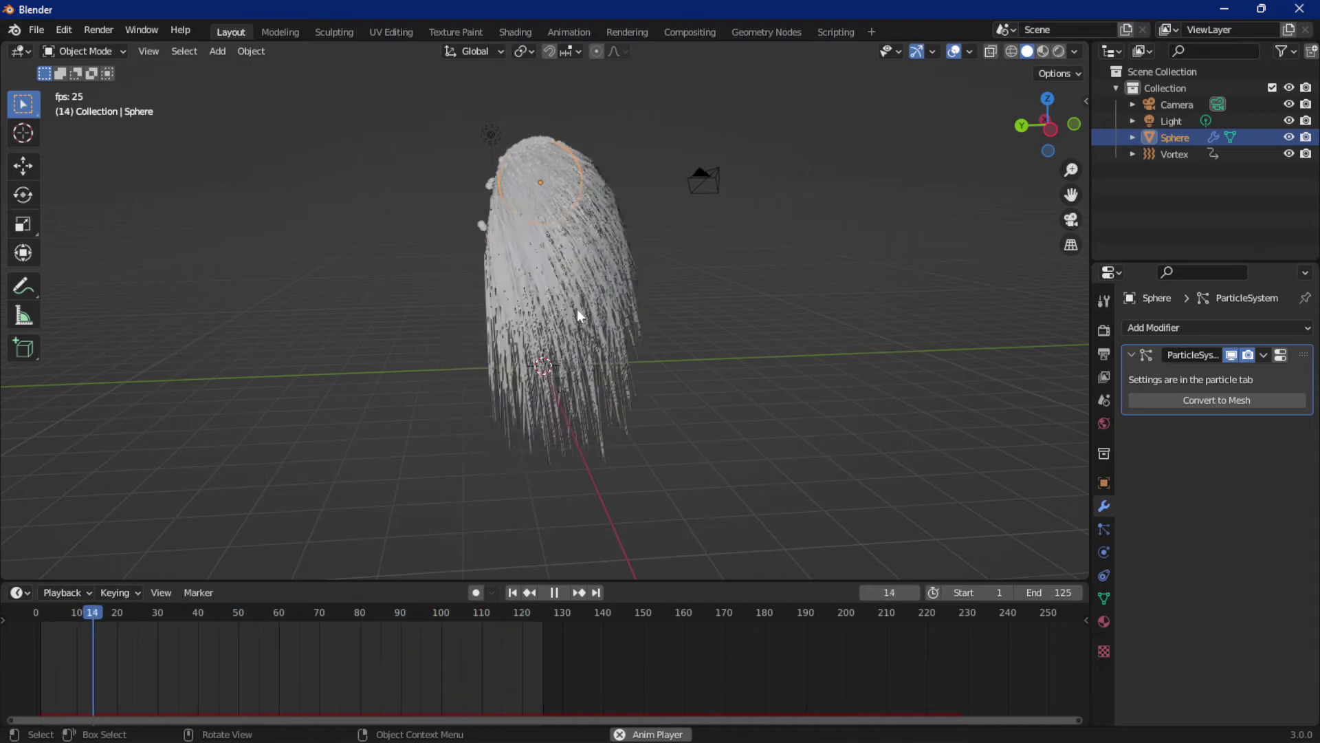
Start a new General file without saving the current one and delete the default cube
click(38, 31)
mouse_move(108, 50)
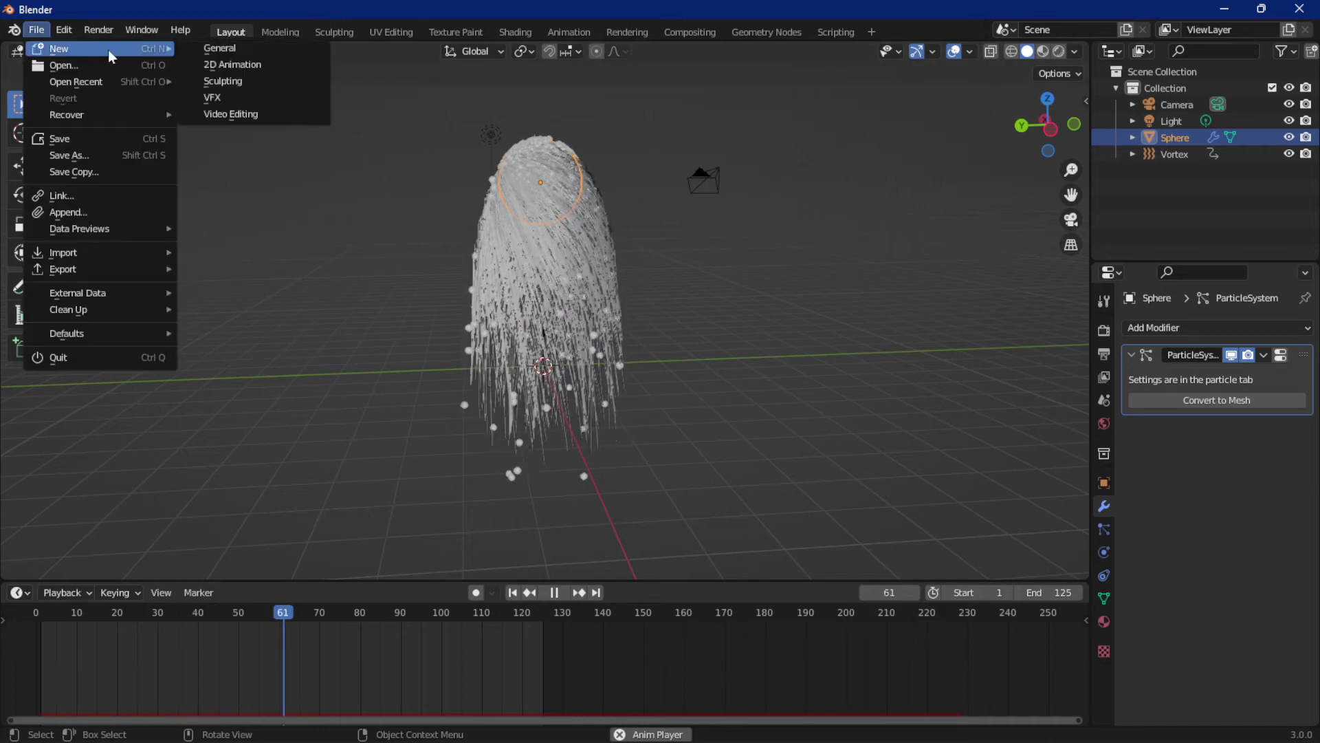
click(223, 48)
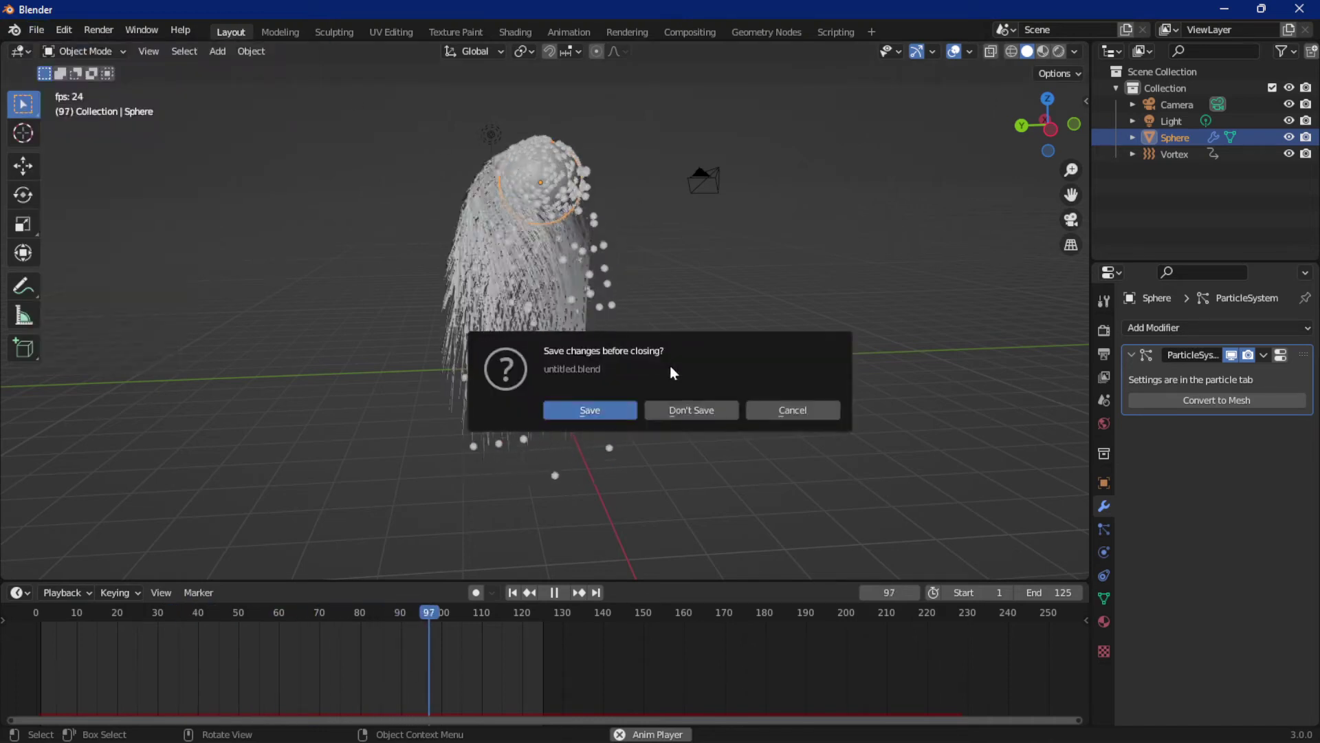
click(677, 408)
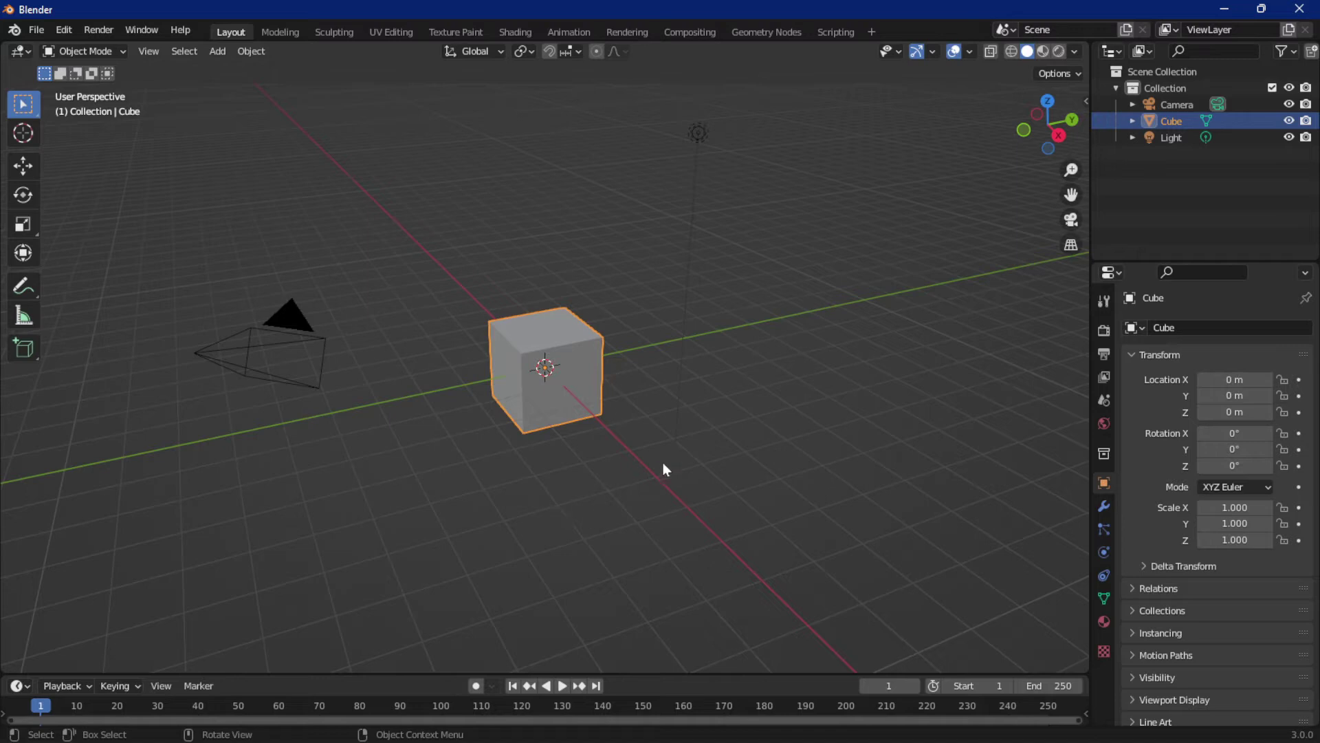
key(Delete)
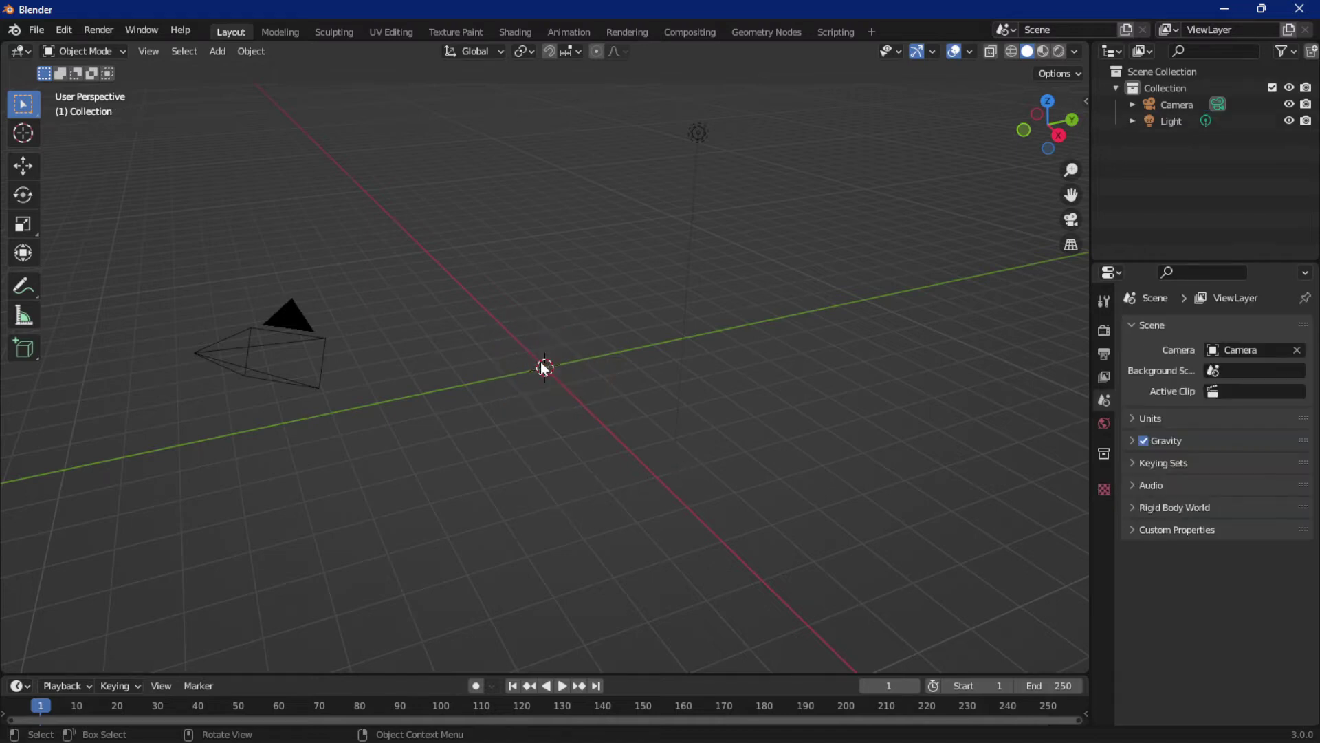
Add a UV sphere at the origin and shade it smooth
click(218, 51)
mouse_move(298, 67)
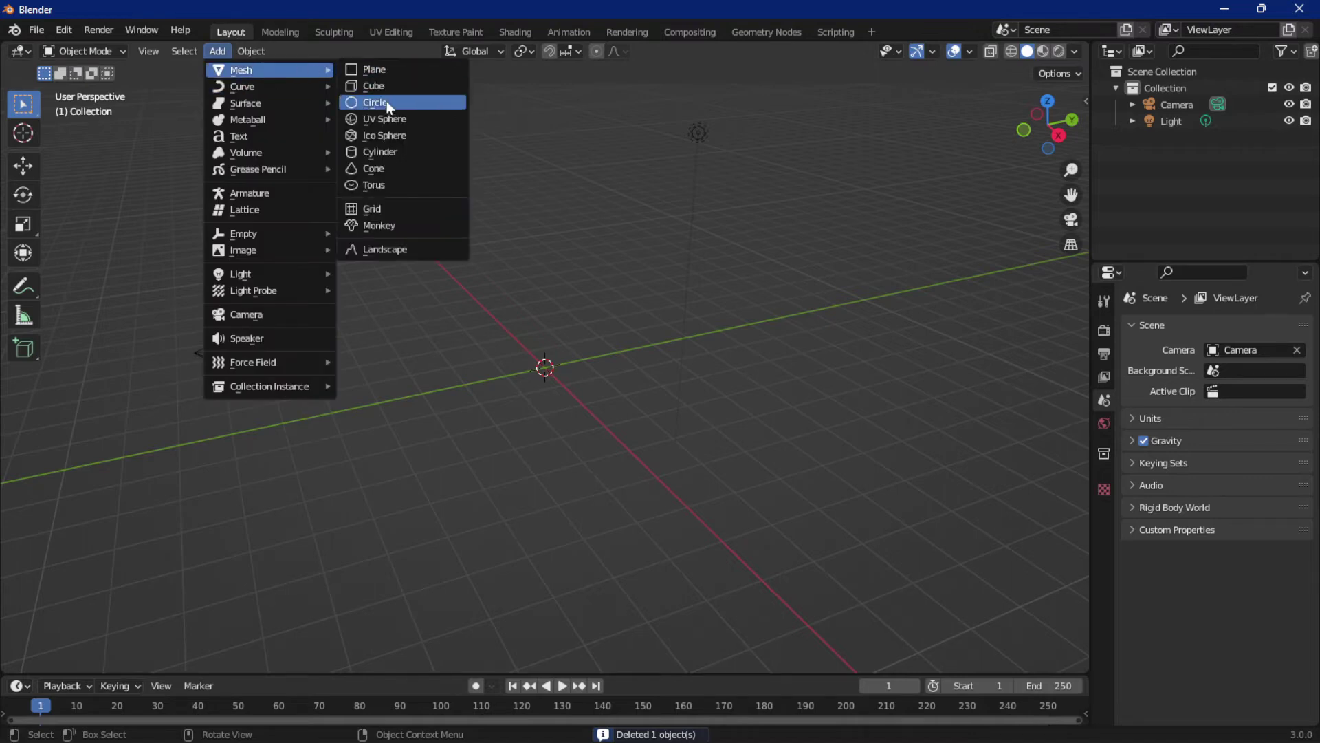
click(383, 119)
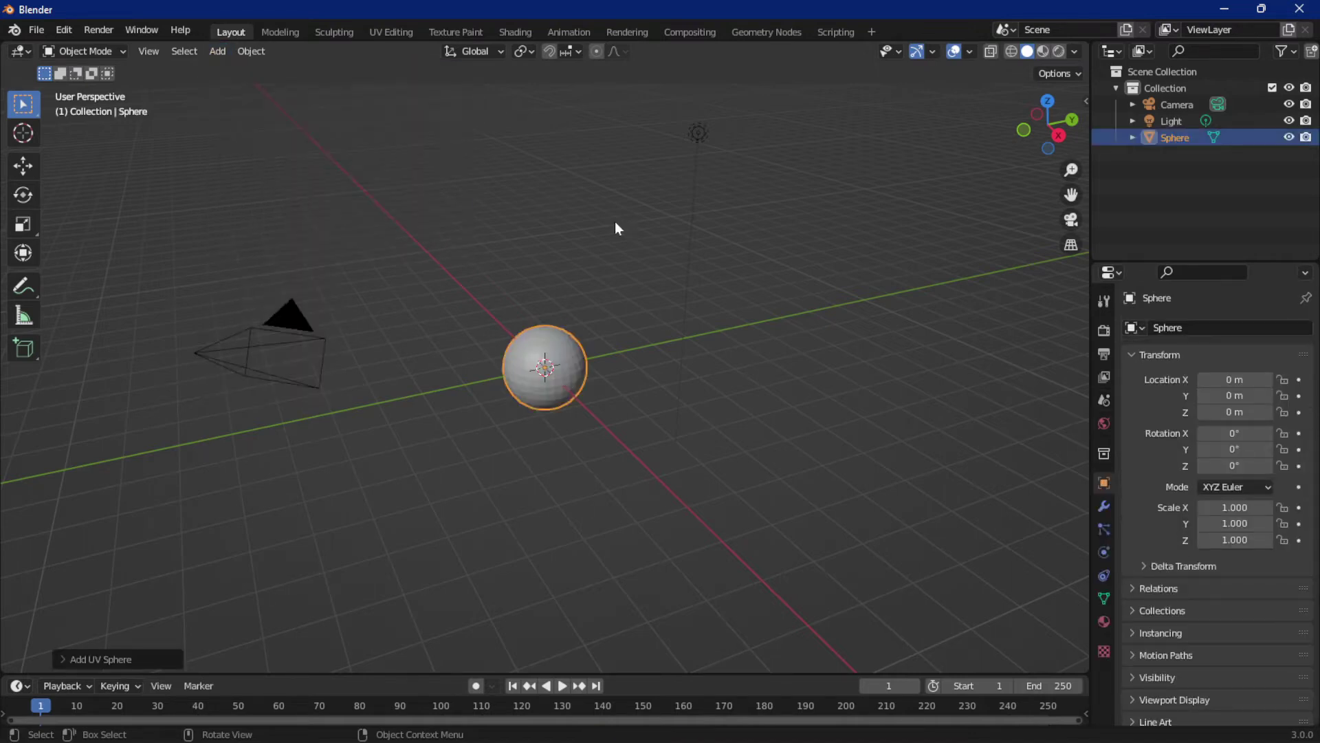
right_click(553, 349)
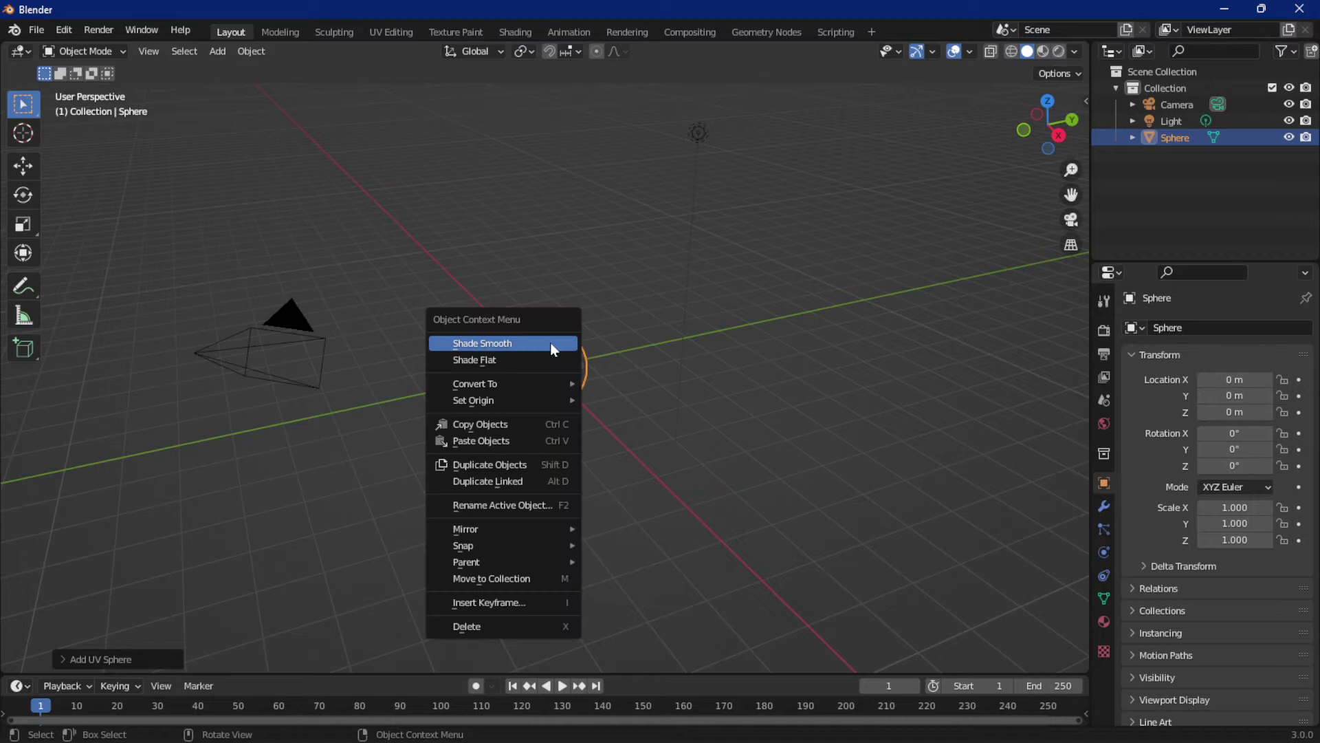
click(547, 341)
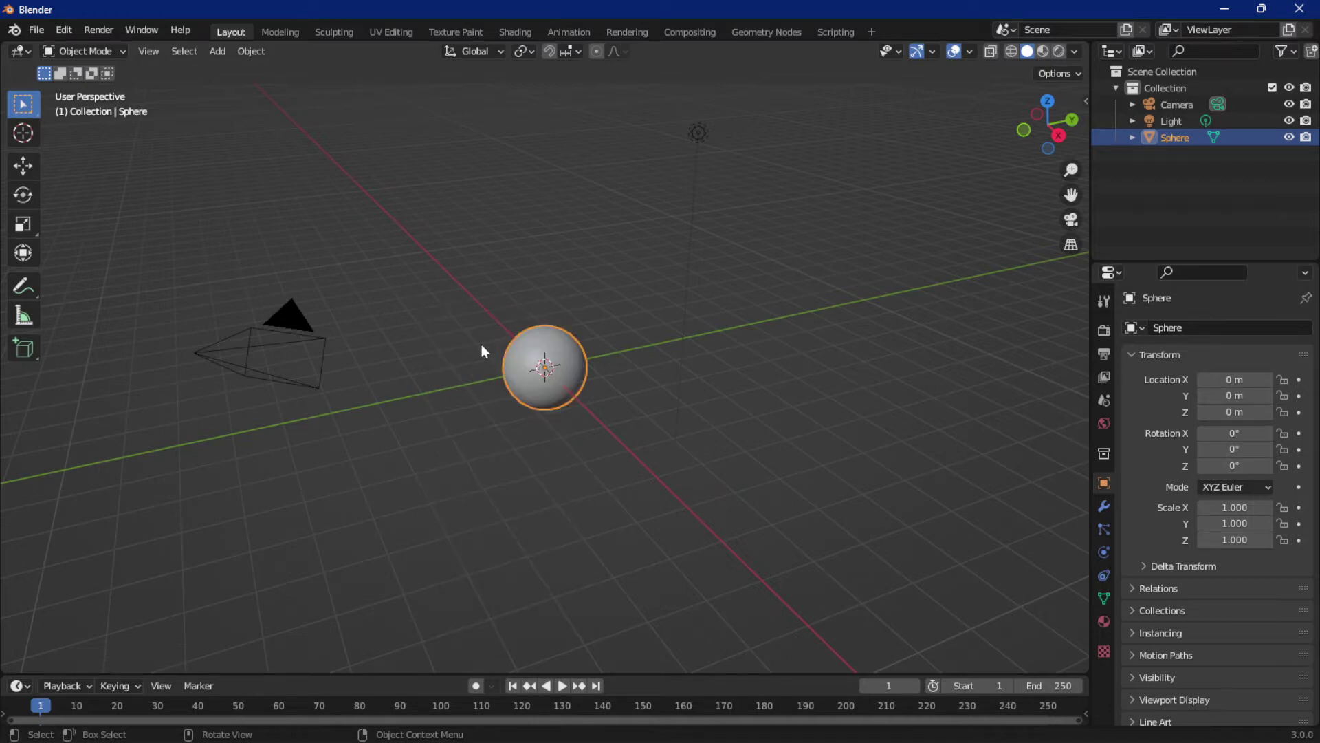
Add an emitter particle system to the sphere and set its particle lifetime to 27 frames
scroll(535, 368, up, 4)
scroll(538, 367, down, 1)
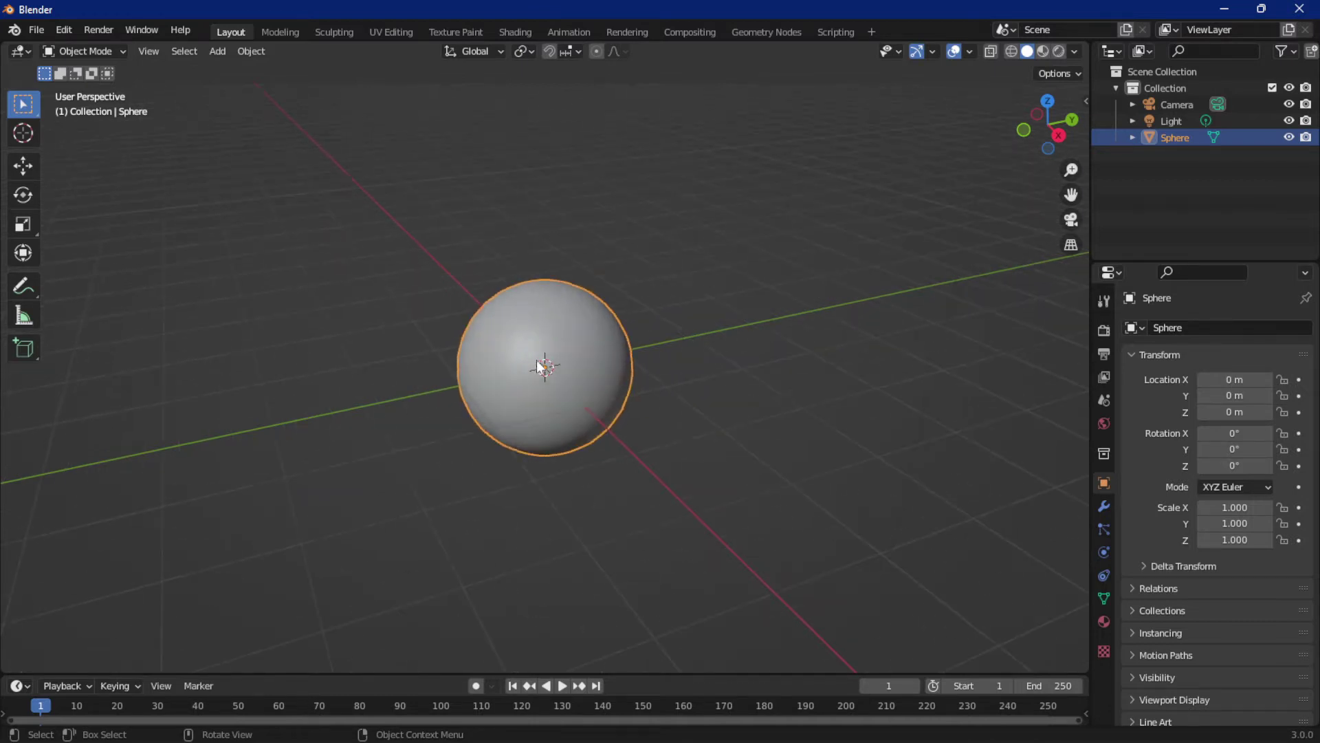
scroll(540, 367, down, 1)
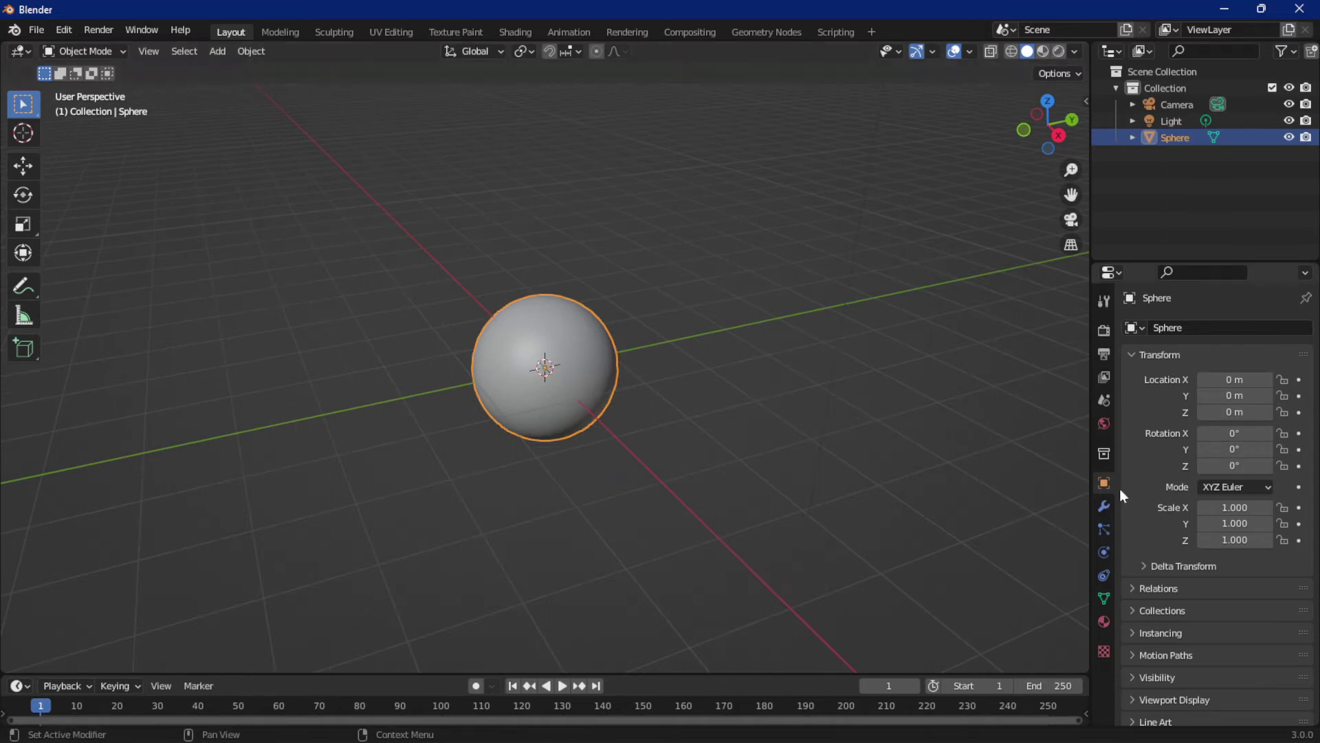
click(1105, 528)
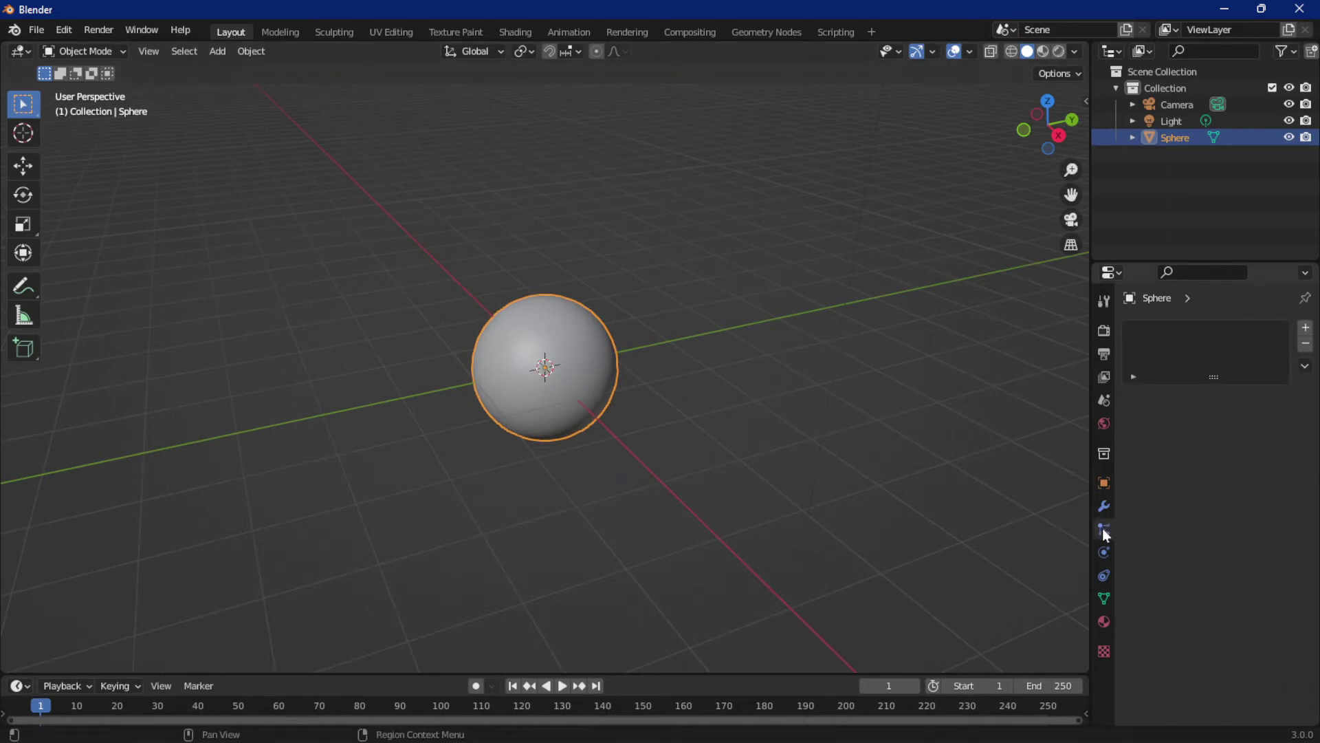
click(1305, 331)
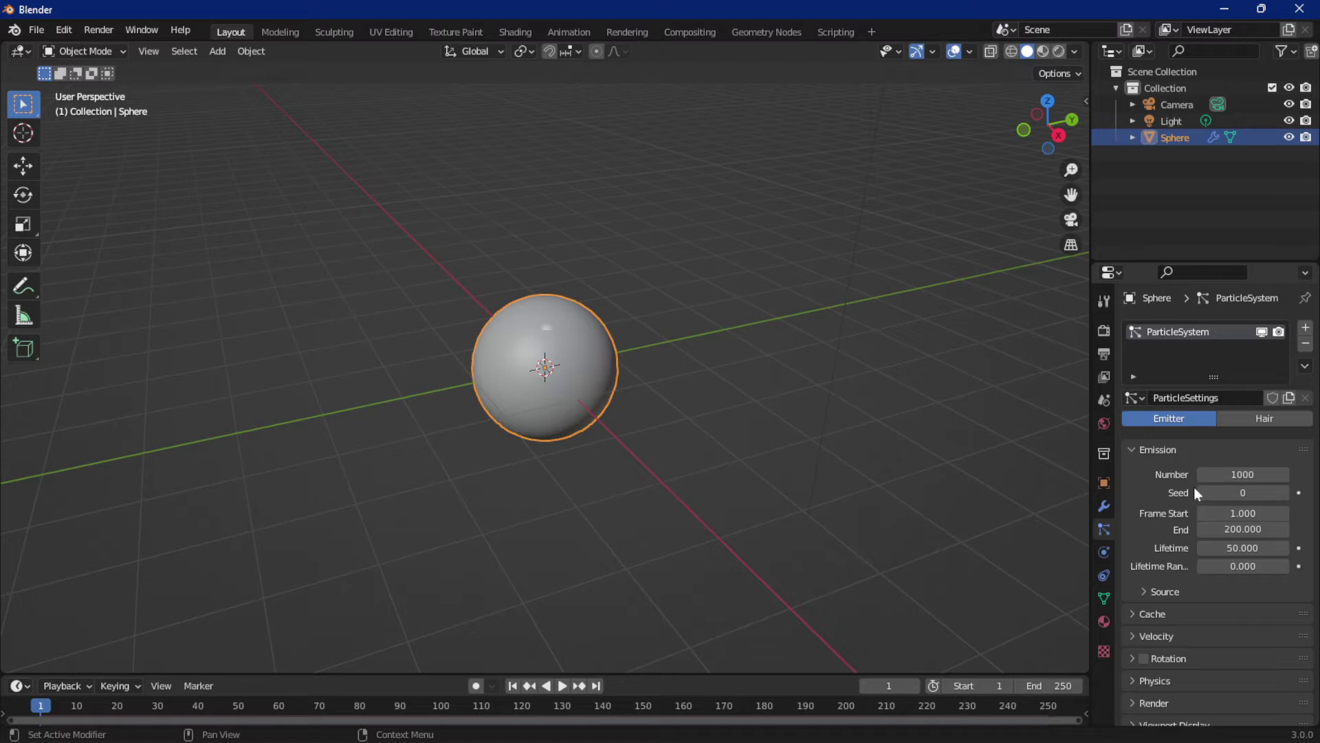
click(1235, 547)
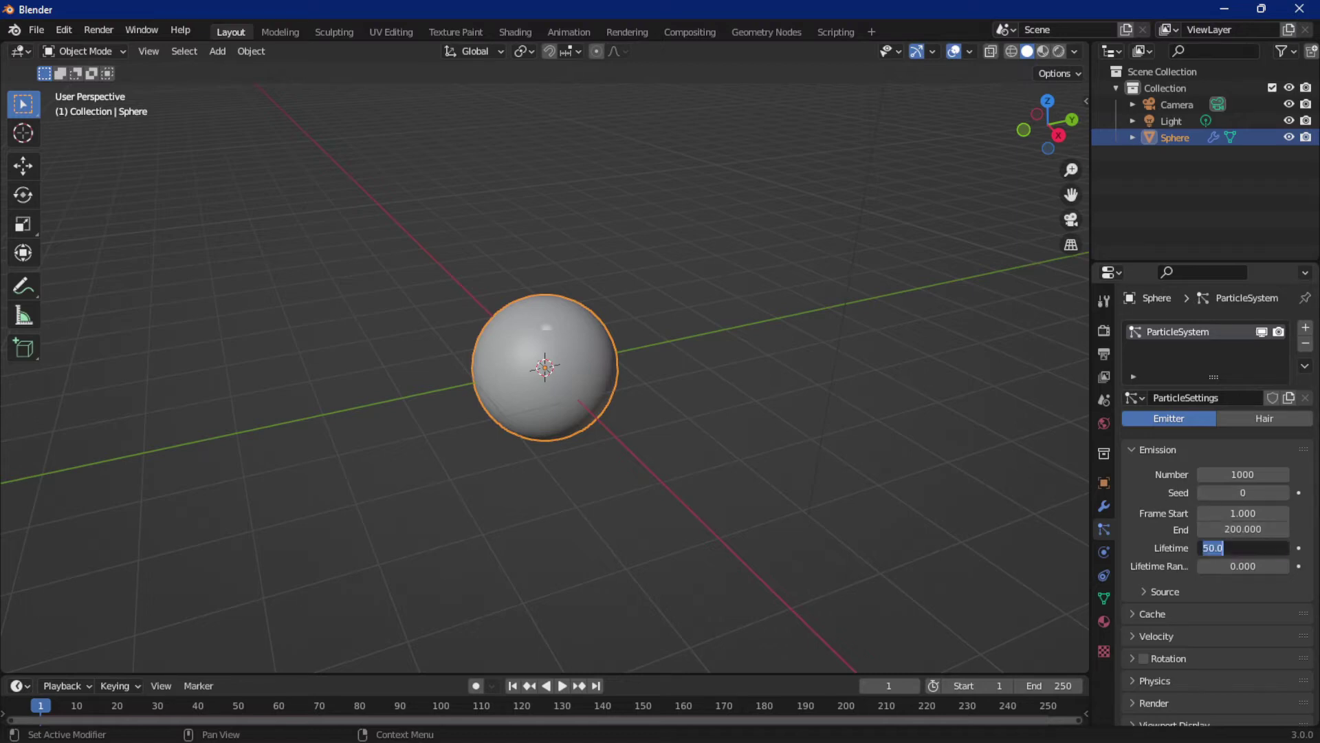
text(27)
key(Return)
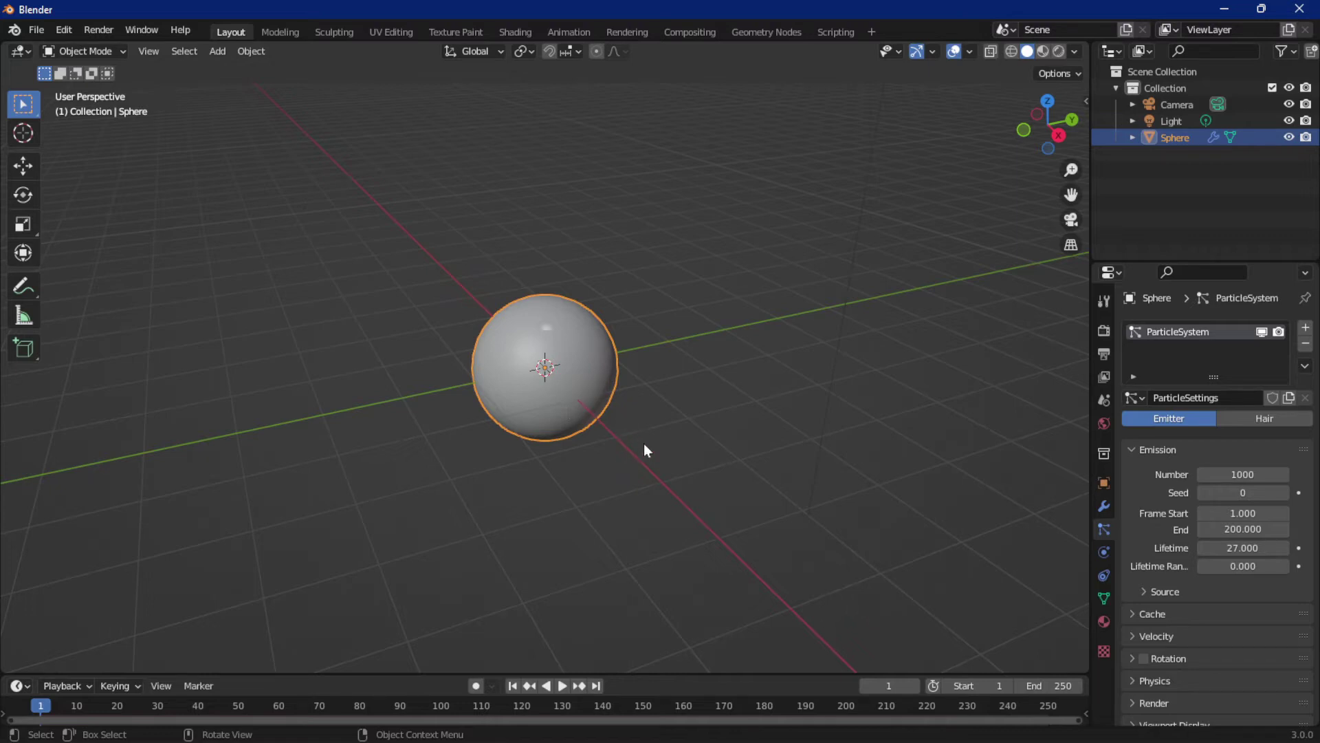
Move the sphere straight up along the Z axis, well above the ground grid
scroll(644, 443, down, 2)
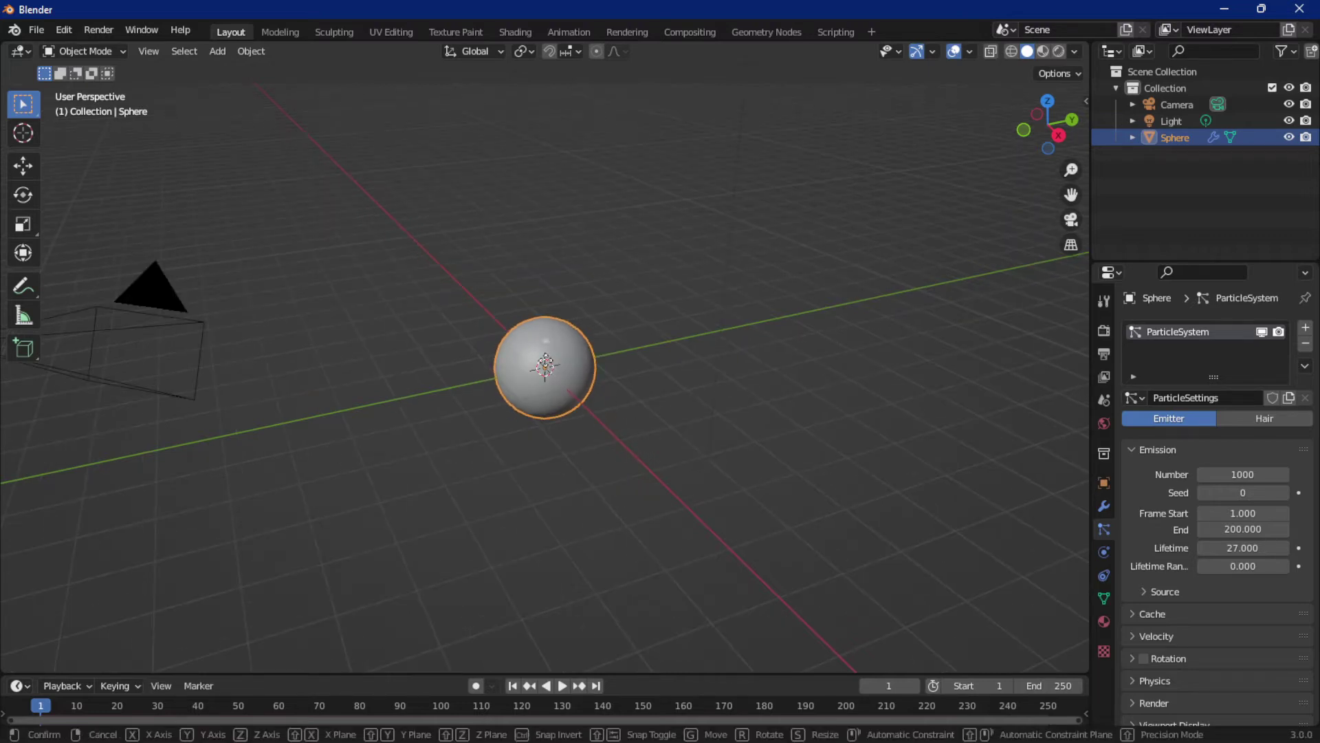
key(g)
key(z)
click(555, 153)
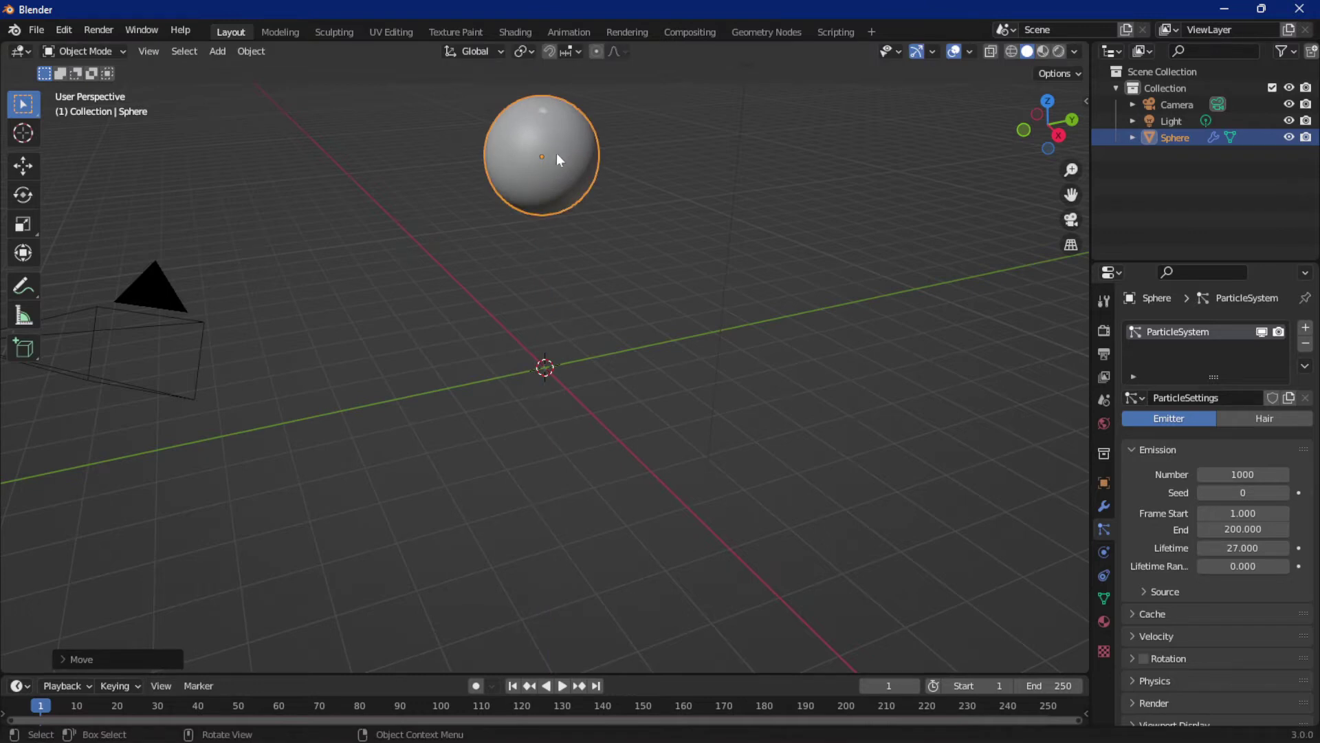
Set the particle system to render its particles as Line
scroll(1213, 535, down, 5)
scroll(1213, 514, up, 2)
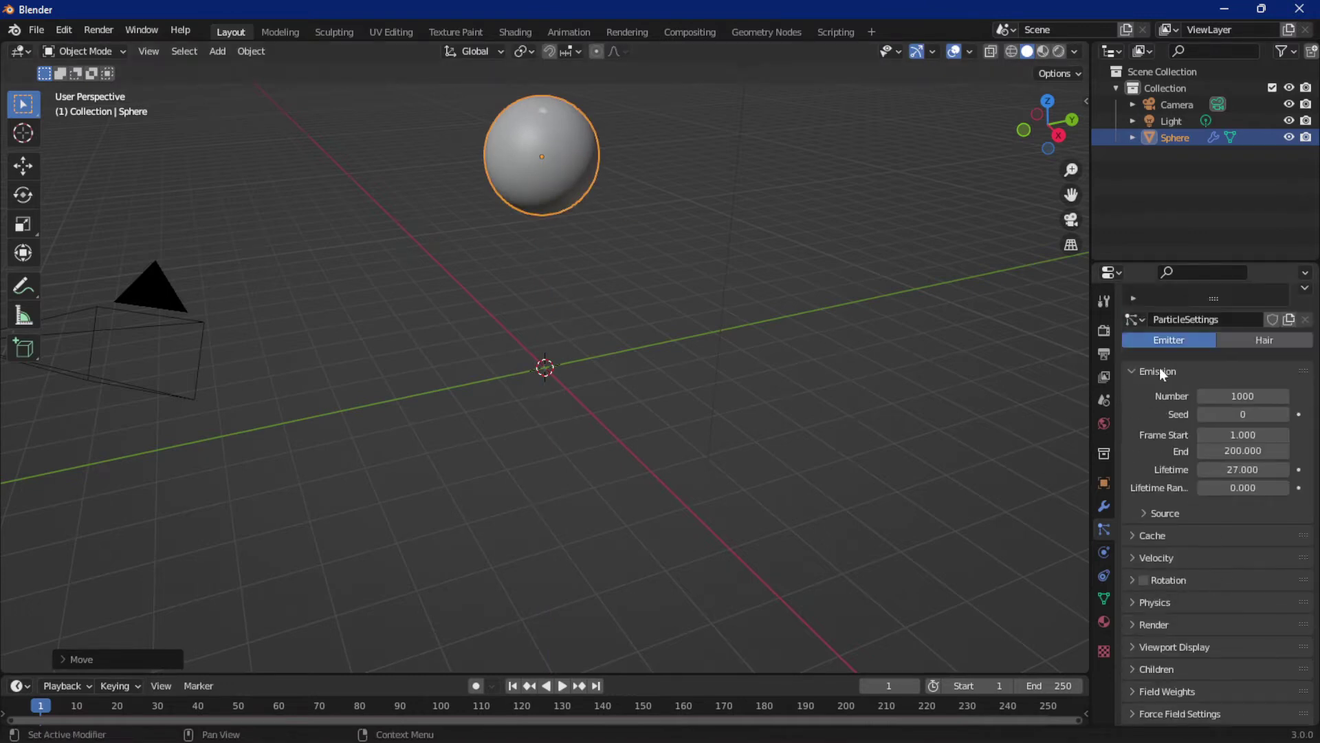
click(1160, 372)
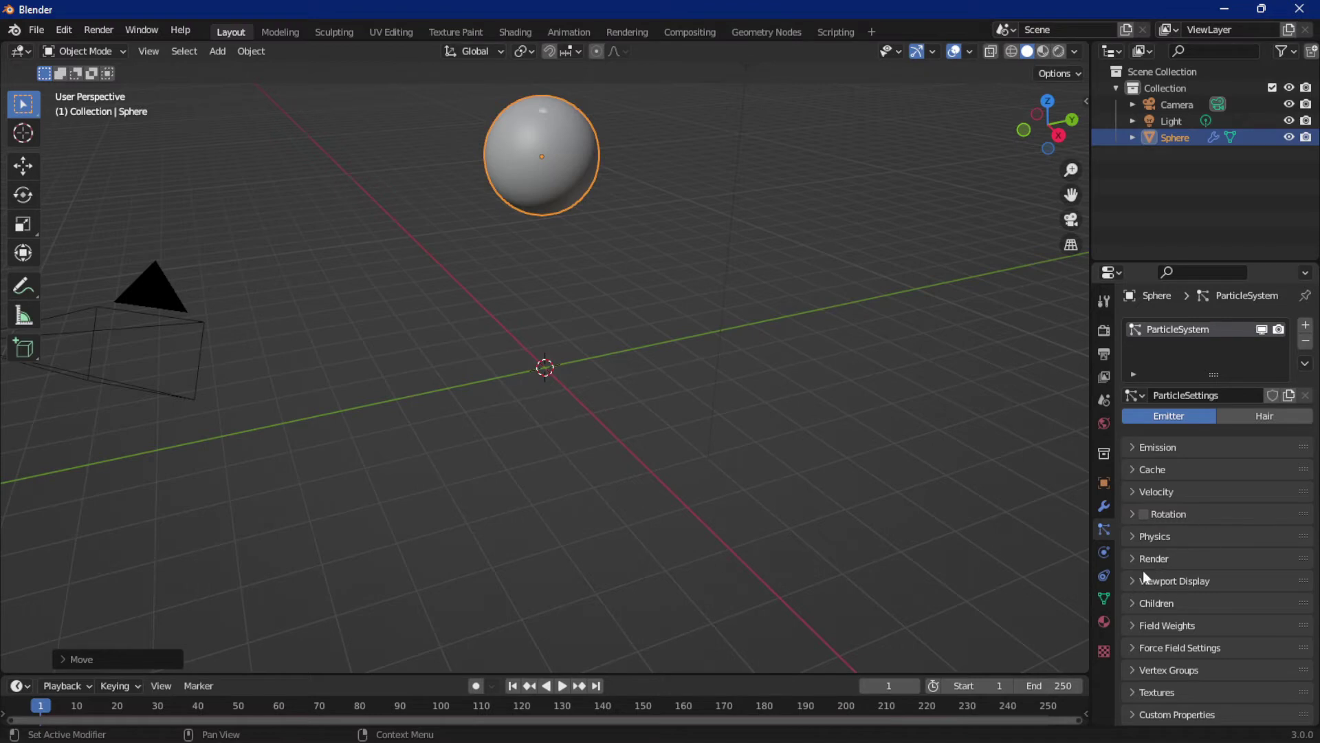
click(1162, 557)
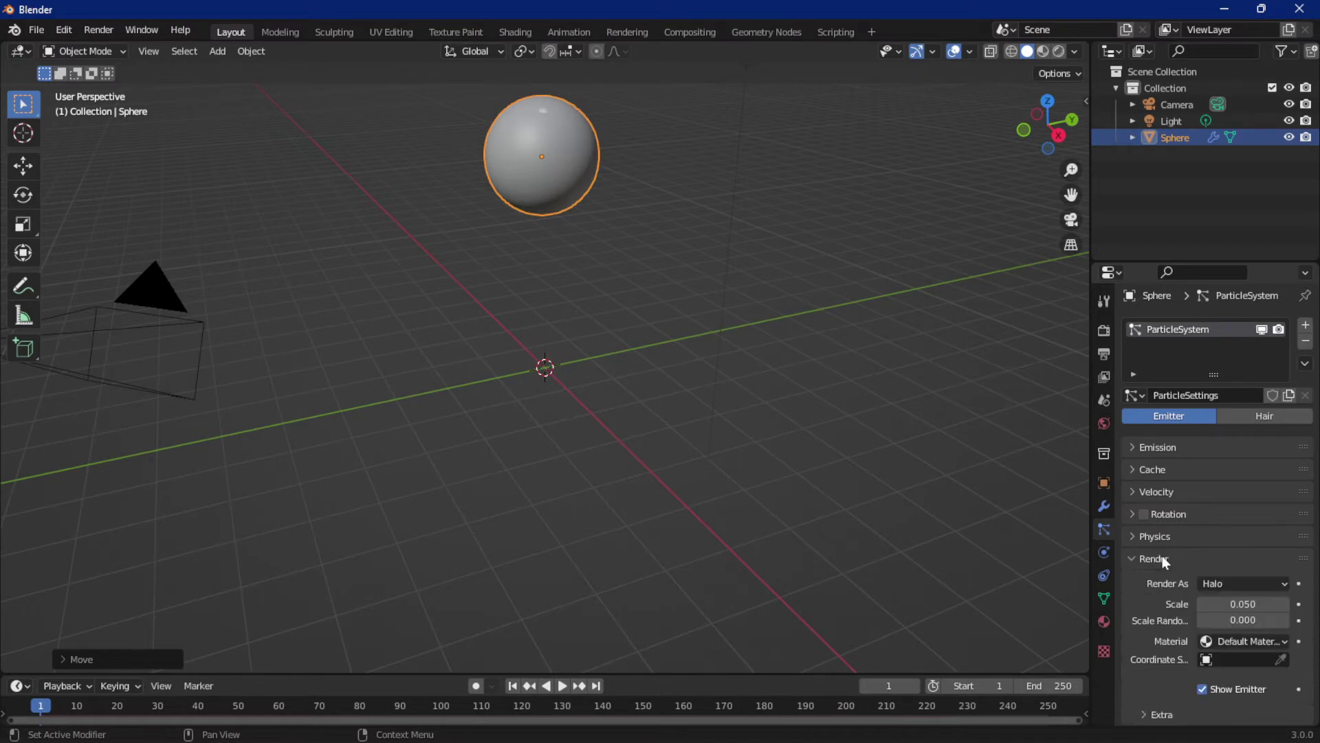
scroll(1215, 570, down, 4)
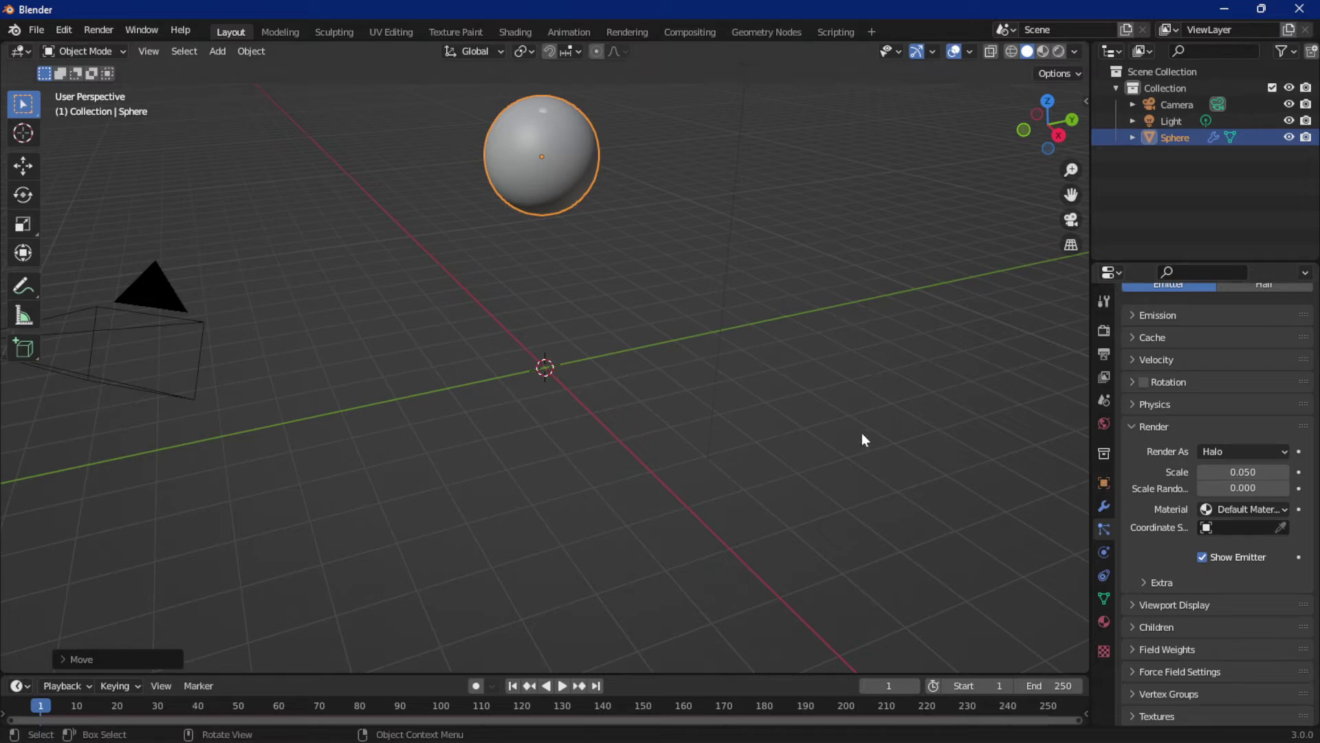
click(1214, 451)
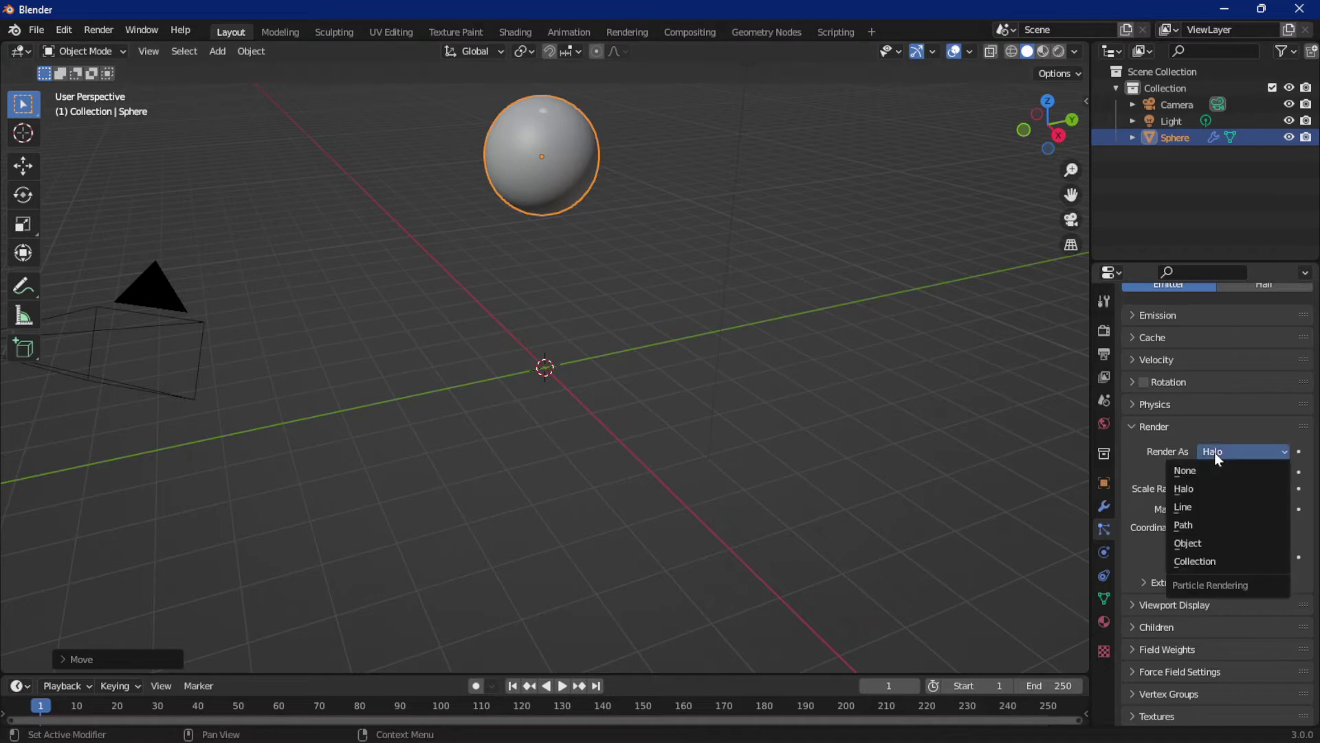
click(1180, 511)
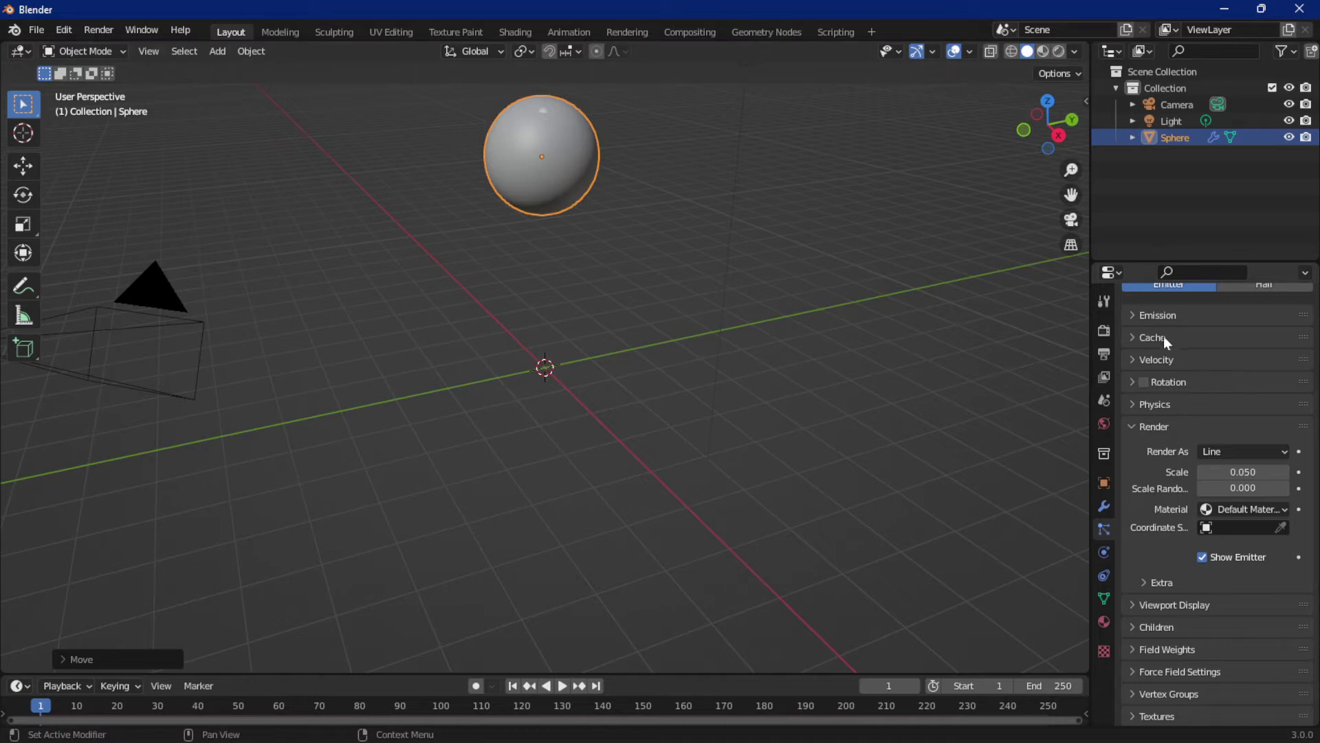
Bake the sphere's particle cache with a cache step of 1
click(1220, 336)
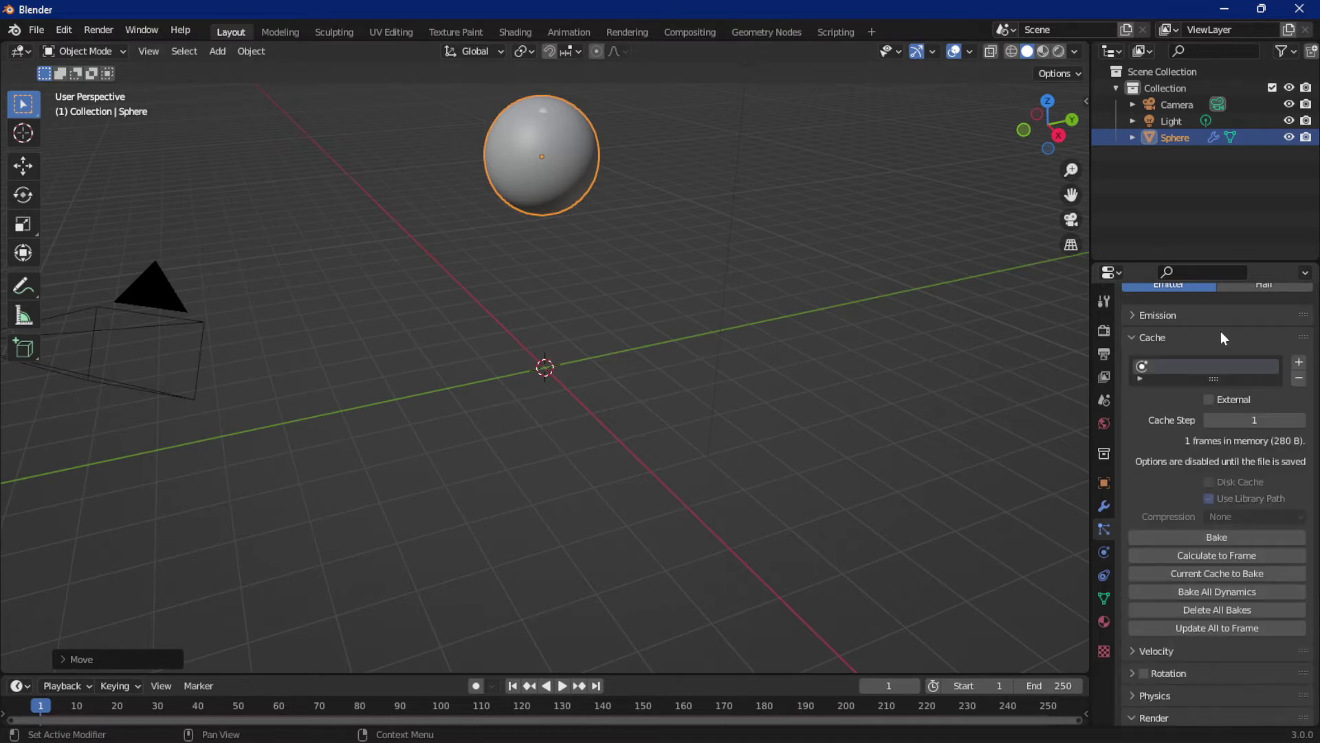
click(1246, 536)
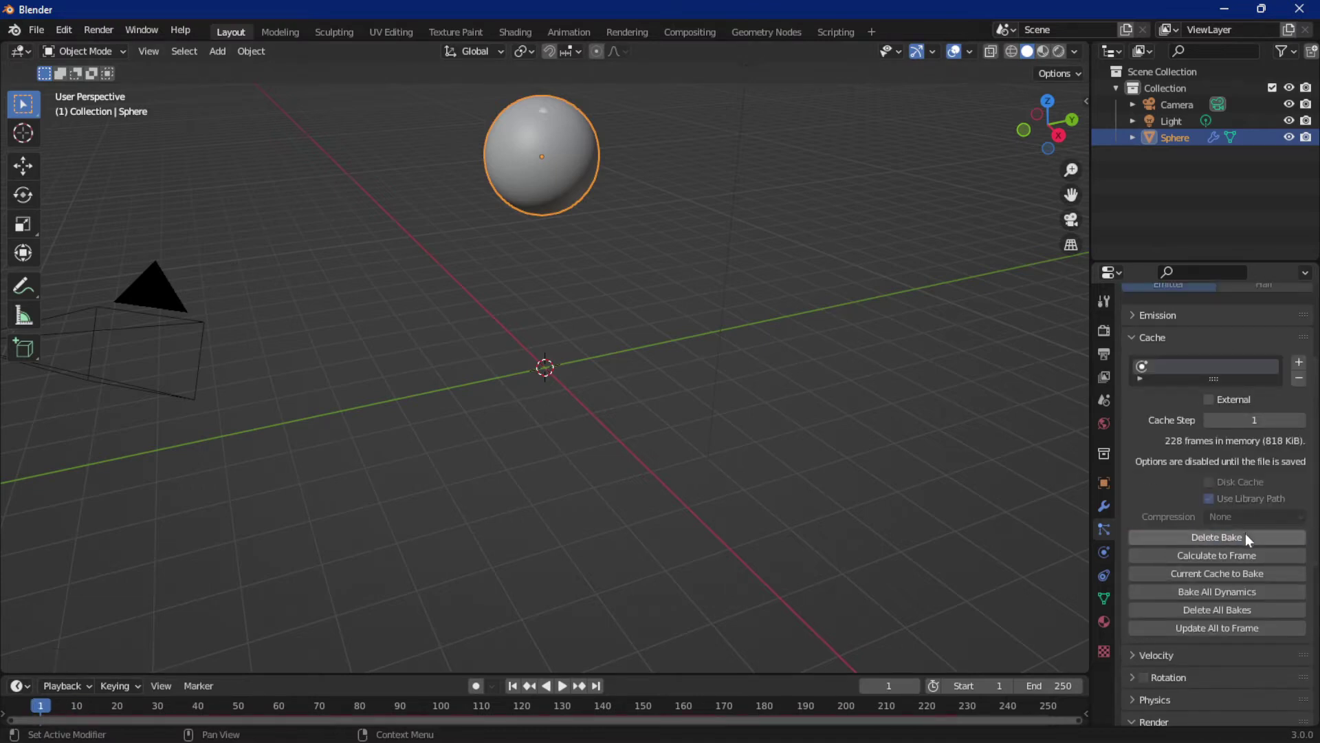
scroll(1244, 534, down, 8)
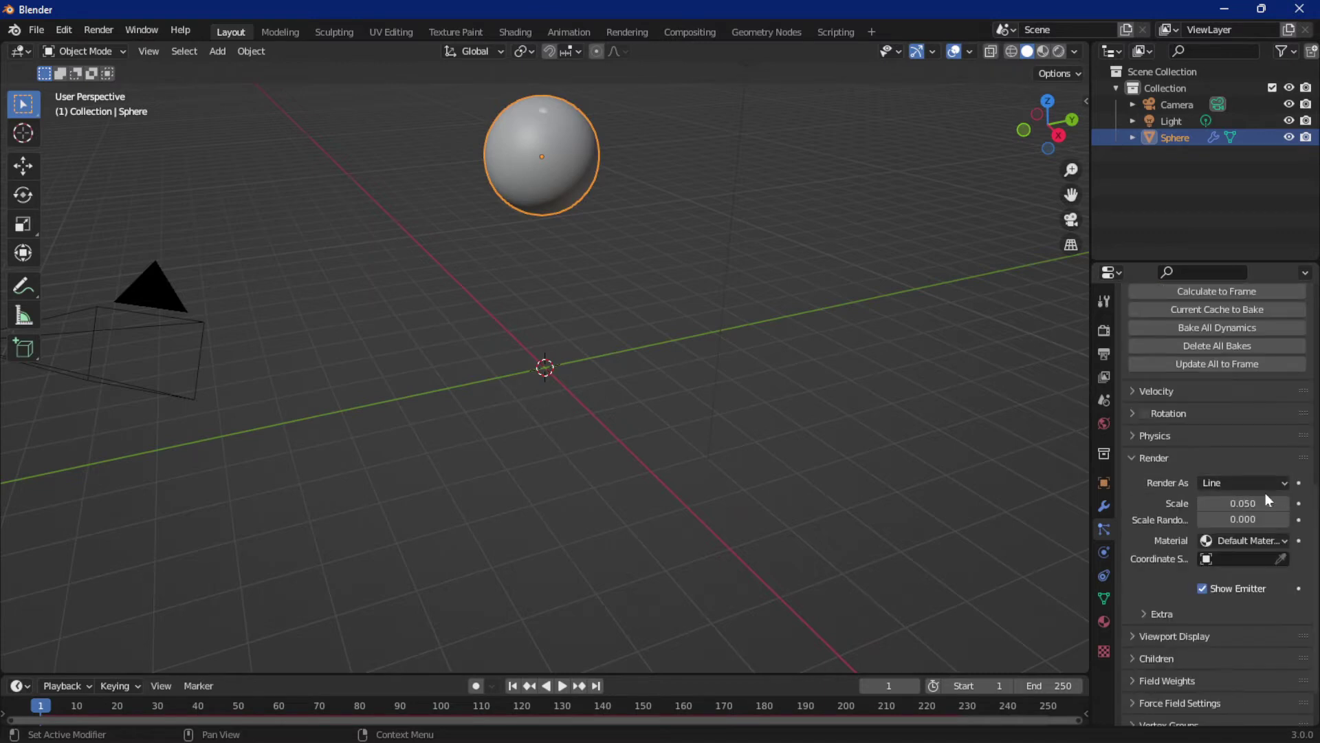
scroll(1232, 492, up, 8)
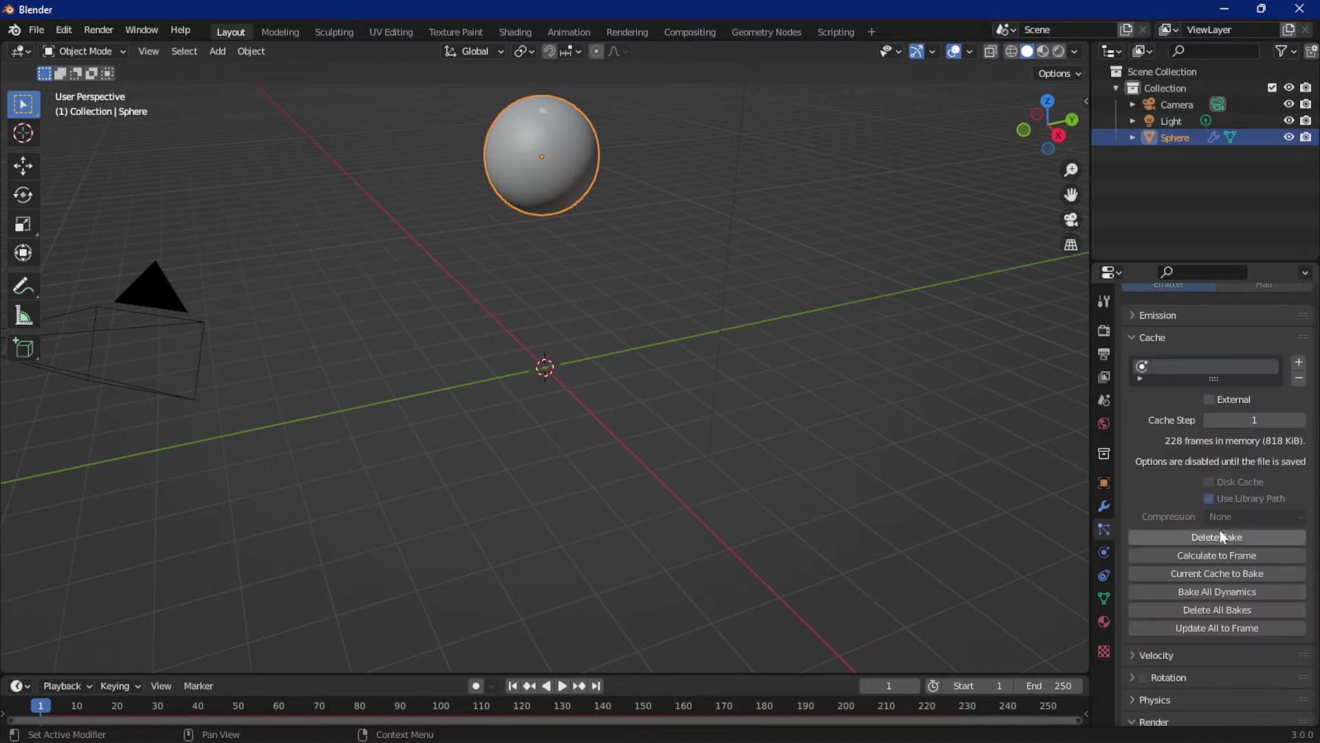
click(1144, 337)
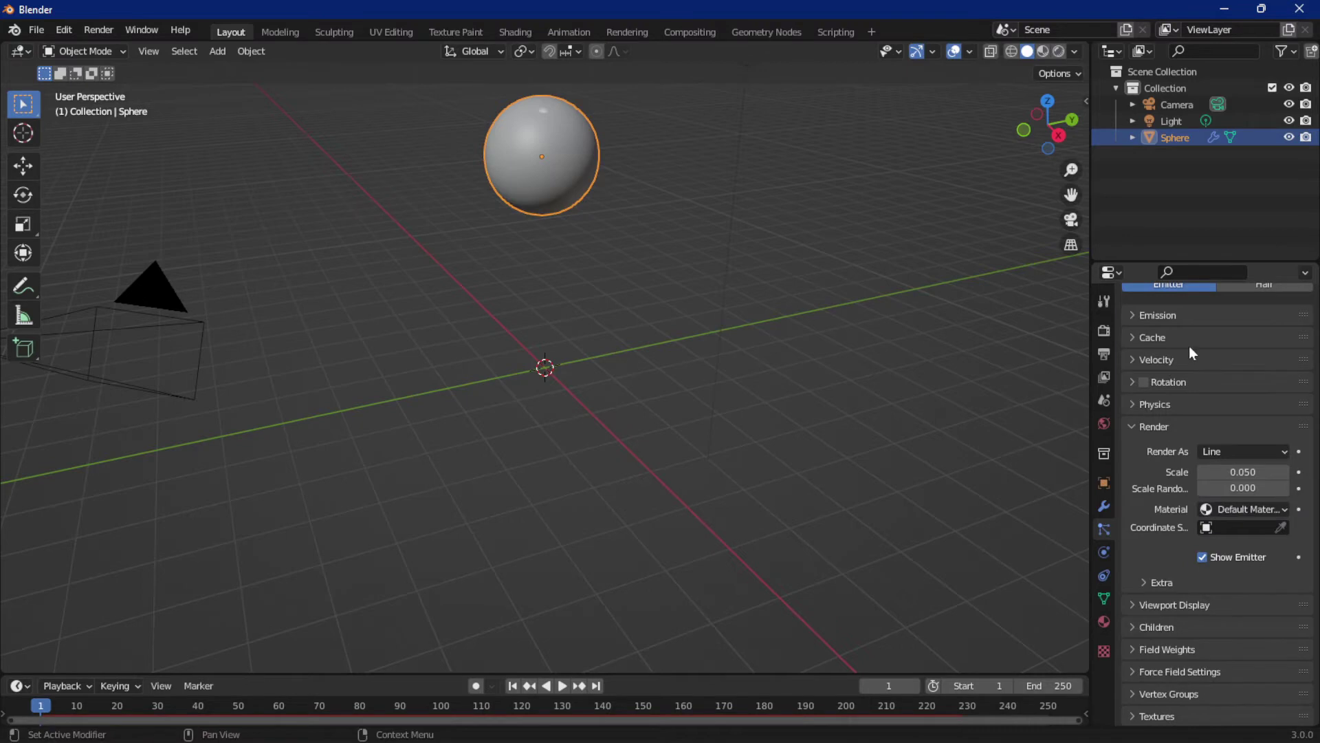
Switch the particle system to Hair and back to Emitter, and choose Path as its Render As option
scroll(1223, 352, up, 3)
click(1222, 350)
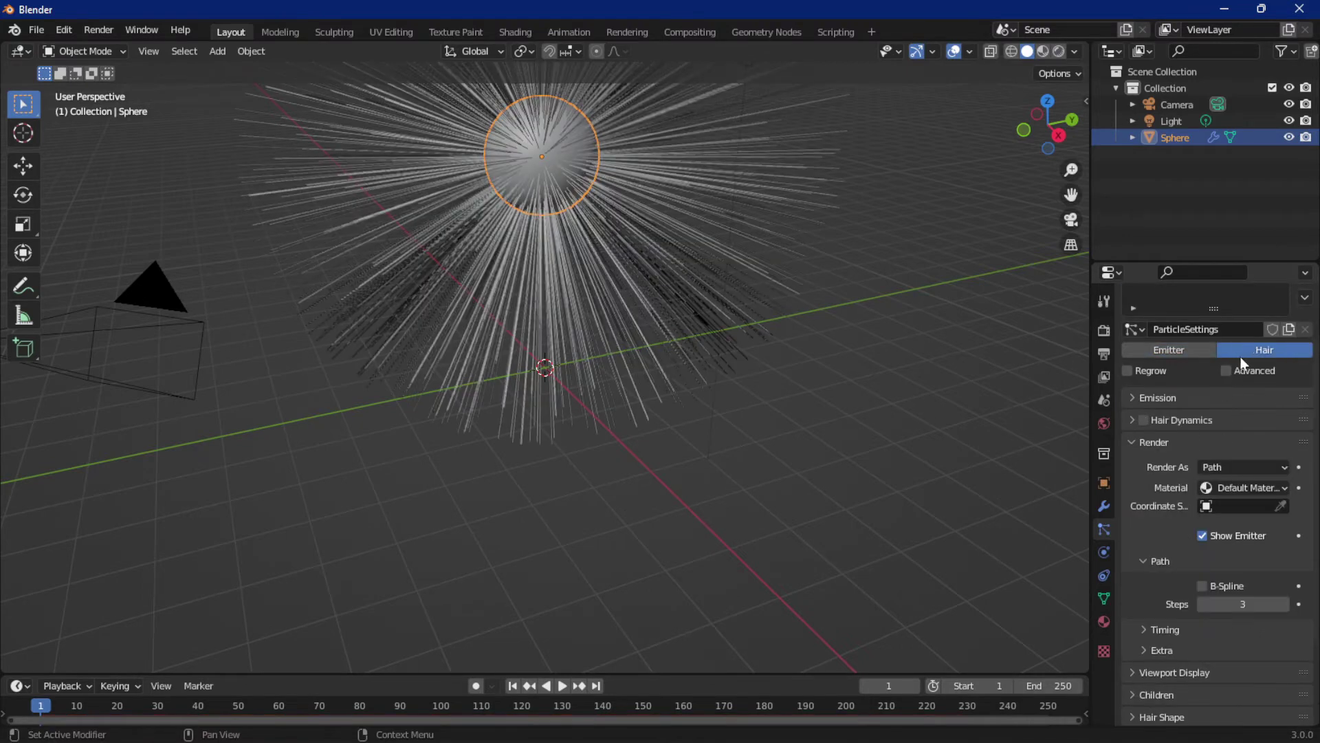
click(1181, 349)
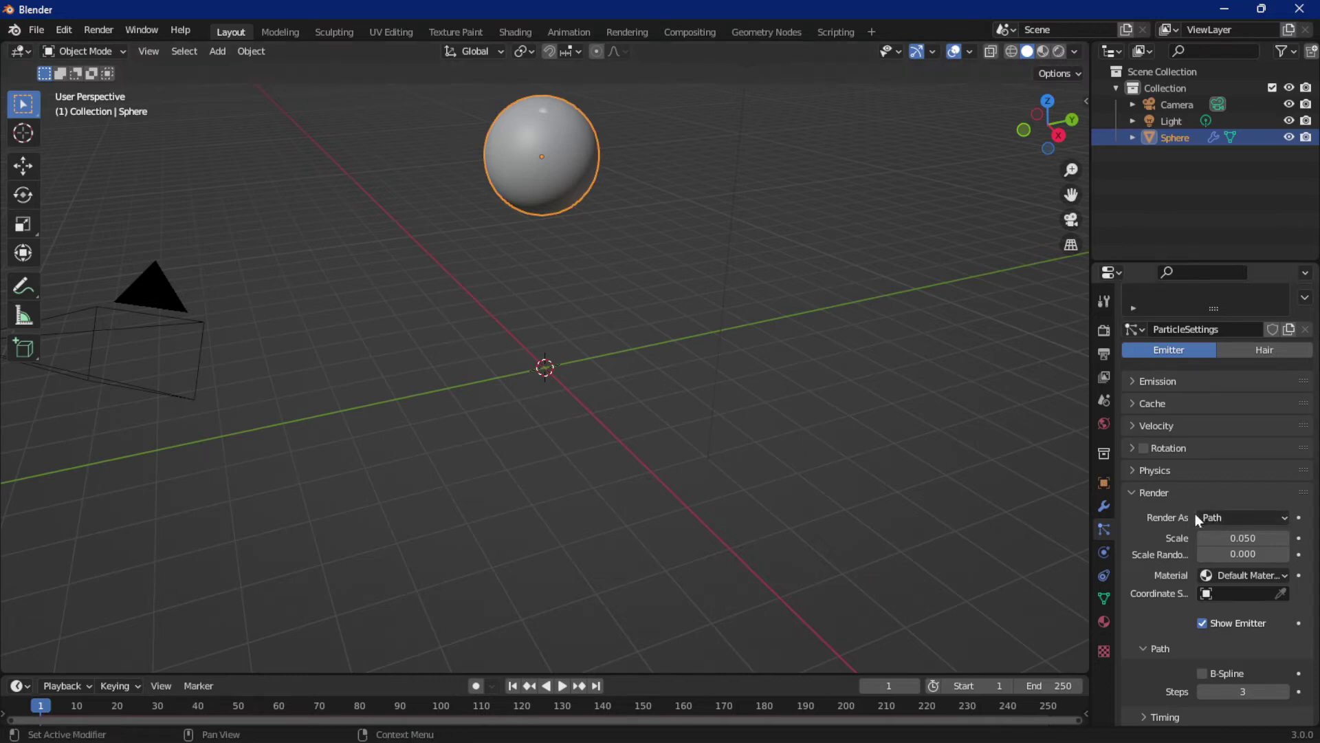
click(1249, 349)
click(1189, 349)
scroll(1207, 513, down, 1)
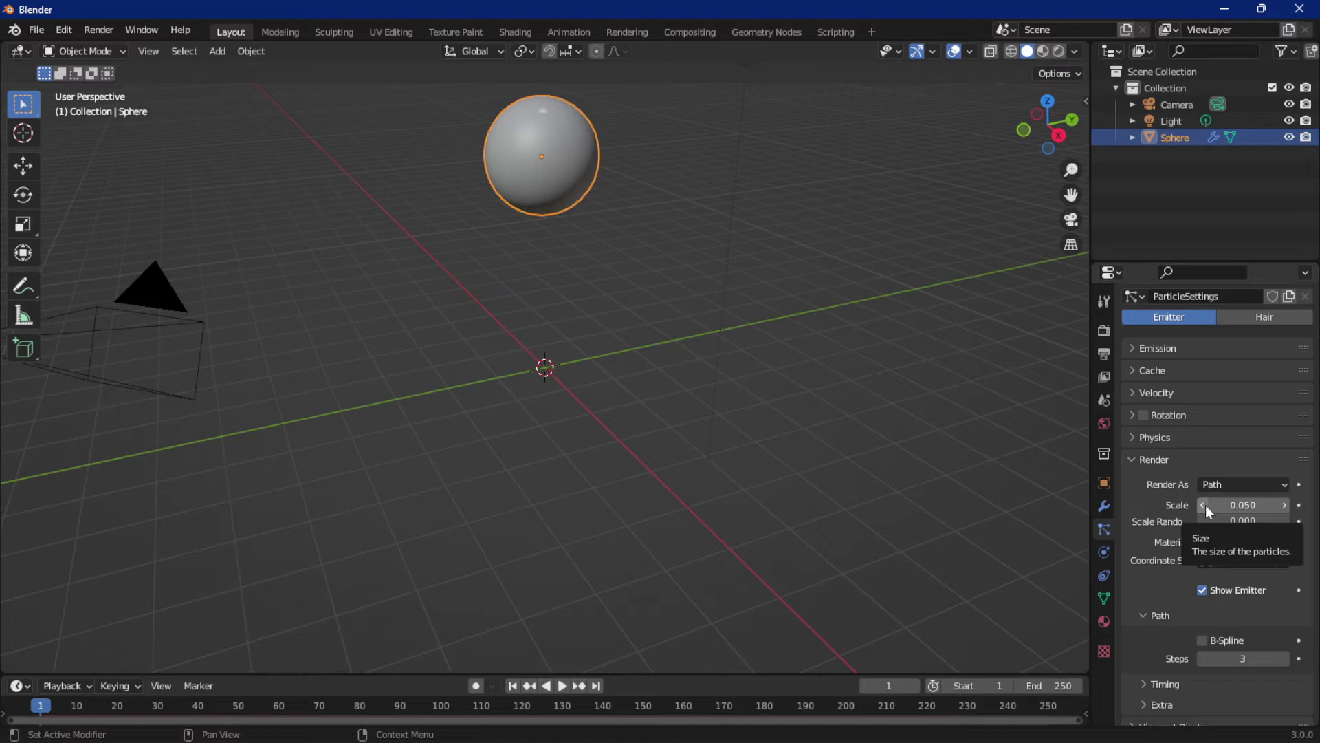
click(1240, 483)
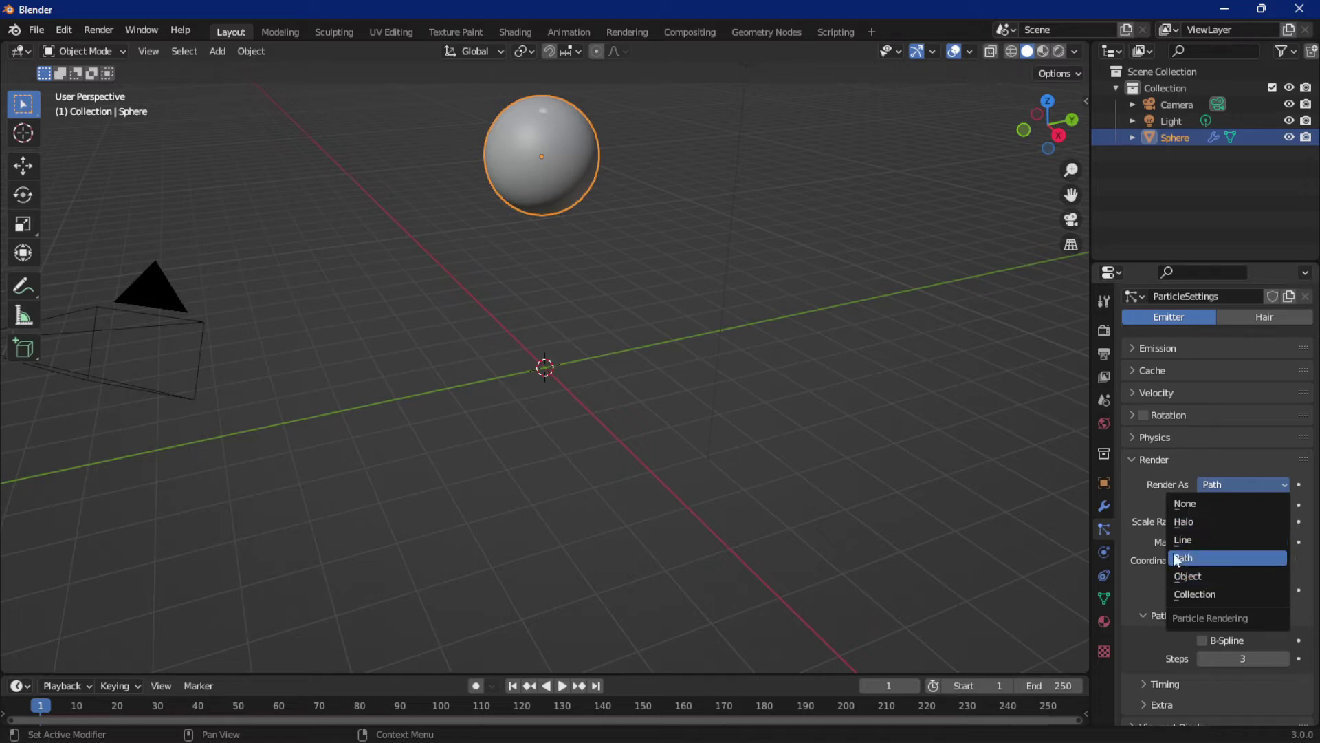
click(1222, 557)
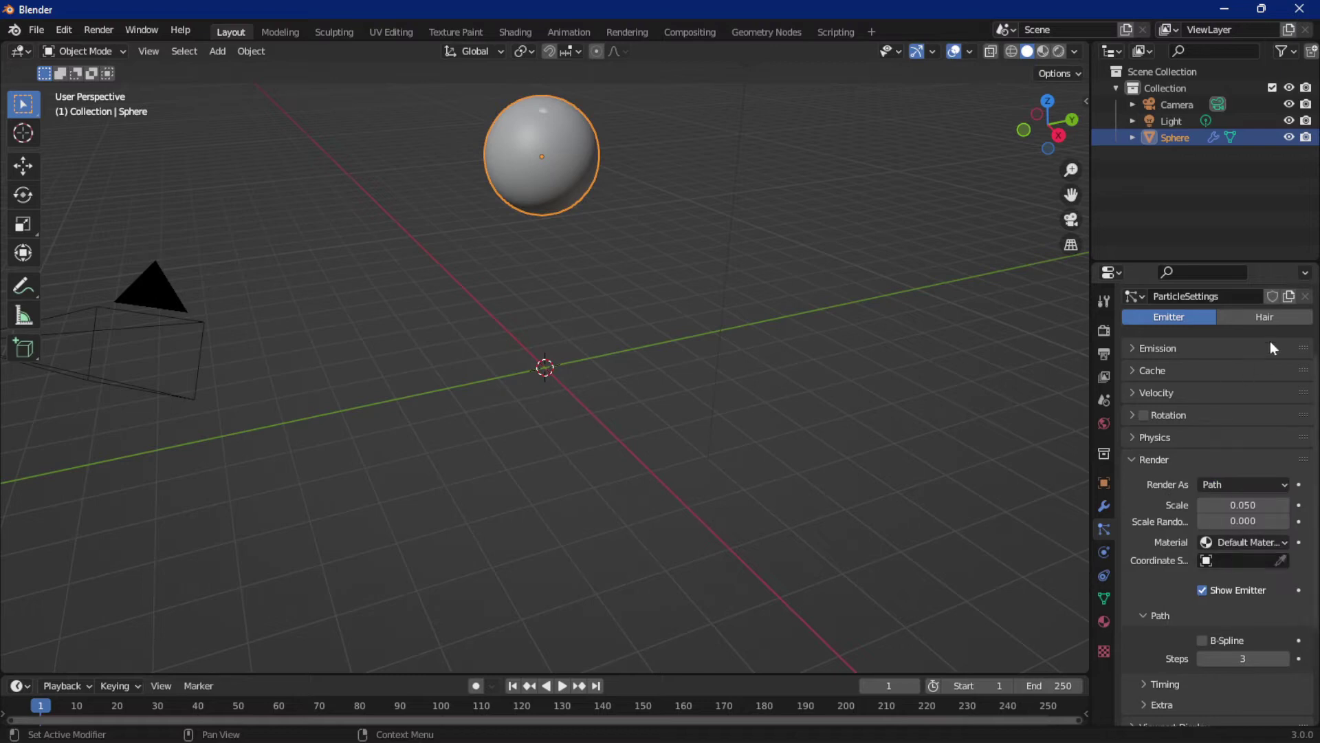
Preview the sphere's particles as Hair and return the system to Emitter
click(1267, 317)
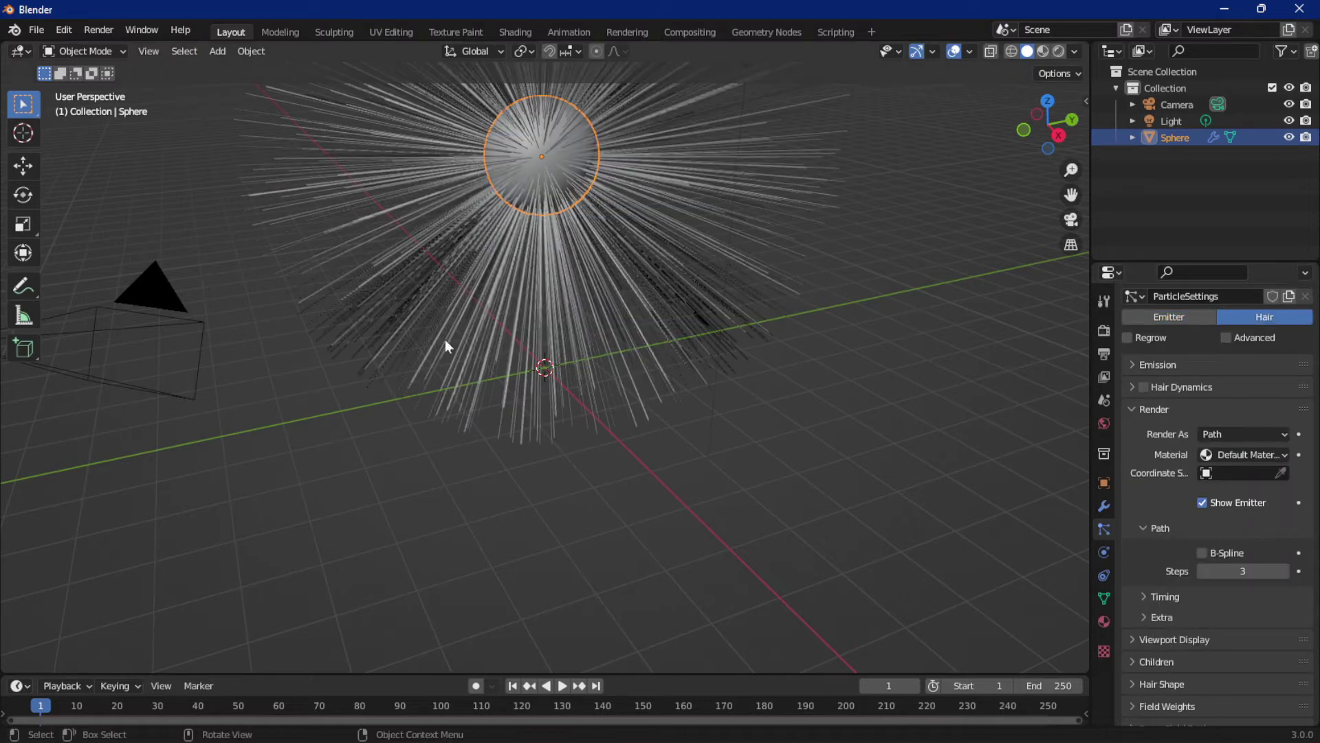
click(1179, 316)
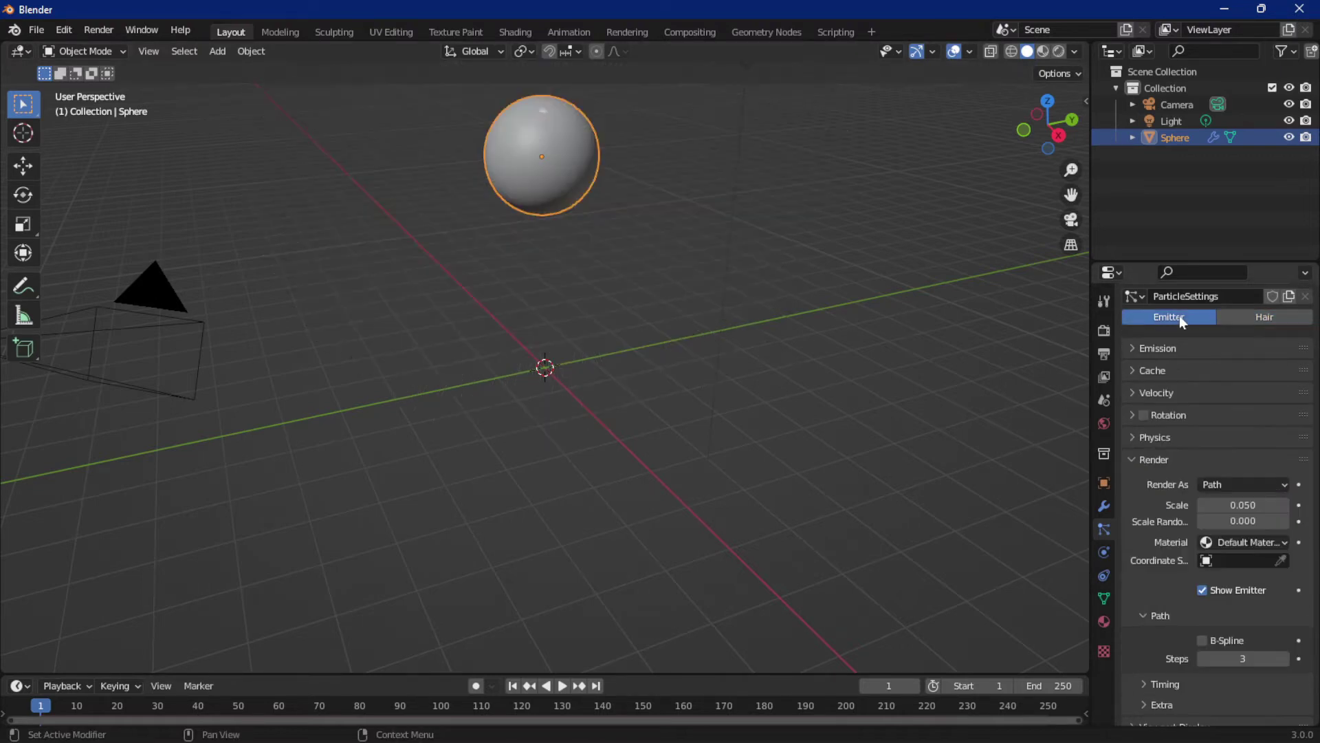
scroll(1187, 465, down, 5)
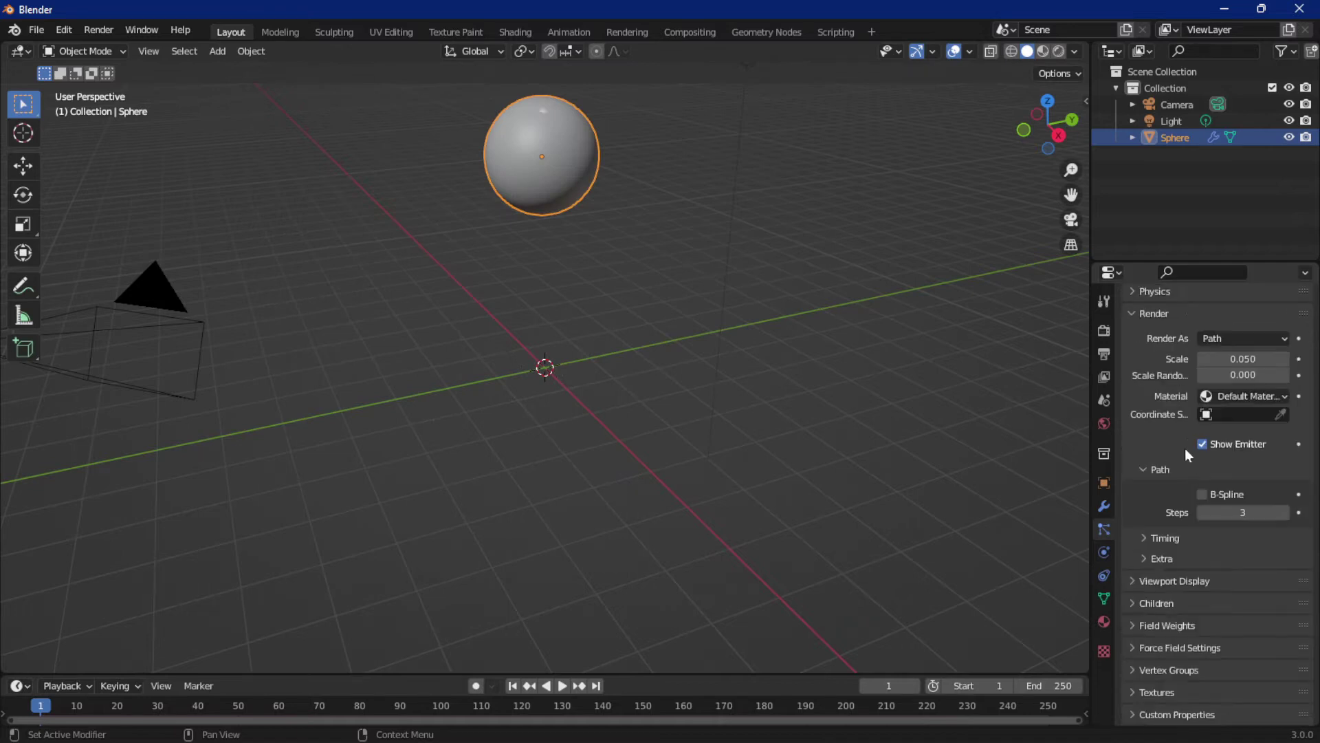
Reduce the gravity weight in the sphere particle system's field weights
click(1190, 627)
drag(1287, 668, 1263, 671)
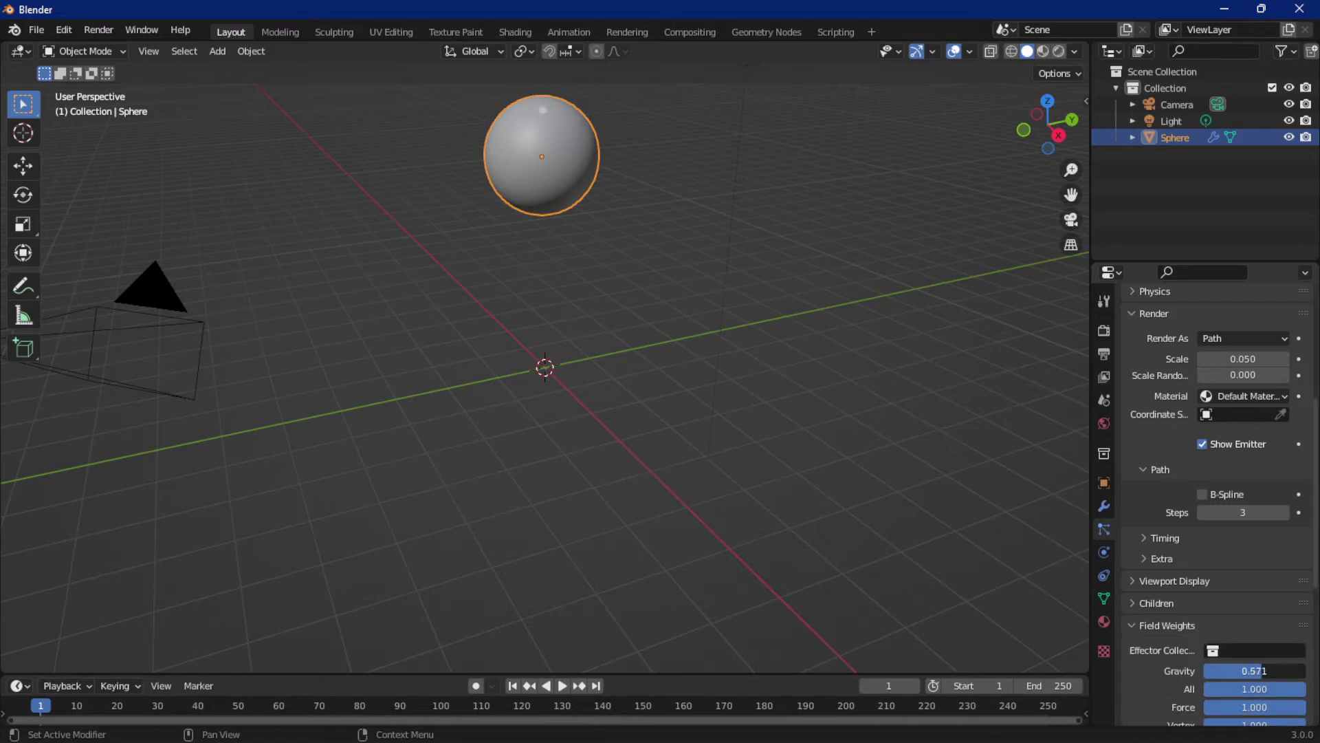
click(1135, 623)
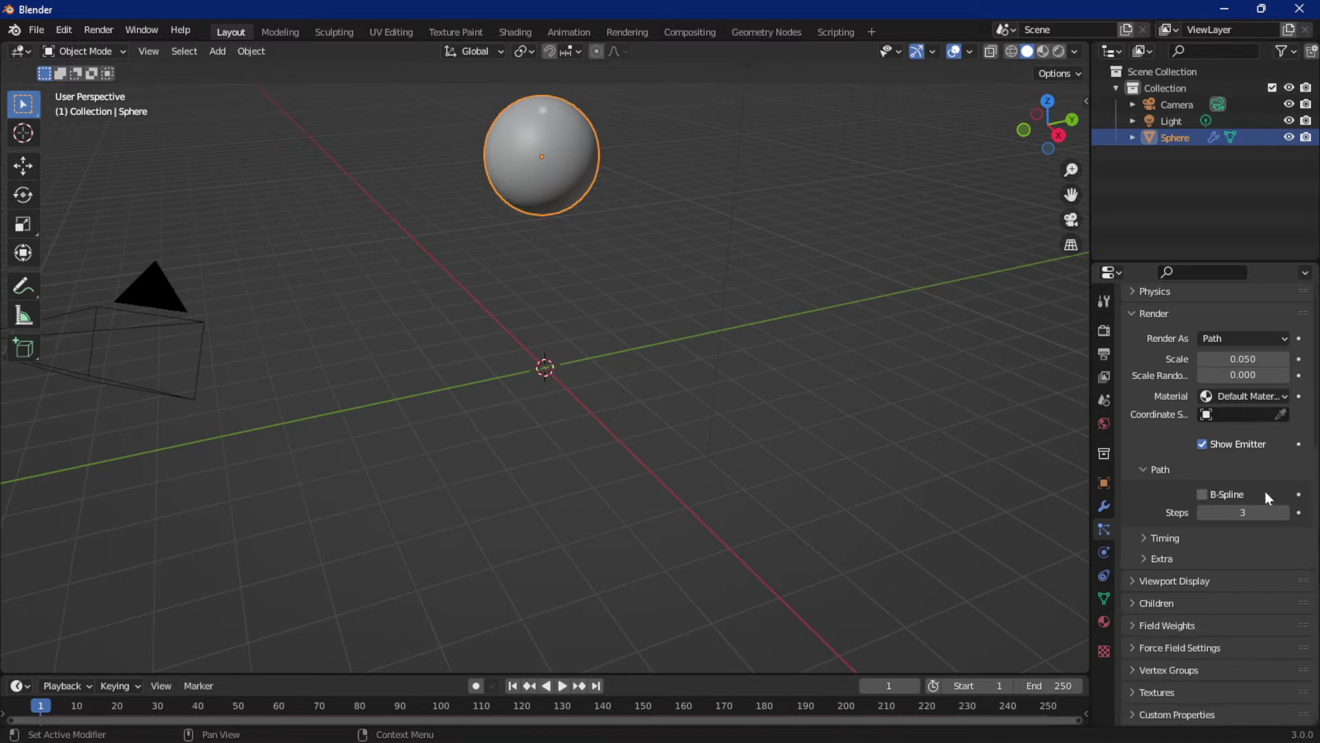
Bake the particle cache of the sphere's Path-rendered emitter
scroll(1186, 512, up, 8)
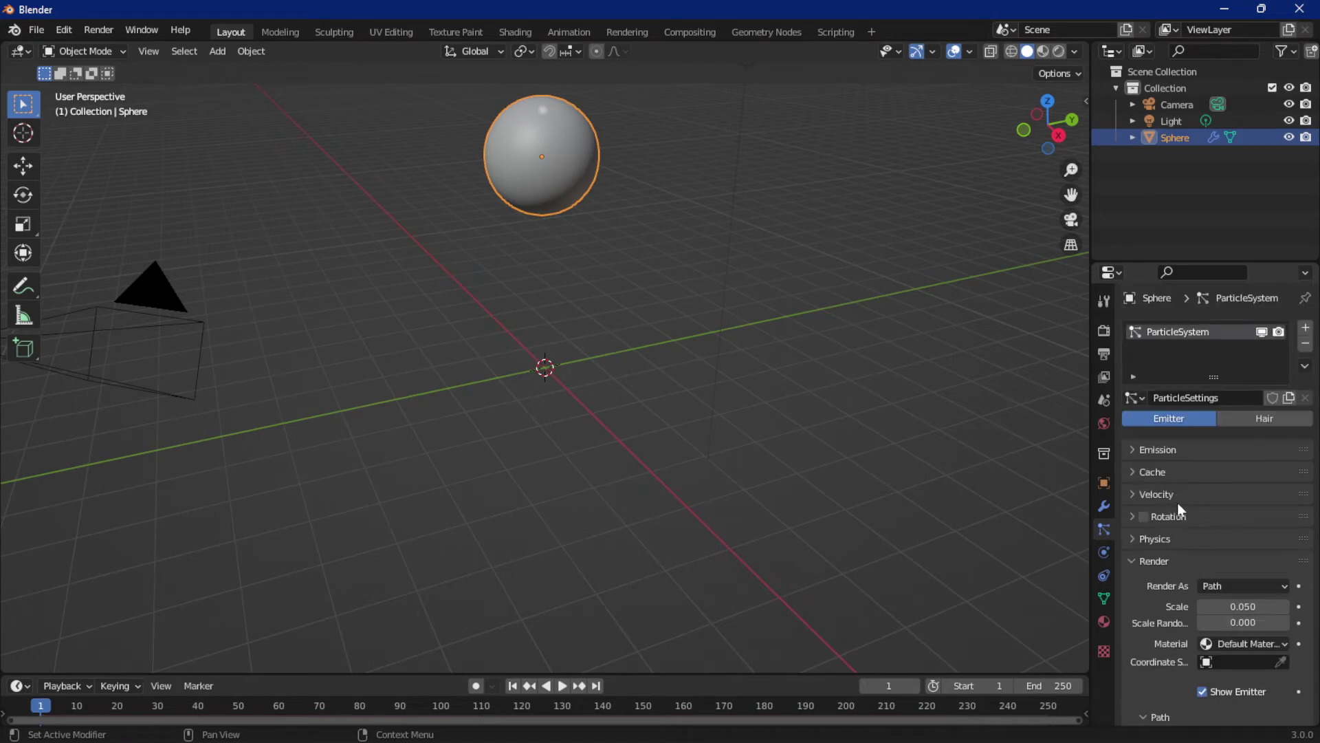
click(1160, 471)
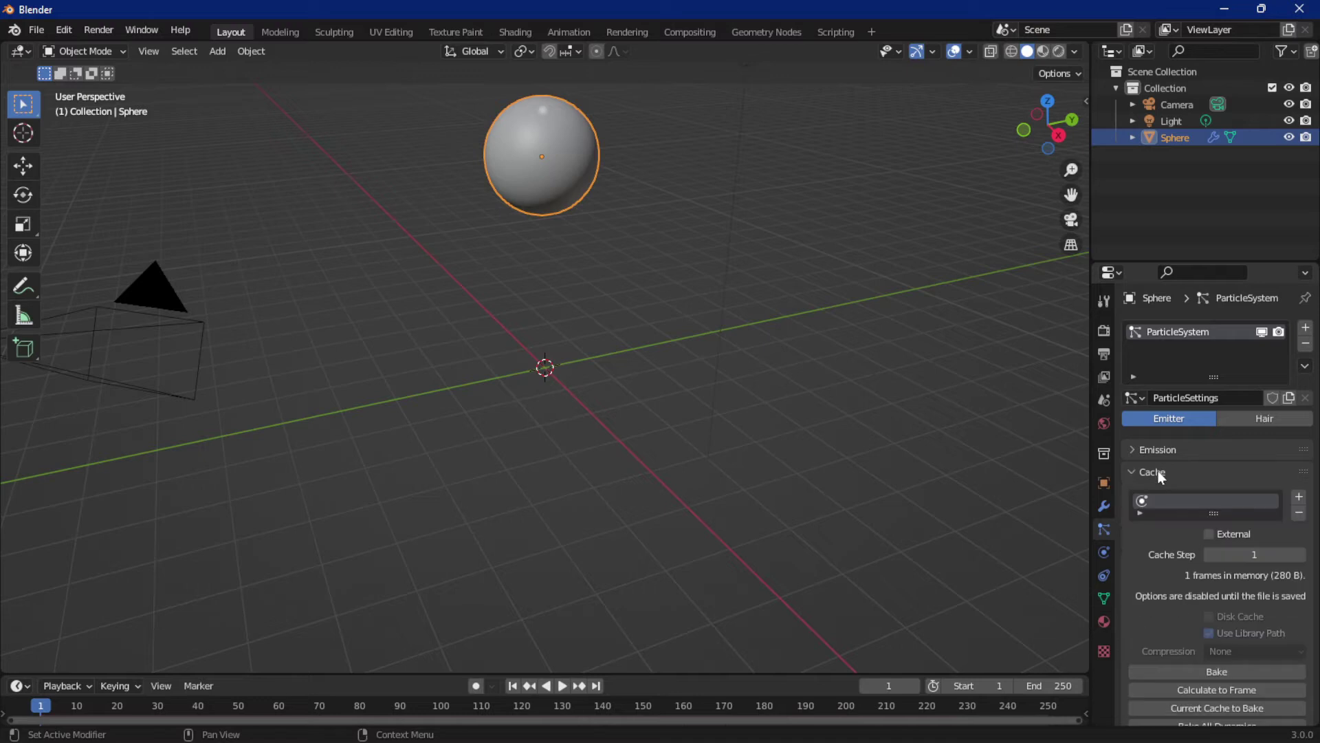
click(1209, 672)
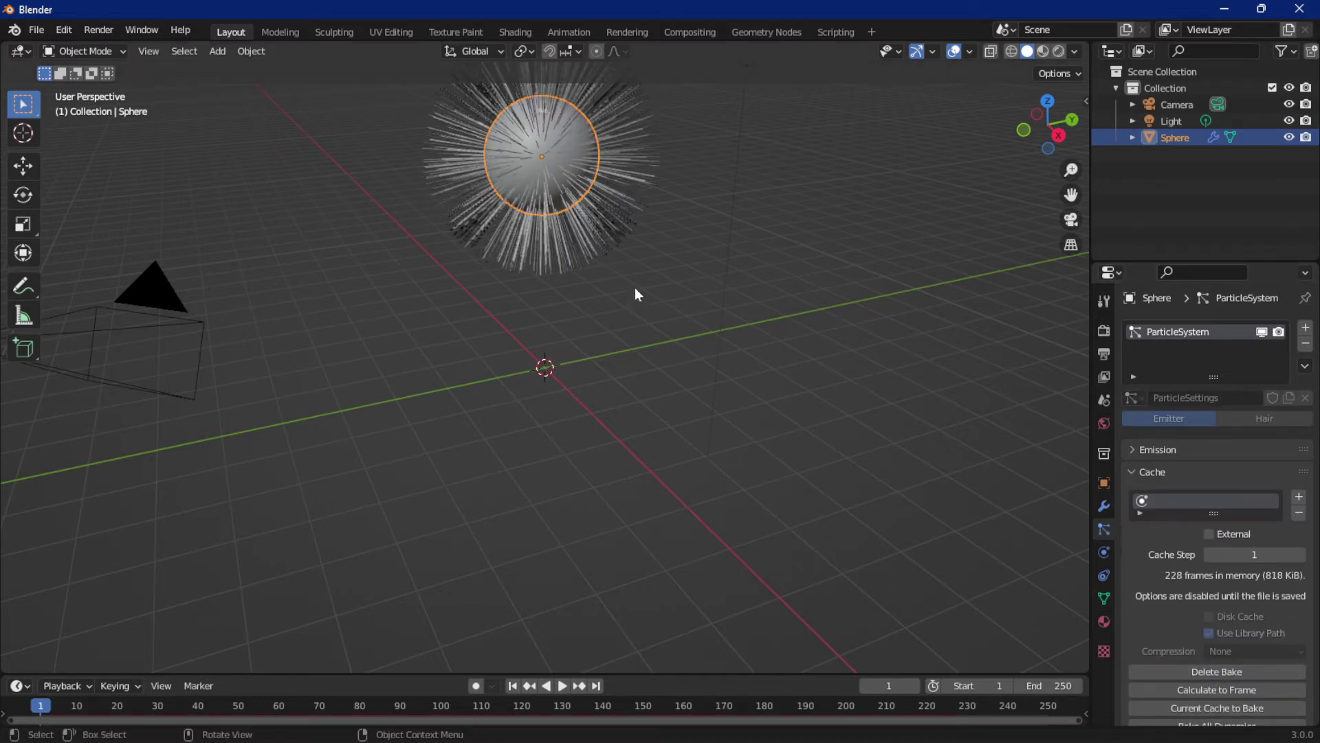
Convert the sphere's baked particle system modifier into a separate mesh object
middle_drag(634, 287, 663, 286)
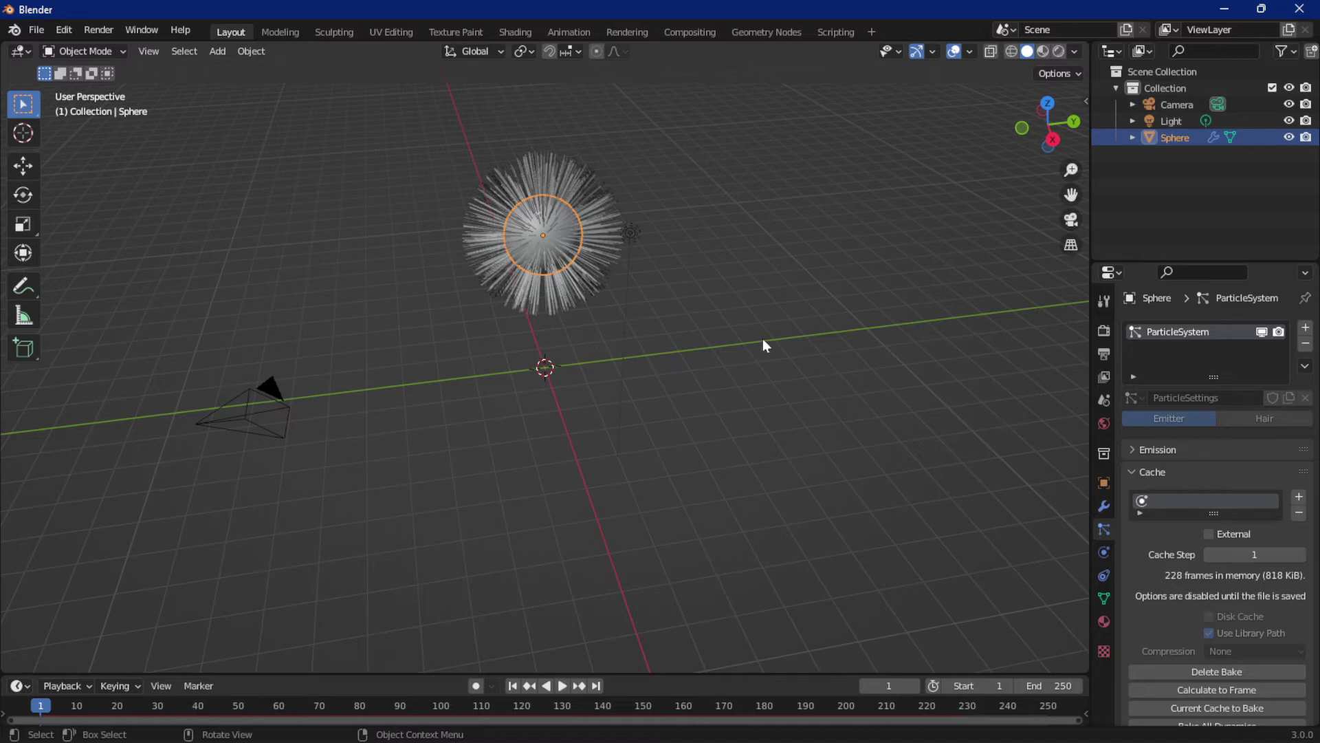
middle_drag(766, 344, 793, 315)
scroll(779, 339, up, 4)
scroll(777, 340, down, 2)
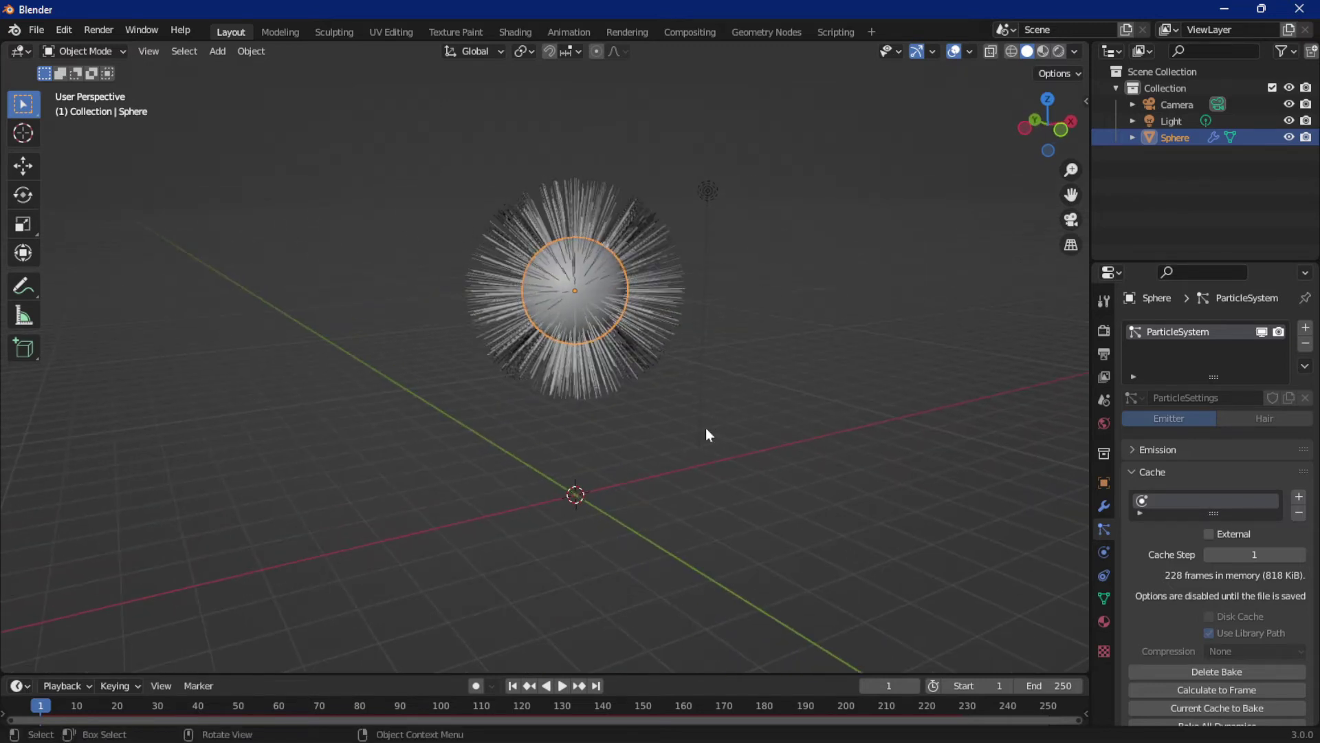
click(1104, 506)
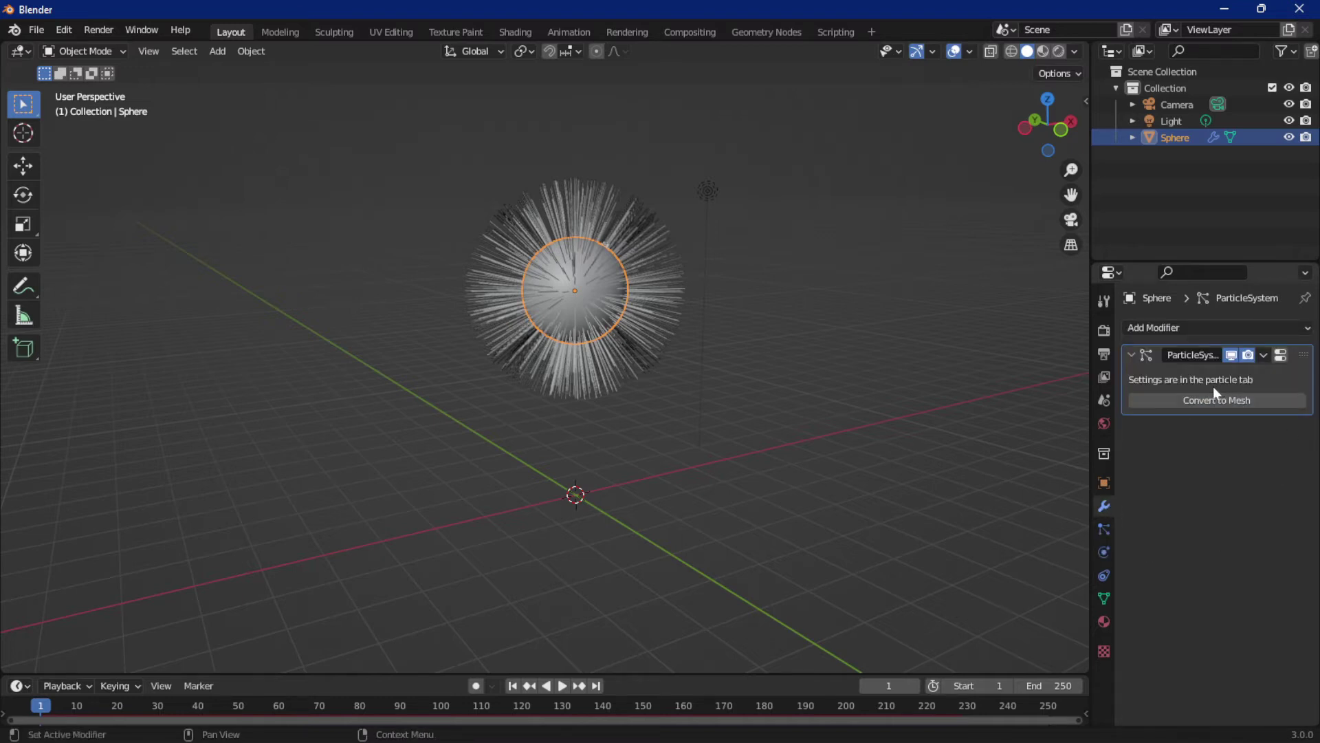
click(1185, 402)
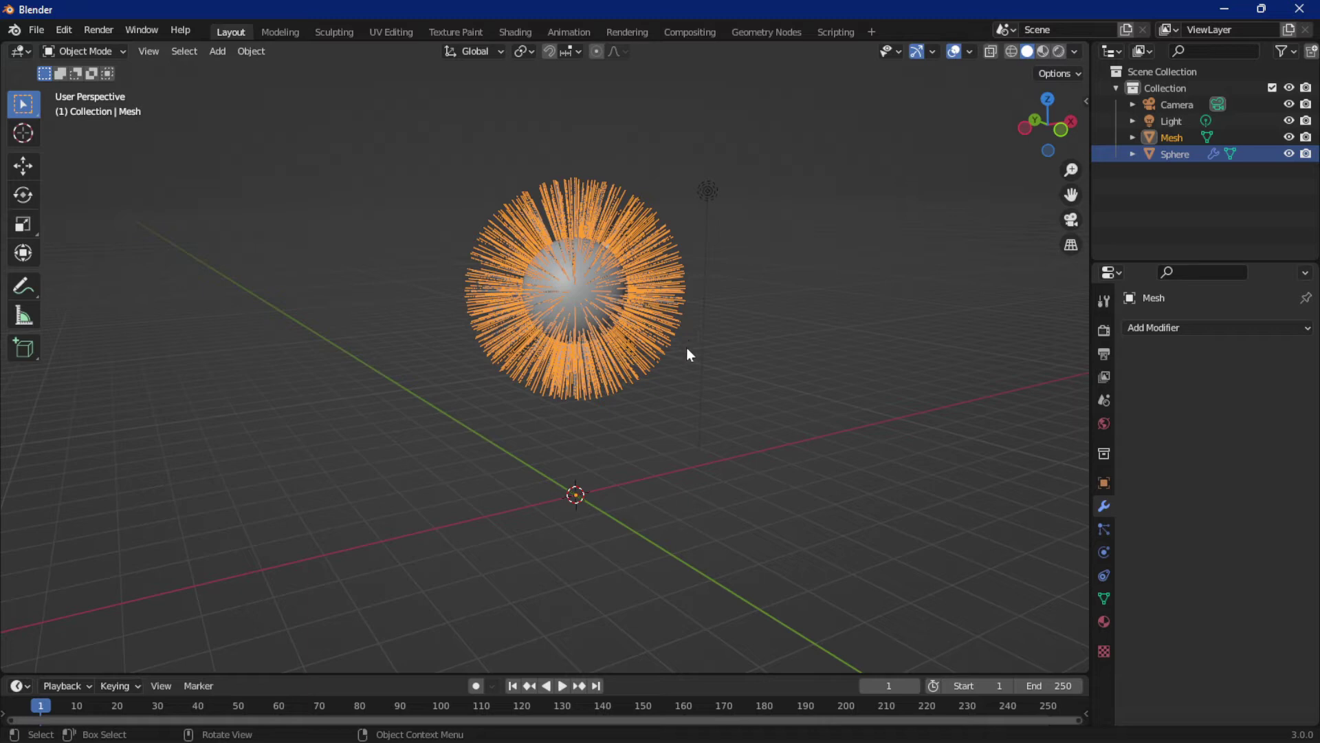
Move the converted strand mesh away from the sphere and undo the move
key(g)
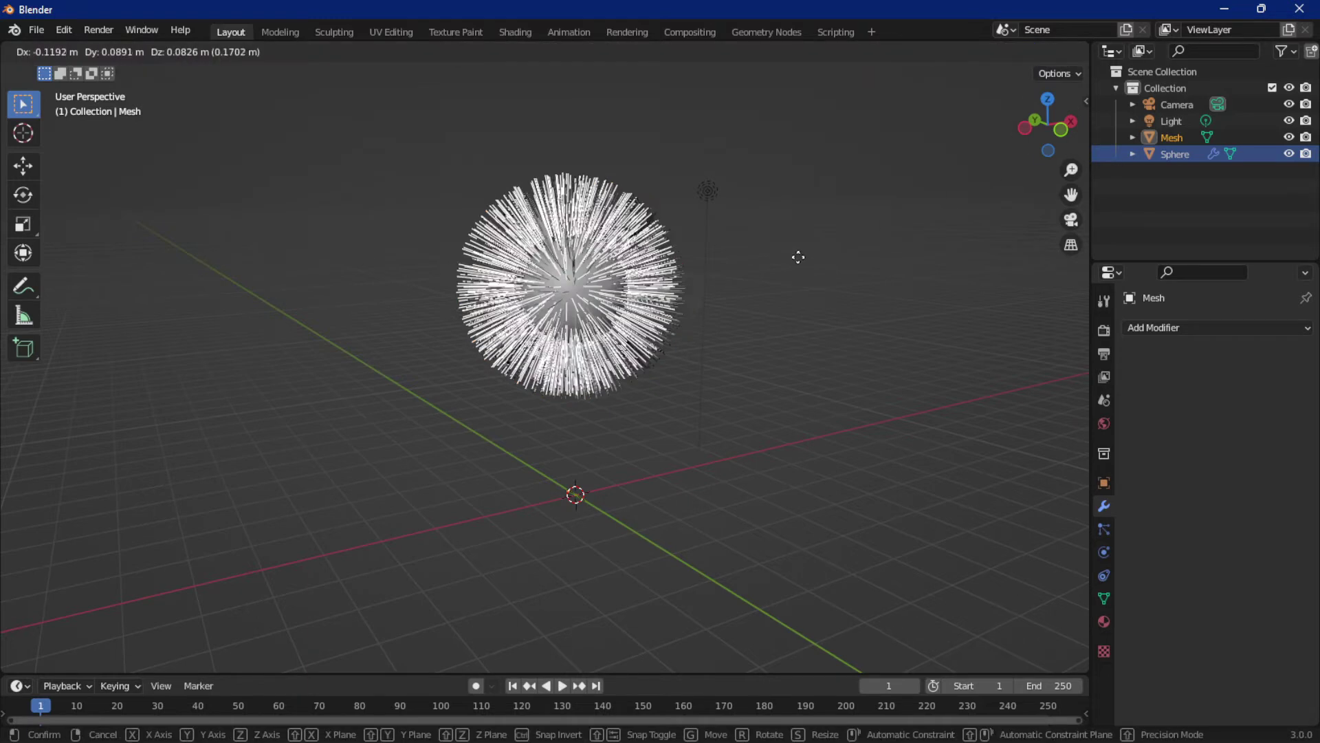
click(908, 238)
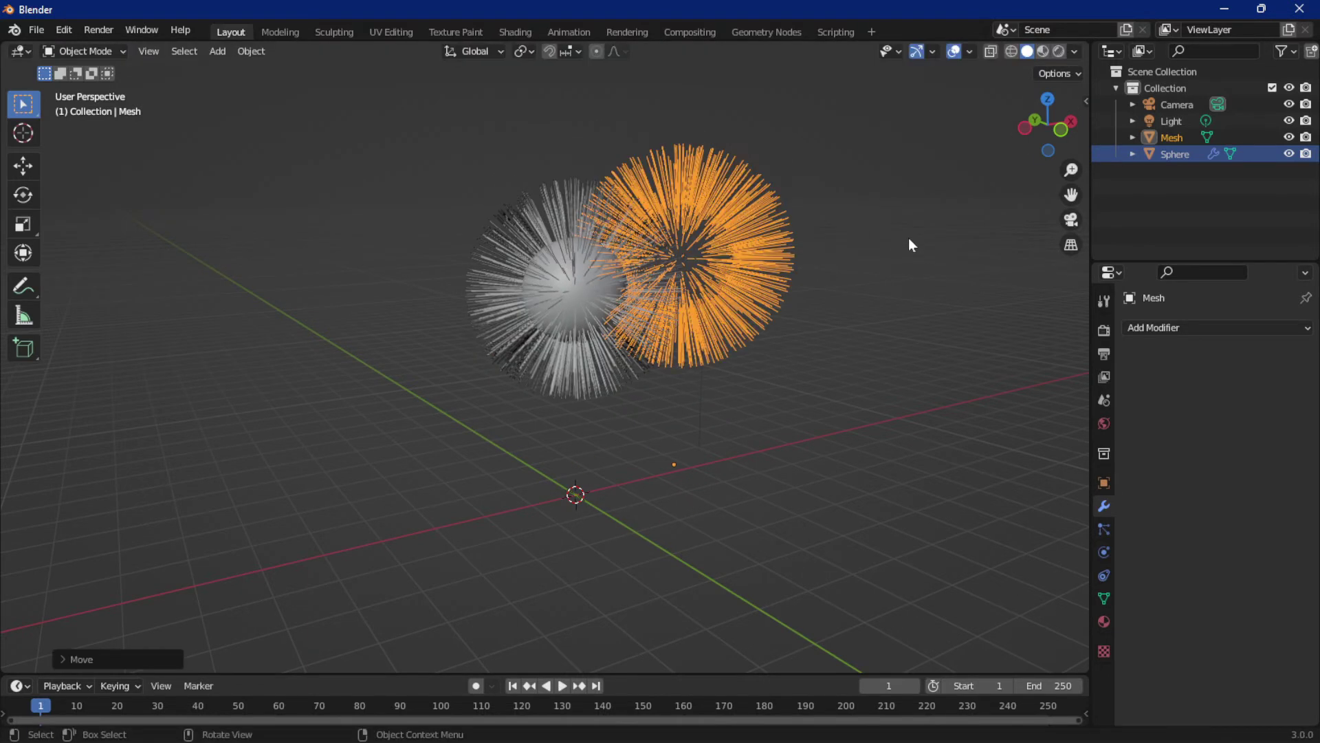
key(ctrl+z)
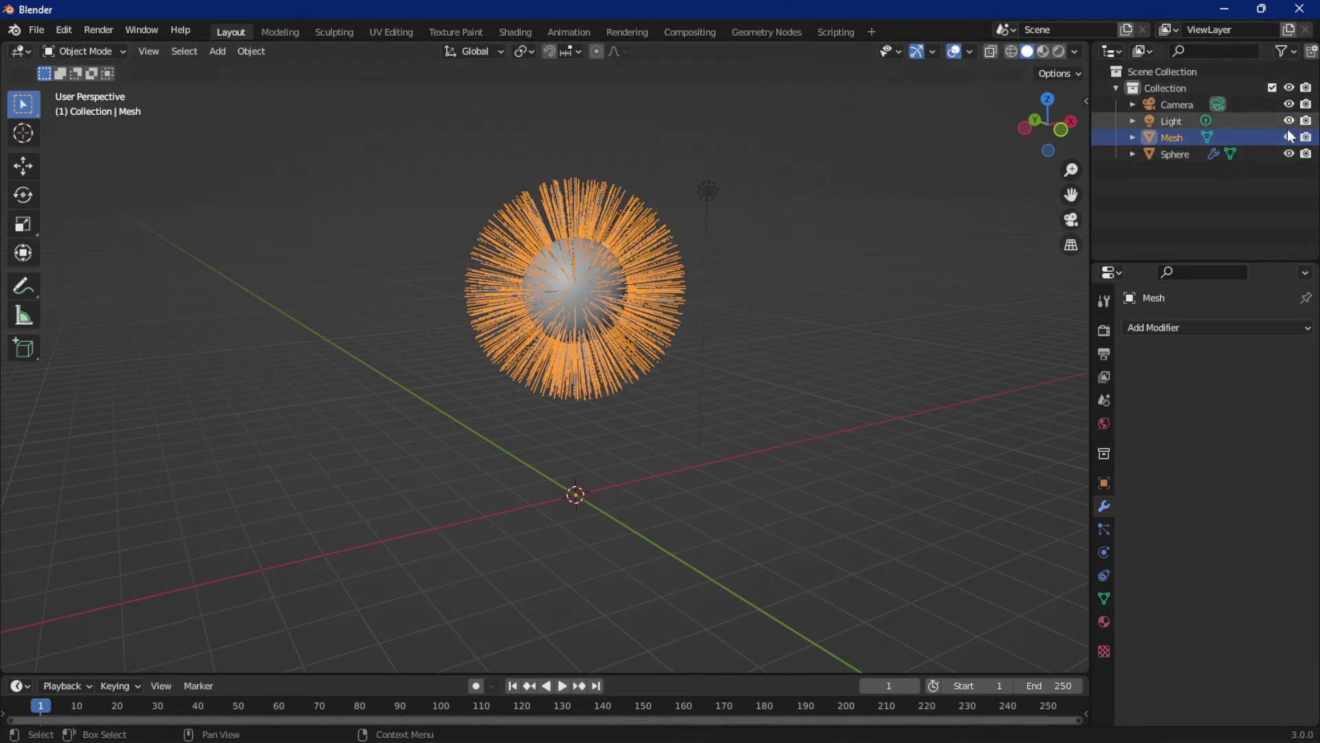
Hide the sphere in the viewport and inspect the converted strand mesh on its own
click(1289, 153)
middle_drag(588, 354, 724, 375)
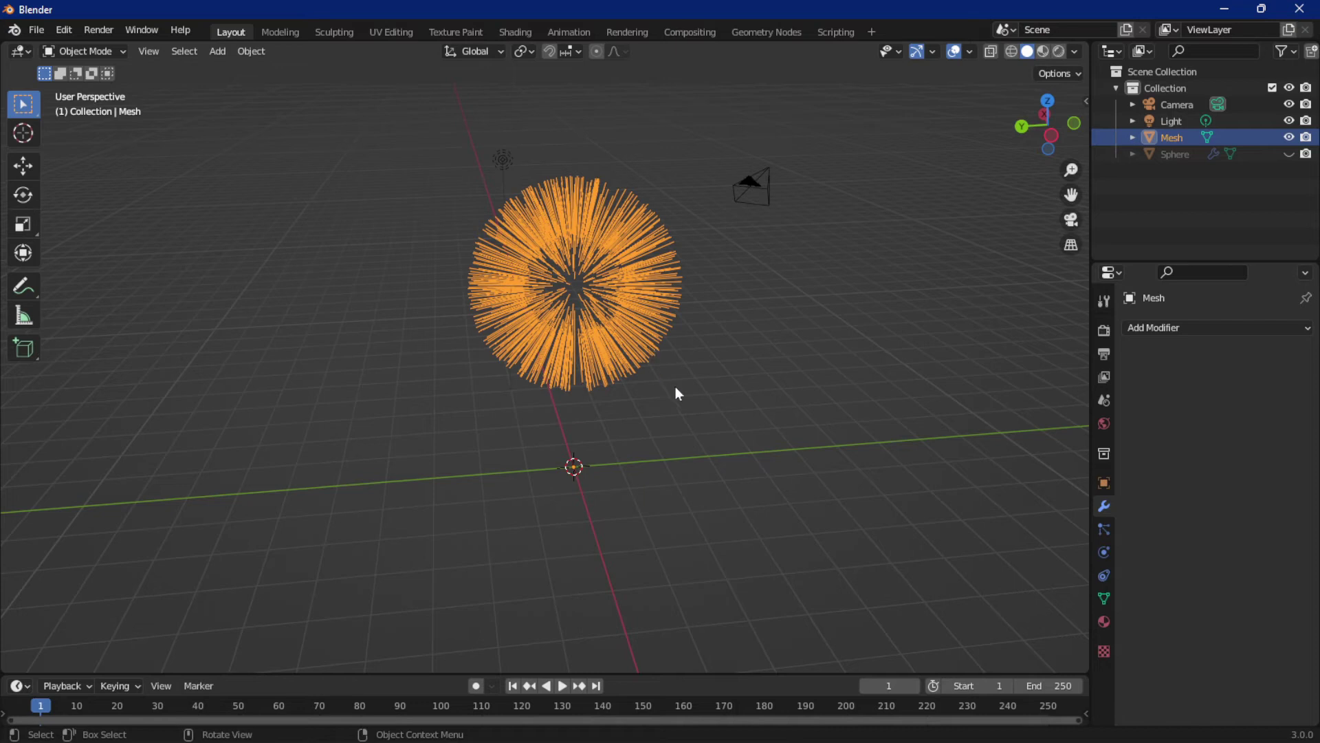
click(758, 287)
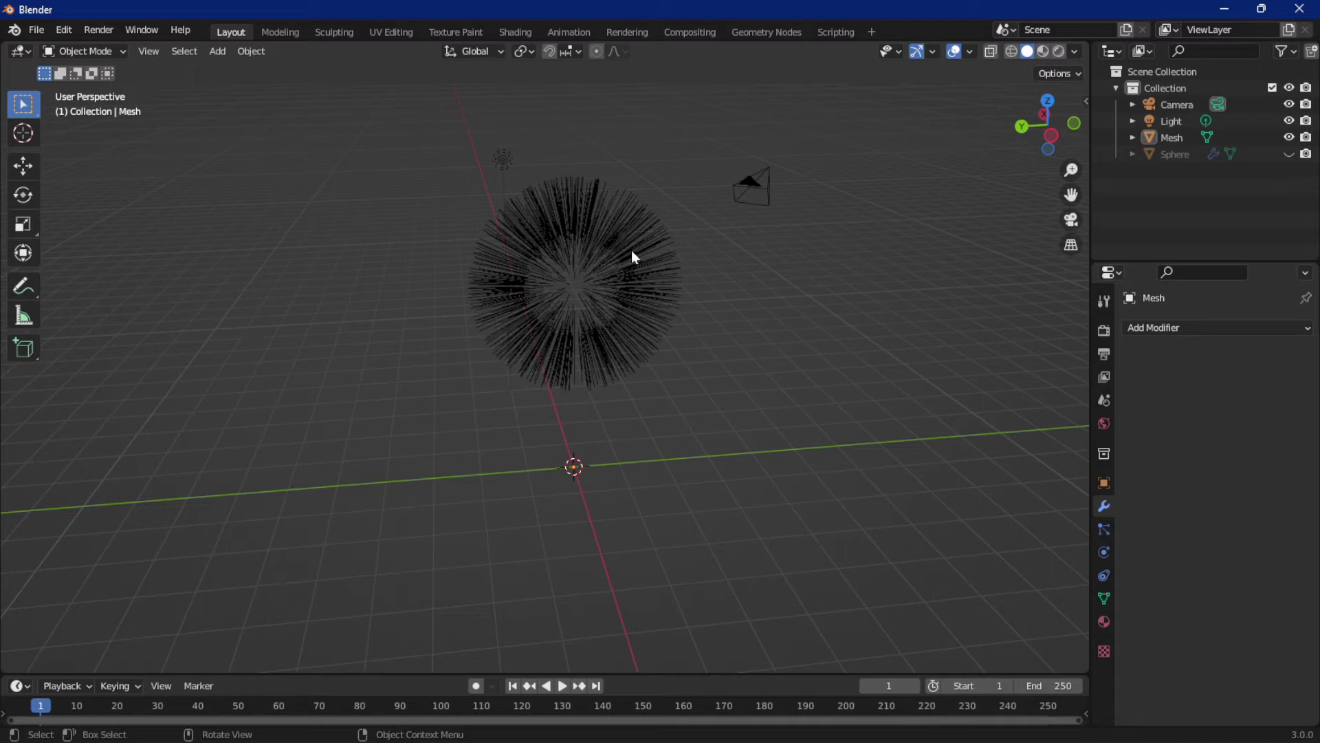
click(606, 333)
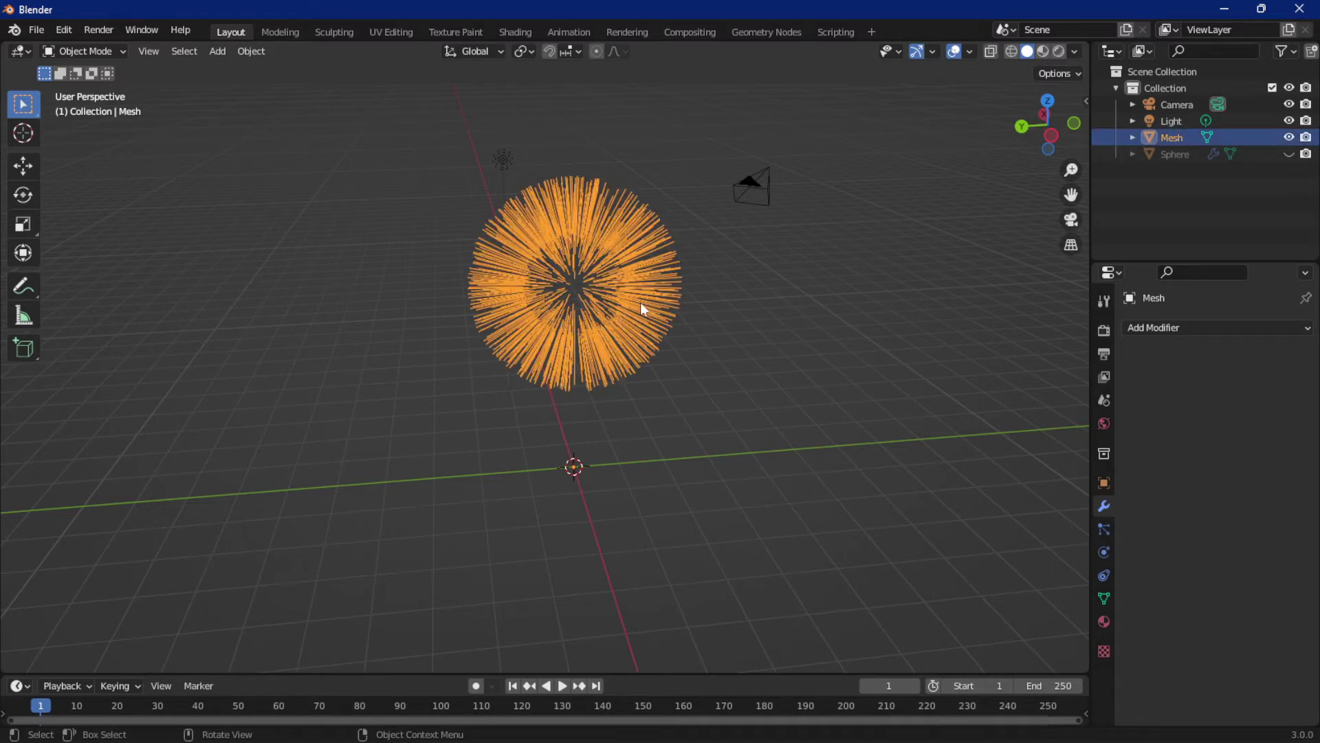
scroll(743, 270, up, 3)
click(828, 260)
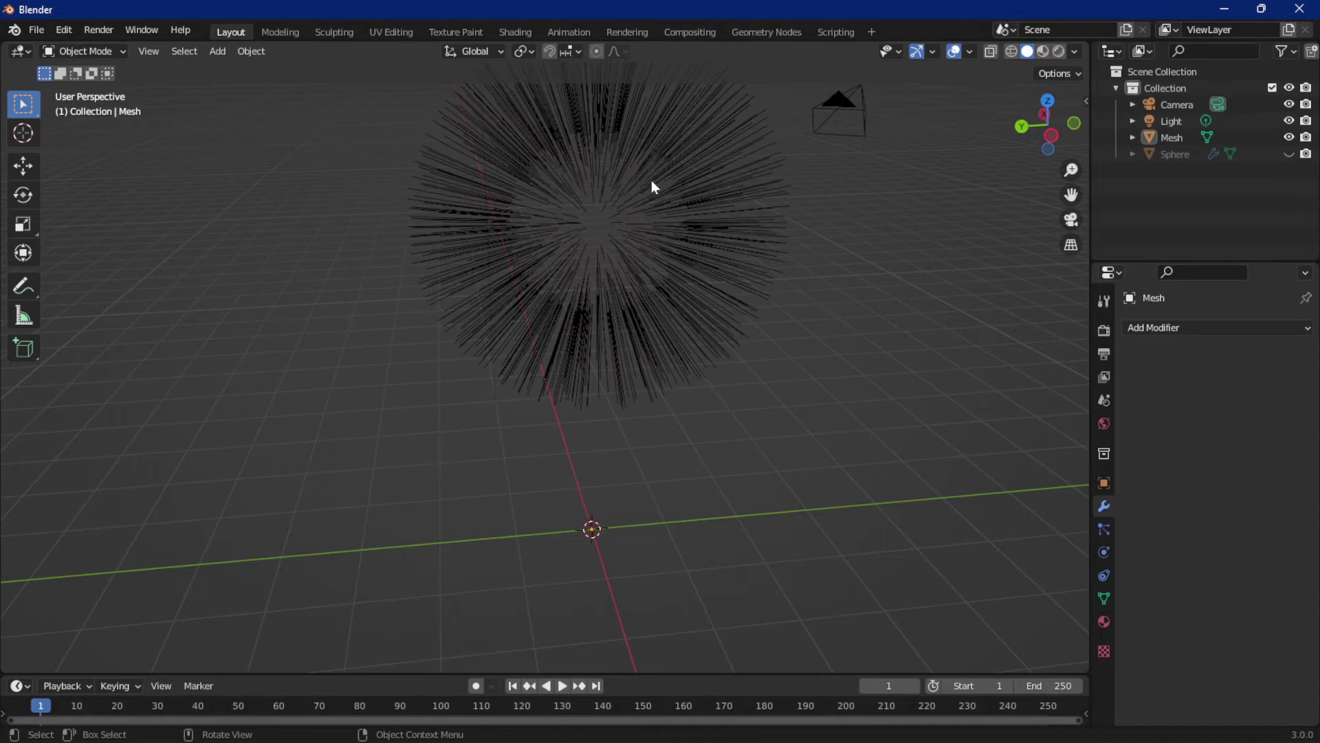
scroll(589, 211, down, 2)
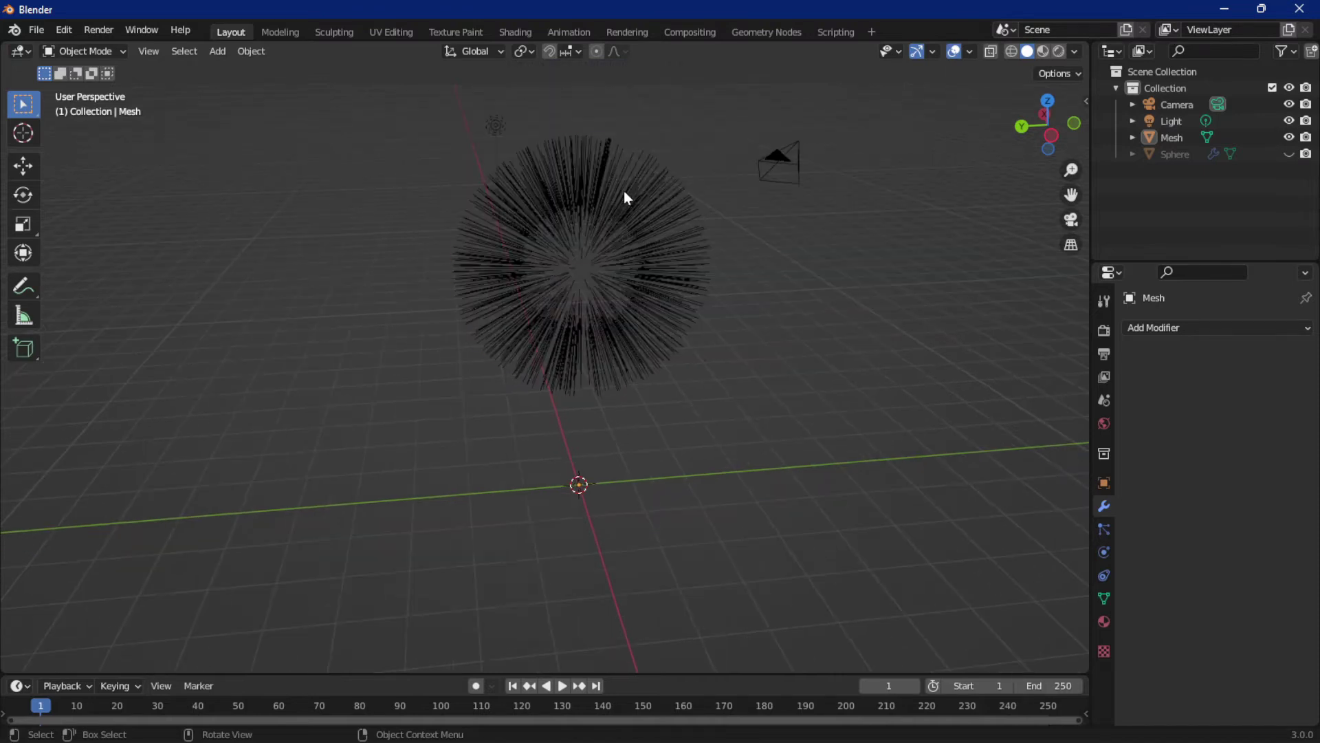
Convert the strand mesh to a curve object
click(652, 268)
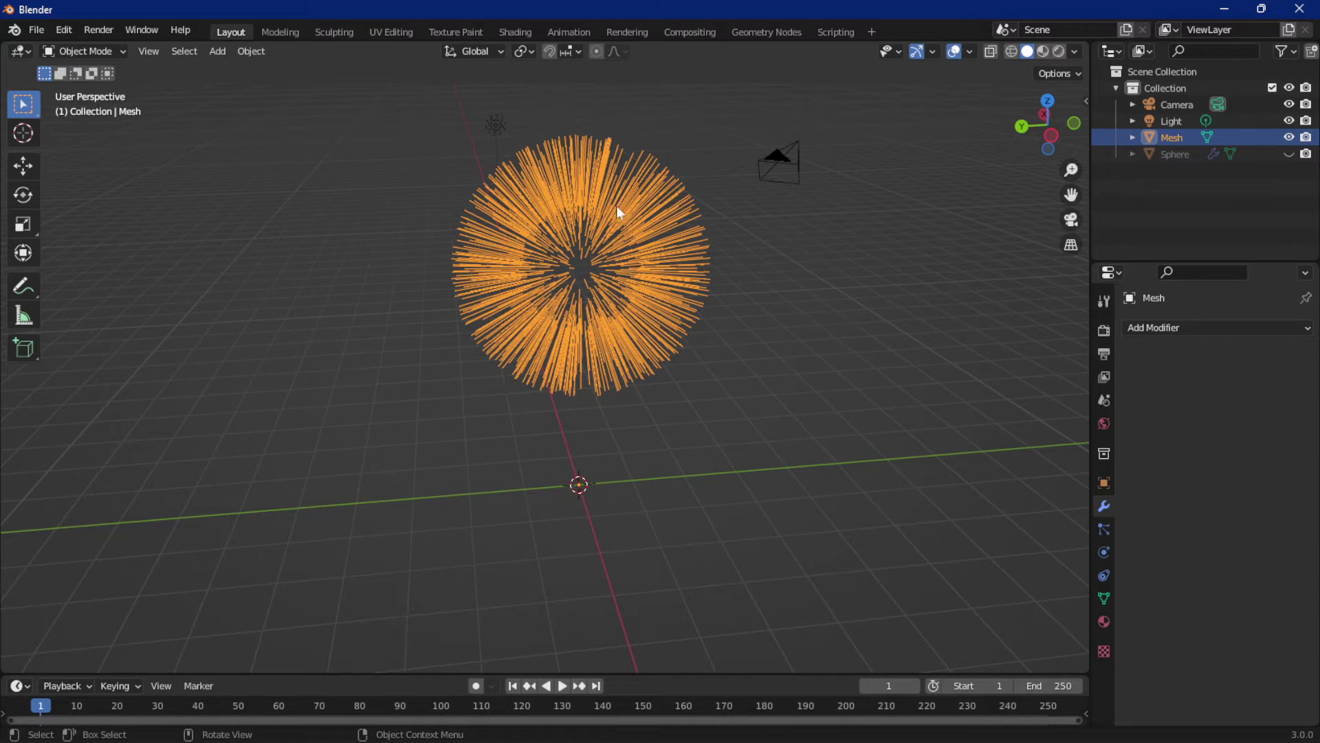
right_click(602, 184)
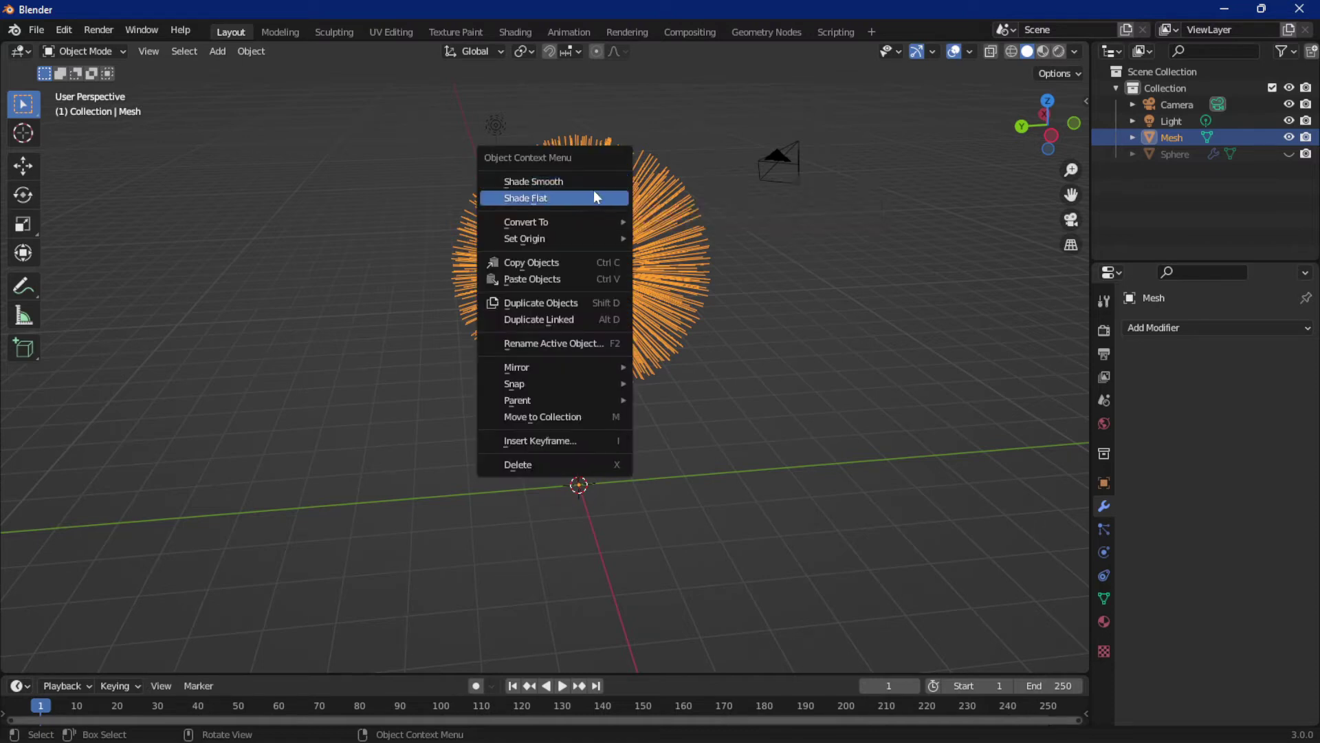
mouse_move(571, 223)
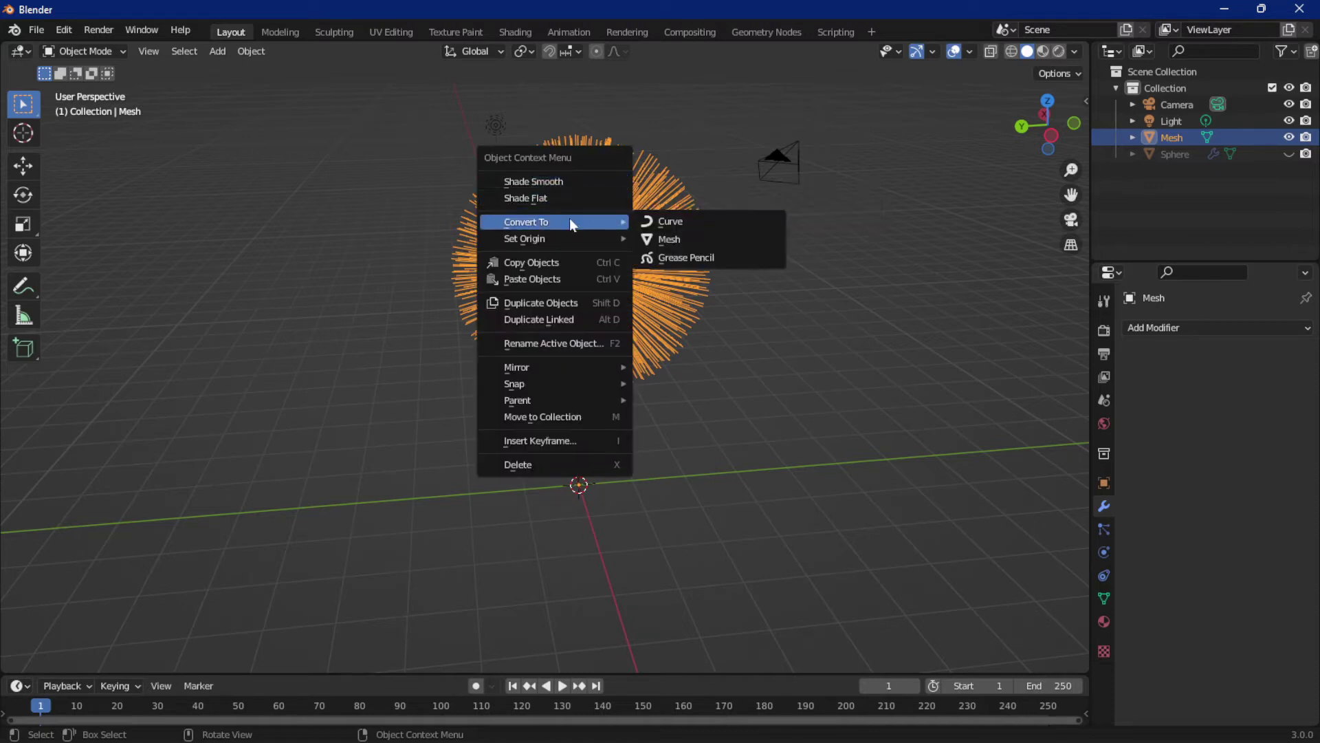
click(712, 219)
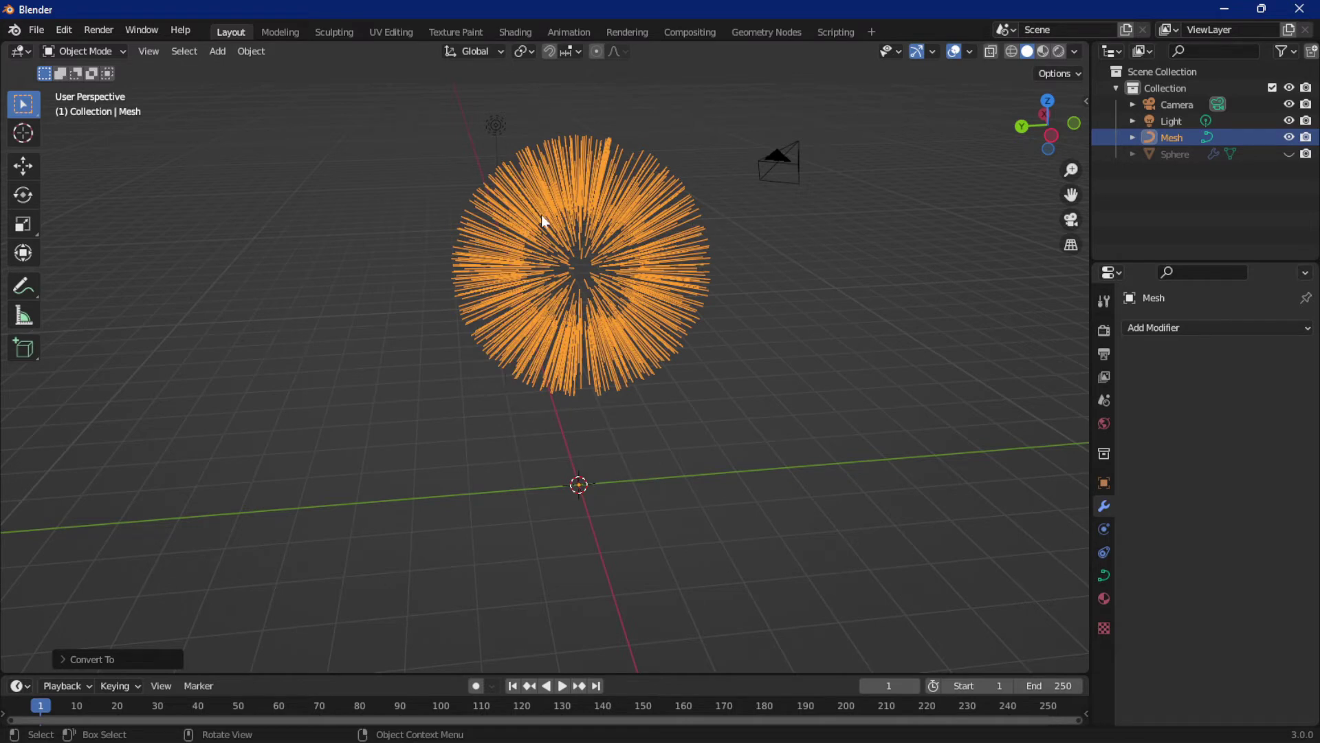
Set the Extrude value in the strand curve's geometry settings to 0.03 m and inspect the strands
click(1105, 576)
scroll(1119, 525, down, 2)
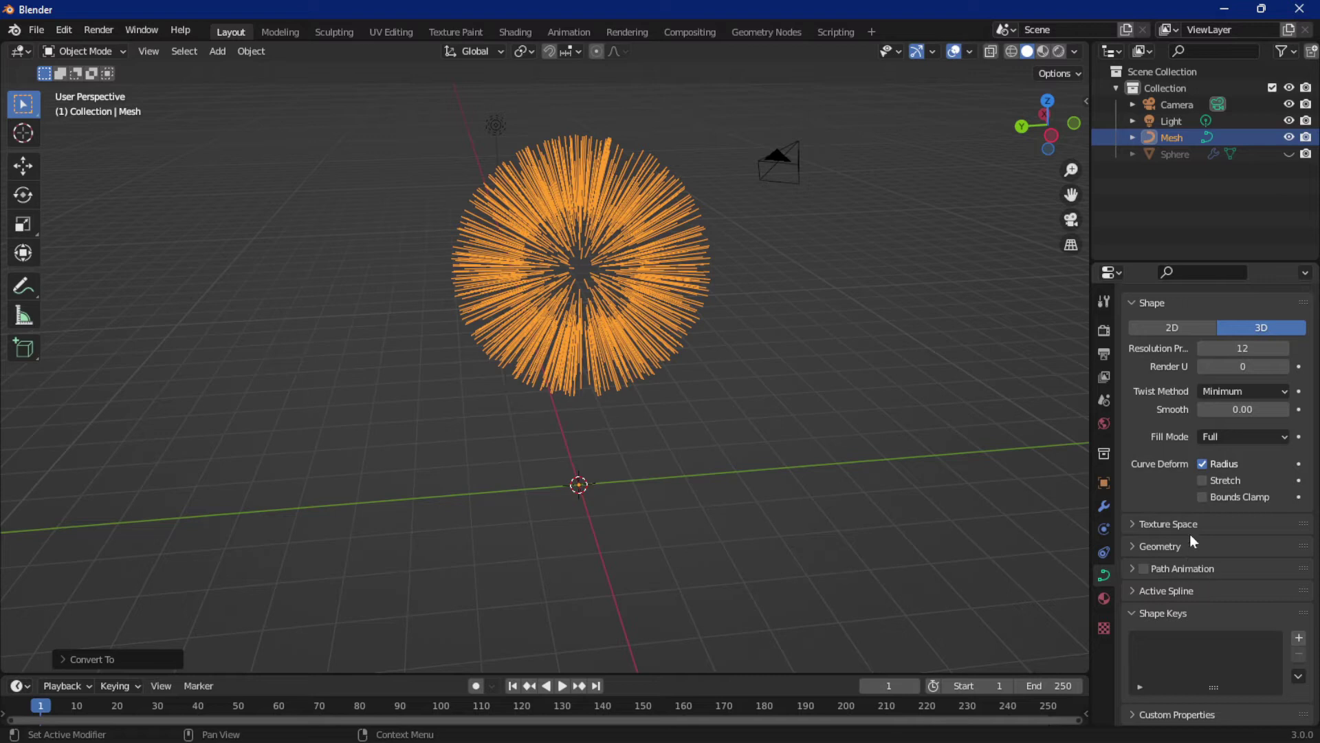
click(1170, 522)
click(1169, 521)
click(1178, 548)
scroll(1191, 555, down, 5)
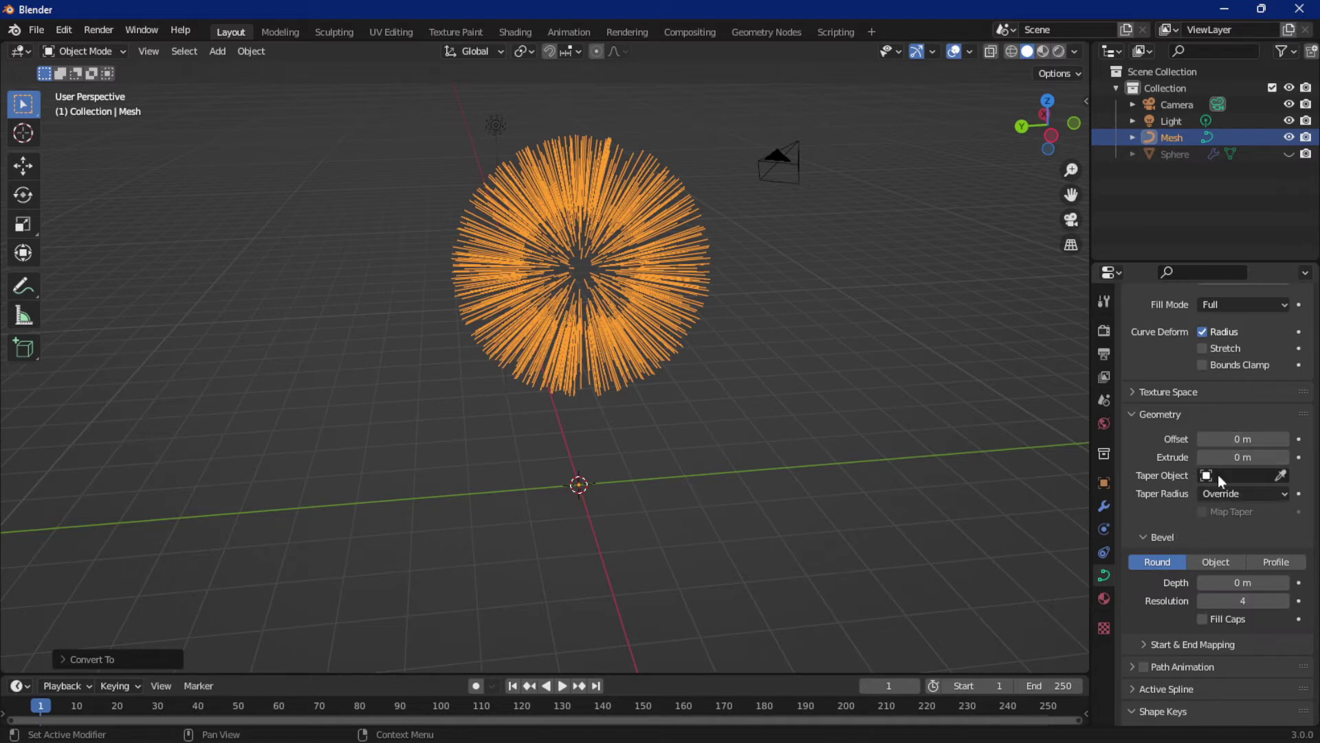
mouse_move(1243, 456)
mouse_down()
mouse_move(1266, 456)
mouse_move(1249, 456)
mouse_up()
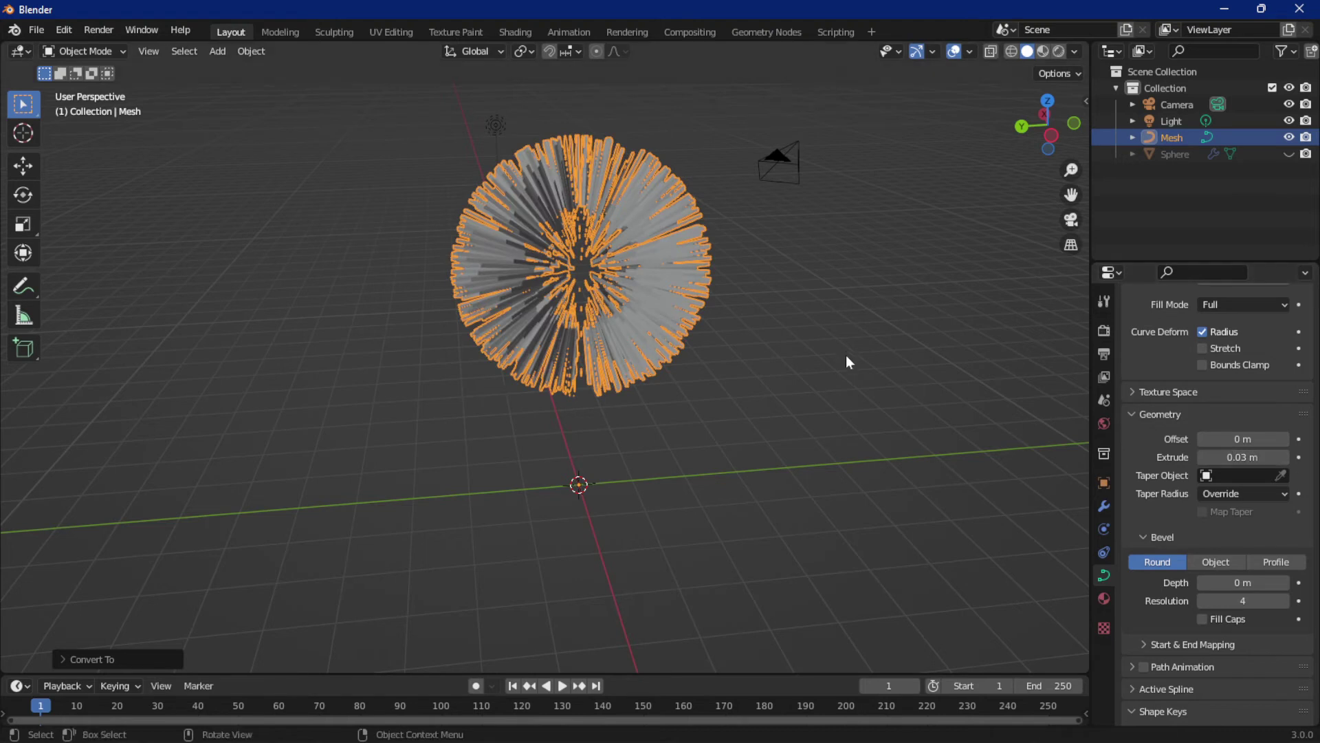
middle_drag(846, 355, 667, 340)
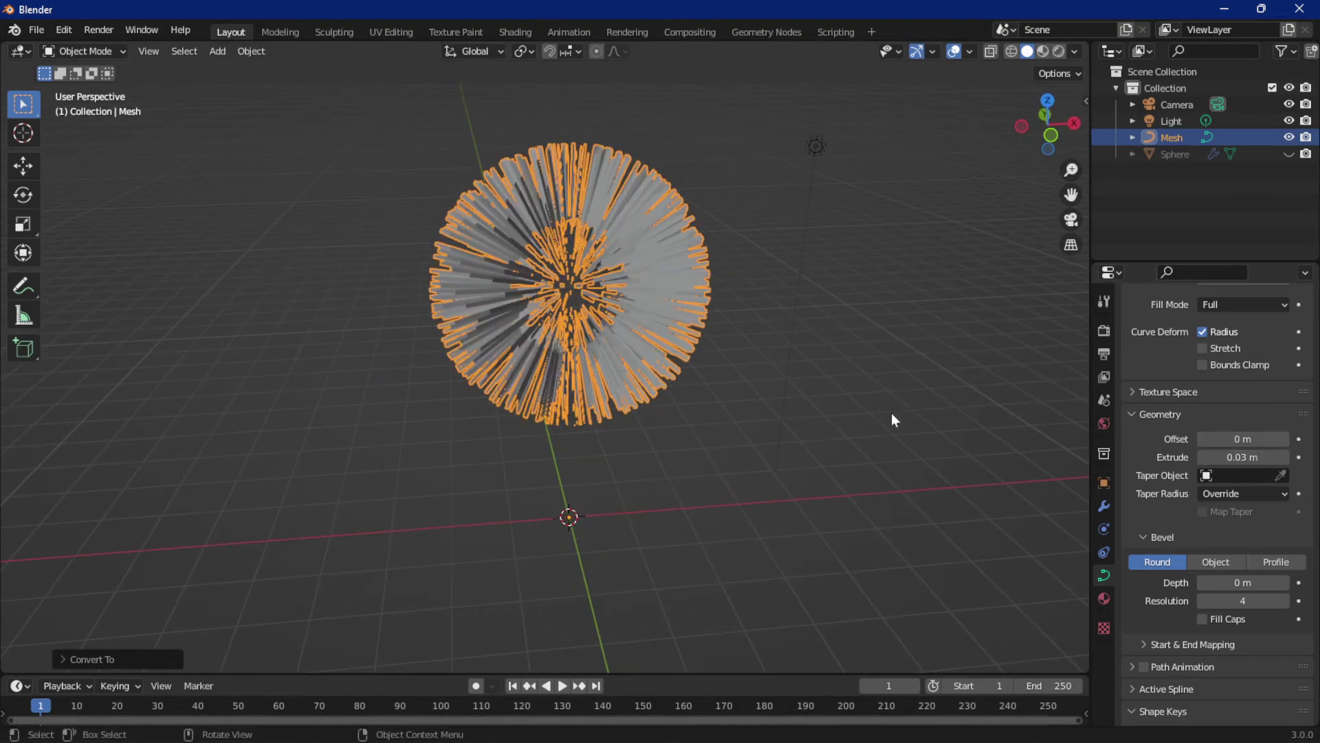
Reveal the bevel's start and end mapping settings and reset the curve's Extrude value to 0 m
click(1167, 644)
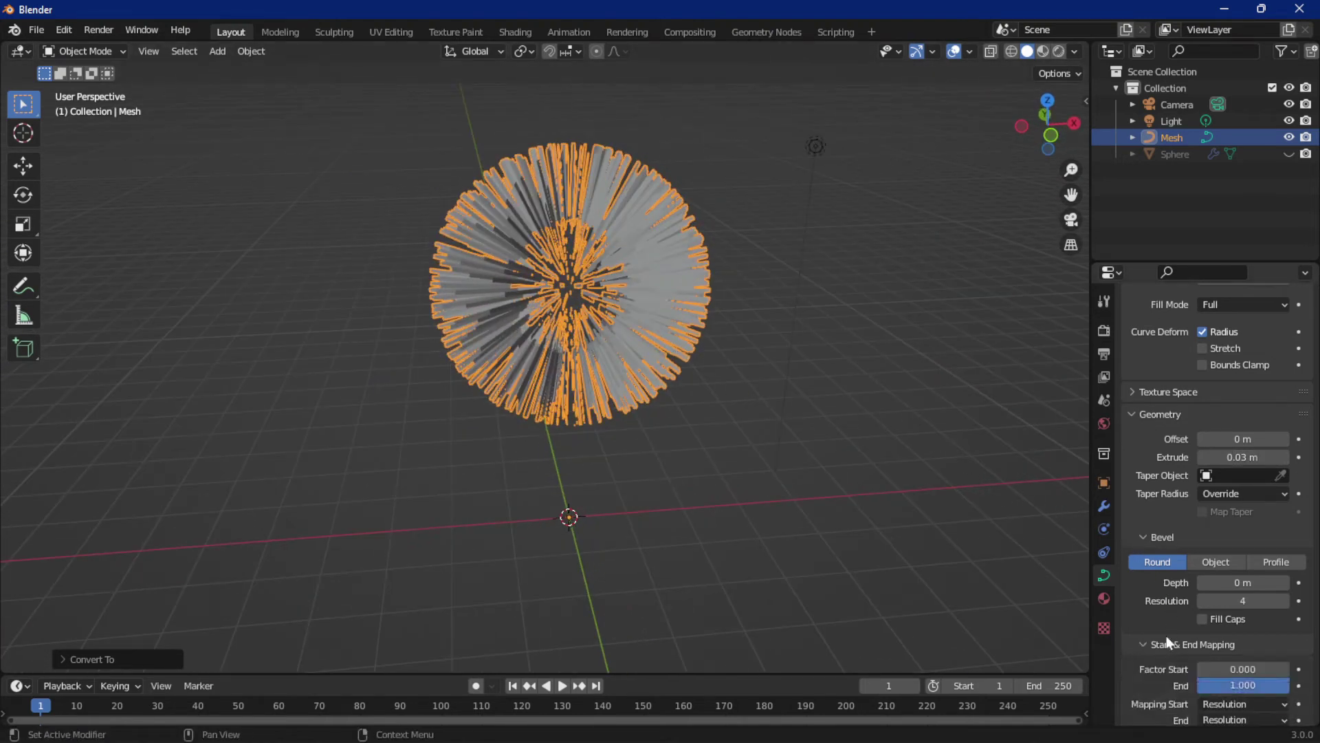
scroll(1166, 635, down, 3)
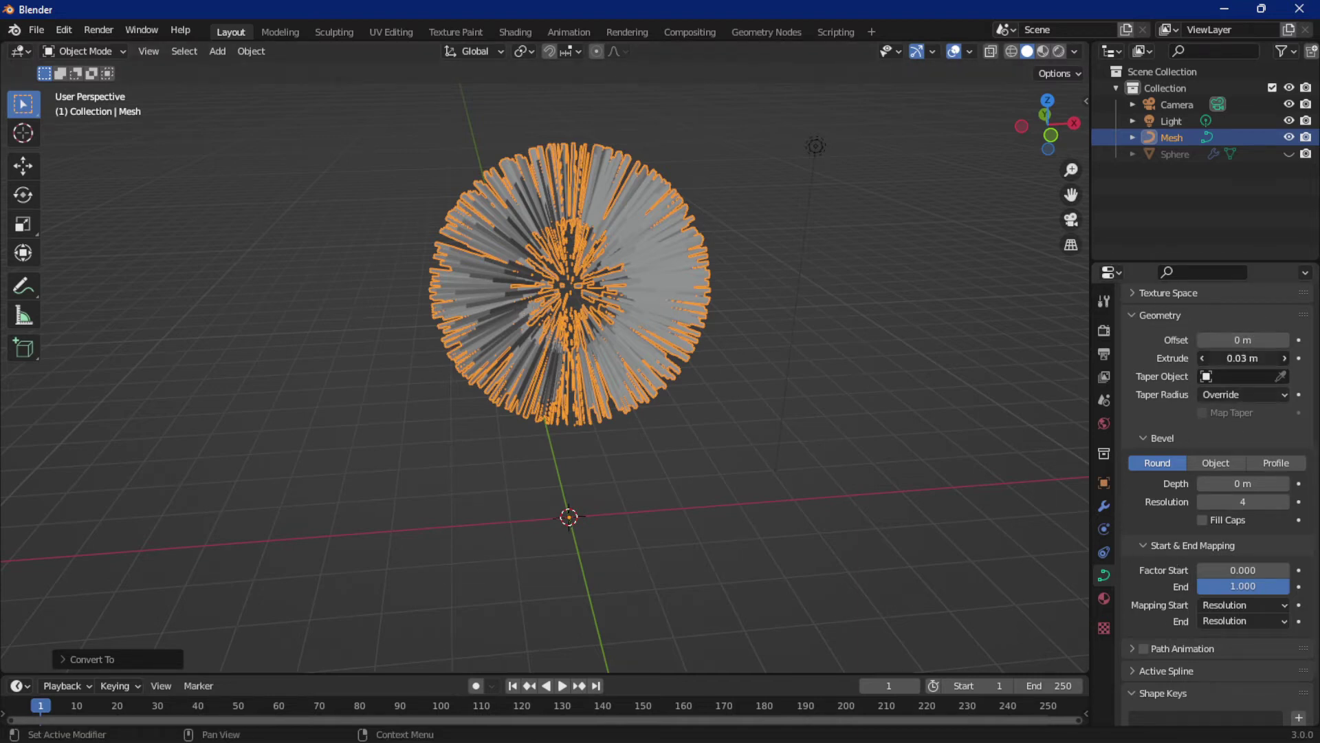
key(BackSpace)
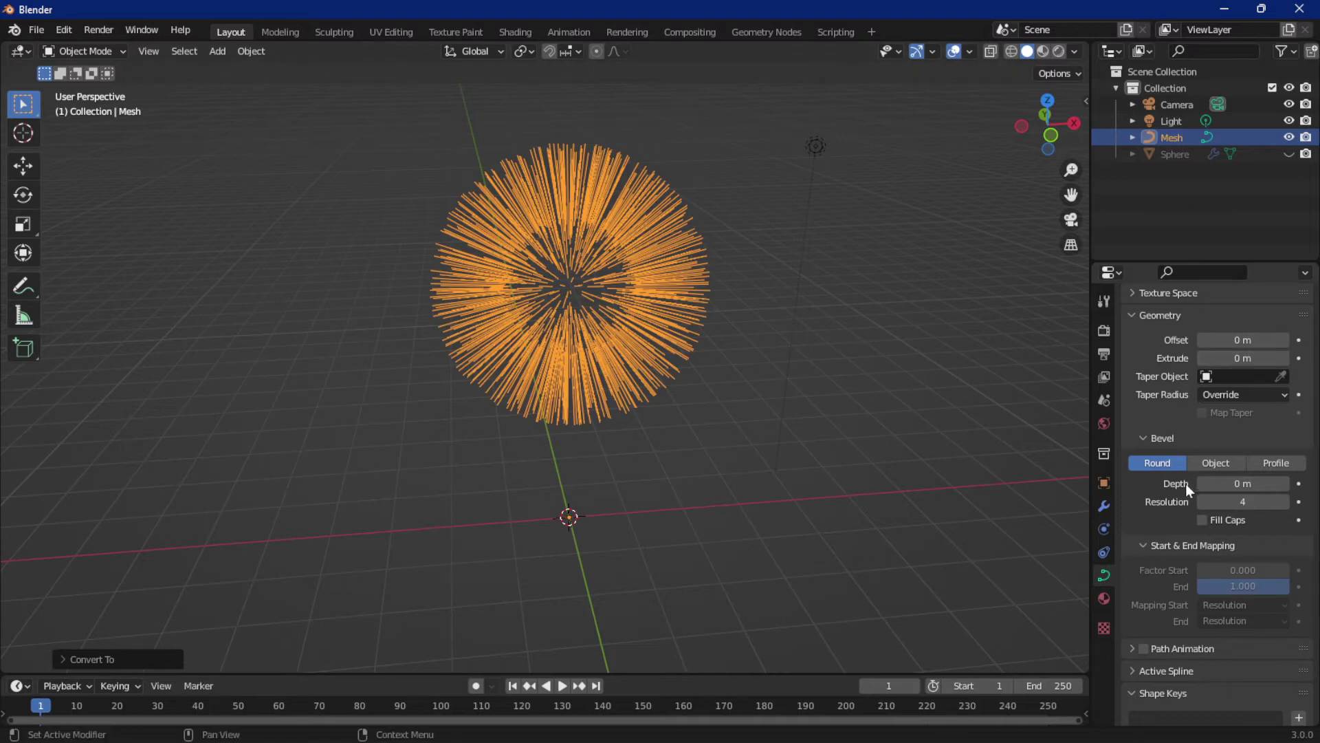
Thicken the strands with a round bevel, trying a depth of 0.1 m and reducing it to 0.02 m
scroll(709, 341, up, 1)
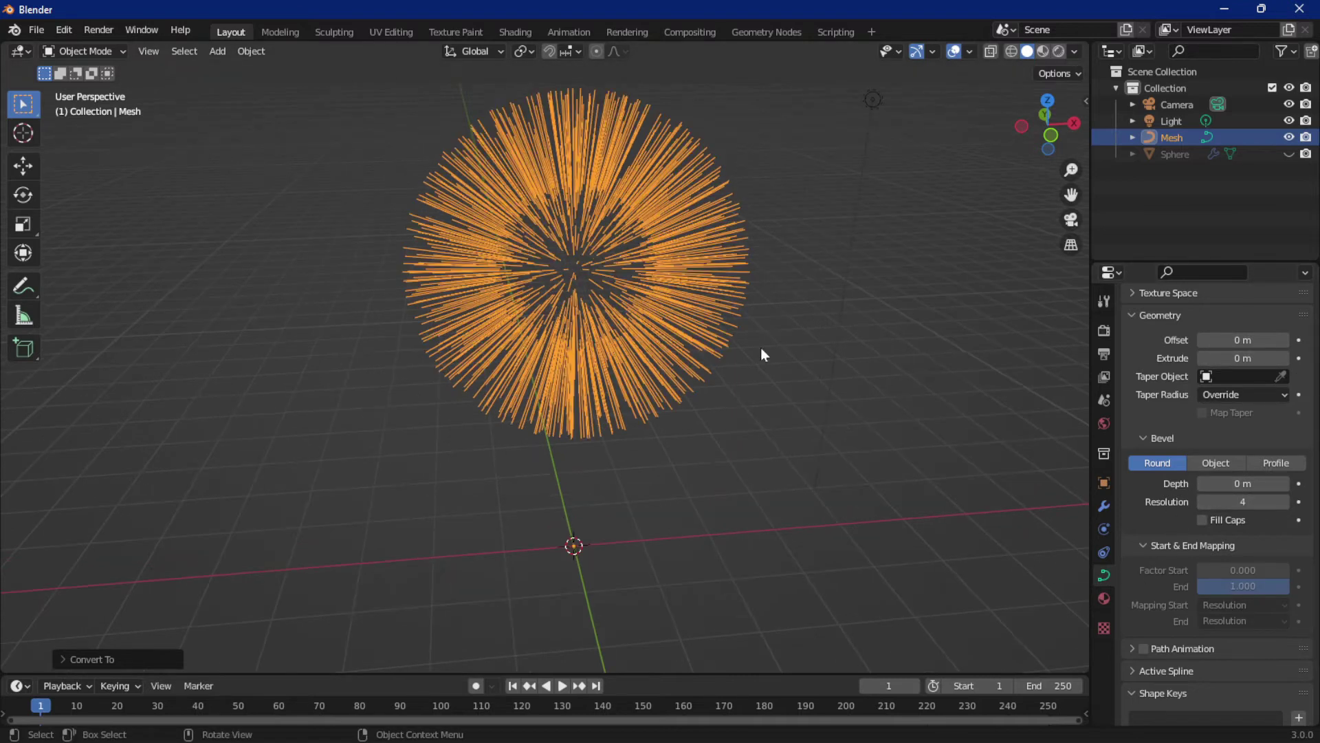
drag(1232, 484, 1270, 483)
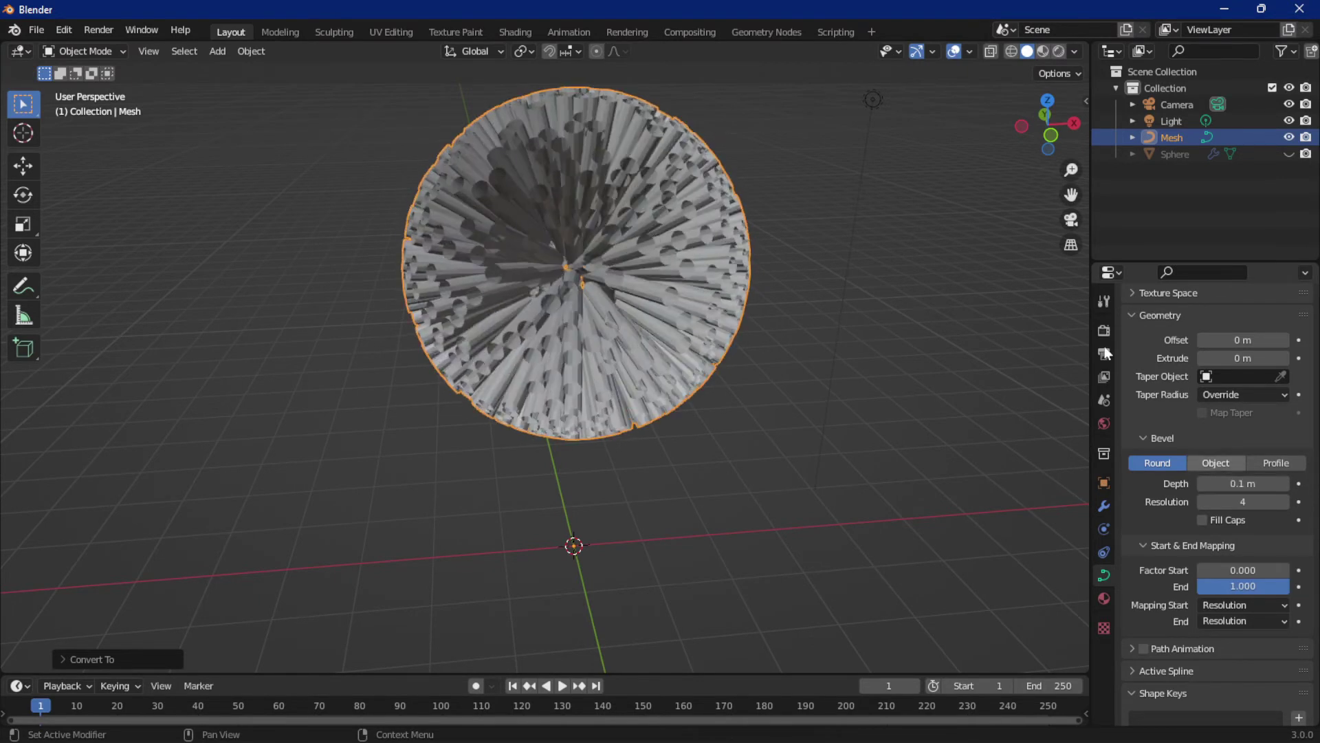
middle_drag(771, 303, 881, 333)
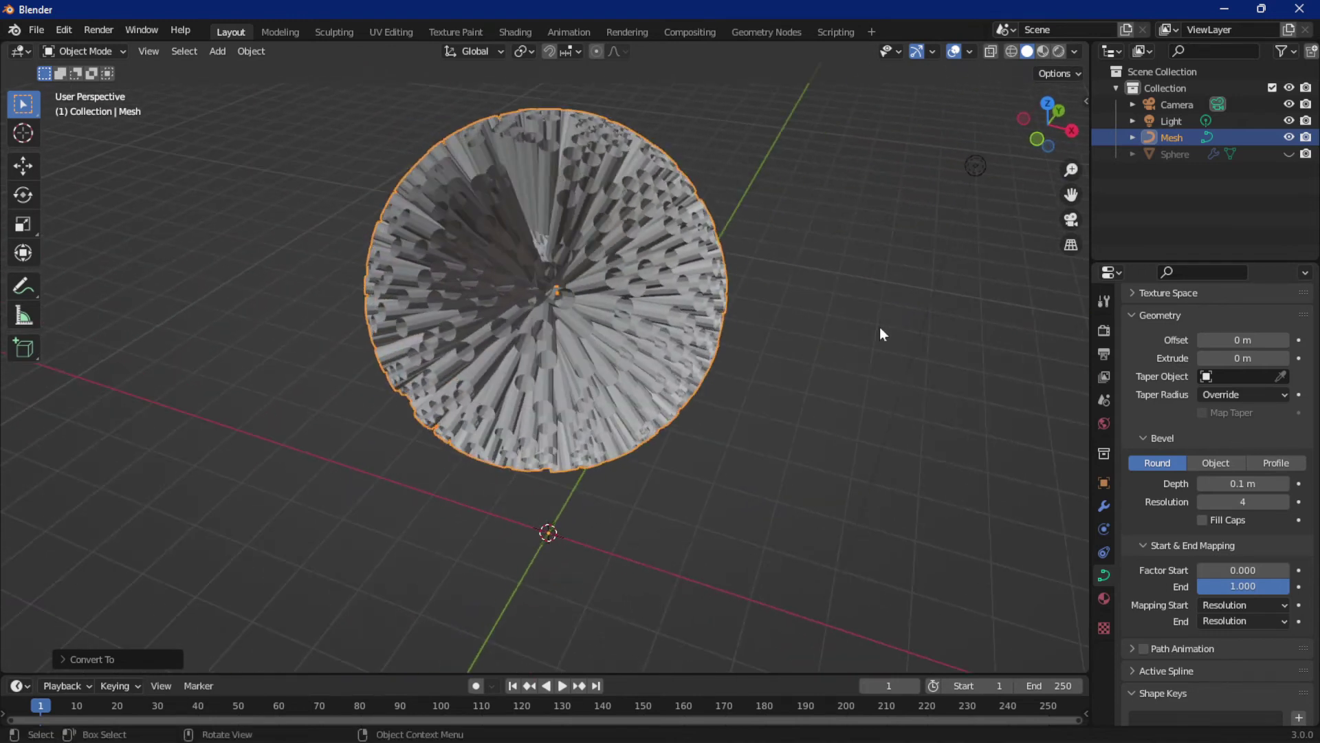
drag(1245, 484, 1218, 483)
click(798, 380)
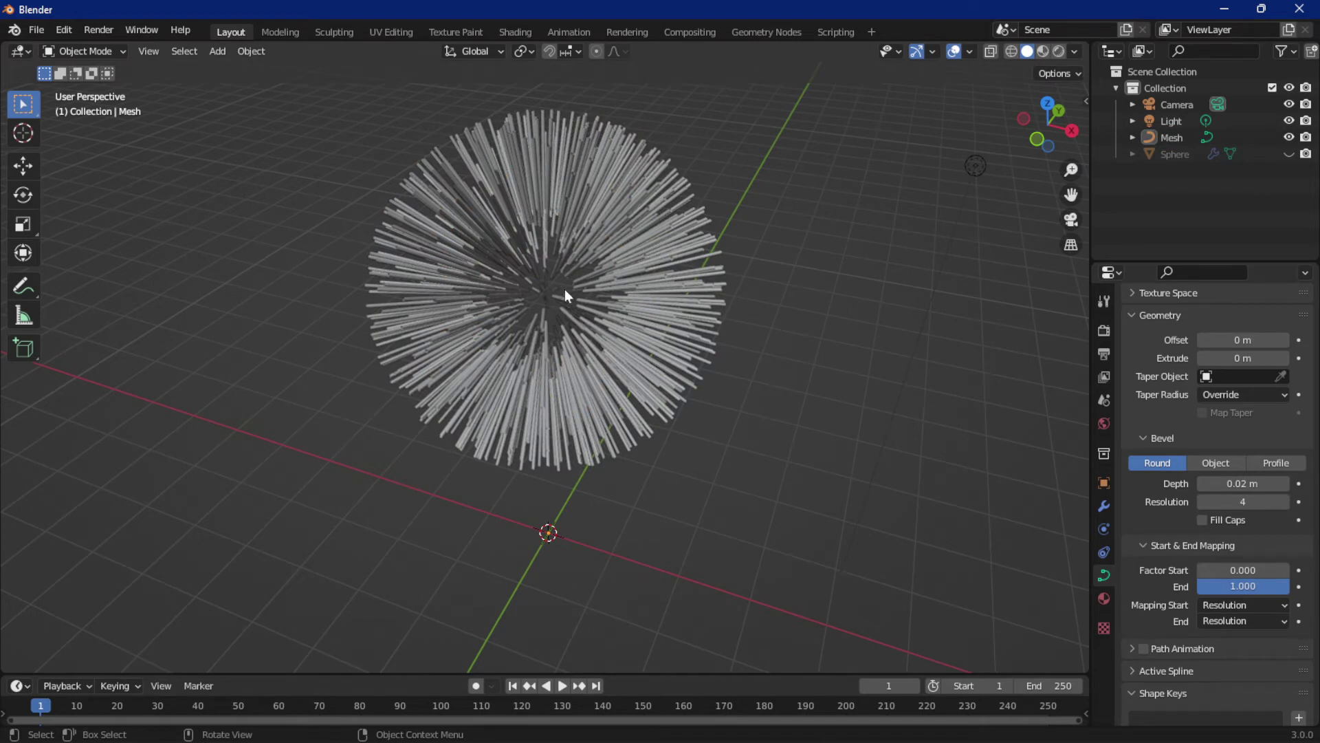
Convert the beveled strand curve back to a mesh
click(626, 235)
right_click(612, 212)
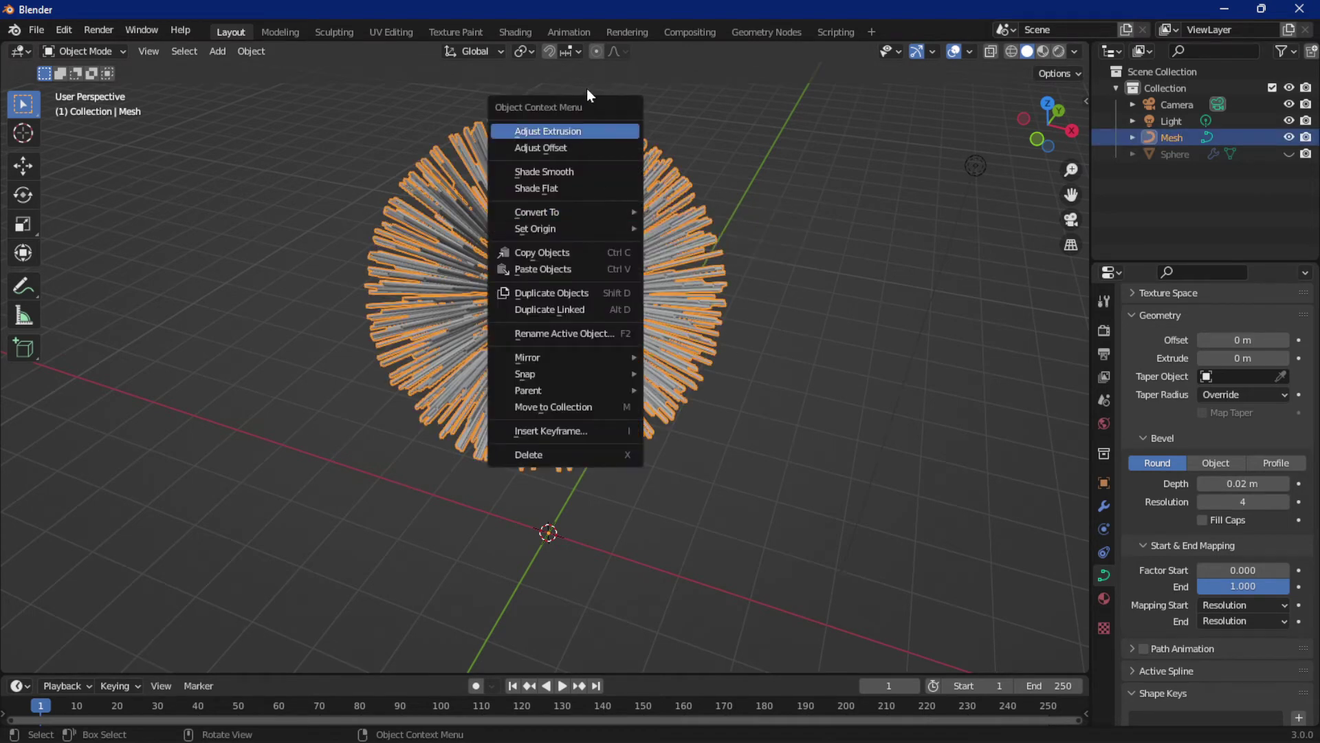
mouse_move(546, 212)
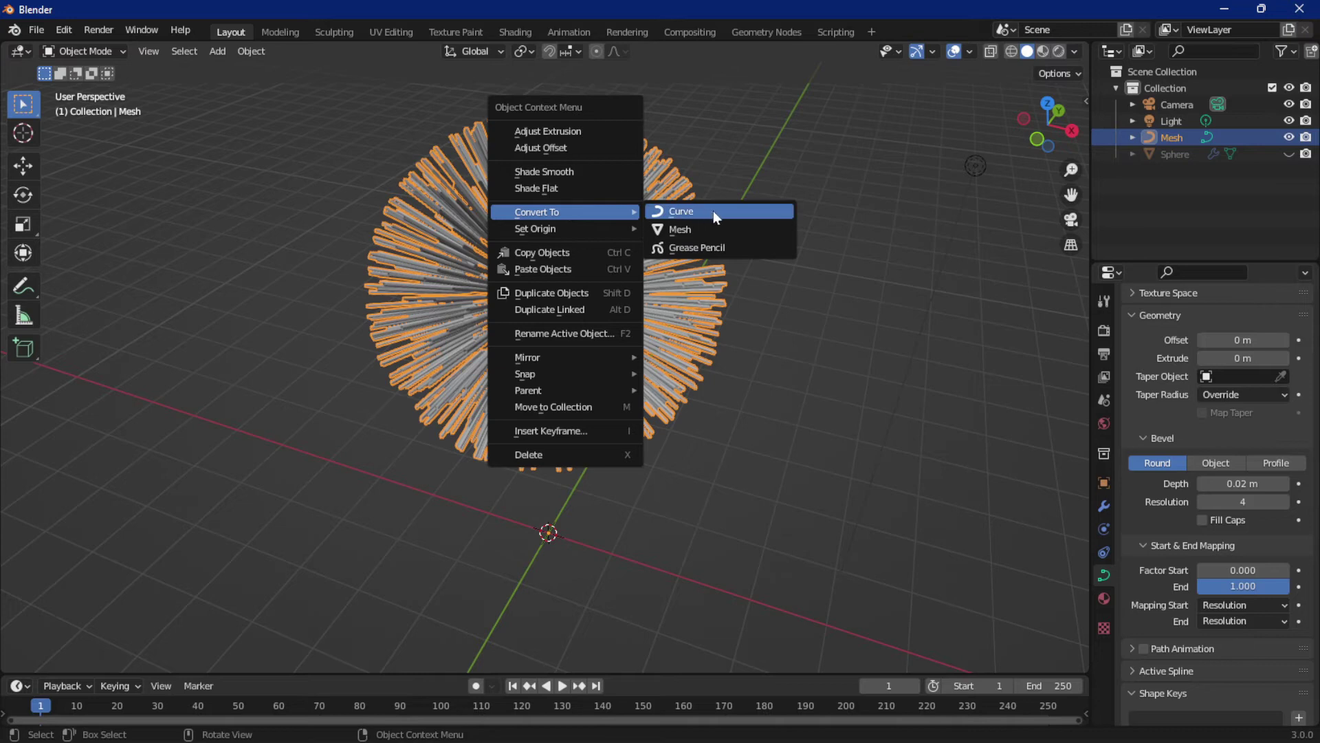
click(695, 232)
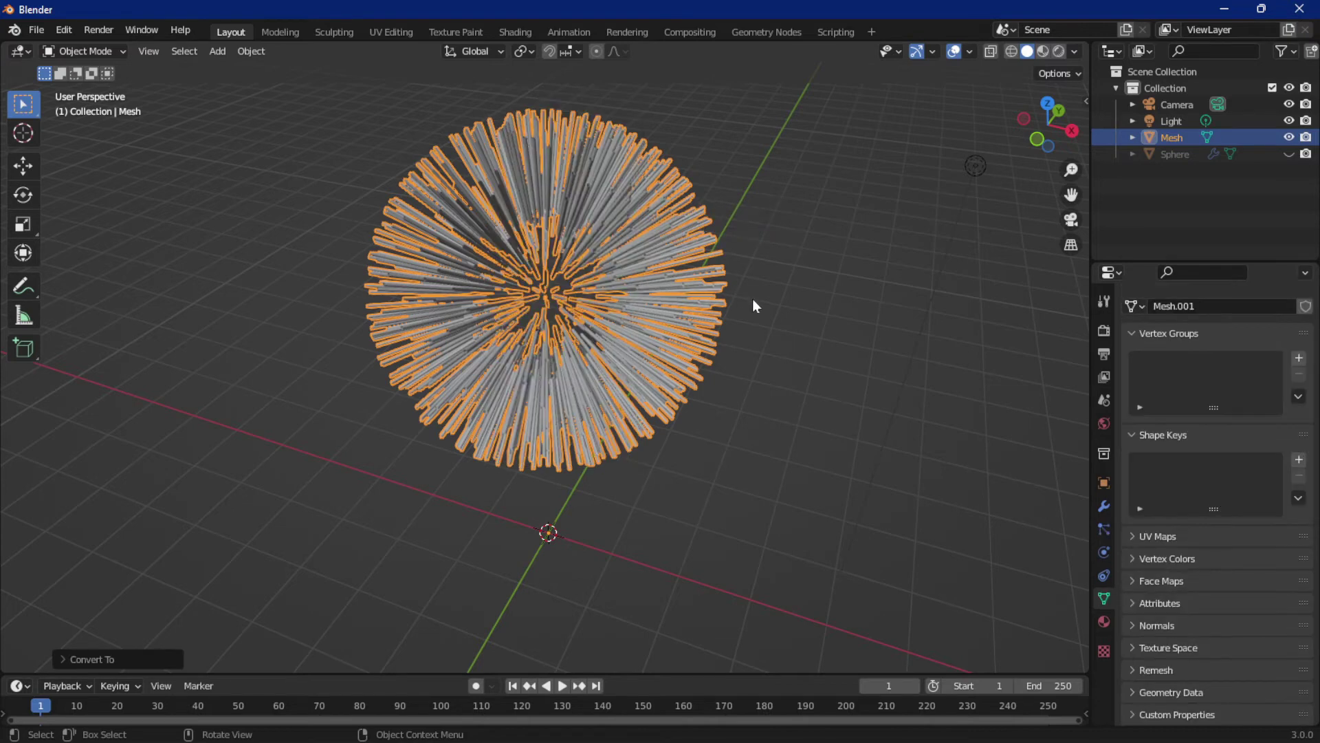
Delete the converted strand mesh and unhide the original particle sphere
middle_drag(755, 303, 608, 279)
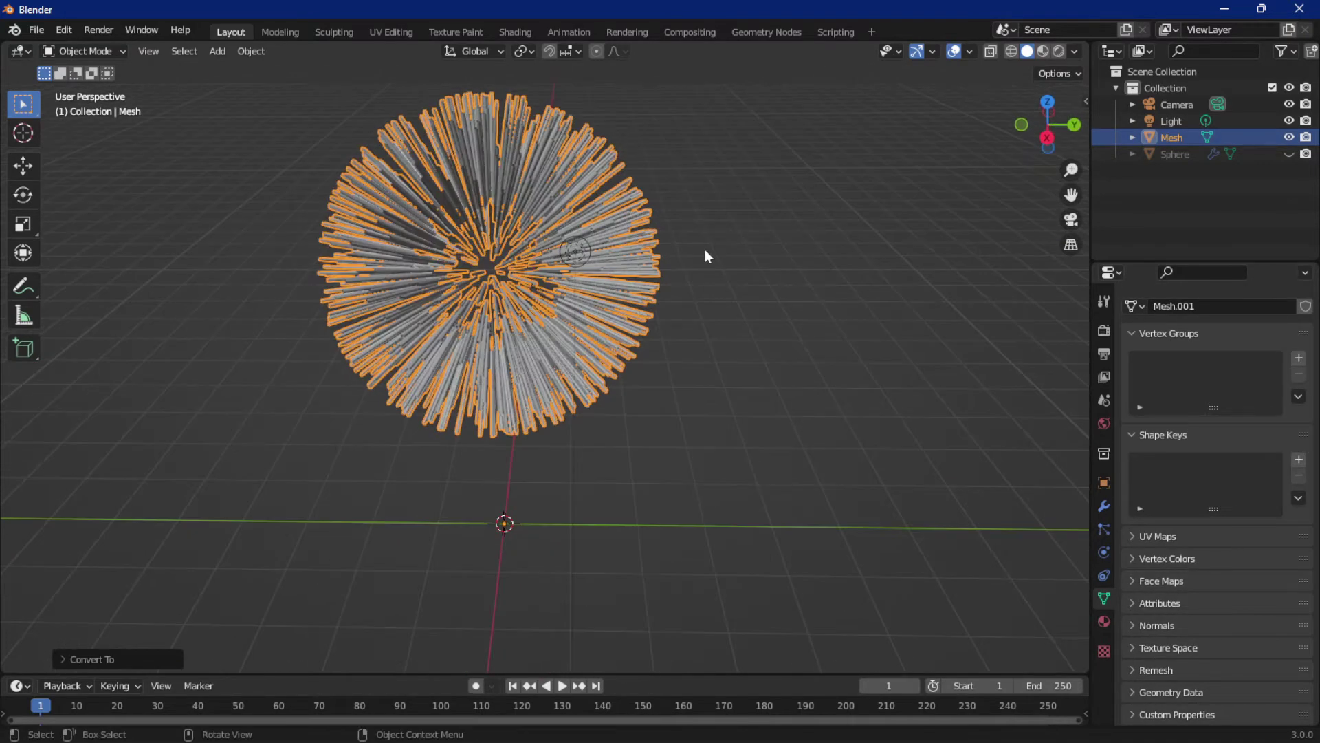
click(704, 250)
middle_drag(425, 240, 675, 302)
click(636, 296)
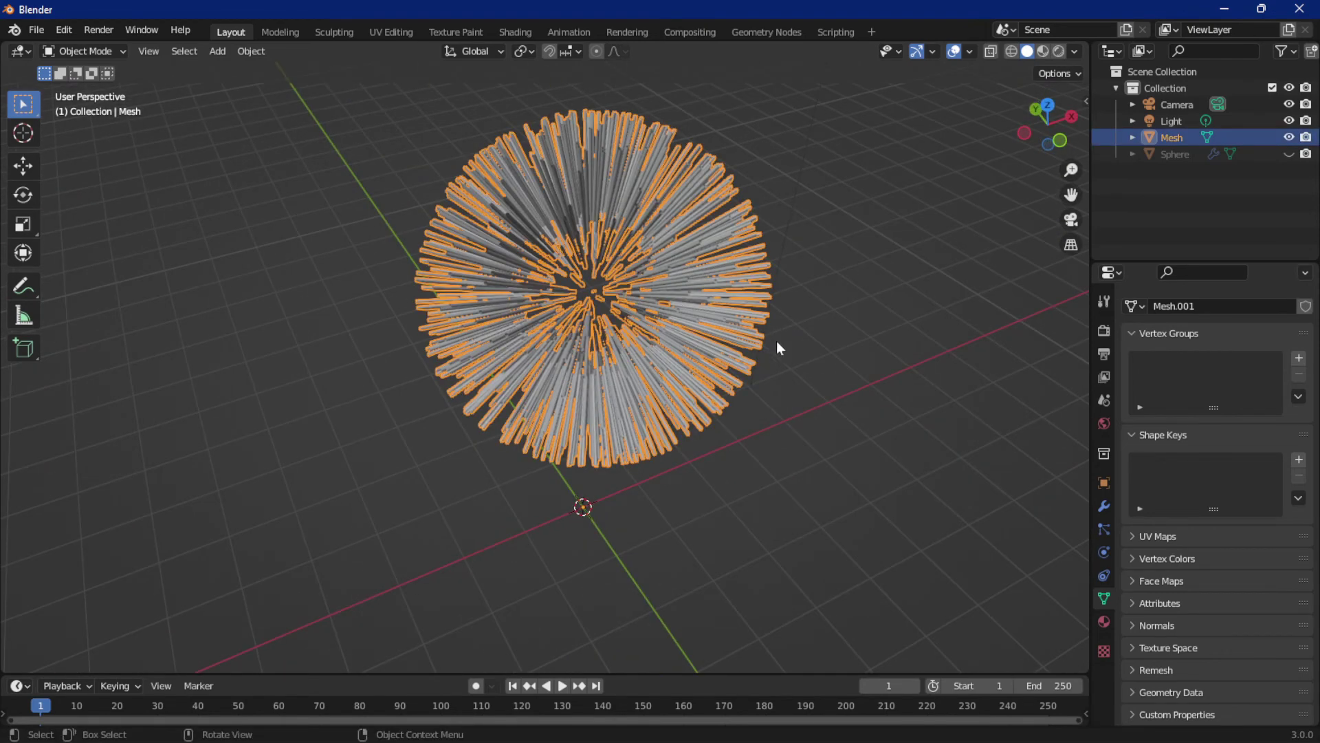
middle_drag(777, 343, 681, 348)
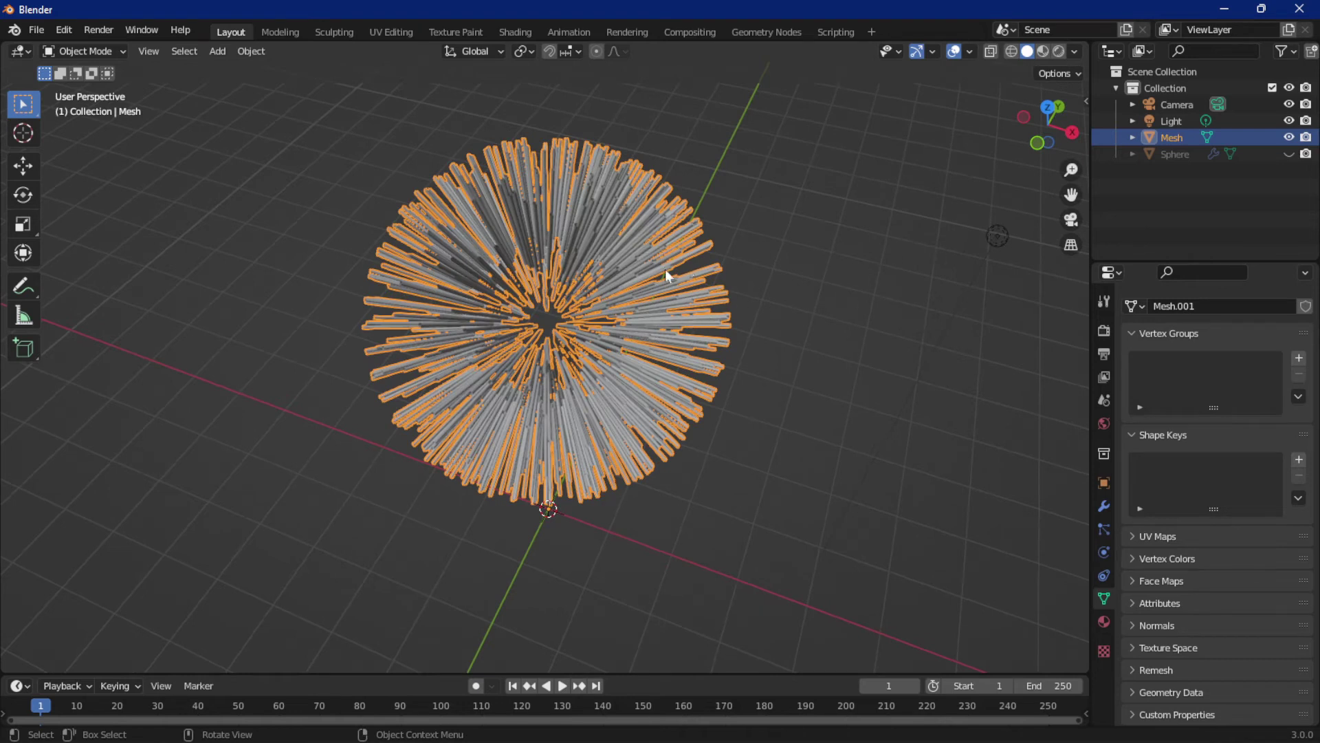
key(Delete)
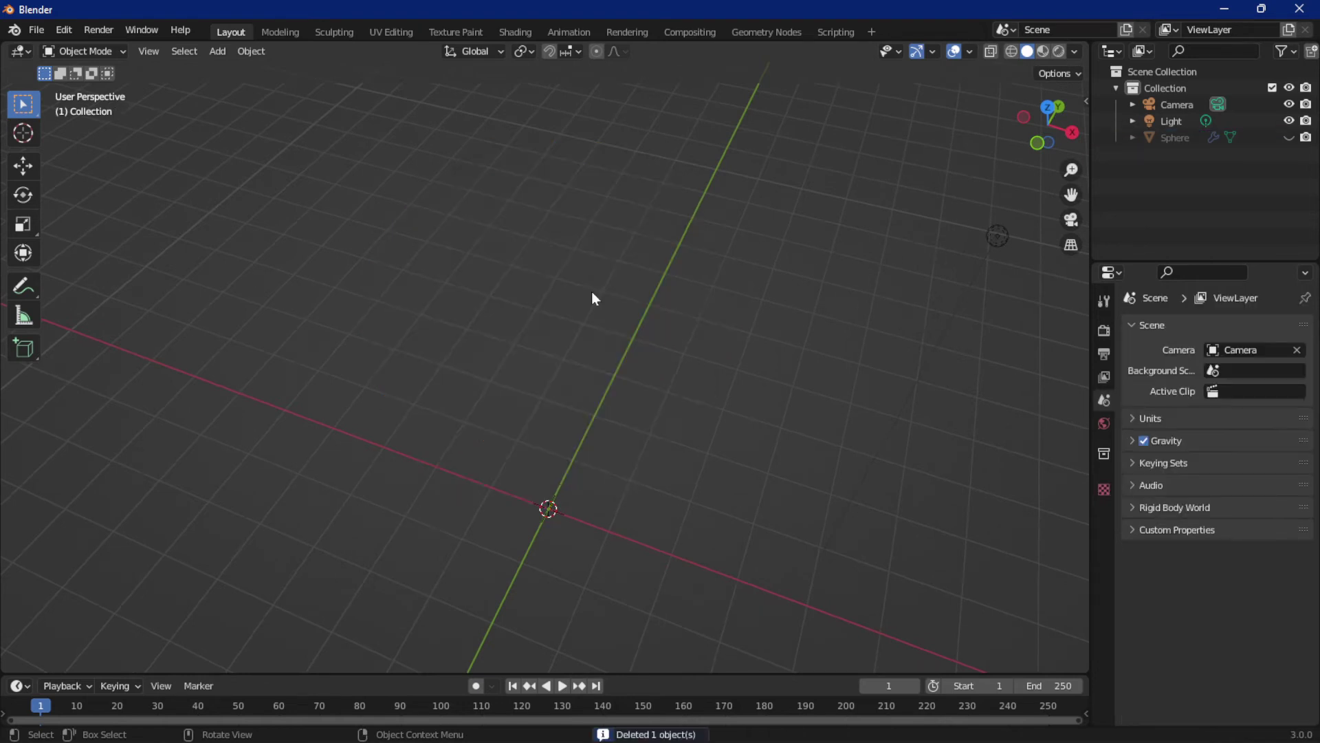
click(1289, 137)
middle_drag(790, 303, 816, 271)
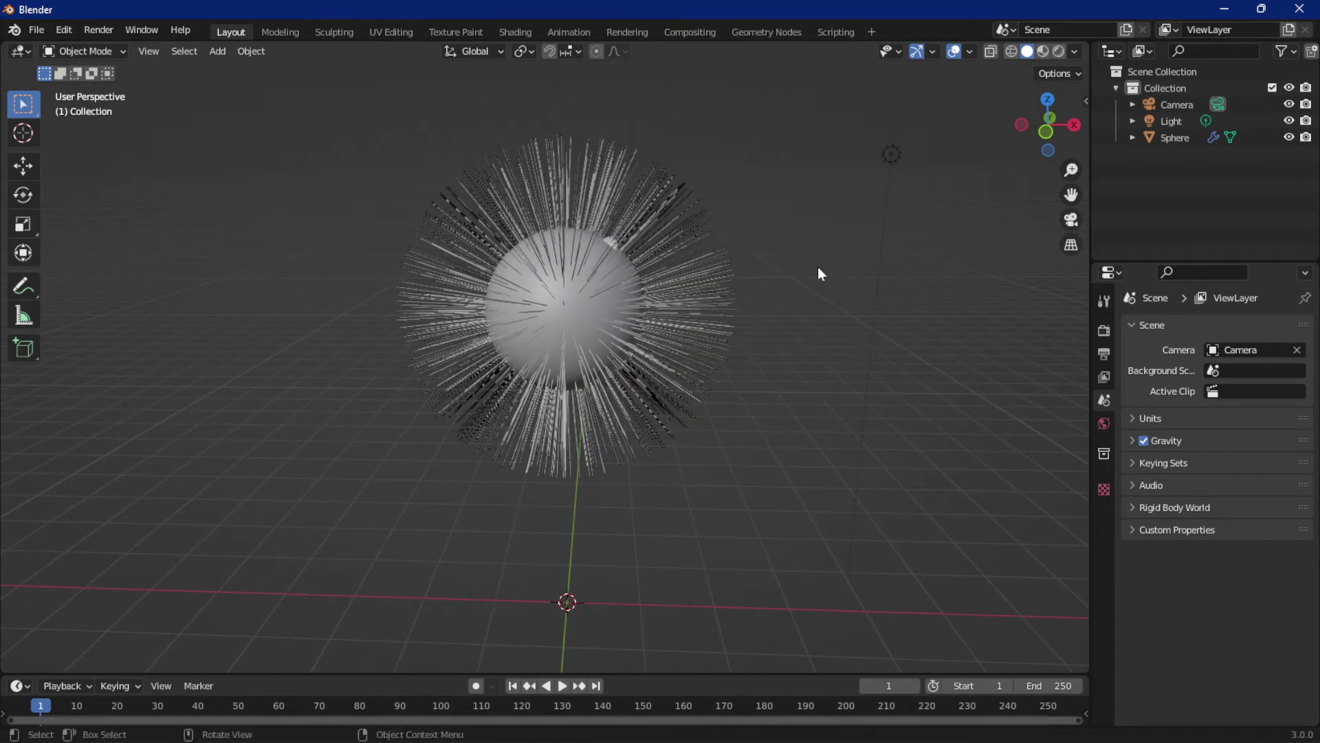
Add a Vortex force field to the scene with the sphere's particle strands
click(556, 342)
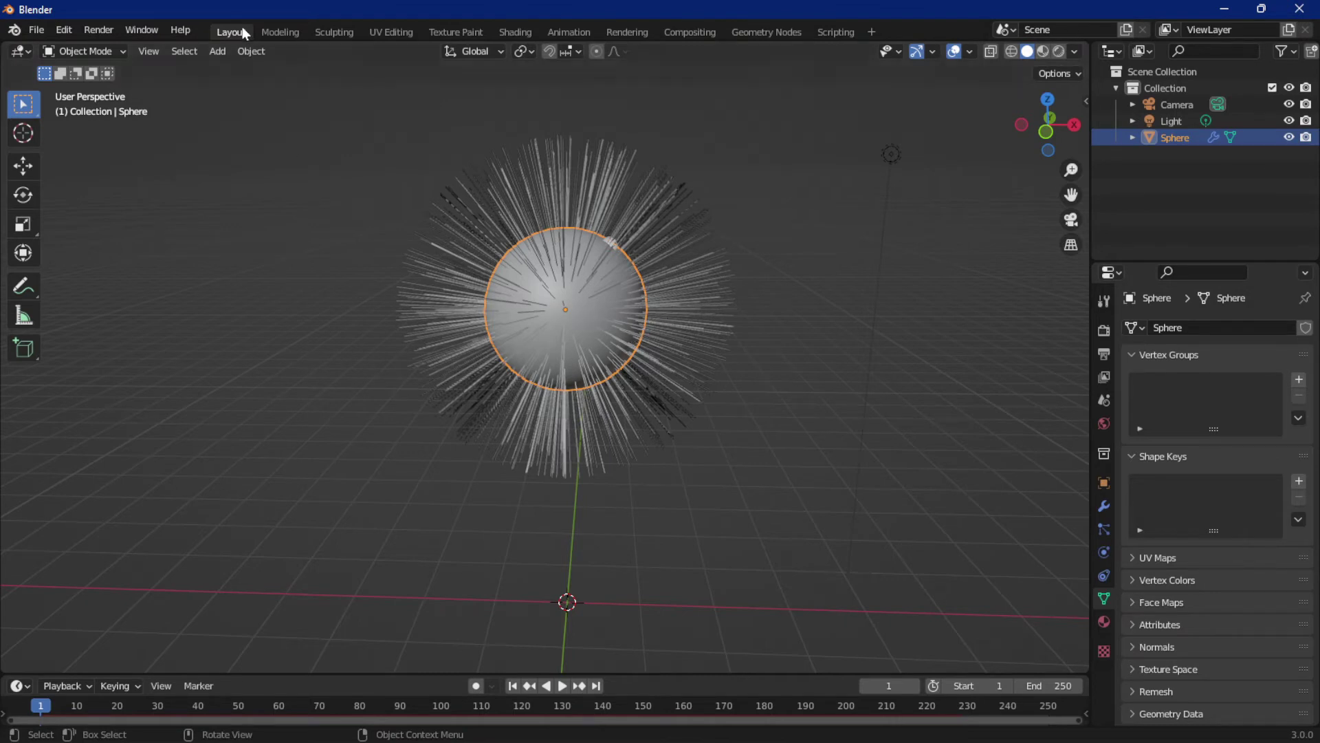
click(219, 51)
mouse_move(264, 365)
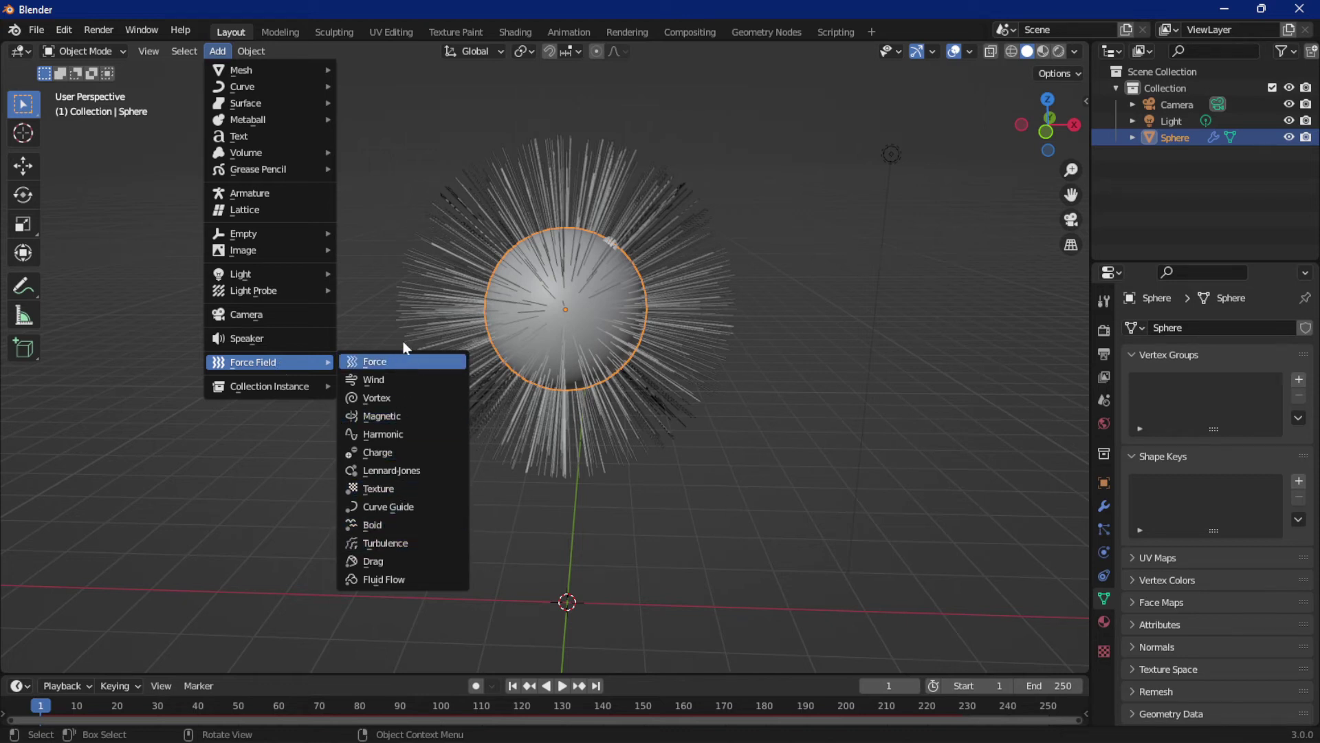
click(372, 397)
Play the animation to examine how the vortex bends the sphere's particle paths, and return to the first frame
middle_drag(691, 358, 579, 316)
middle_drag(756, 233, 627, 275)
key(space)
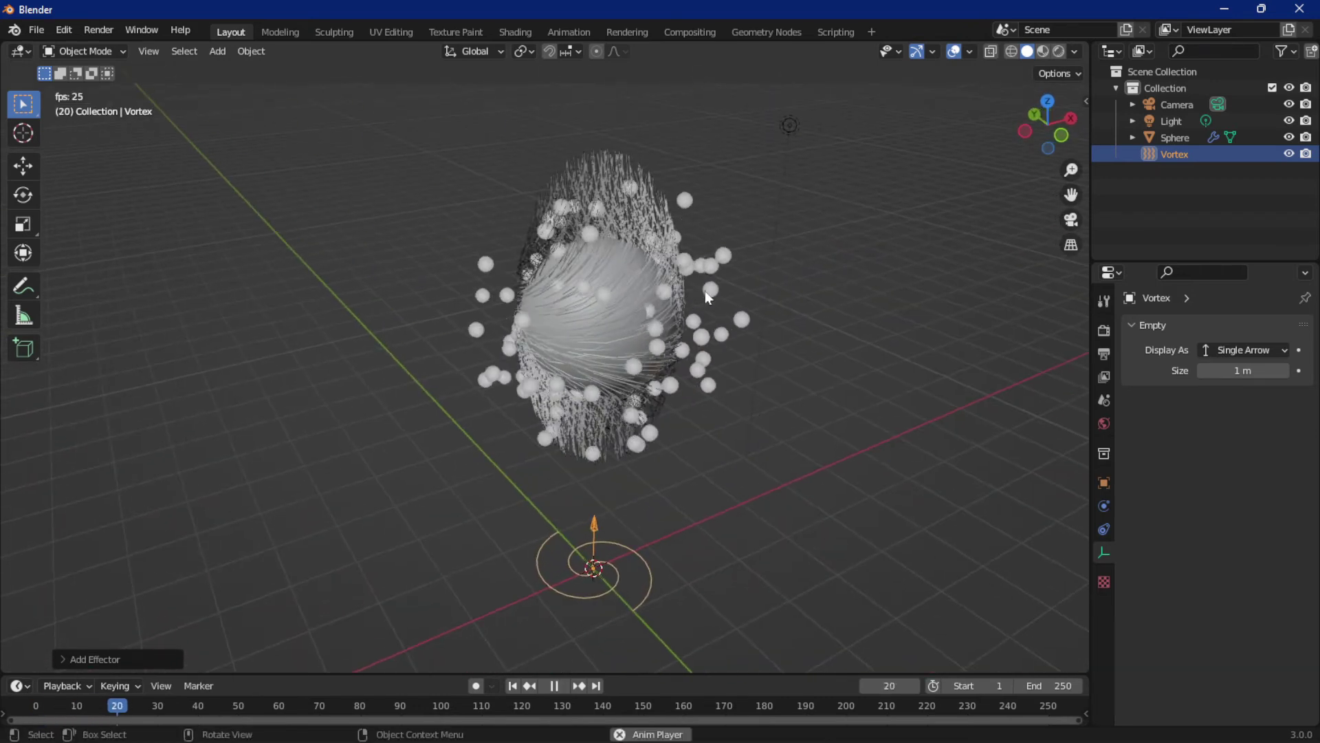
key(space)
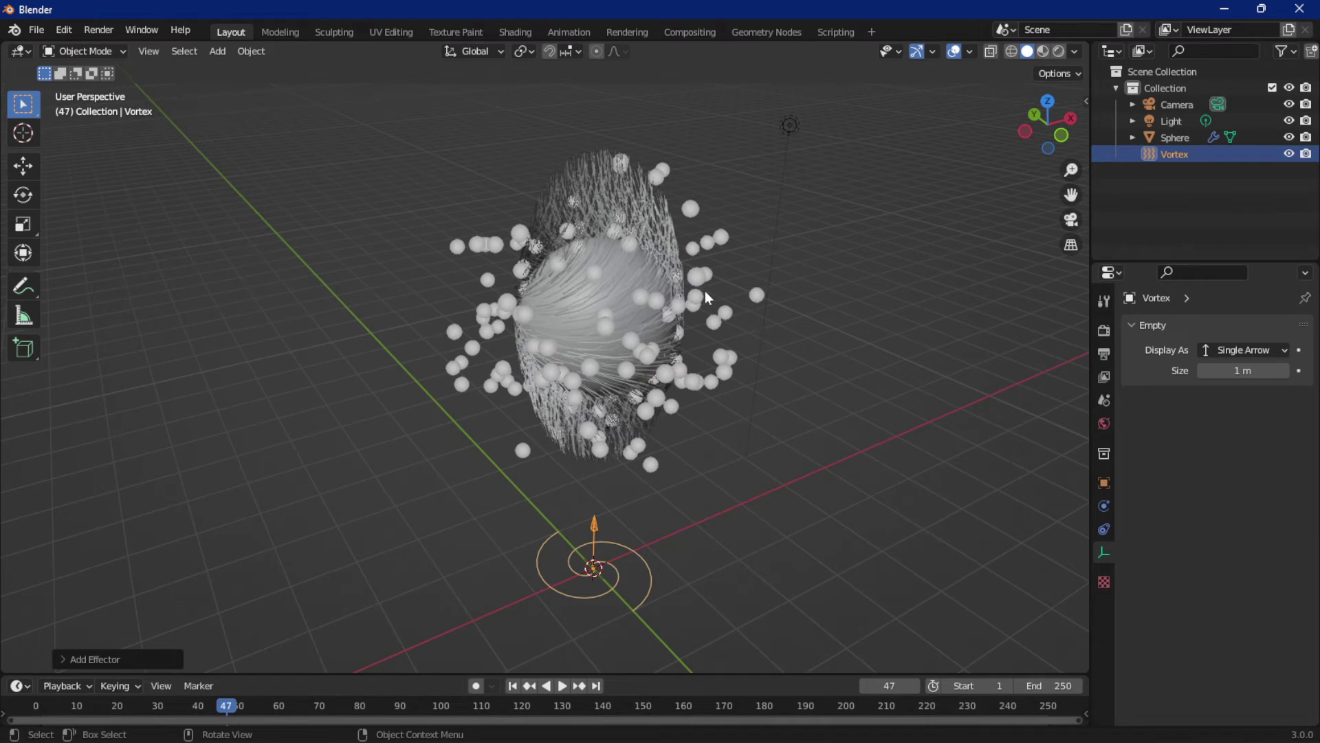
key(shift+Left)
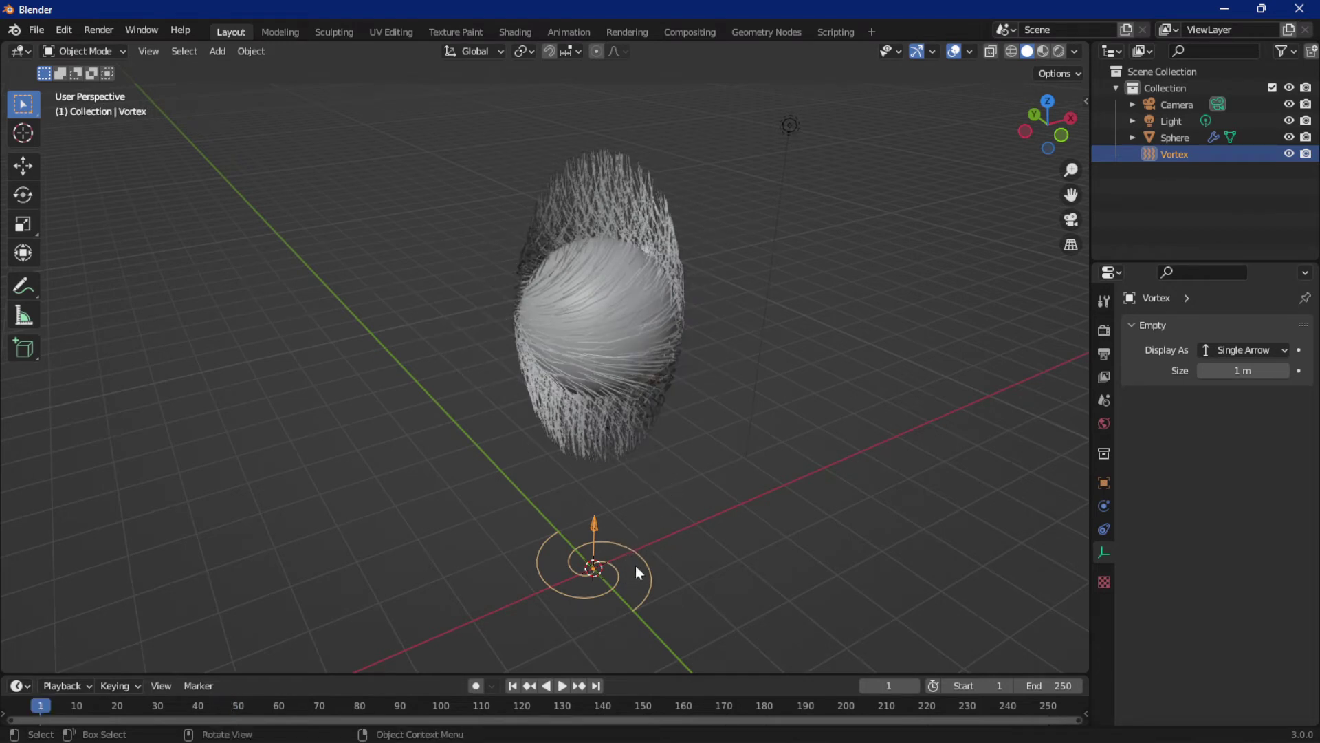
Rotate the vortex force field slightly and delete it from the scene
key(r)
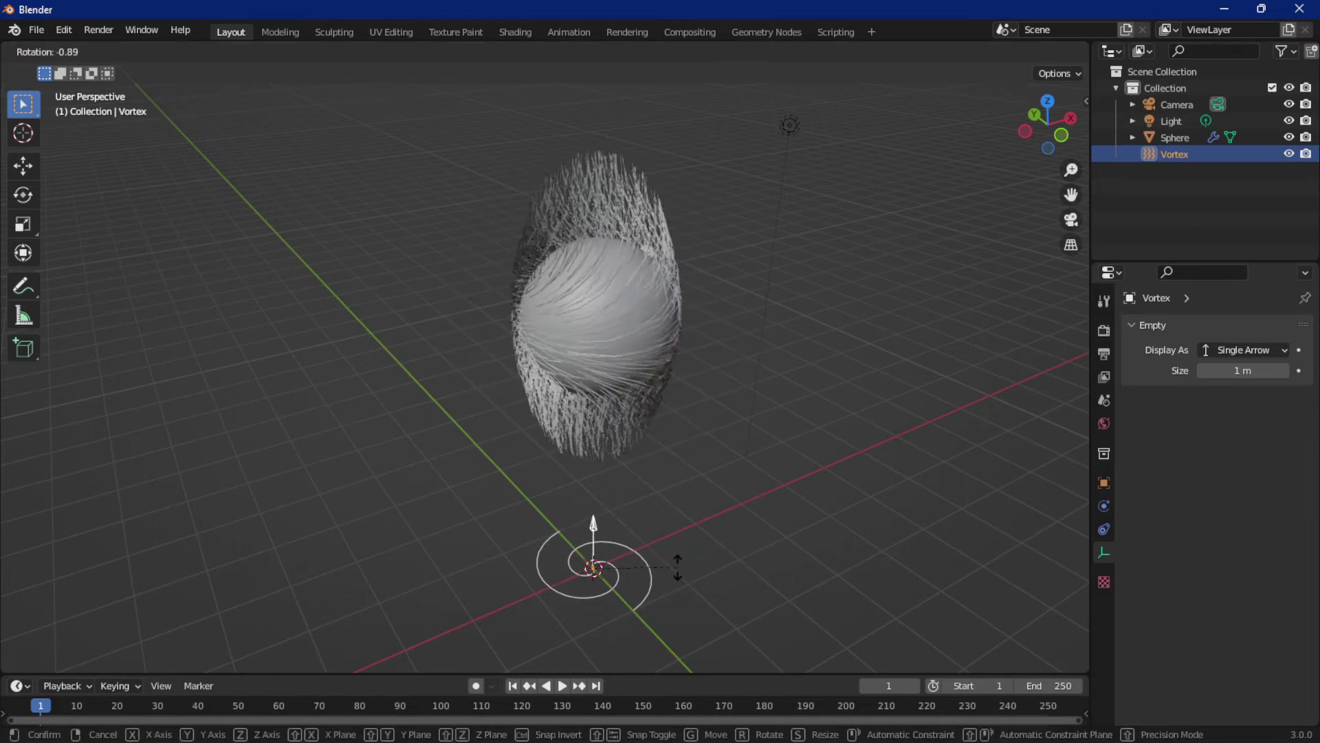
click(678, 567)
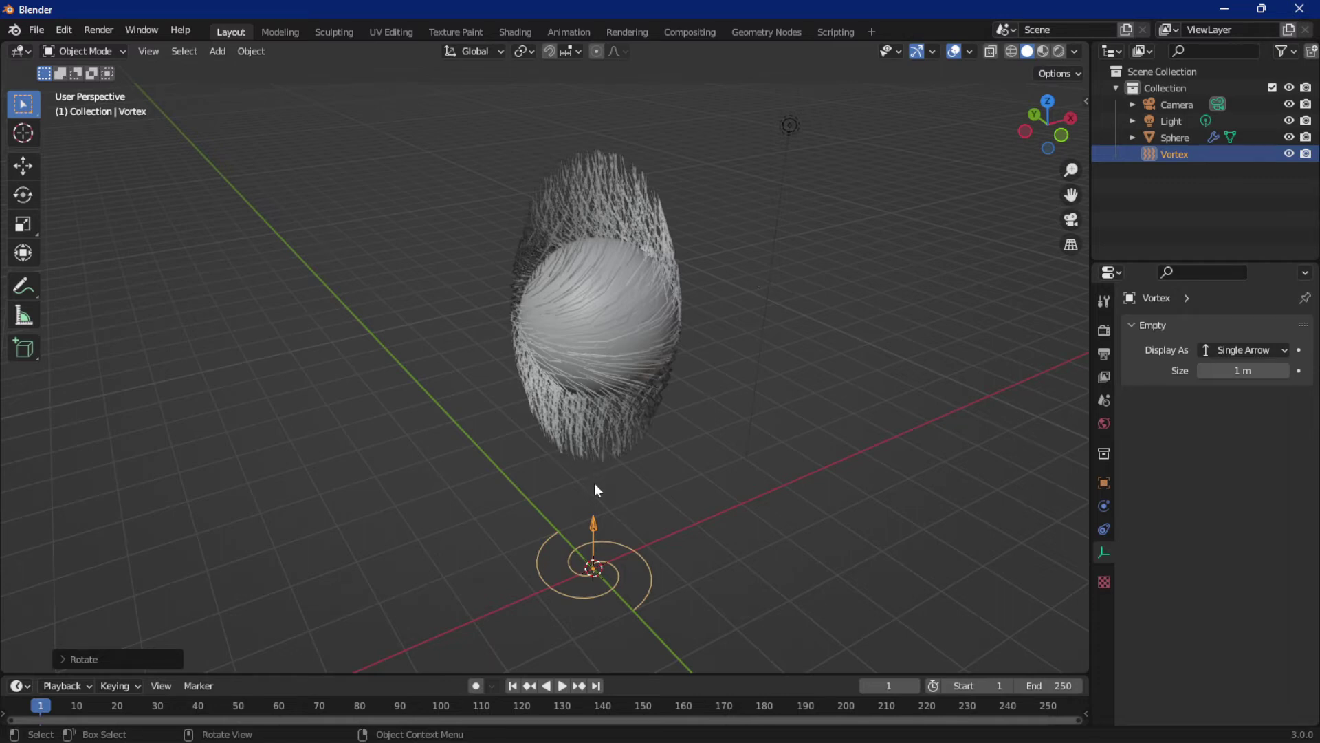
key(Delete)
Duplicate the particle sphere and place the copy beside the original, well clear of its strands
click(588, 377)
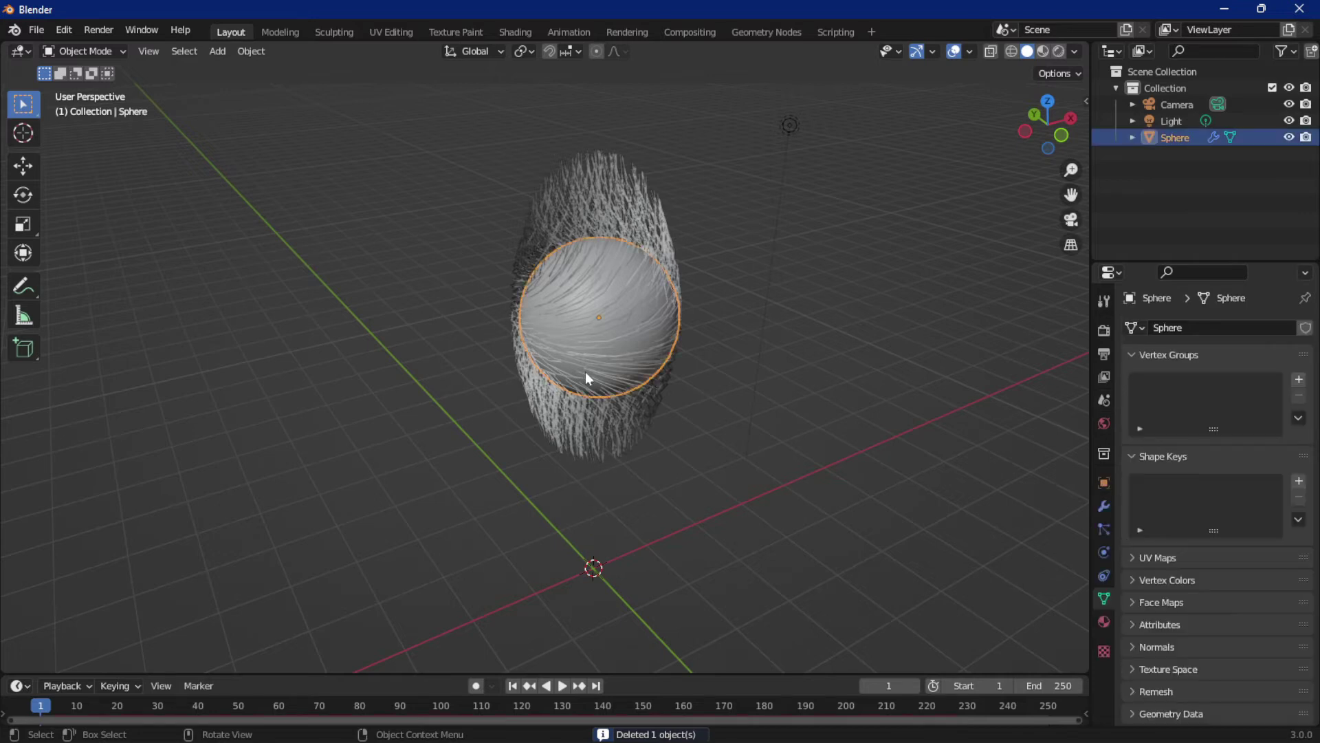
scroll(1228, 506, down, 1)
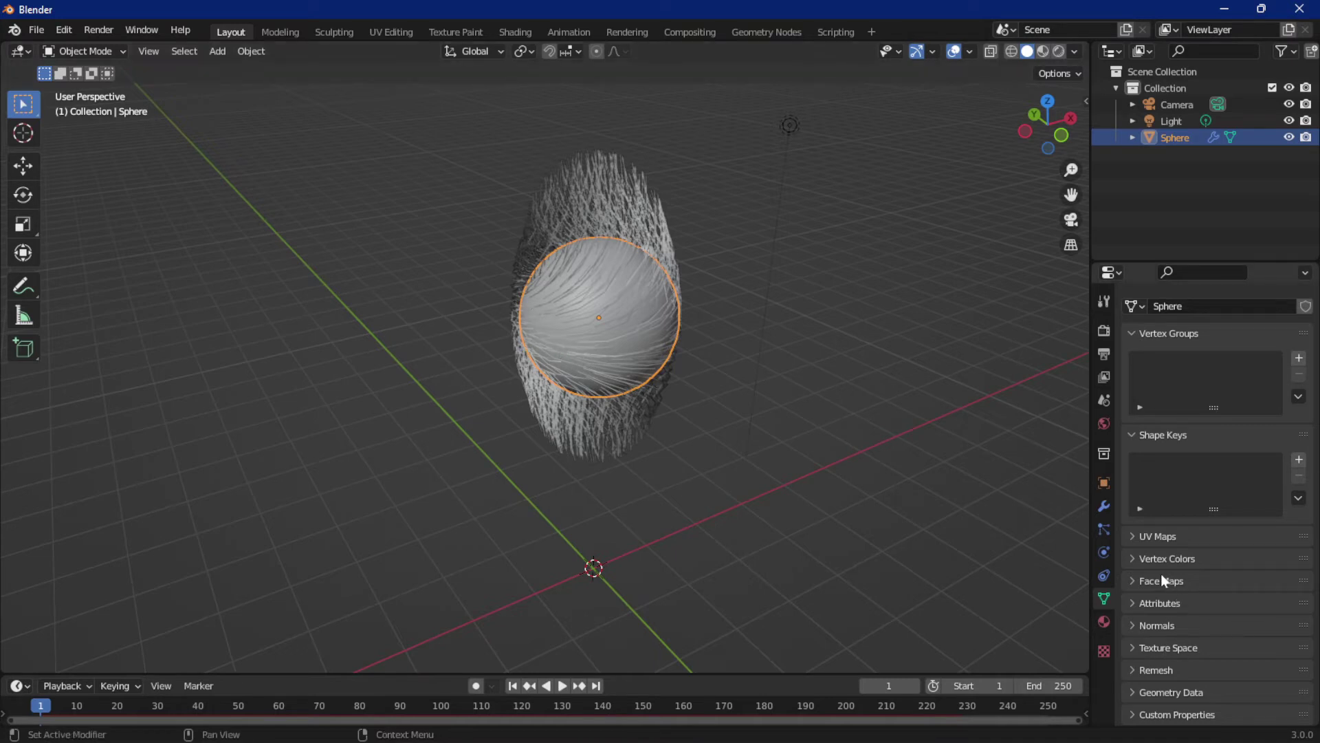
scroll(717, 428, down, 3)
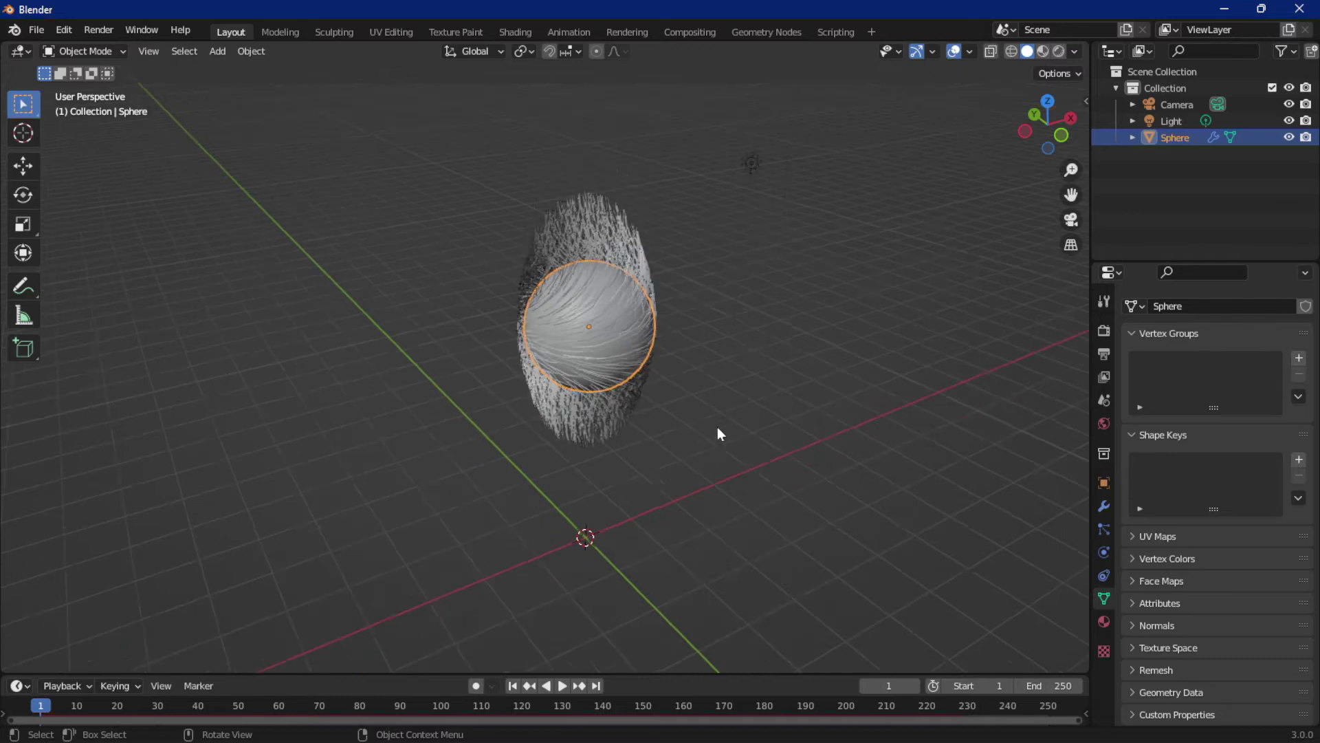
middle_drag(656, 389, 685, 396)
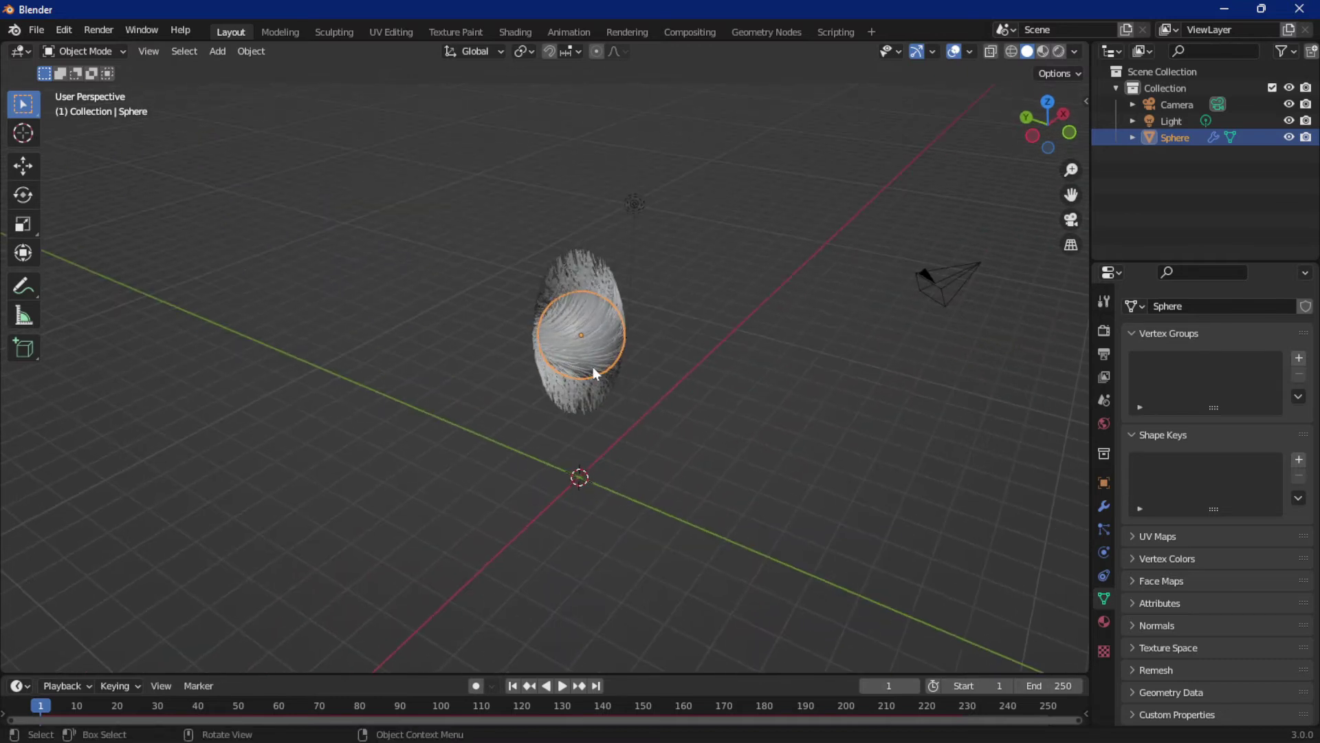
key(shift+d)
click(231, 397)
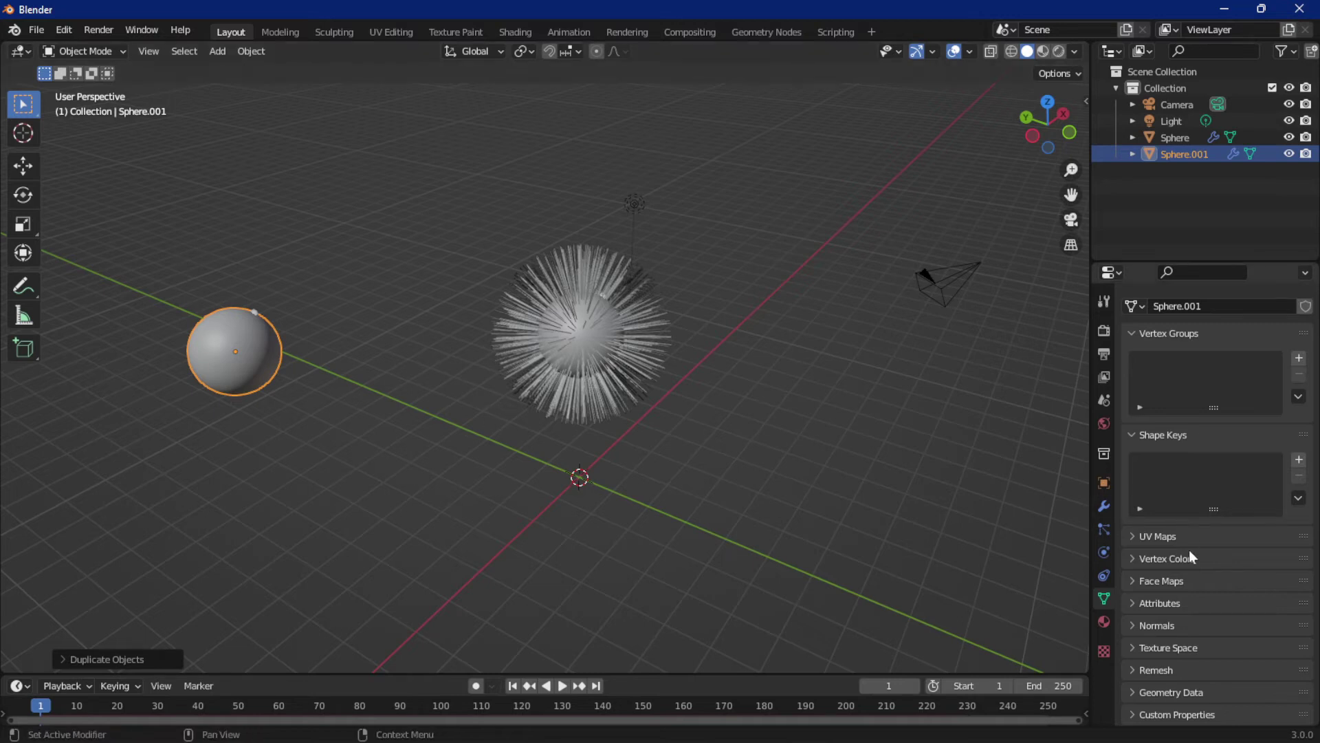
Hide the original sphere and display the duplicate sphere's particle cache settings
click(591, 348)
click(1289, 137)
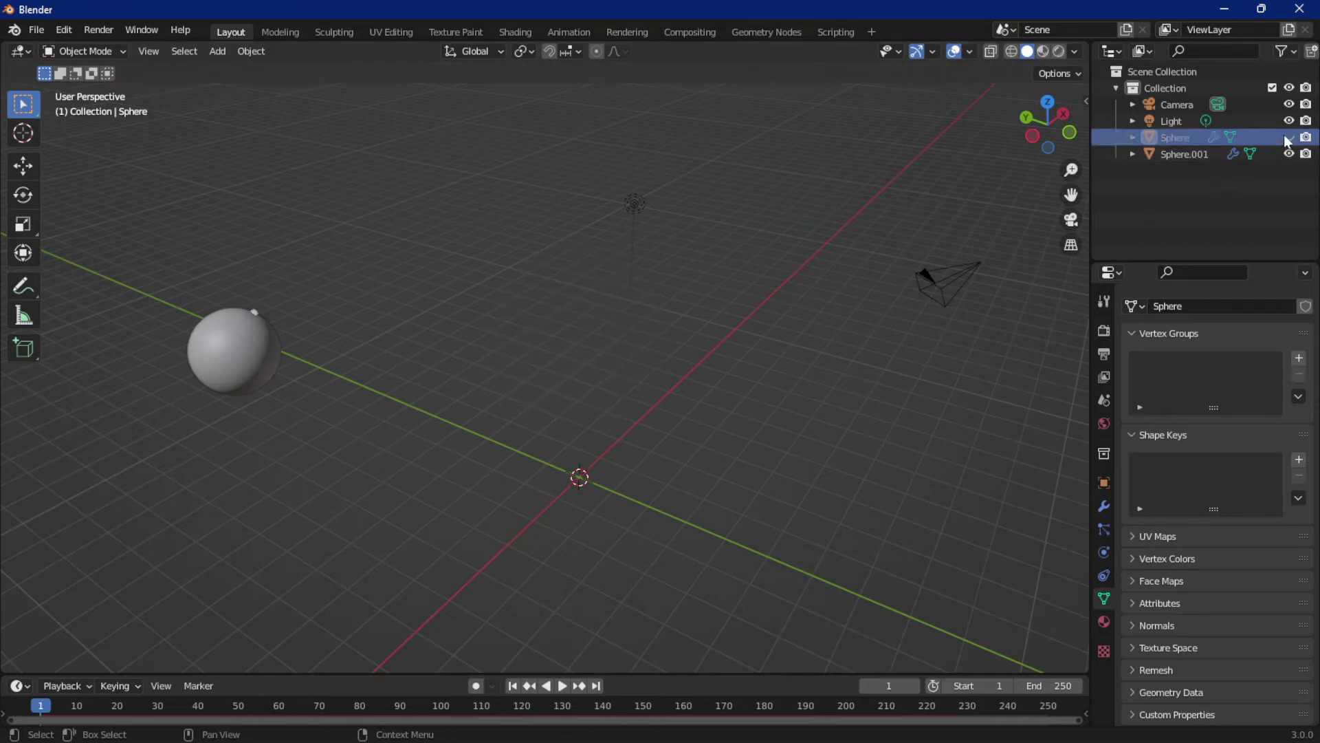
click(246, 385)
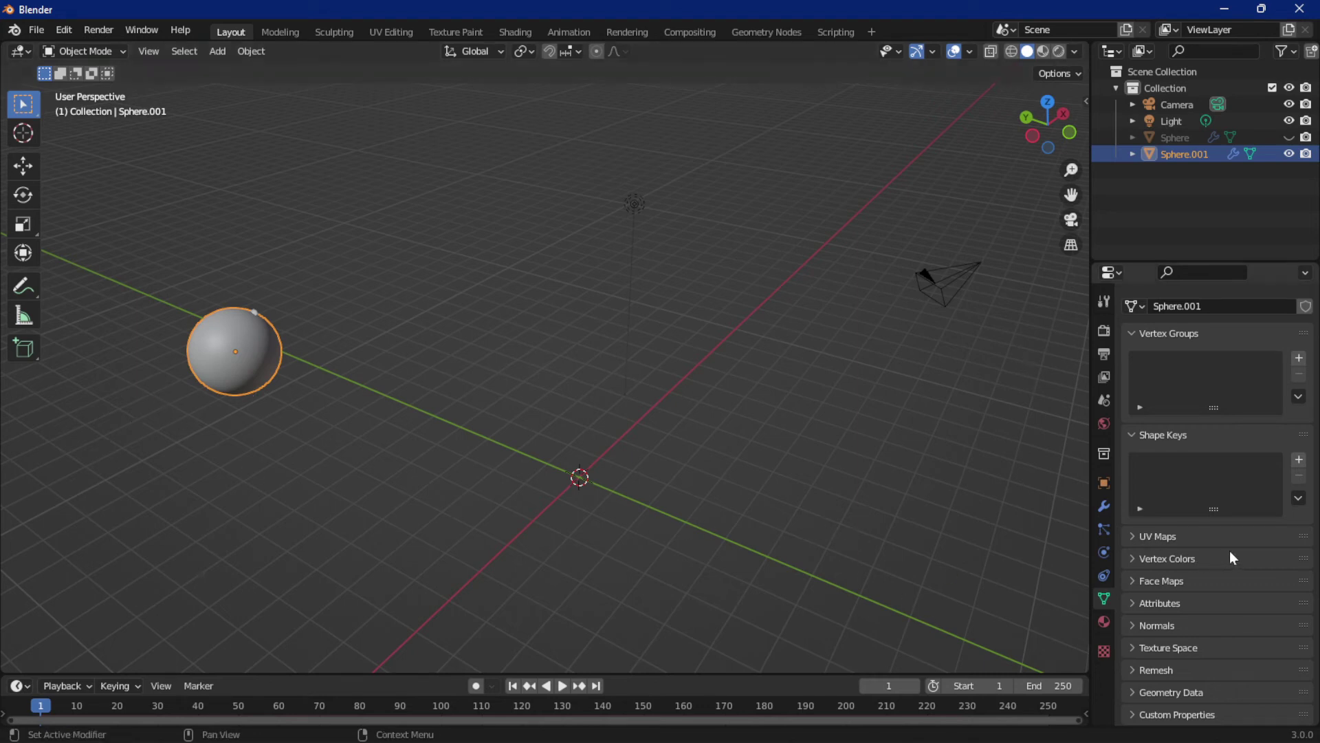
scroll(1206, 351, up, 1)
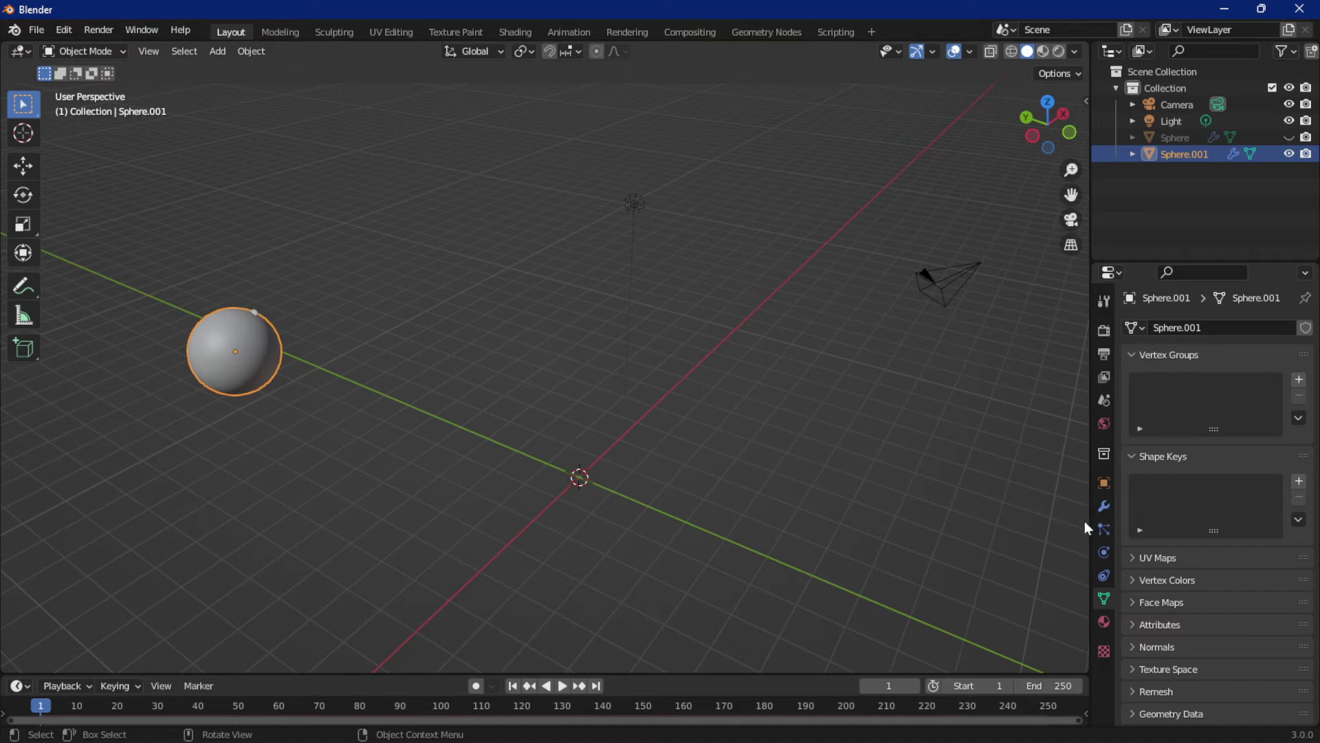
click(1104, 529)
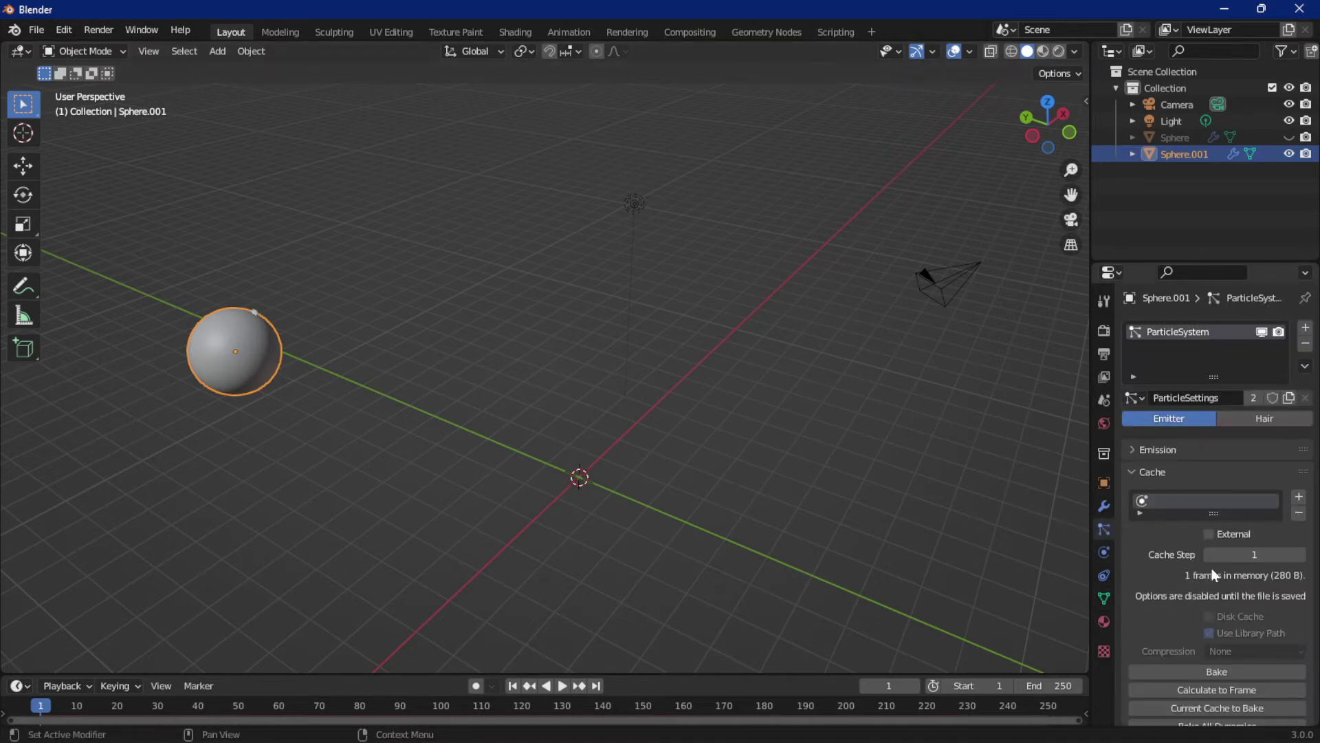
scroll(1218, 671, down, 3)
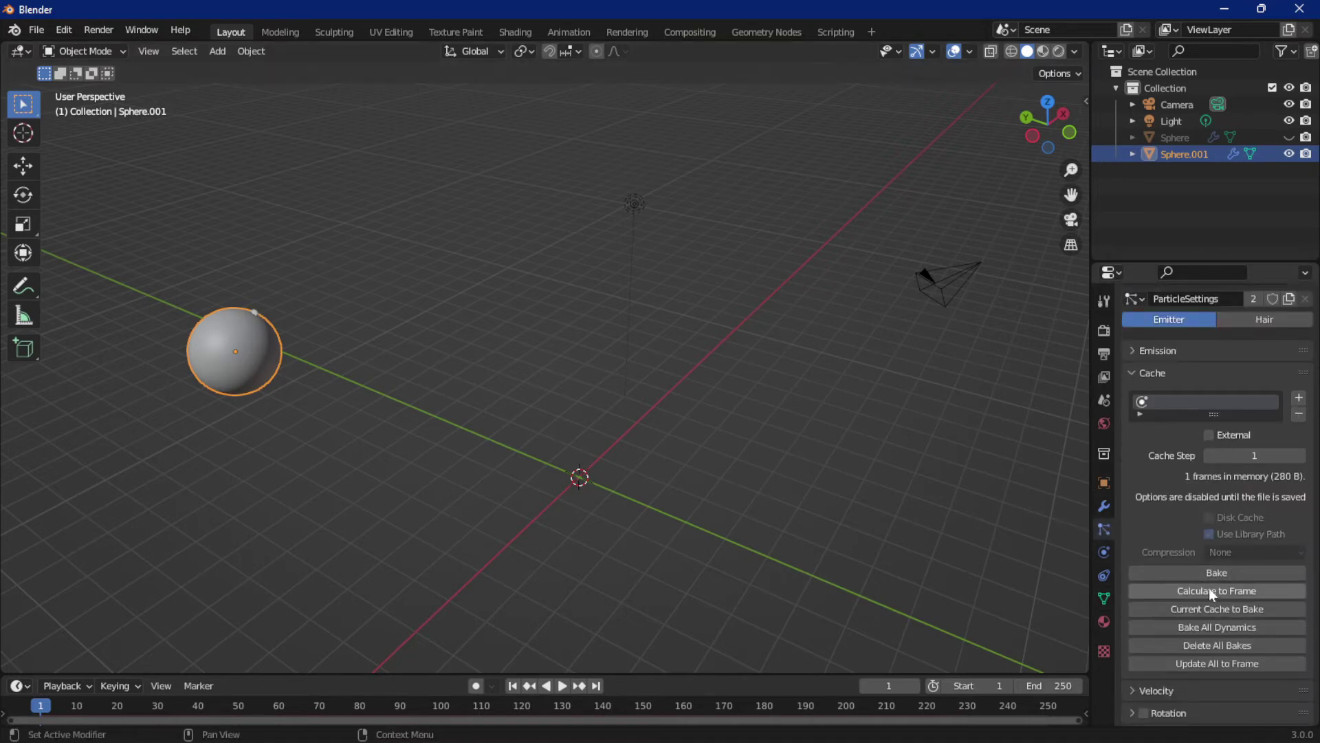
Bake the duplicate sphere's particle simulation with the shared settings and delete that bake
click(1173, 571)
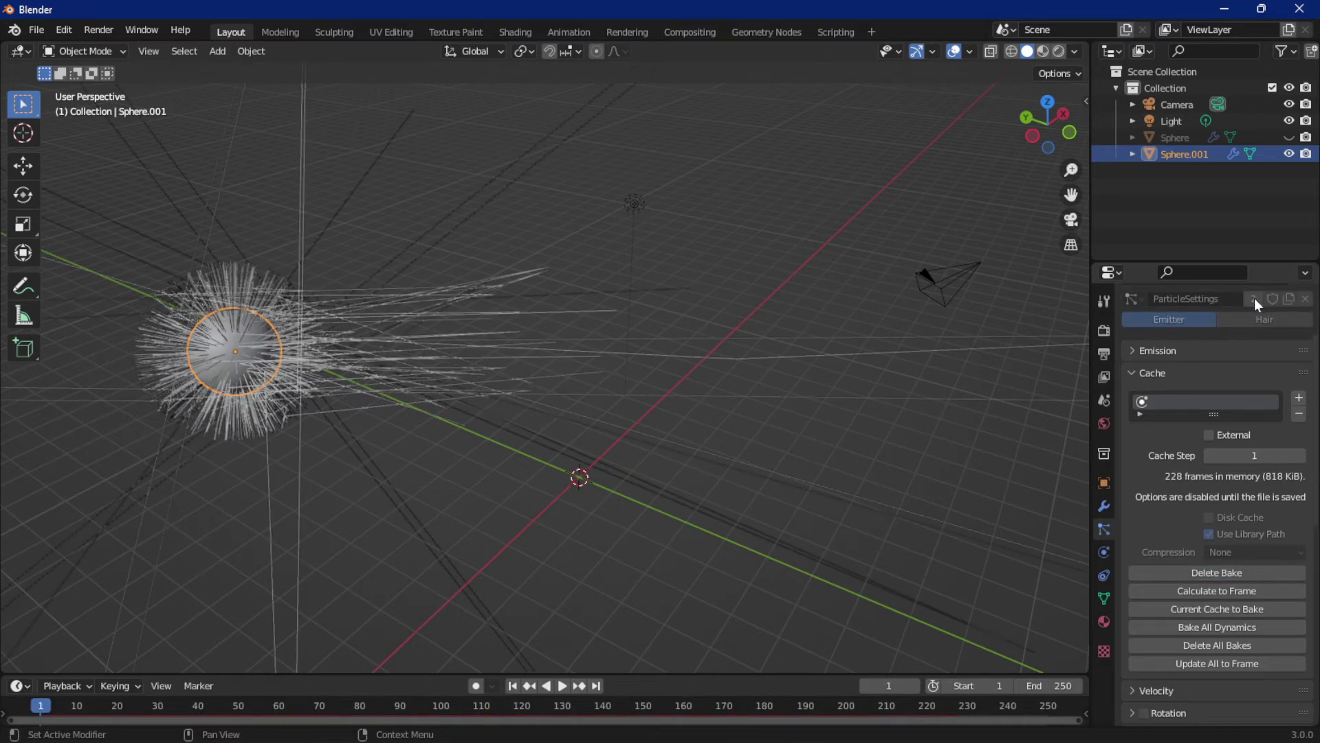
click(1219, 575)
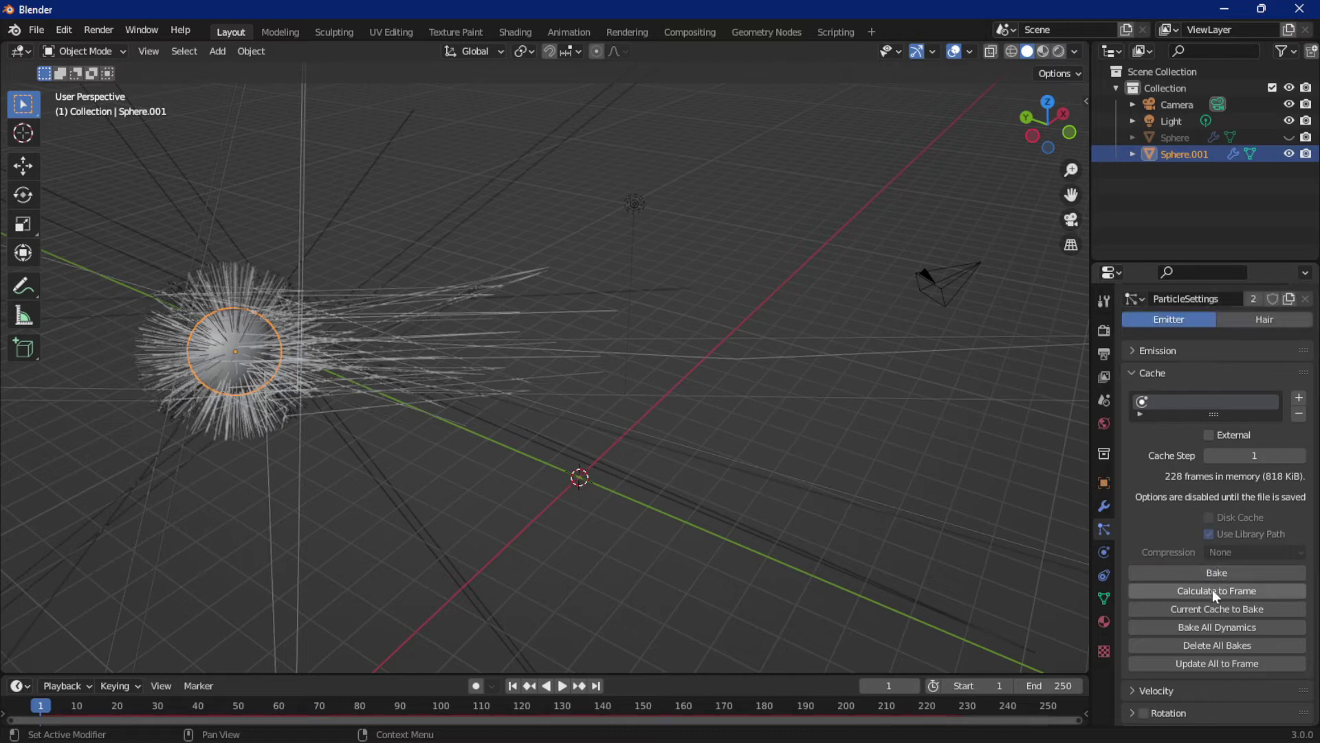
Make the duplicate sphere's particle settings single-user and unhide the original sphere
click(1252, 300)
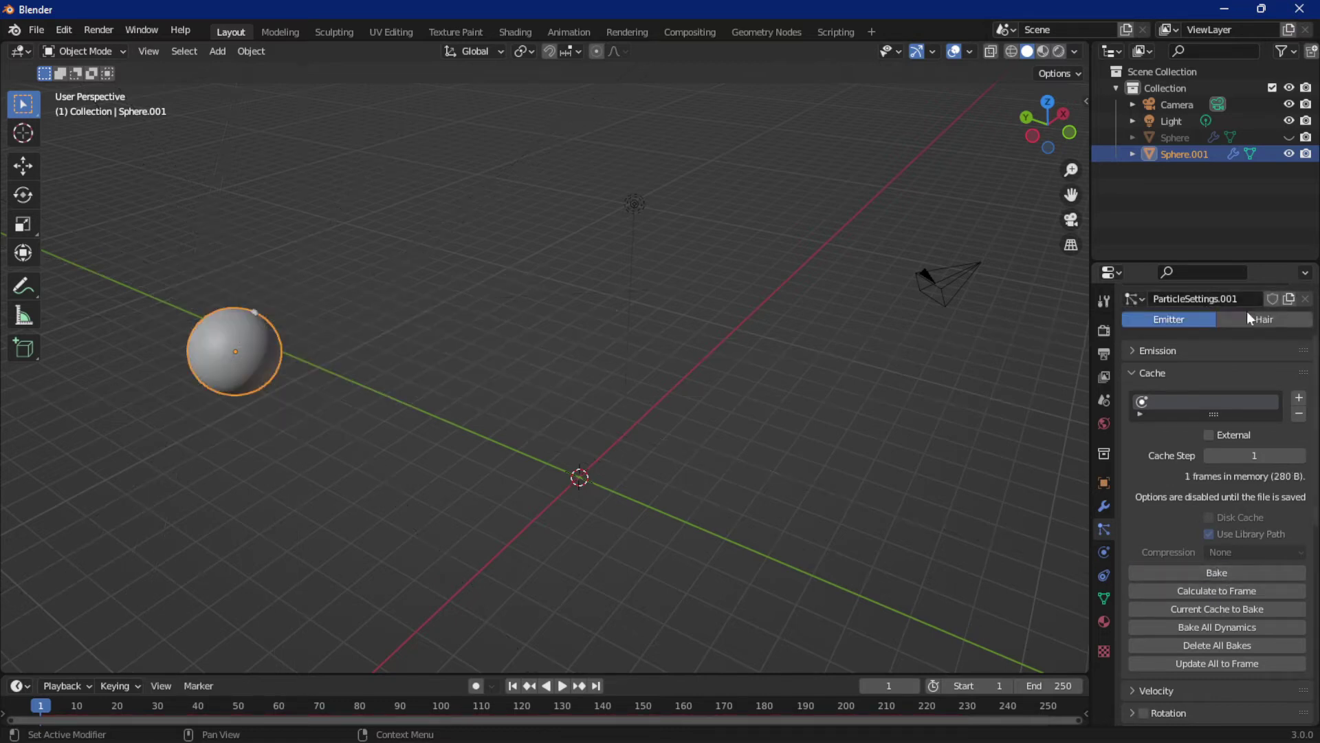
scroll(292, 284, down, 1)
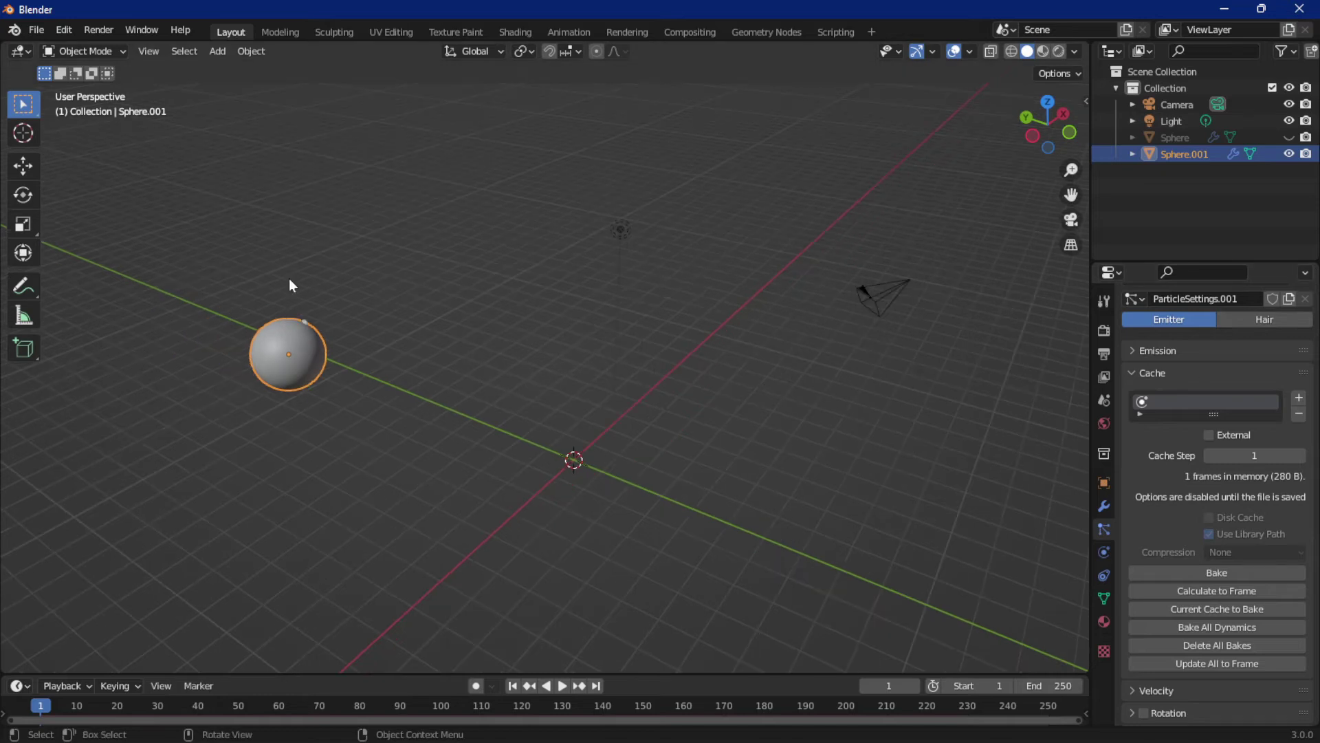
click(1288, 154)
click(1290, 154)
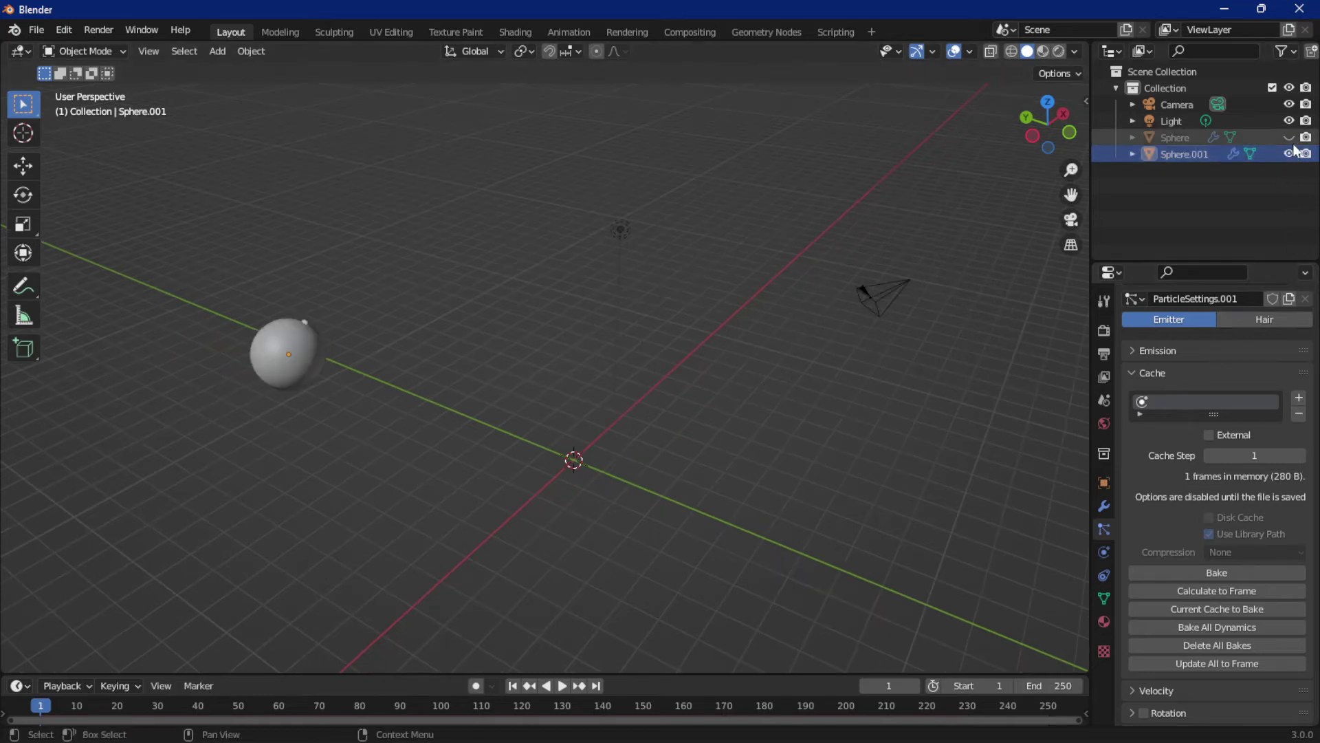
click(1289, 137)
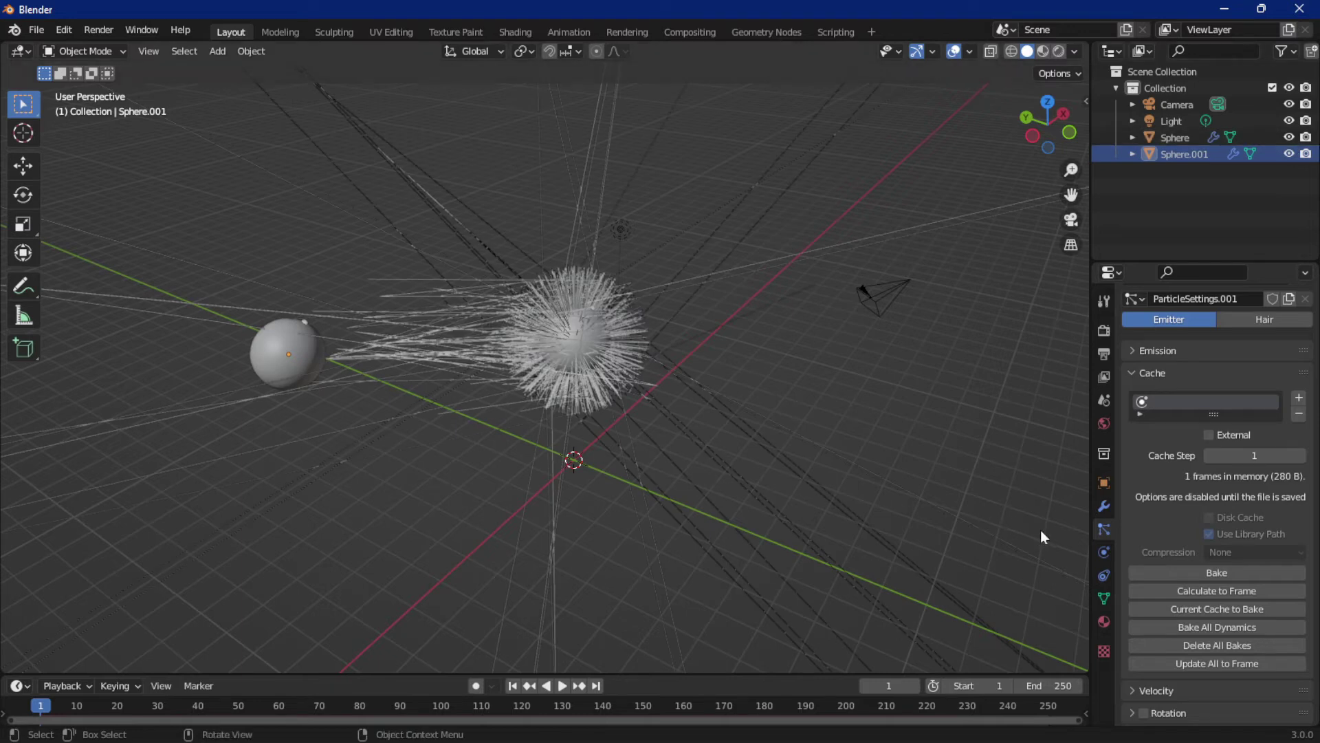
Bake the duplicate's particles with both spheres shown and free the baked cache again
click(1150, 572)
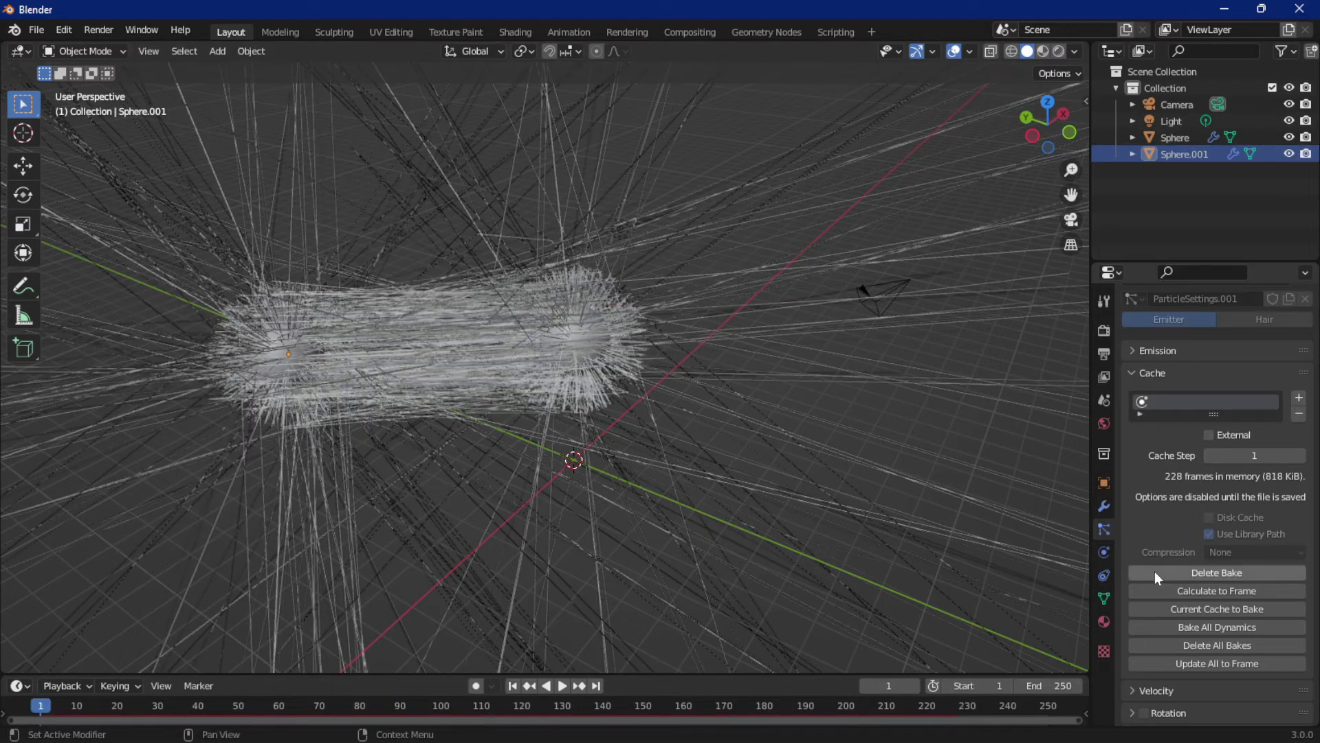
click(1153, 571)
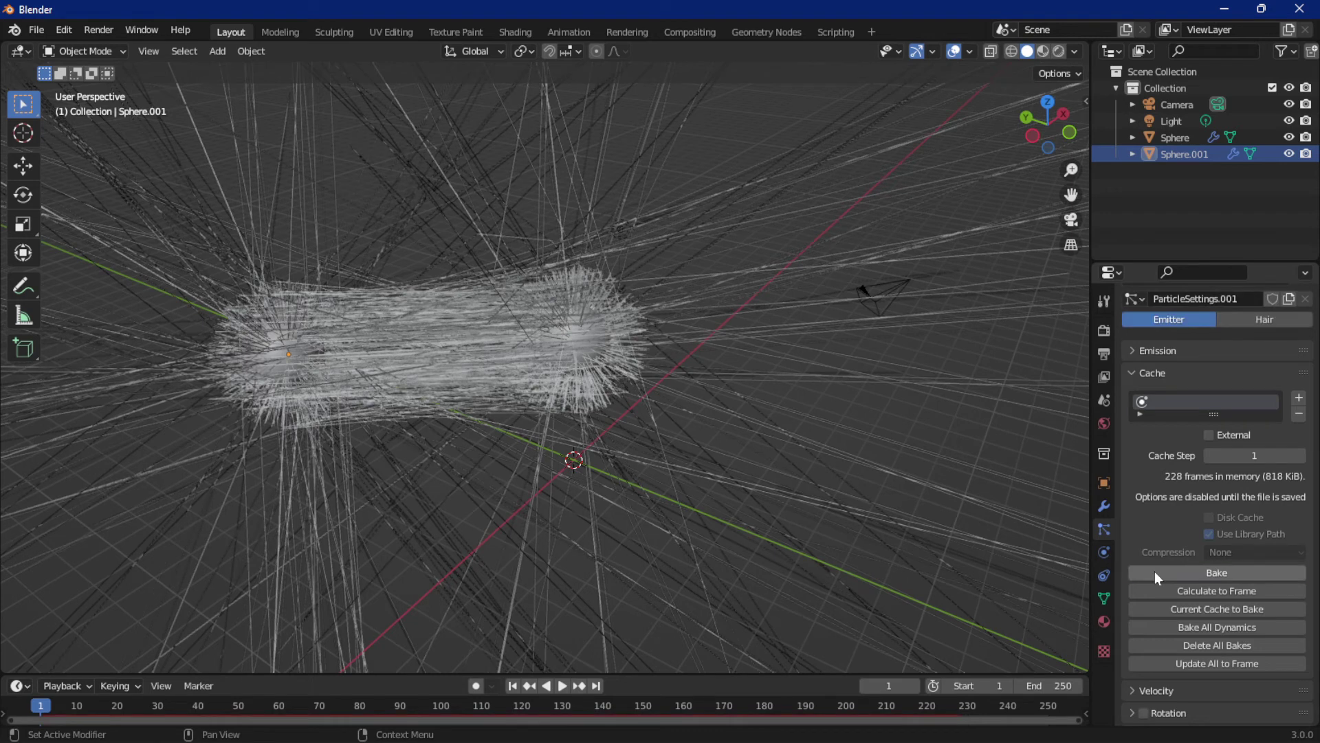
Rebake the duplicate sphere's particle simulation and inspect the strands running between the two spheres
scroll(1194, 491, down, 3)
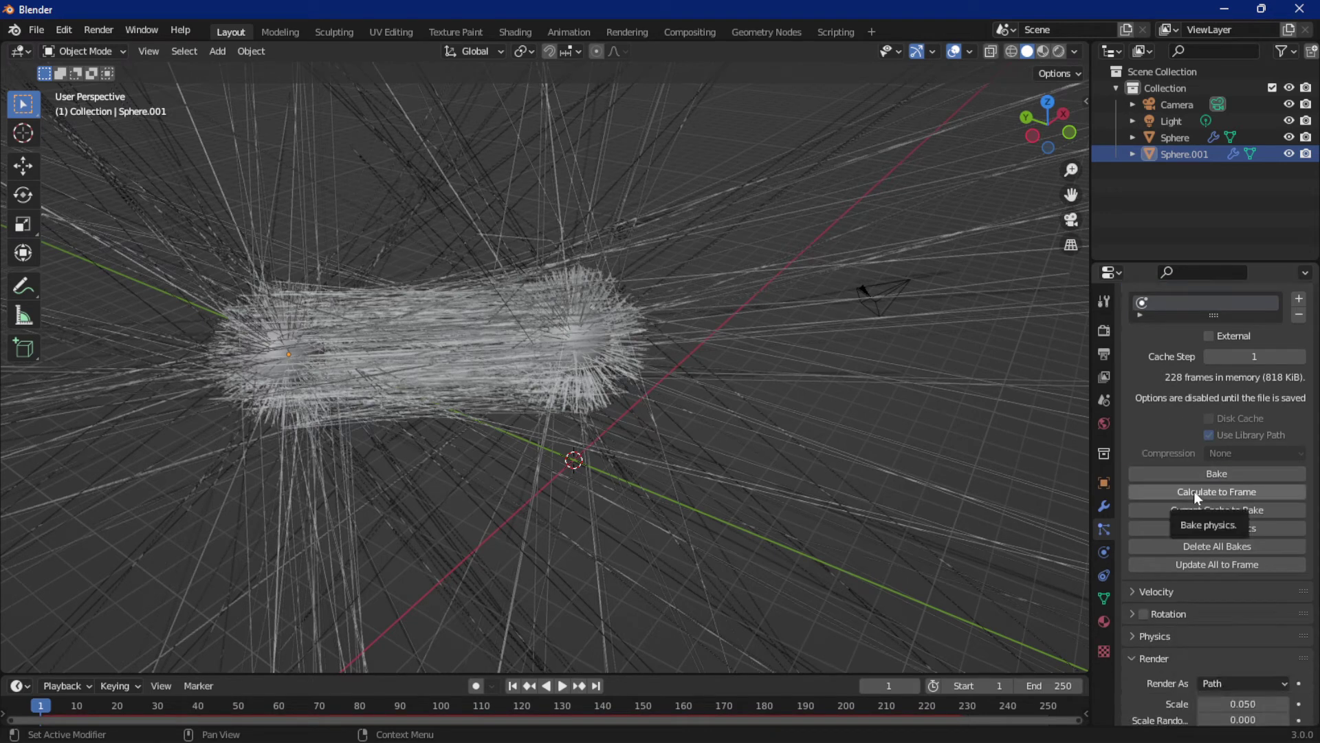
scroll(1195, 492, down, 4)
scroll(1196, 491, up, 3)
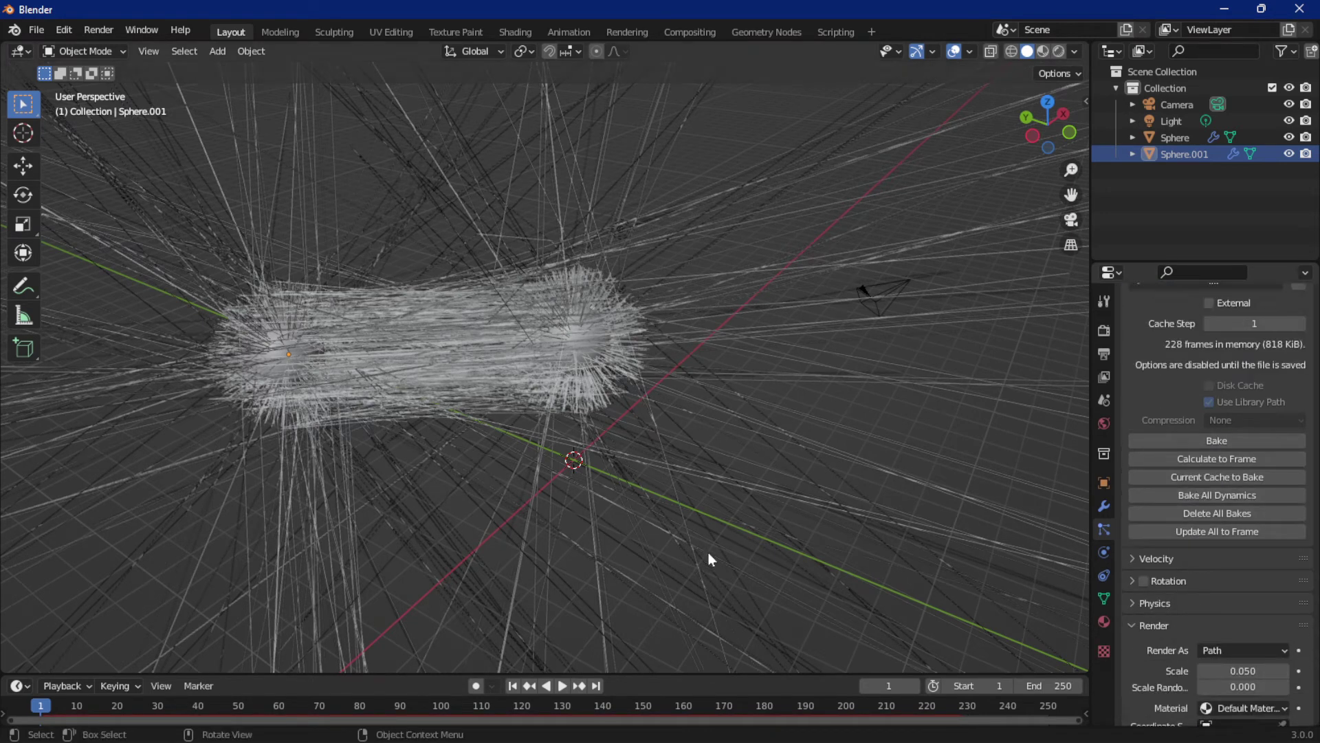
scroll(451, 391, down, 3)
scroll(492, 356, down, 1)
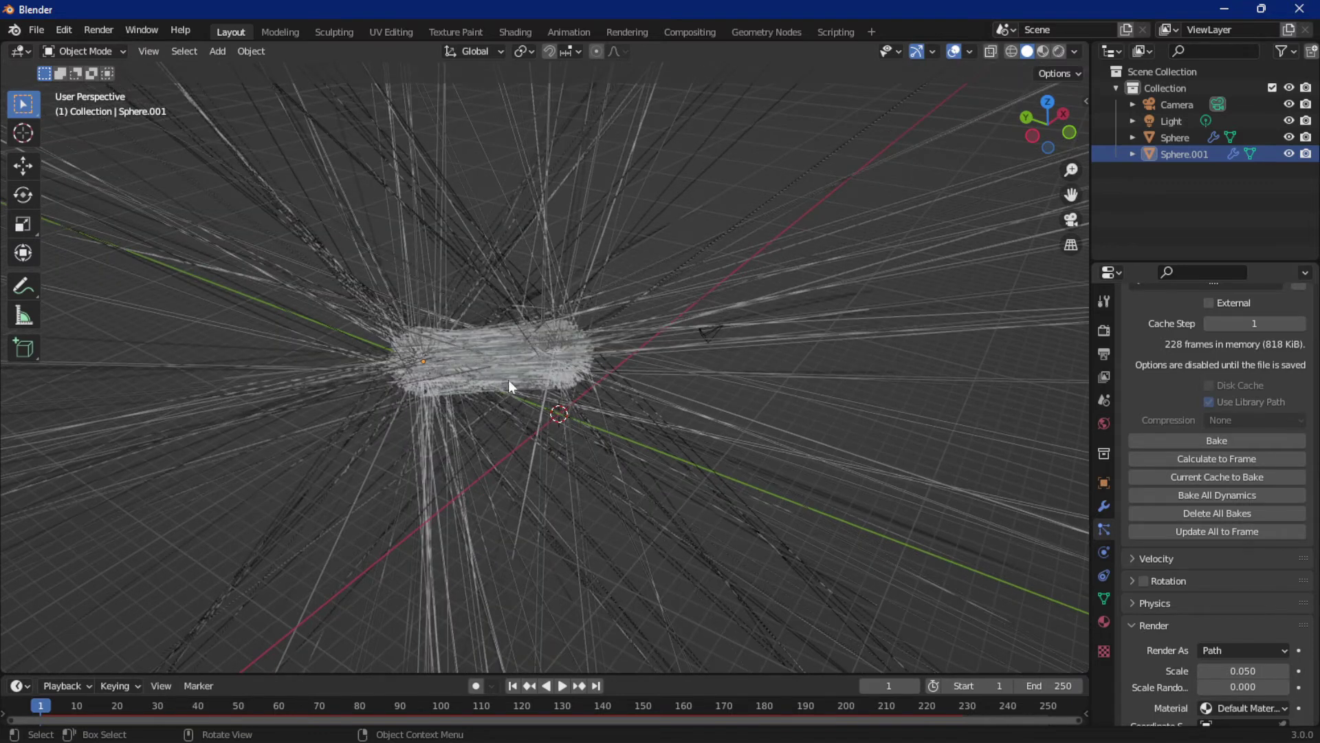
click(1177, 439)
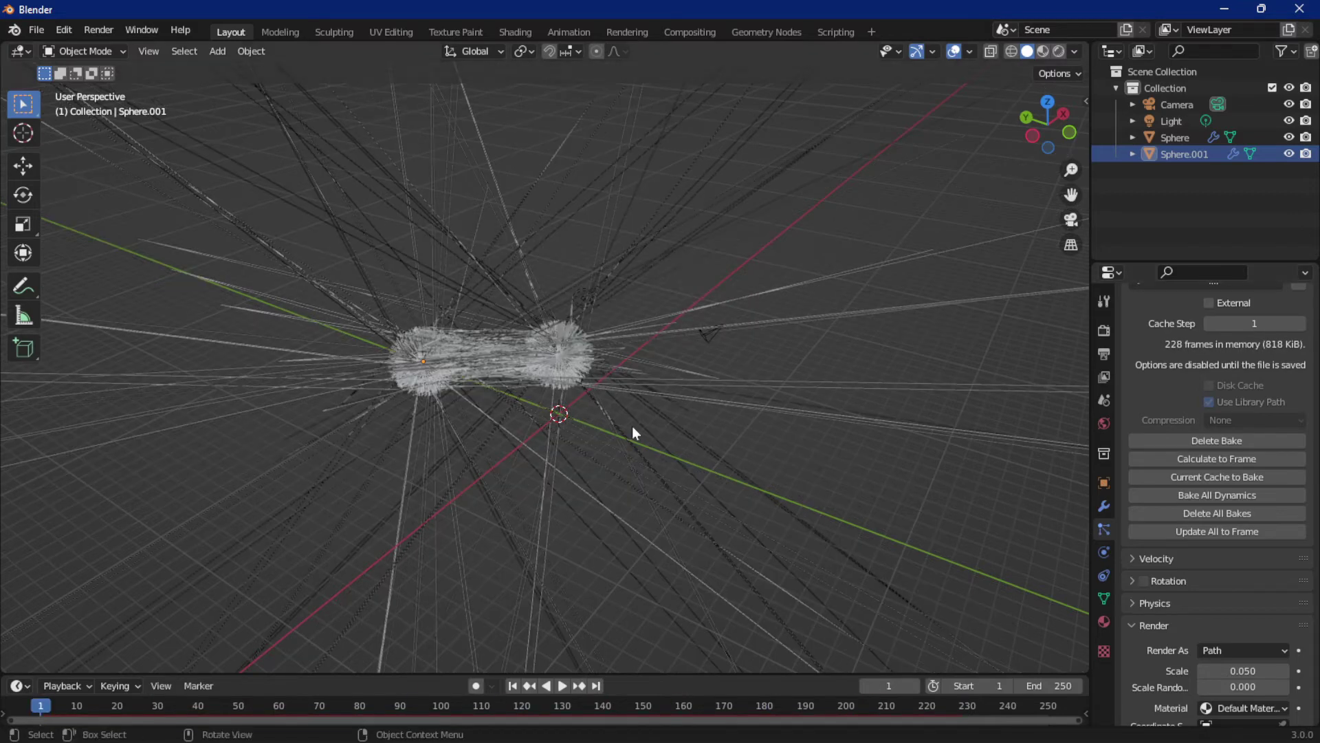
middle_drag(633, 426, 799, 350)
scroll(798, 346, down, 3)
scroll(798, 347, up, 3)
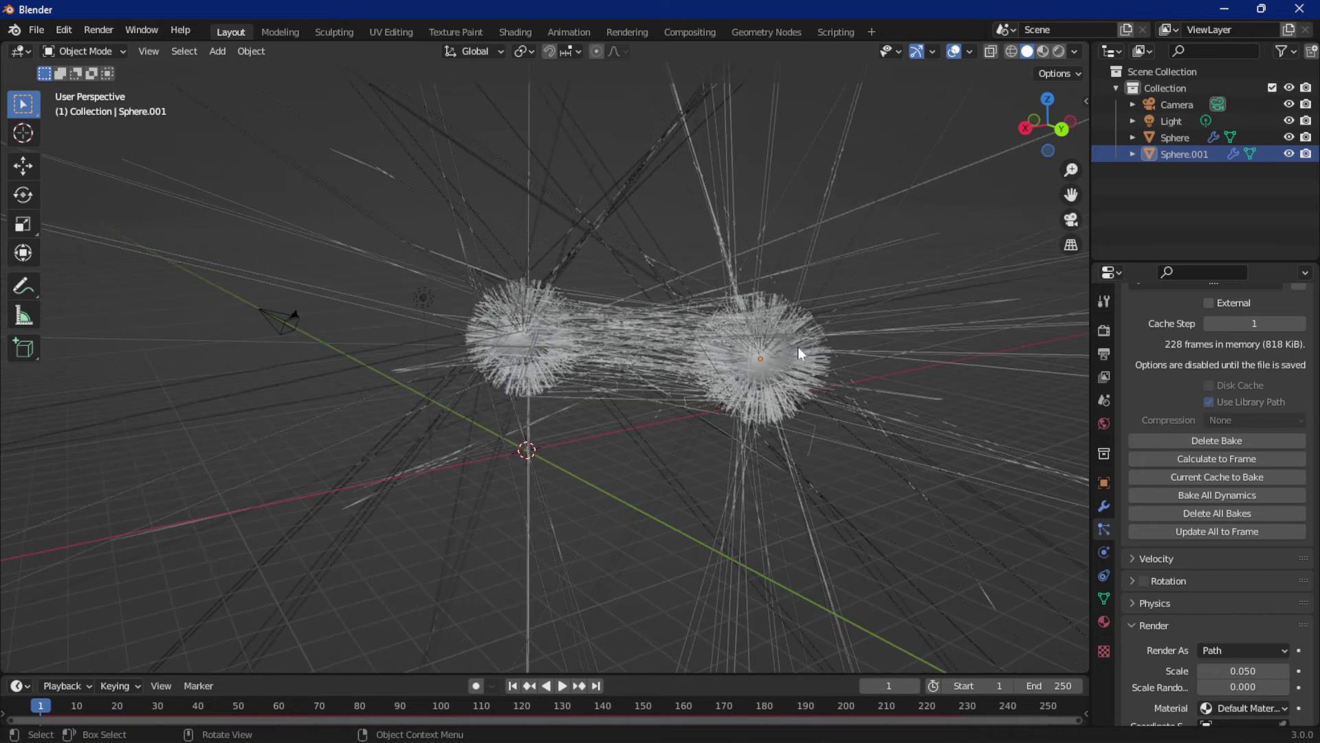
Delete the duplicate sphere's particle bake and hide the duplicate in the viewport
scroll(798, 347, down, 2)
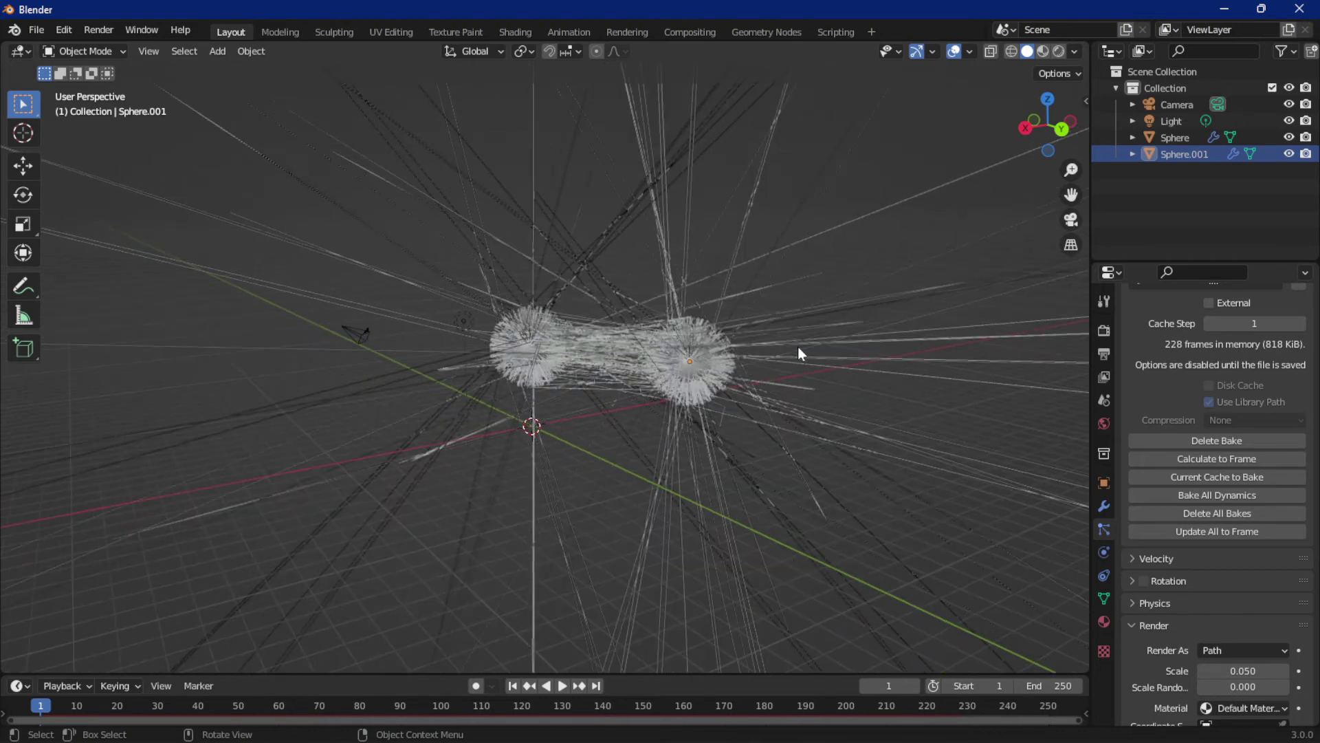
click(1176, 441)
scroll(1214, 426, down, 2)
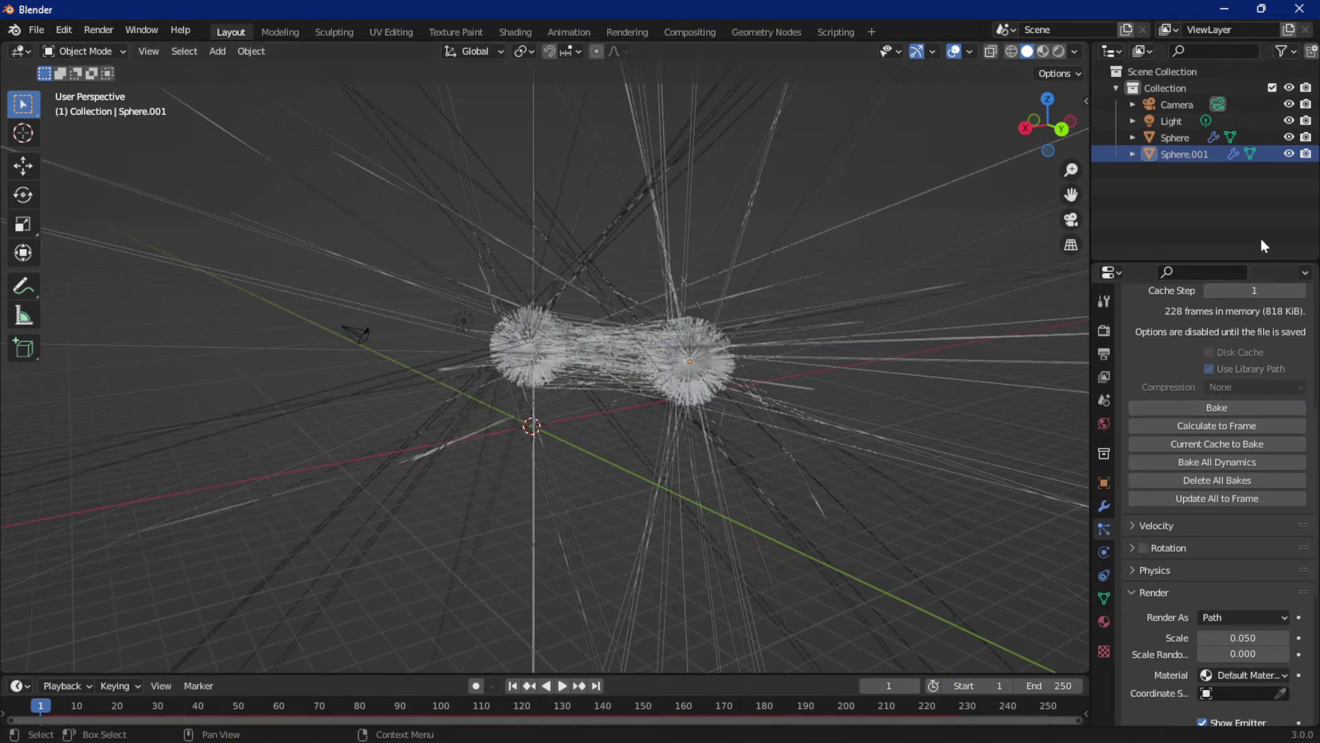
click(1291, 154)
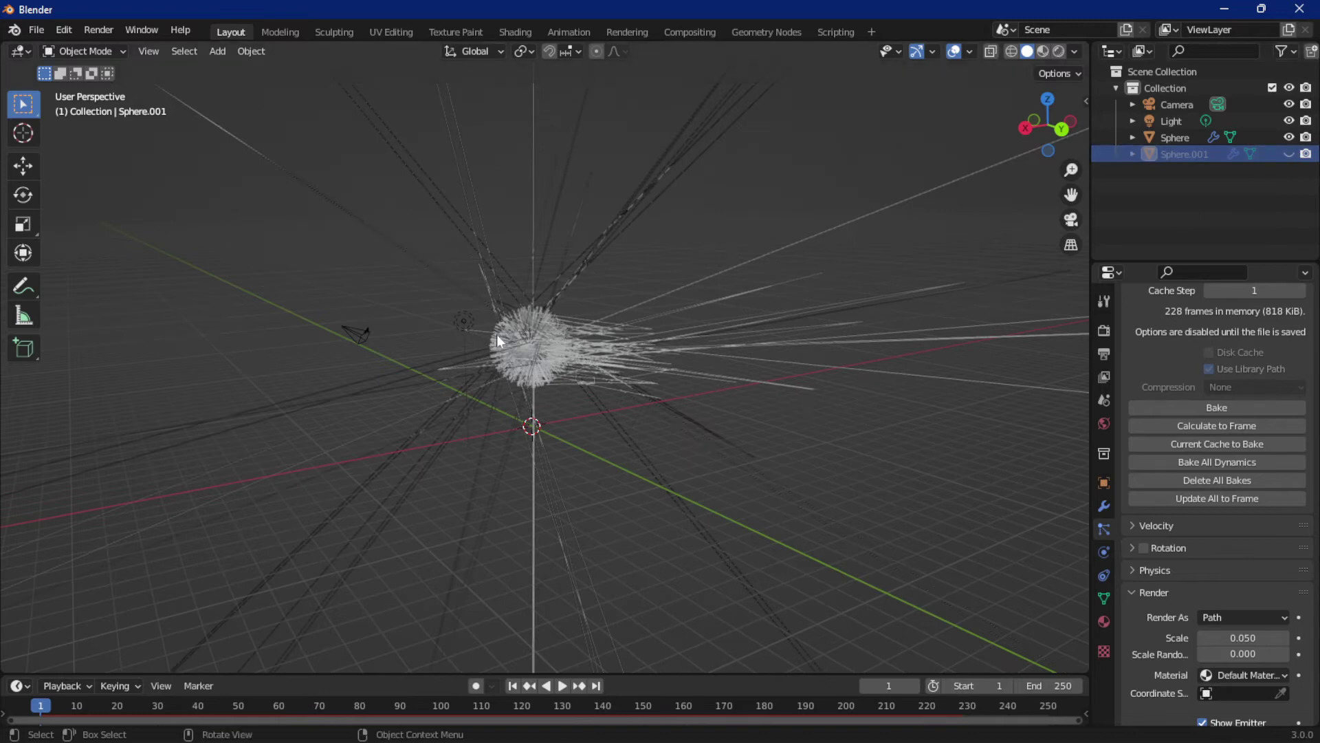
Rebake the original sphere's particles with the duplicate hidden and inspect the resulting strands
click(528, 356)
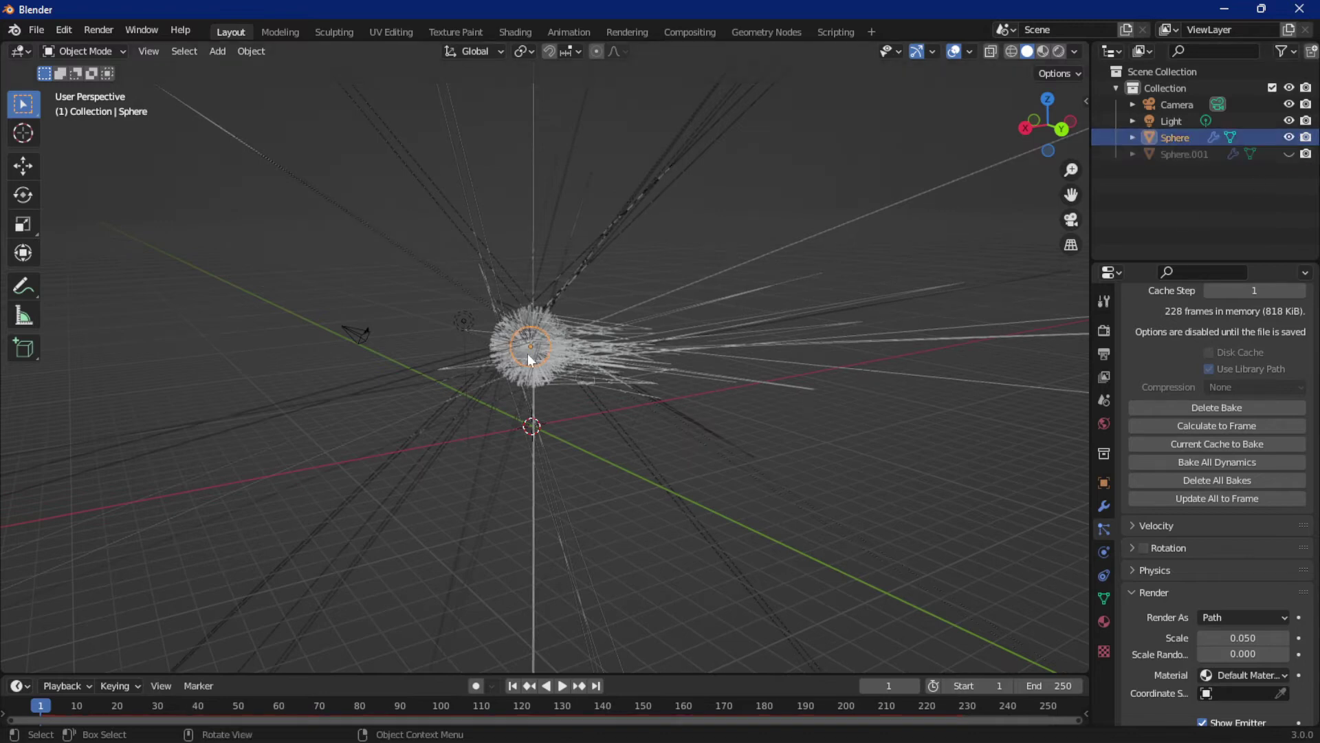
click(1207, 408)
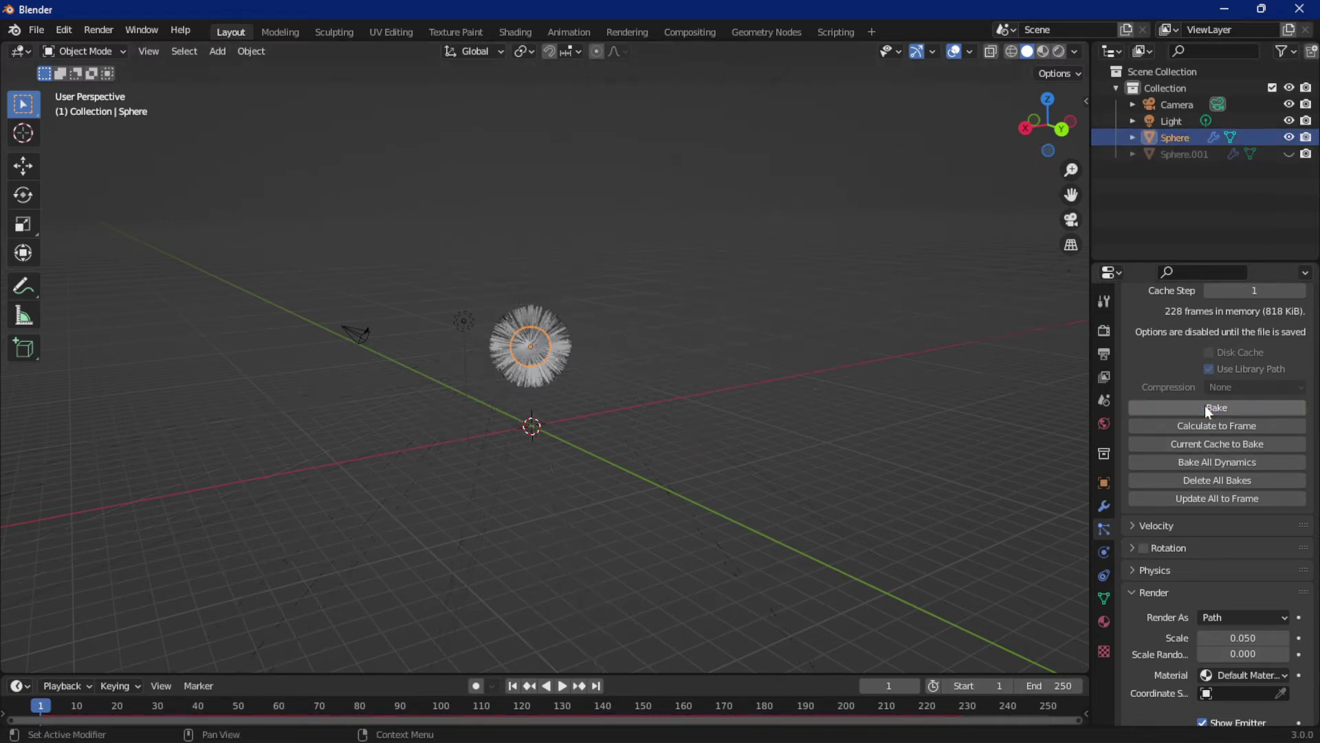
click(1209, 409)
scroll(654, 377, up, 3)
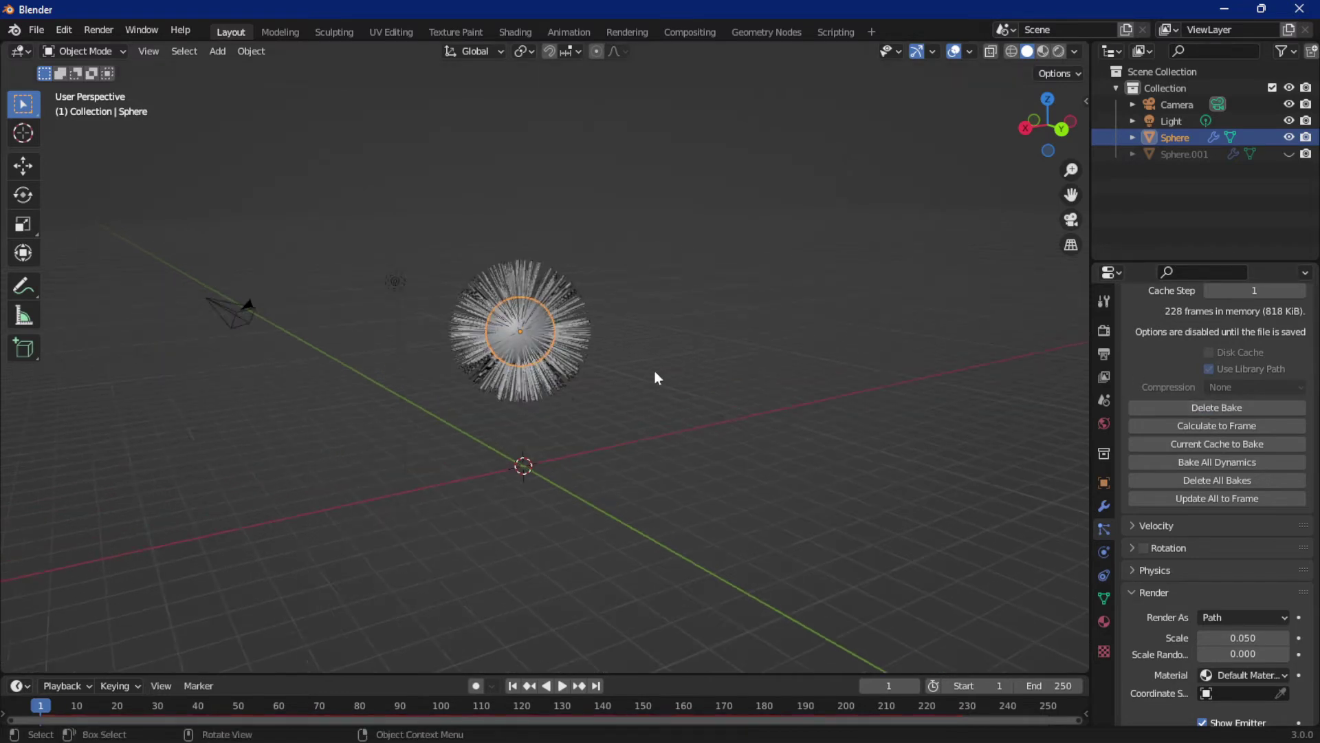
scroll(655, 375, up, 1)
scroll(663, 402, up, 3)
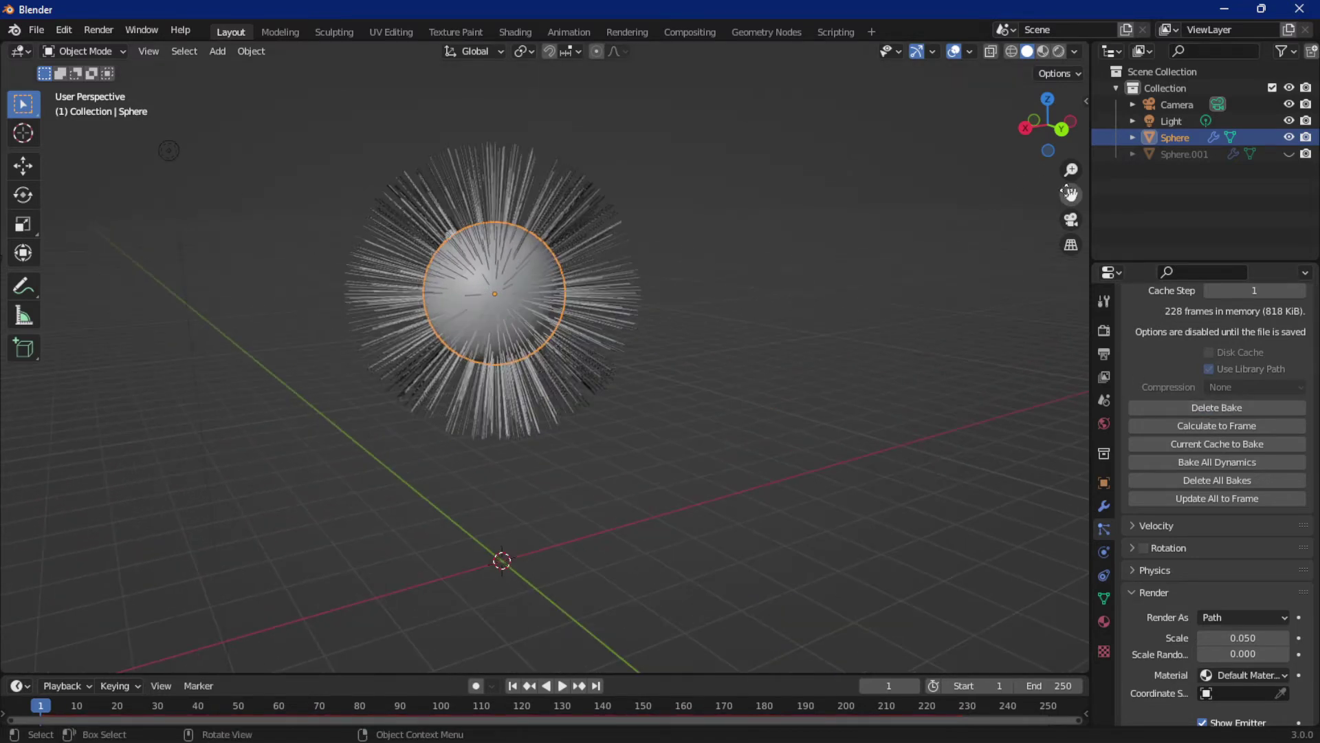
drag(1070, 194, 1016, 267)
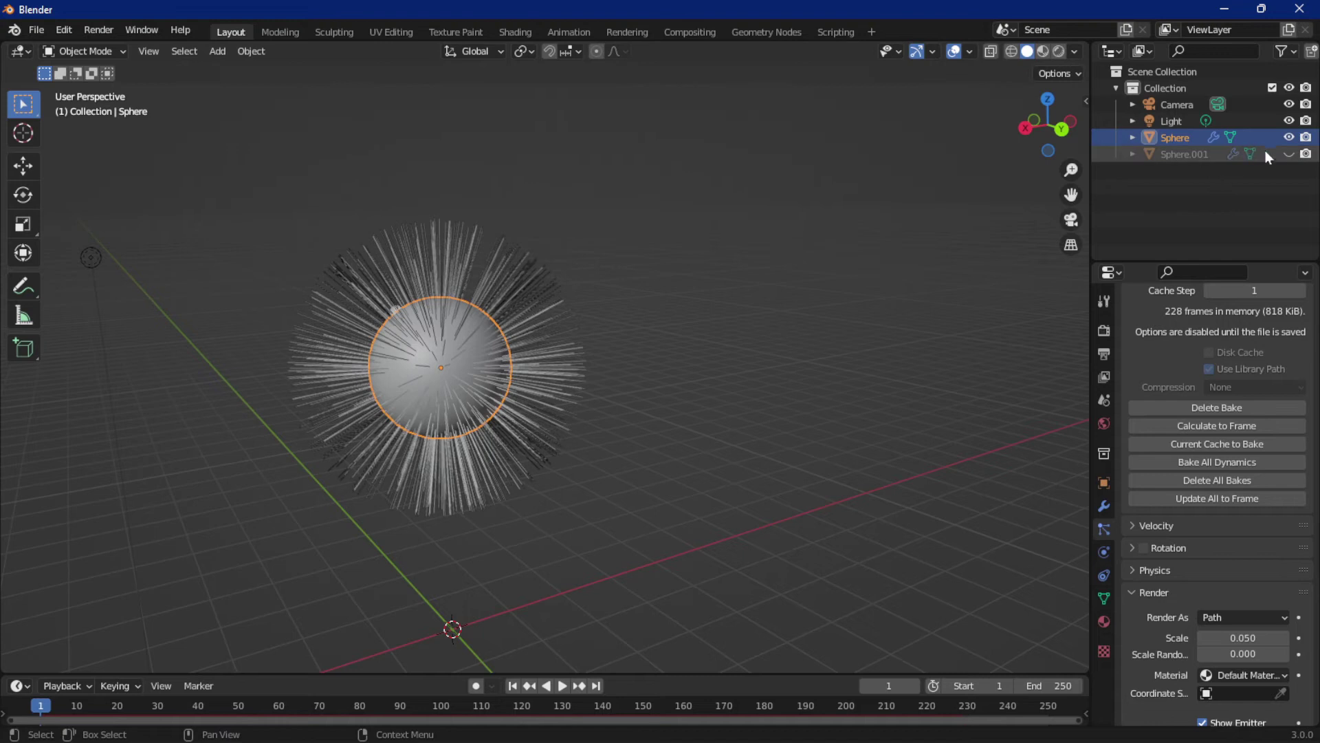
Unhide the duplicate sphere and delete the original sphere's particle bake
click(1289, 154)
scroll(1026, 382, down, 3)
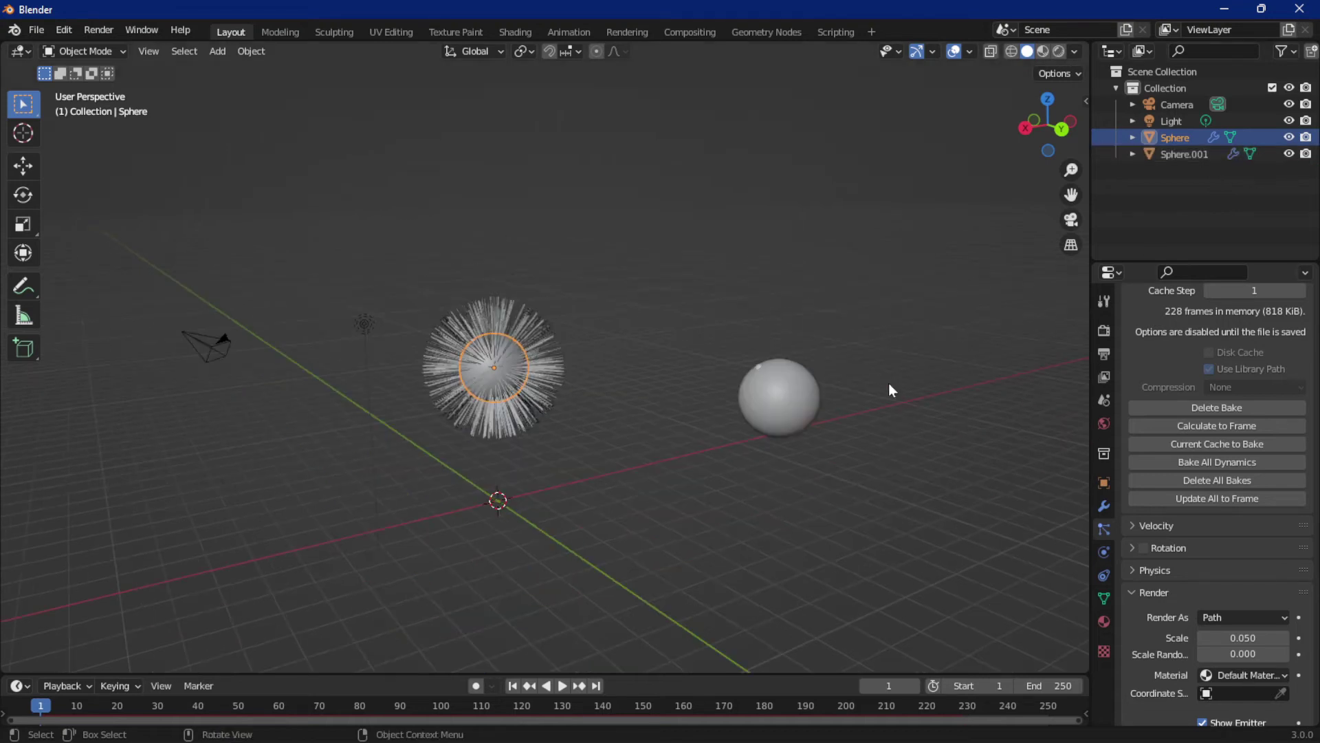
click(781, 389)
click(469, 365)
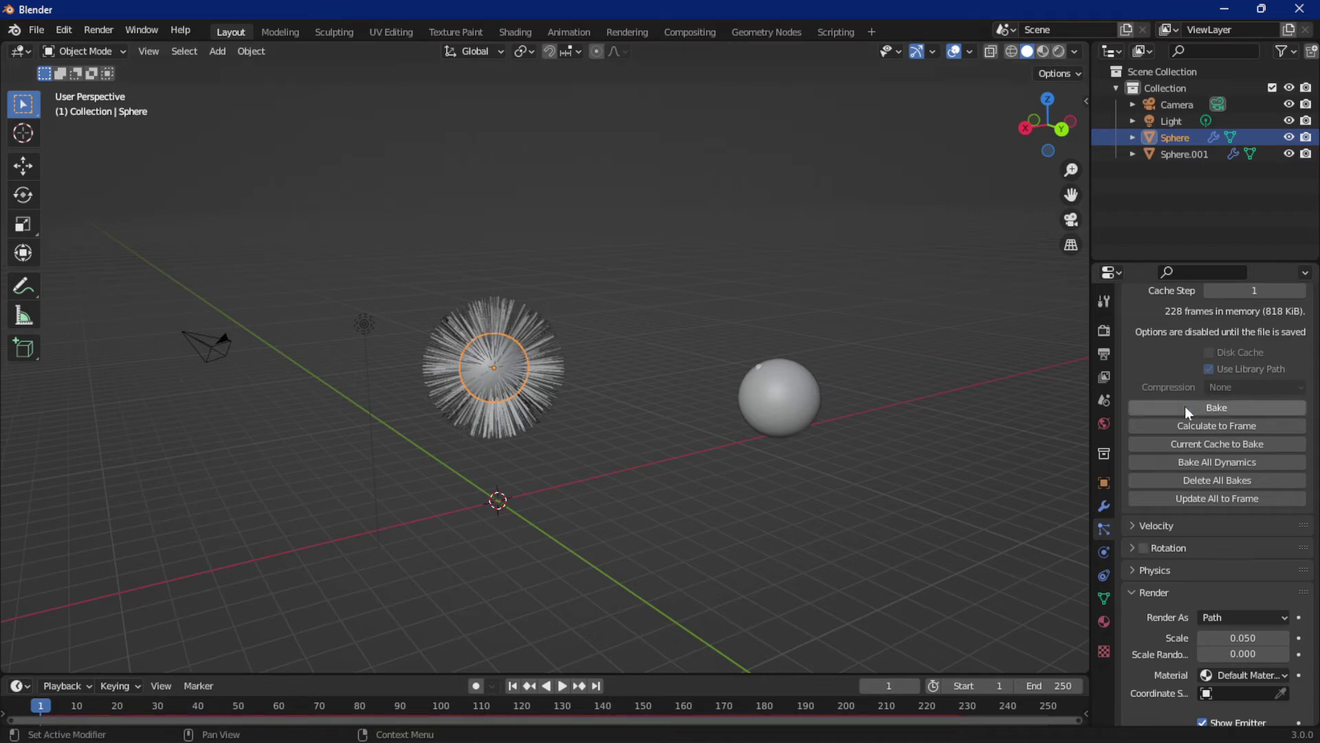
click(1186, 406)
Bake the duplicate's particles, and the original's after it, with both spheres shown, and inspect the combined strands
click(803, 395)
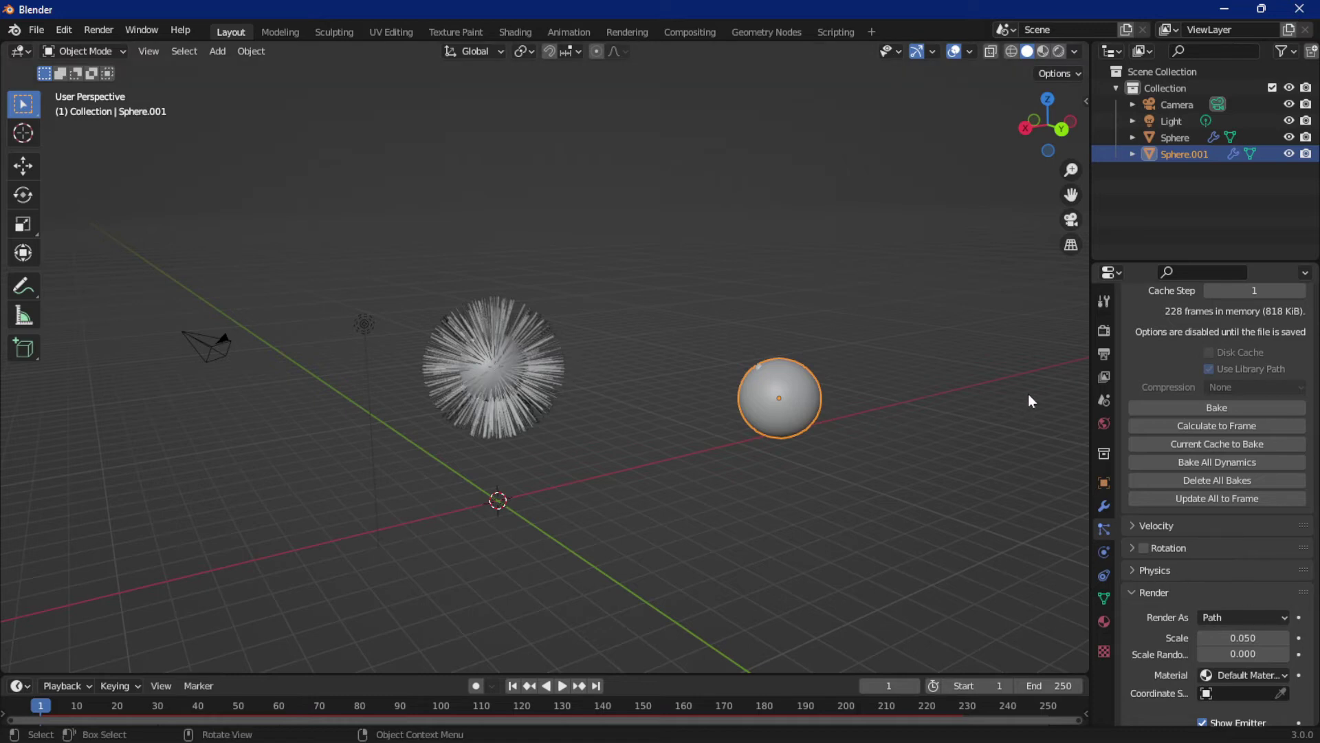
click(1160, 407)
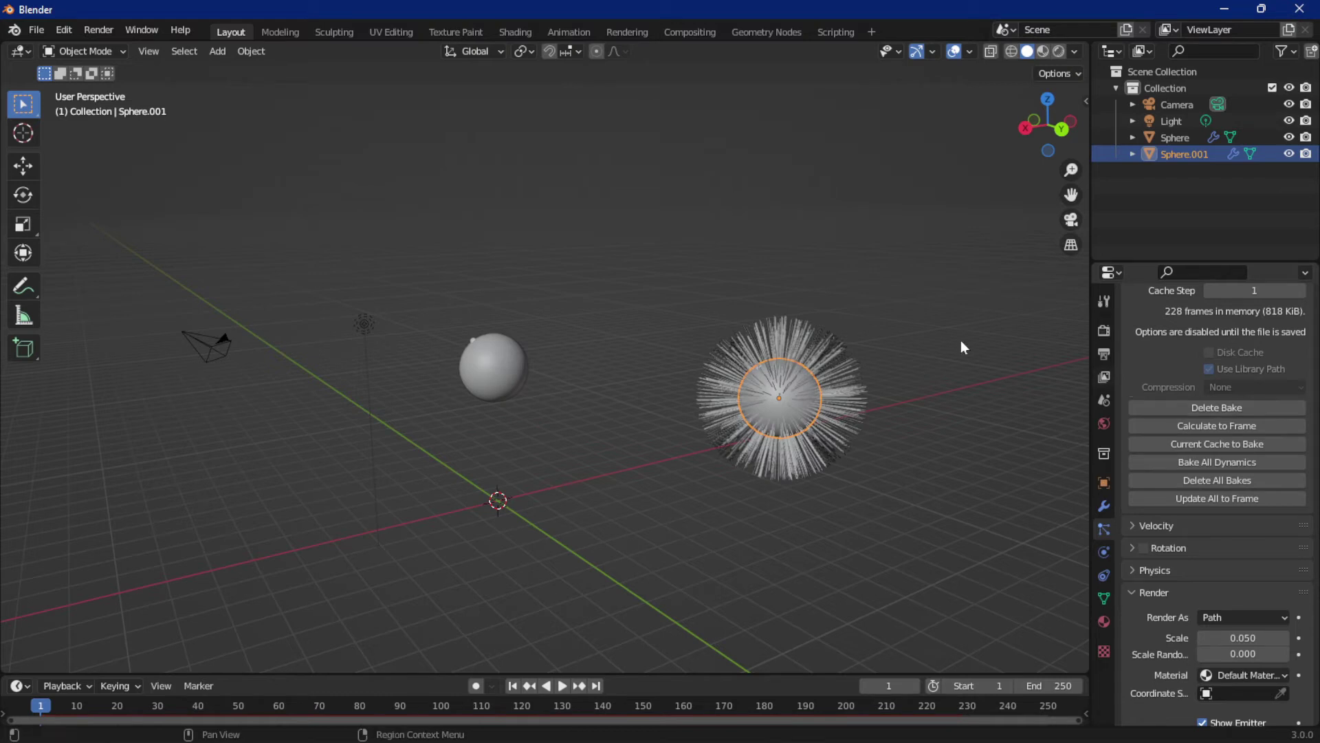
click(476, 358)
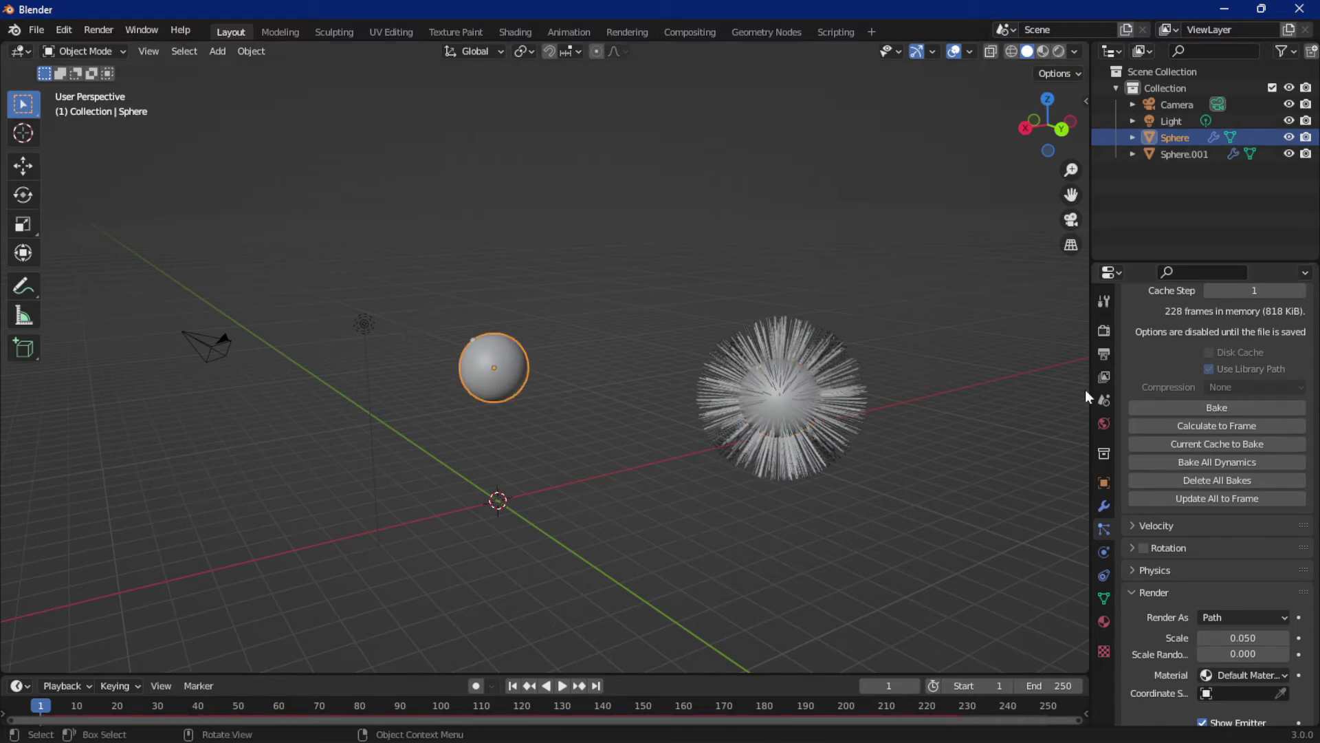
click(1166, 410)
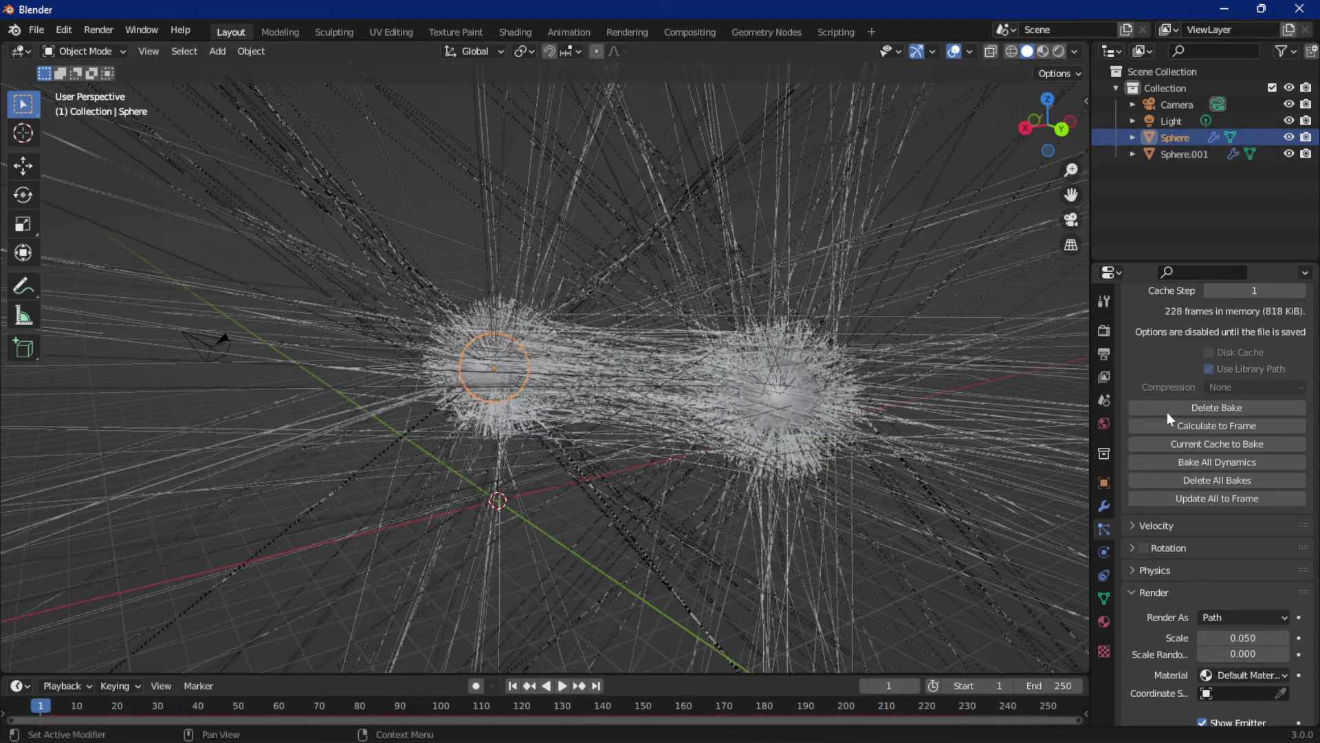
scroll(709, 390, down, 5)
middle_drag(707, 388, 381, 381)
scroll(372, 348, down, 4)
scroll(386, 374, down, 5)
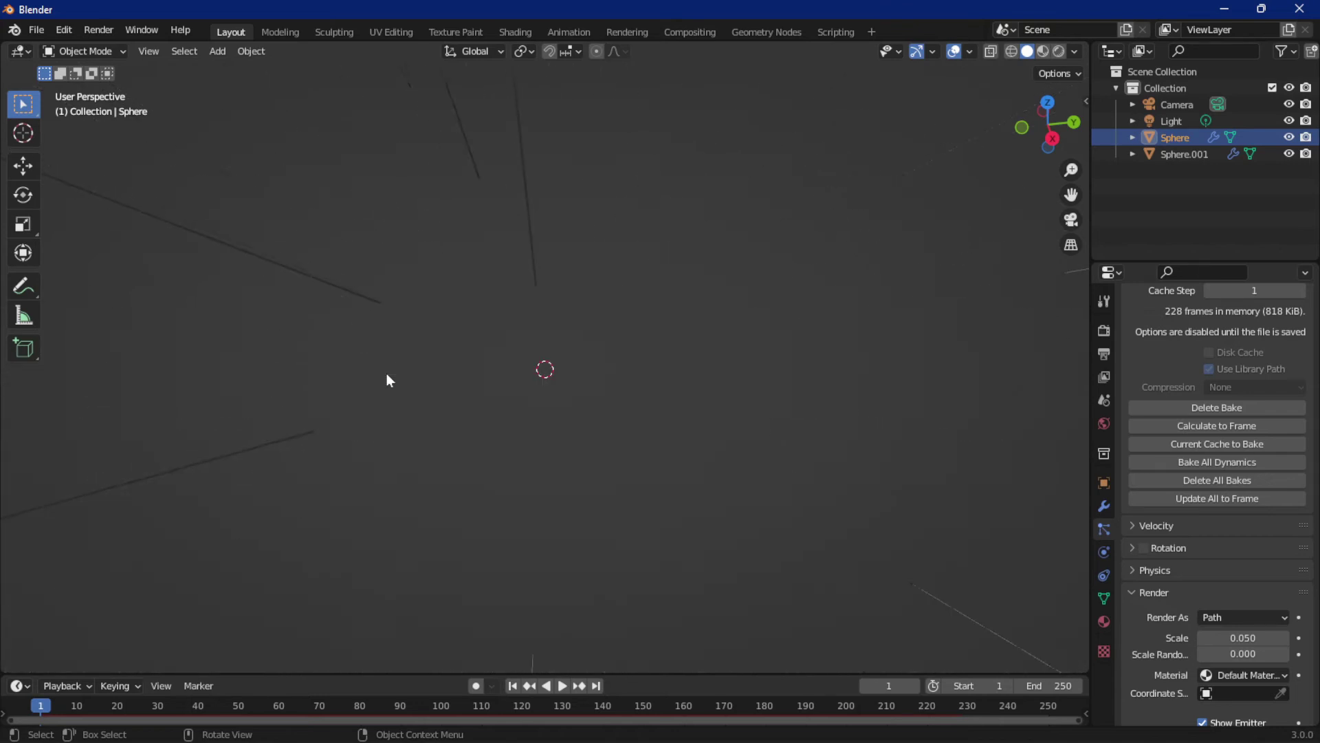
scroll(386, 374, up, 8)
scroll(387, 374, down, 4)
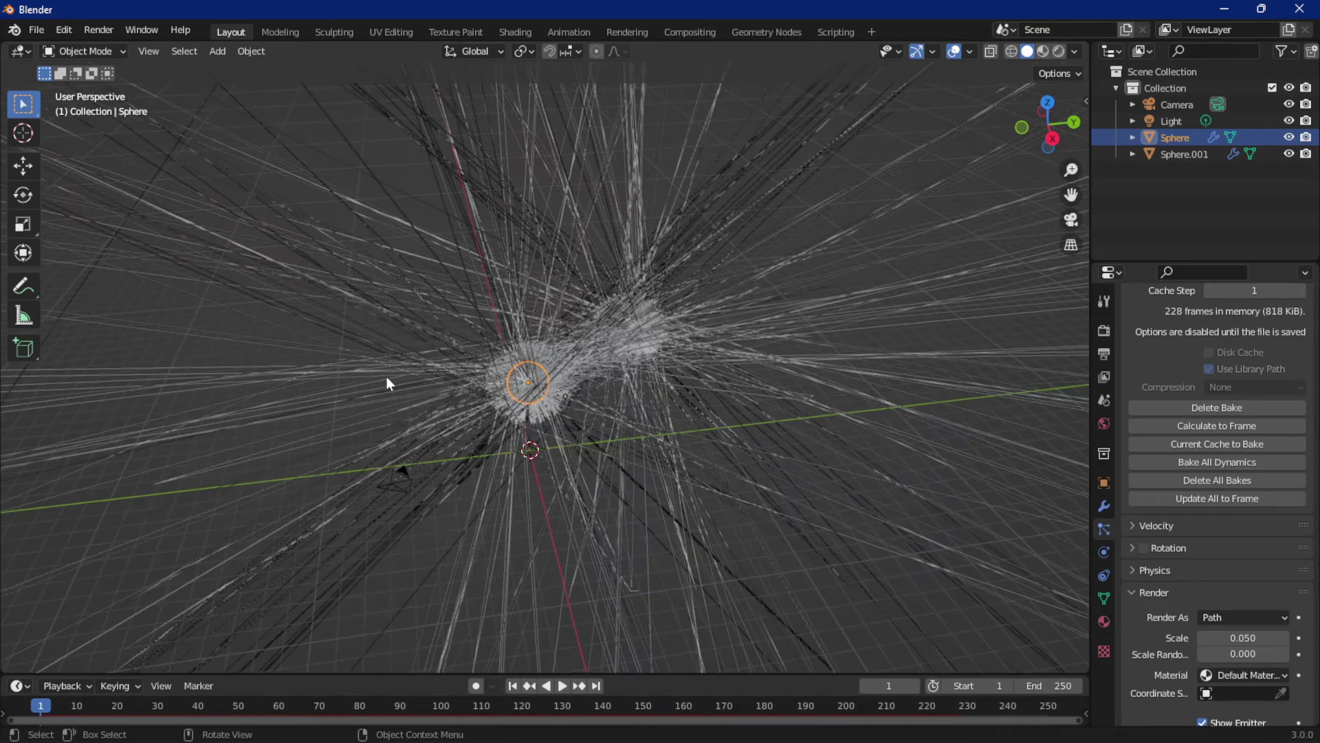
middle_drag(386, 377, 634, 377)
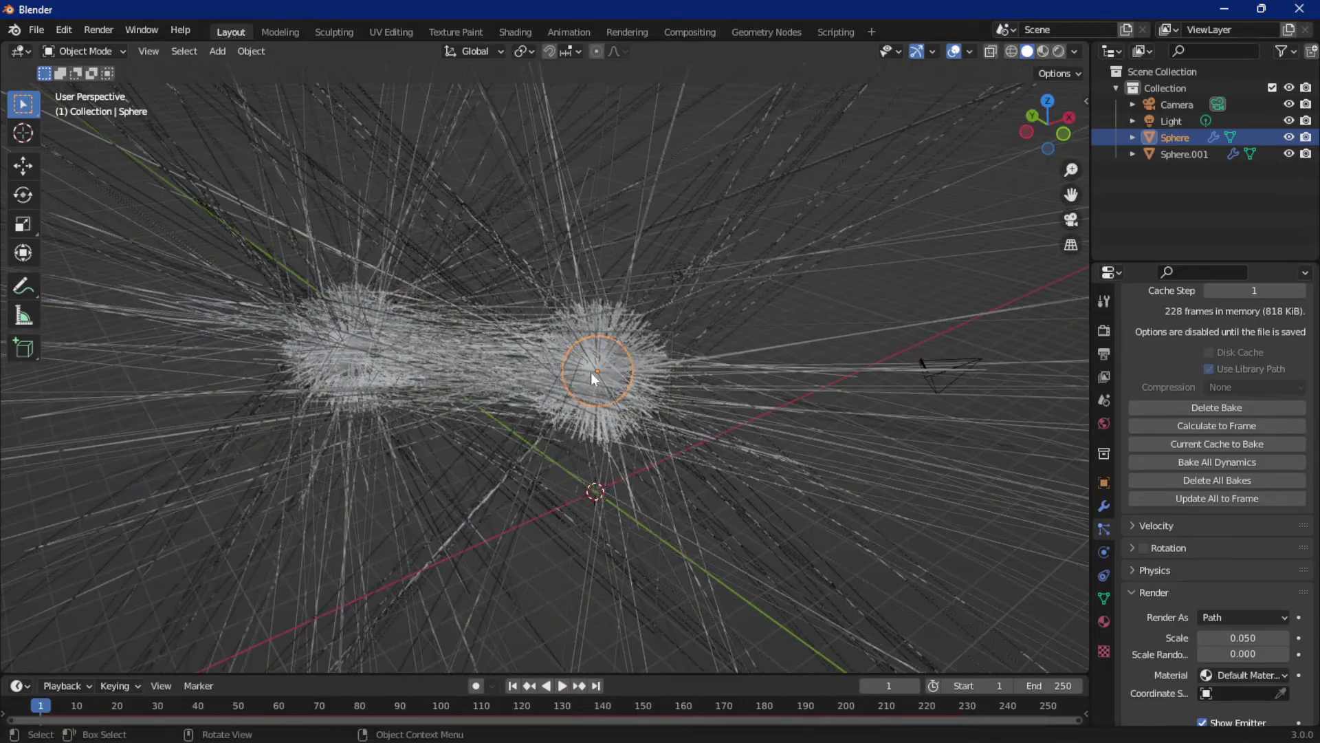
Move the original sphere away from the duplicate and rebake its particle simulation at the new location
drag(592, 373, 876, 267)
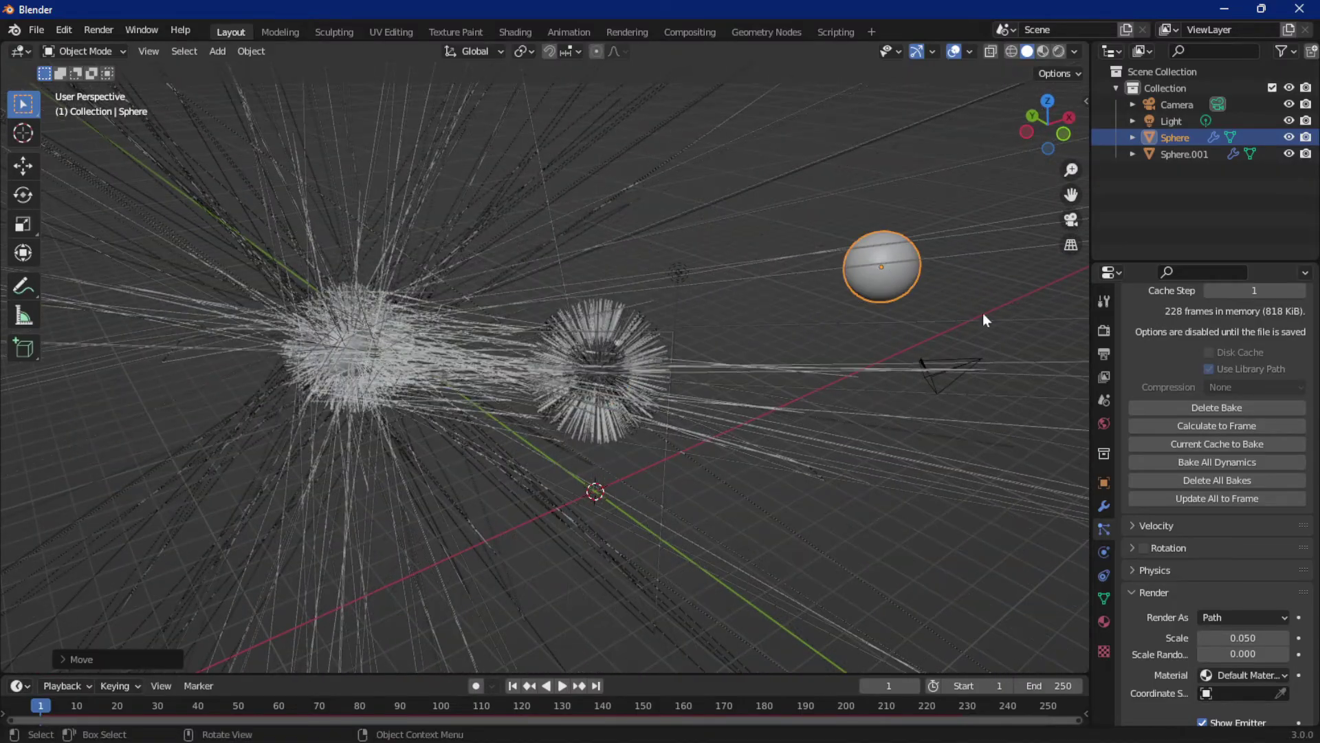
click(1174, 407)
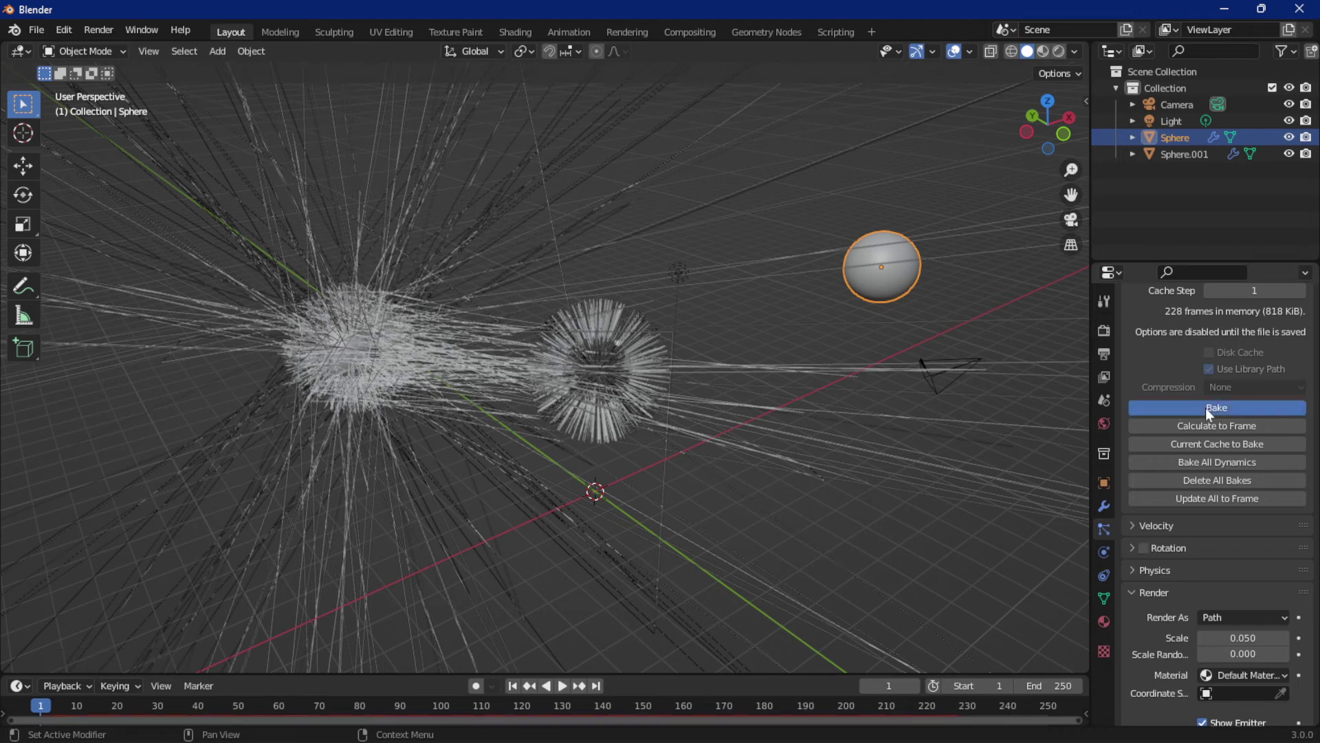
click(1207, 407)
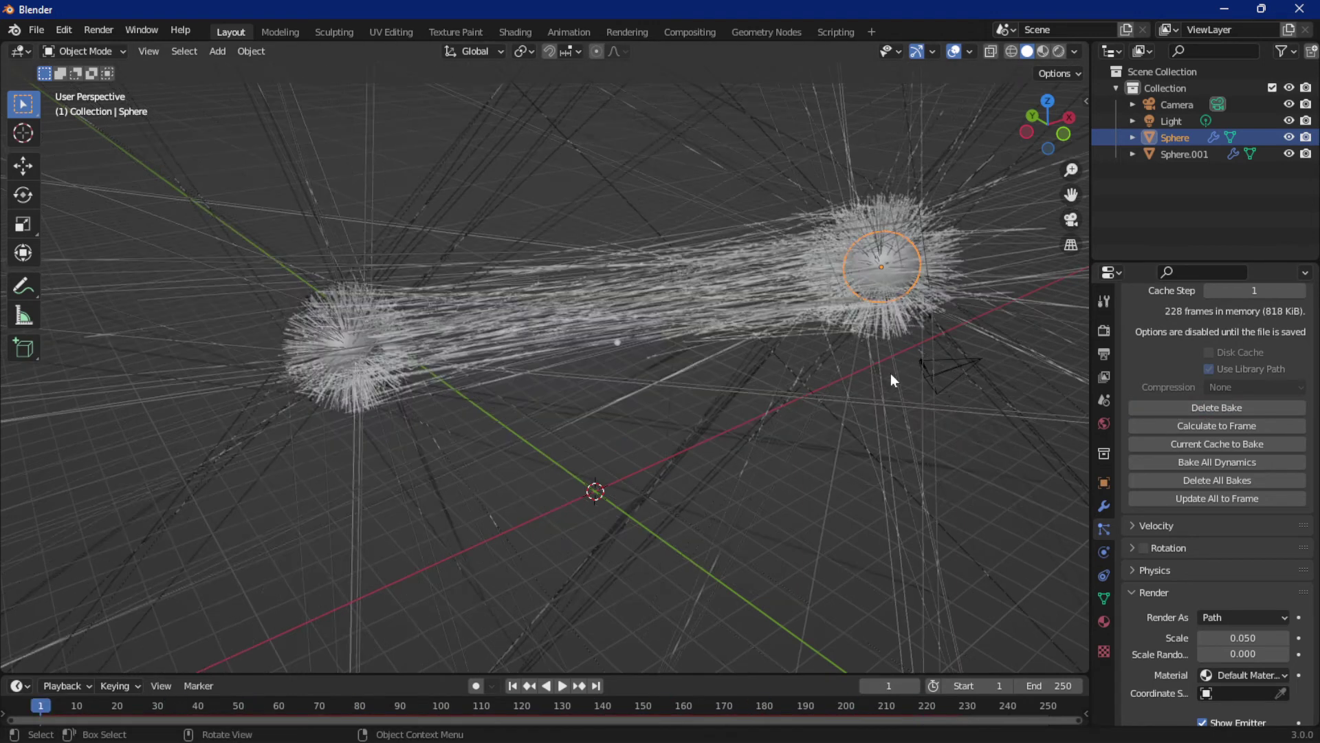
Move the original sphere much farther from the duplicate and bake its particles anew
scroll(889, 374, down, 10)
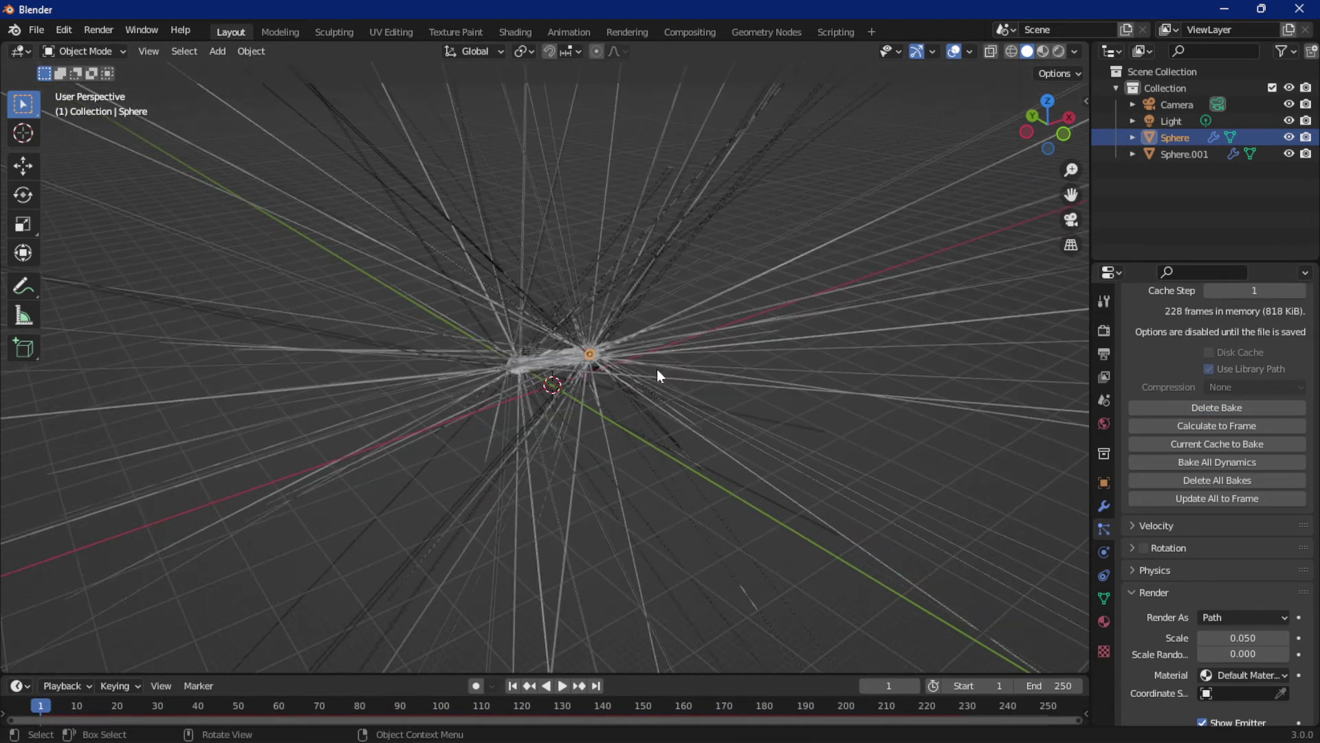
key(g)
click(922, 303)
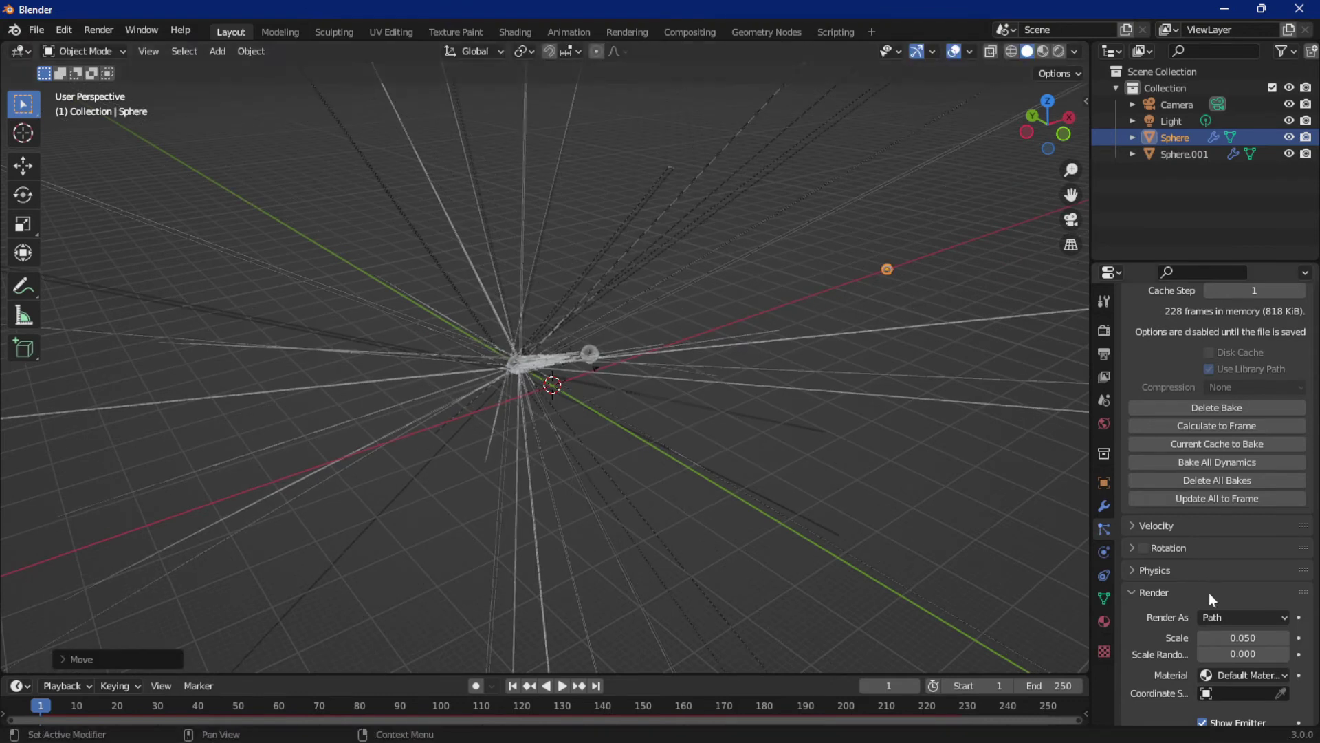
click(1185, 405)
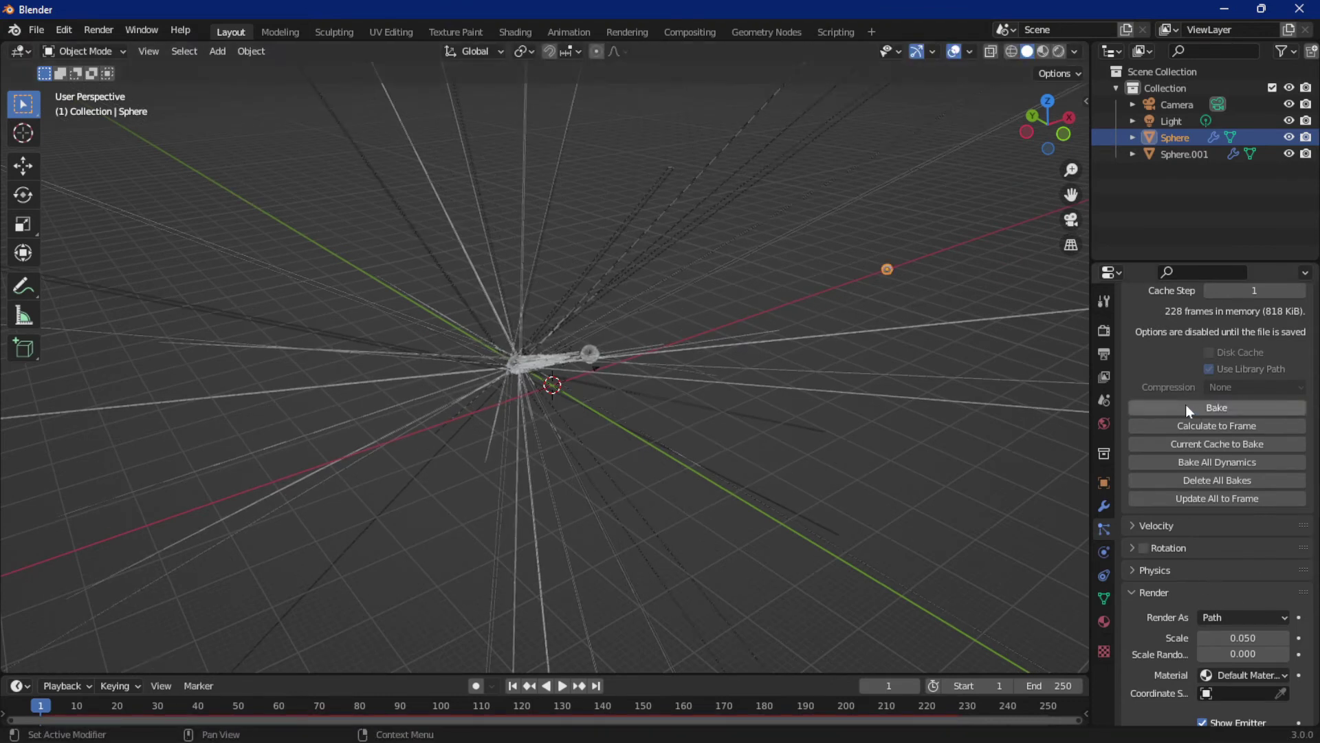
click(1186, 408)
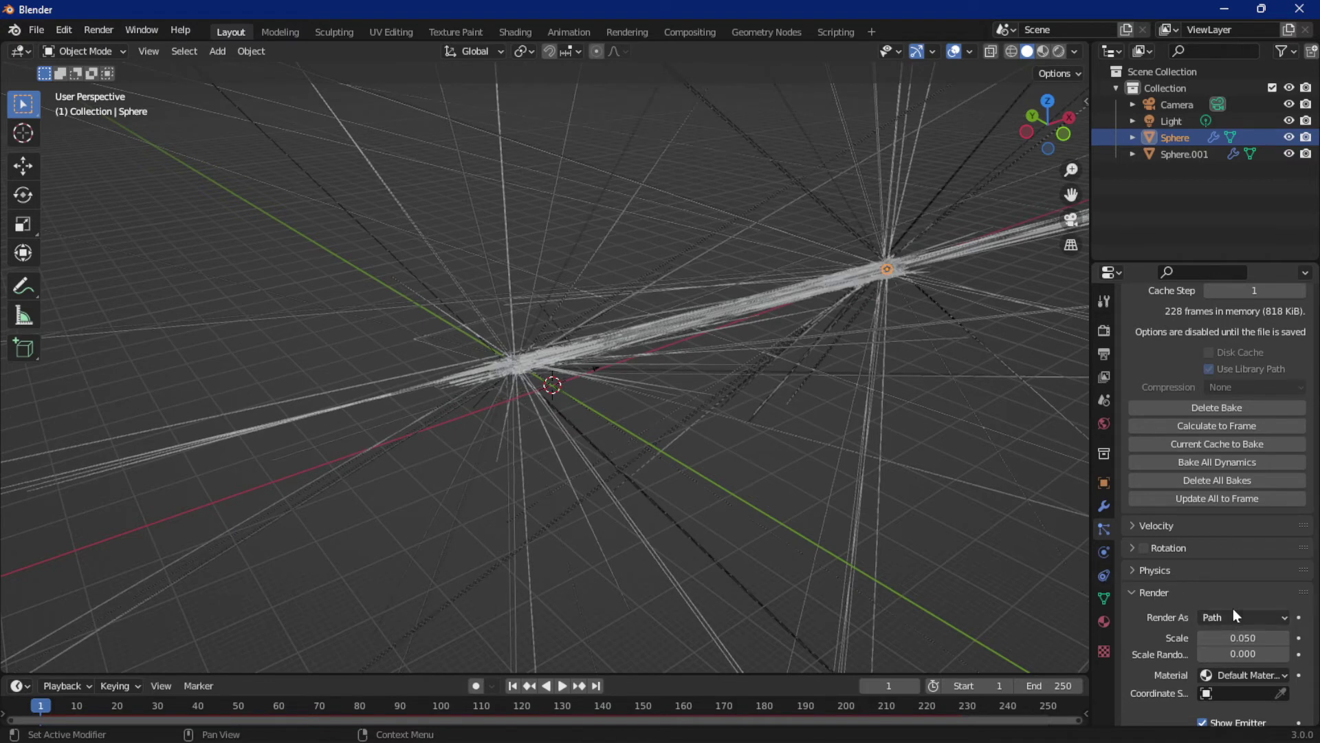
Delete the duplicate sphere from the scene
click(522, 364)
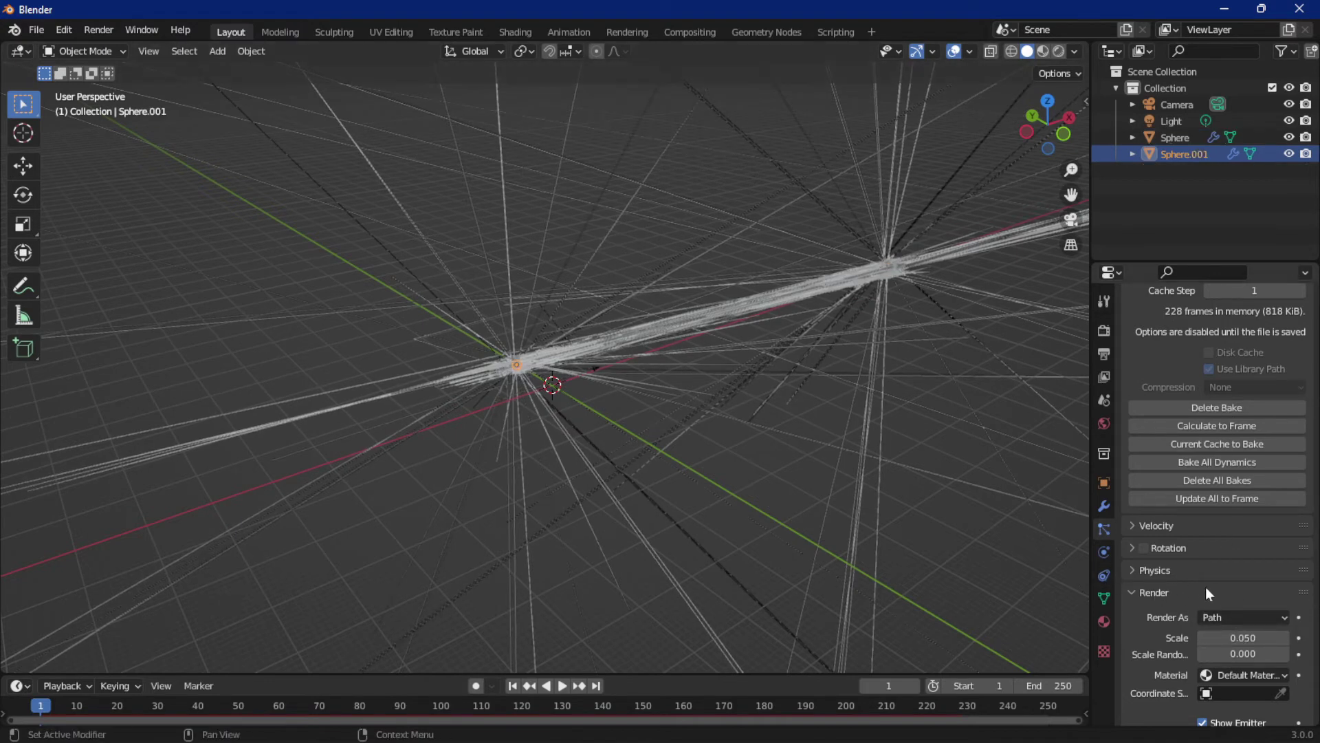
middle_drag(869, 403, 835, 400)
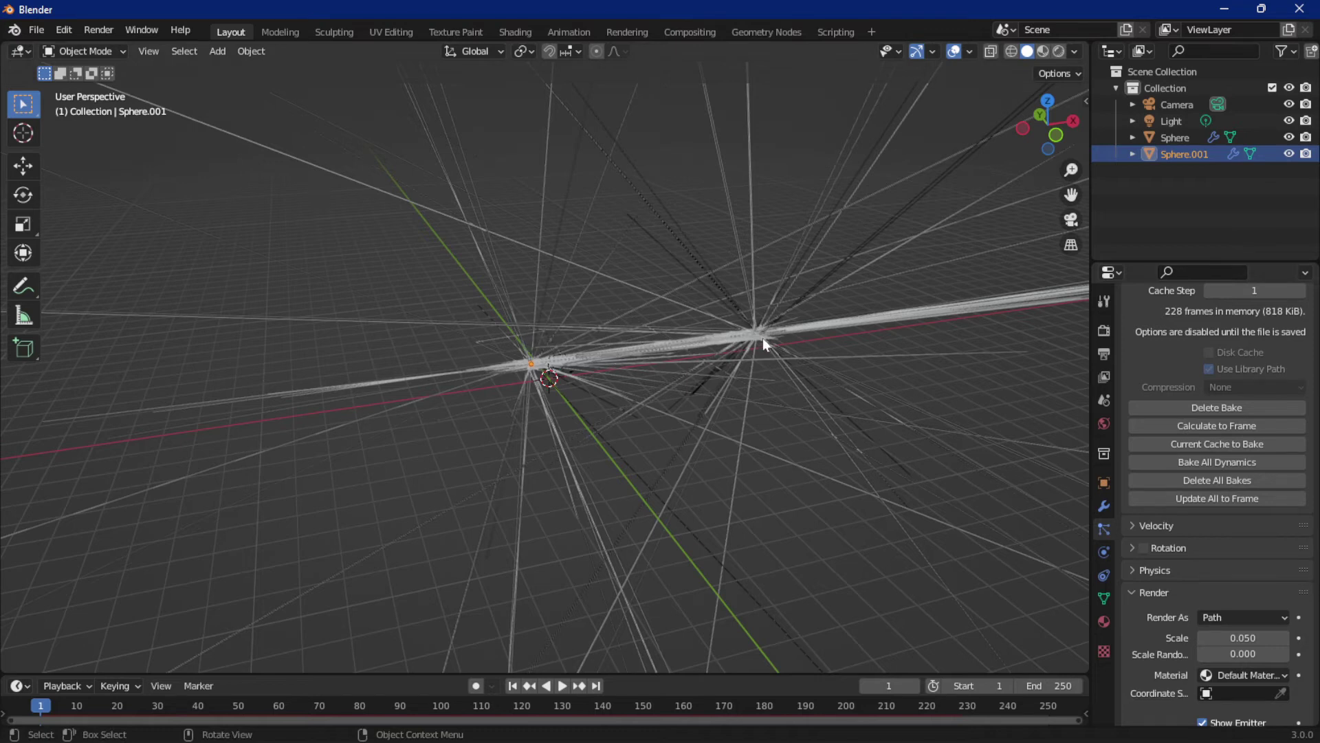
key(Delete)
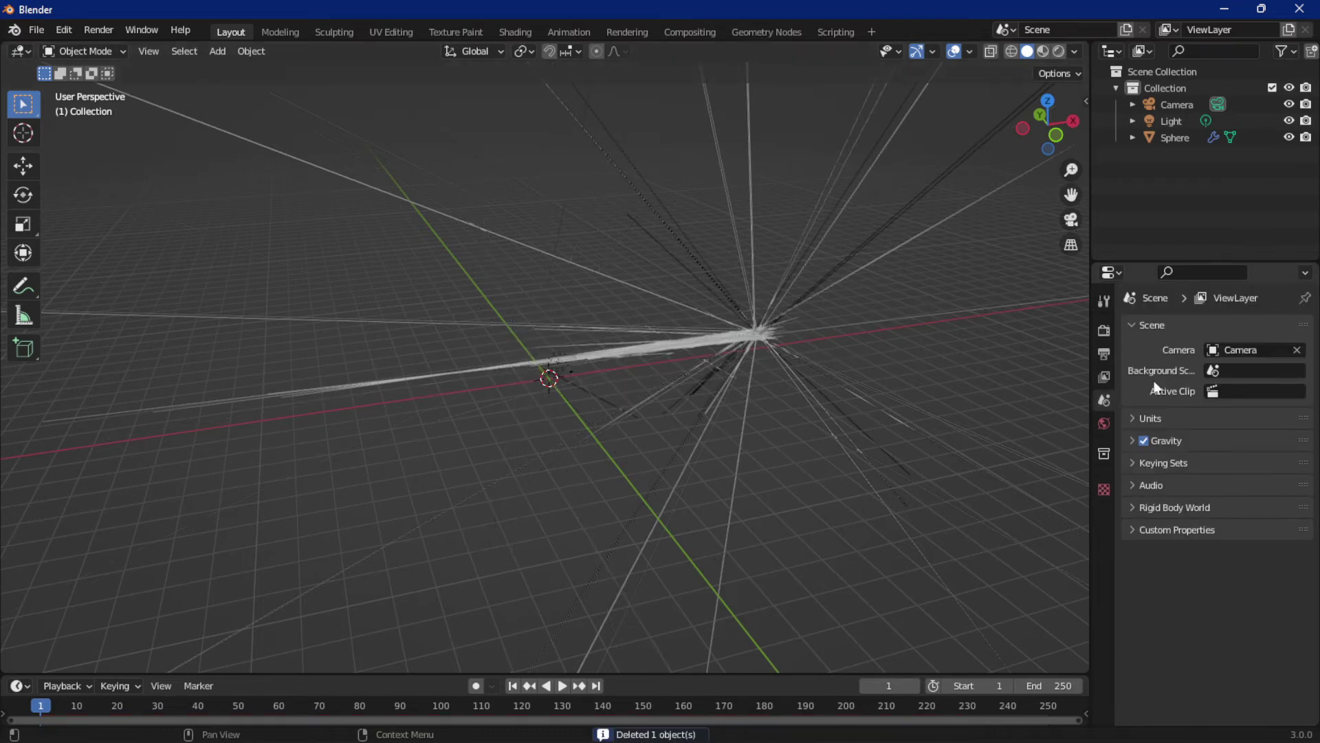
Rebake the remaining sphere's particles without the duplicate in the scene, and free the new bake again
click(760, 338)
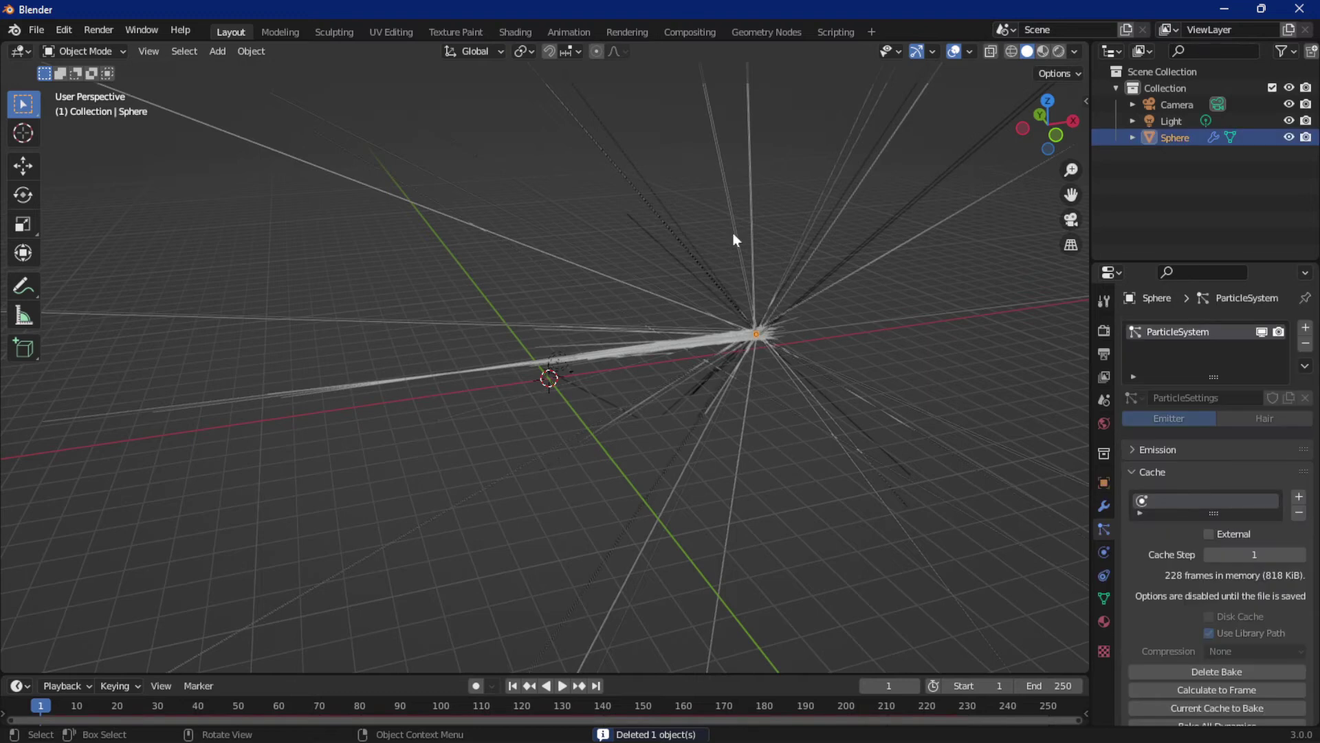
scroll(1199, 605, down, 3)
click(1183, 599)
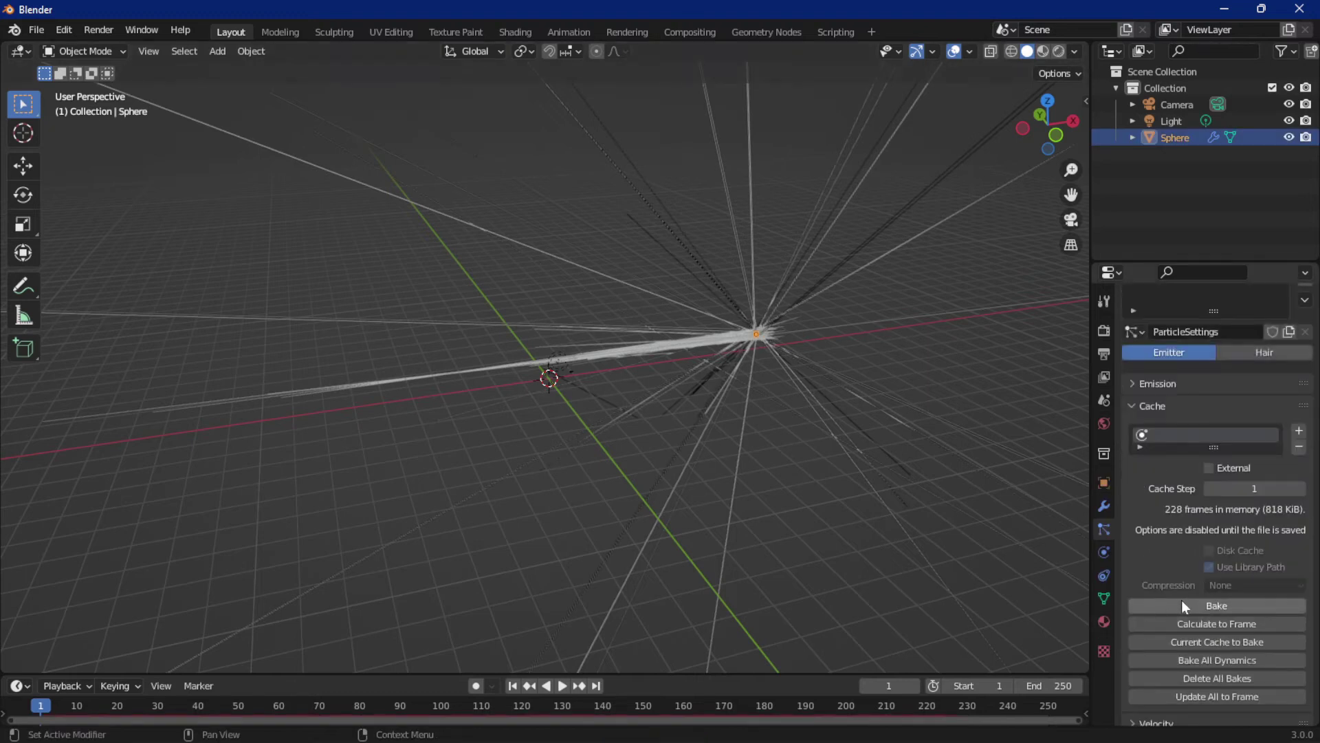
click(1204, 605)
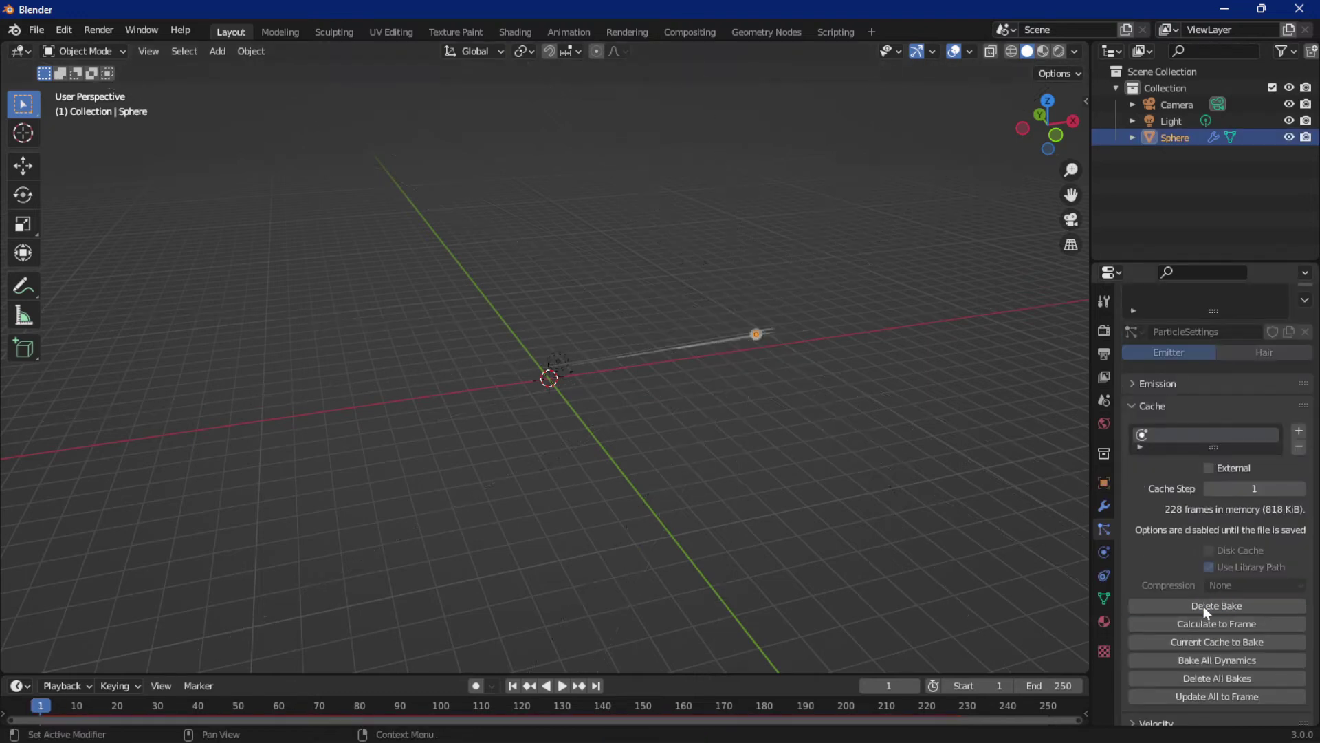
click(1203, 605)
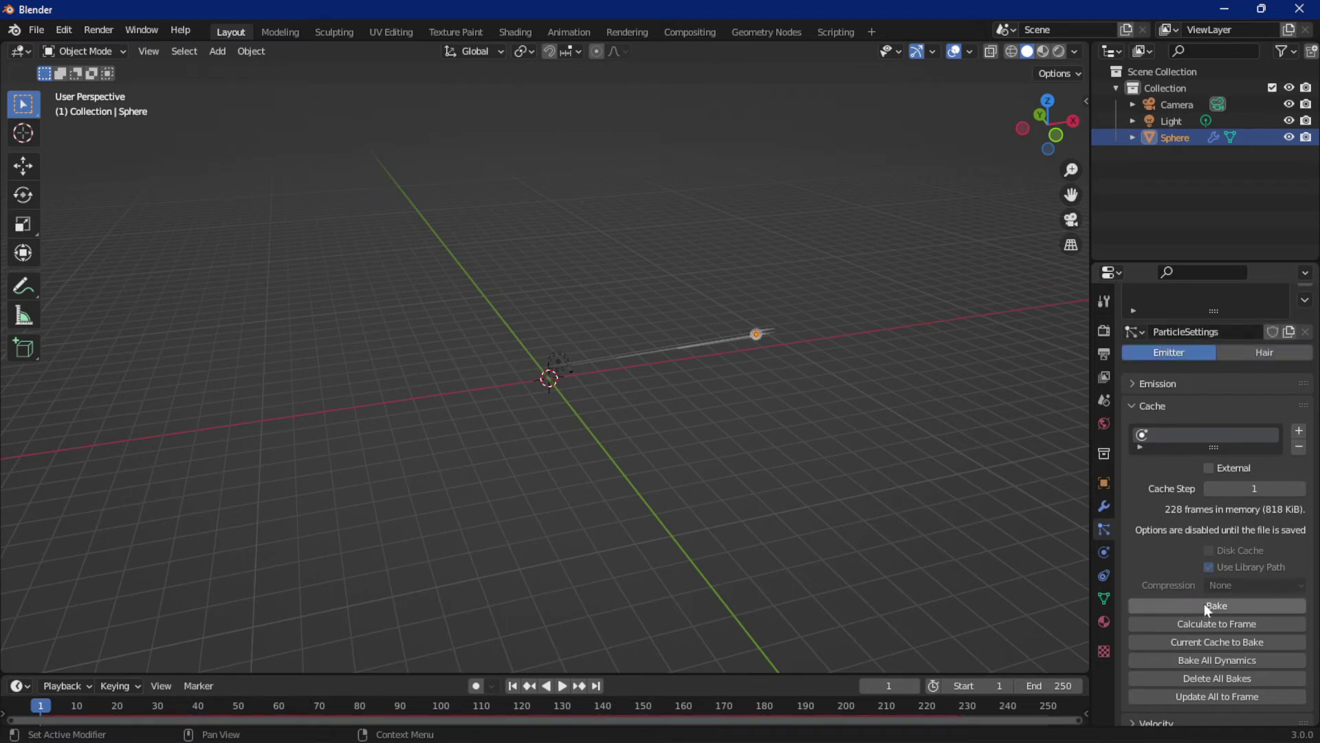
scroll(872, 418, up, 7)
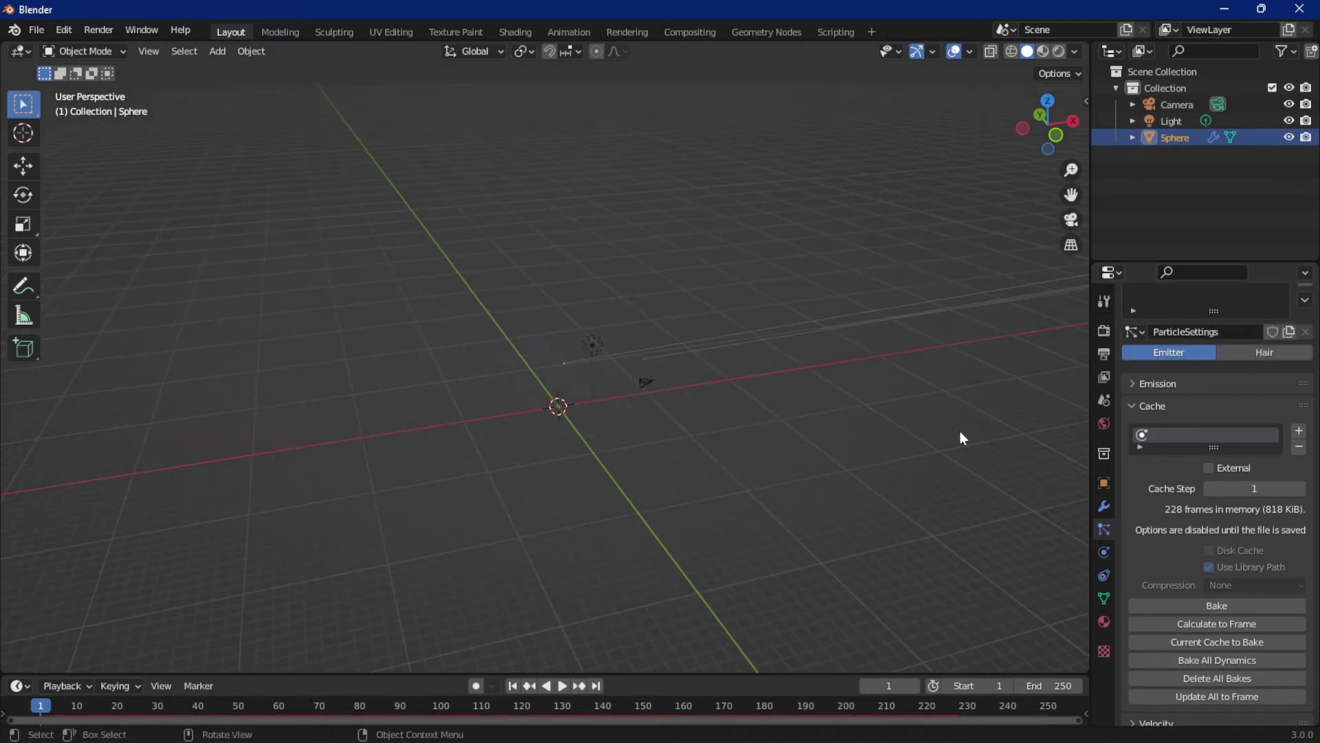
middle_drag(960, 431, 796, 421)
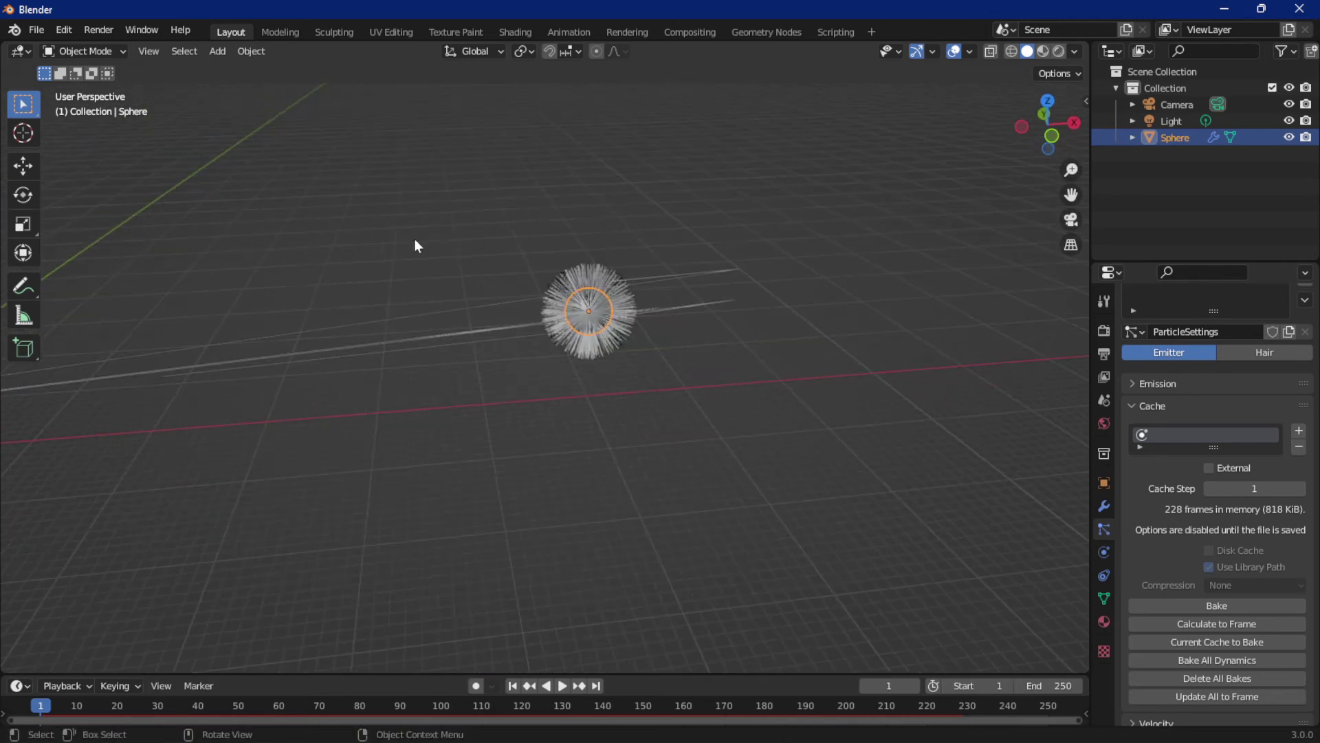
Add a new UV sphere mesh to the scene
click(218, 52)
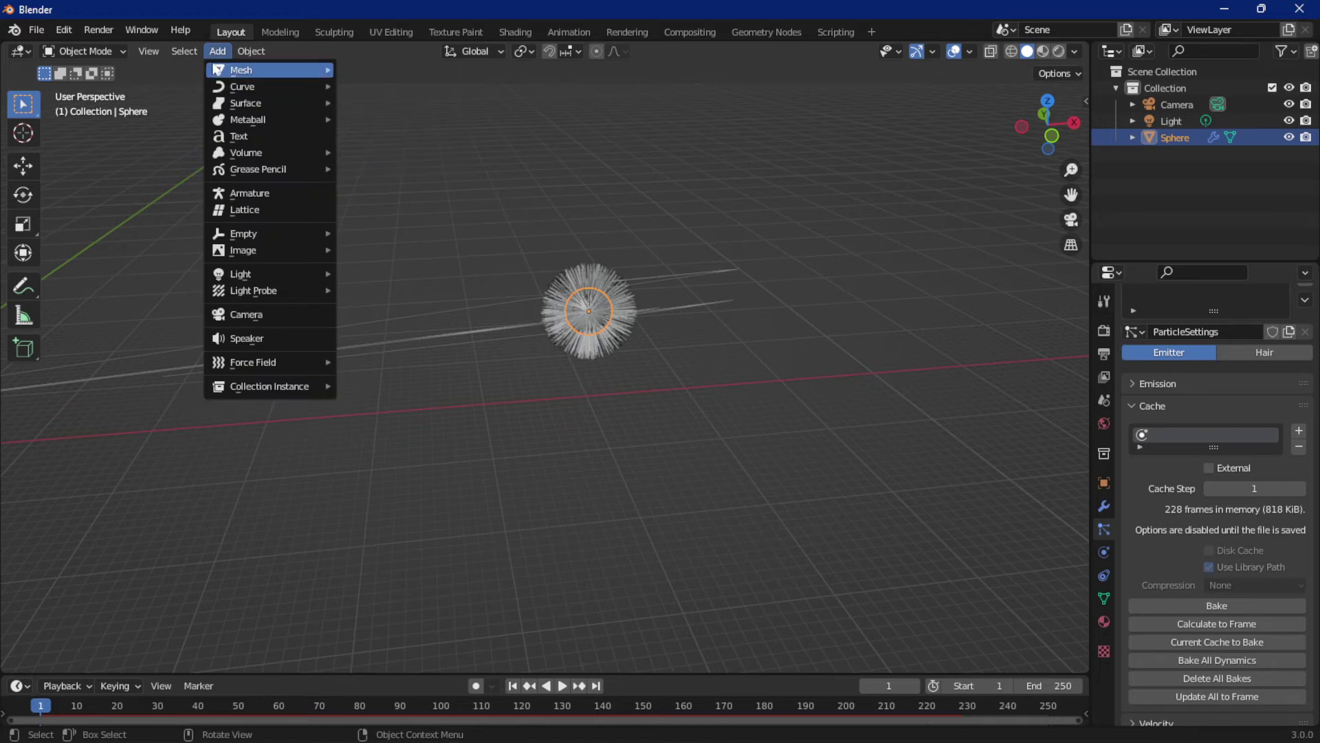
mouse_move(289, 69)
click(383, 120)
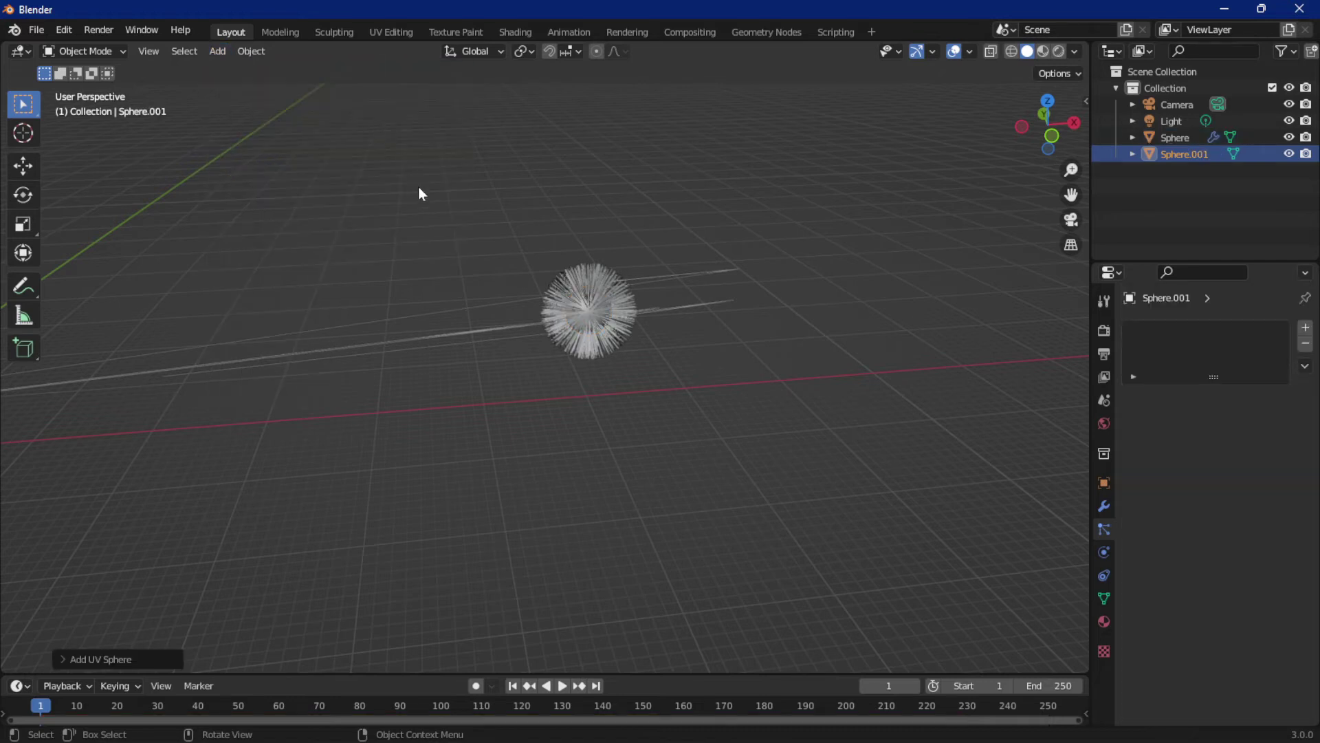
Undo the last sphere addition and snap the 3D cursor to the remaining particle sphere
key(ctrl+z)
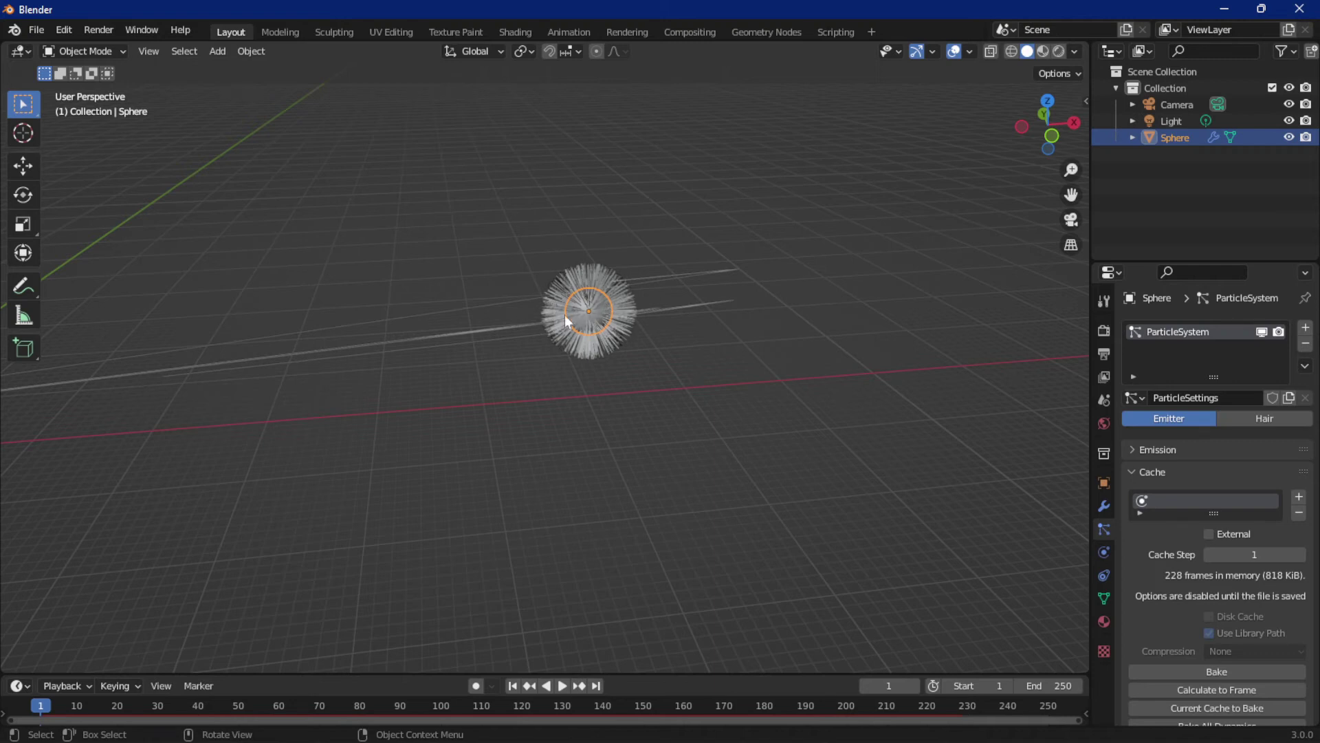
key(shift+s)
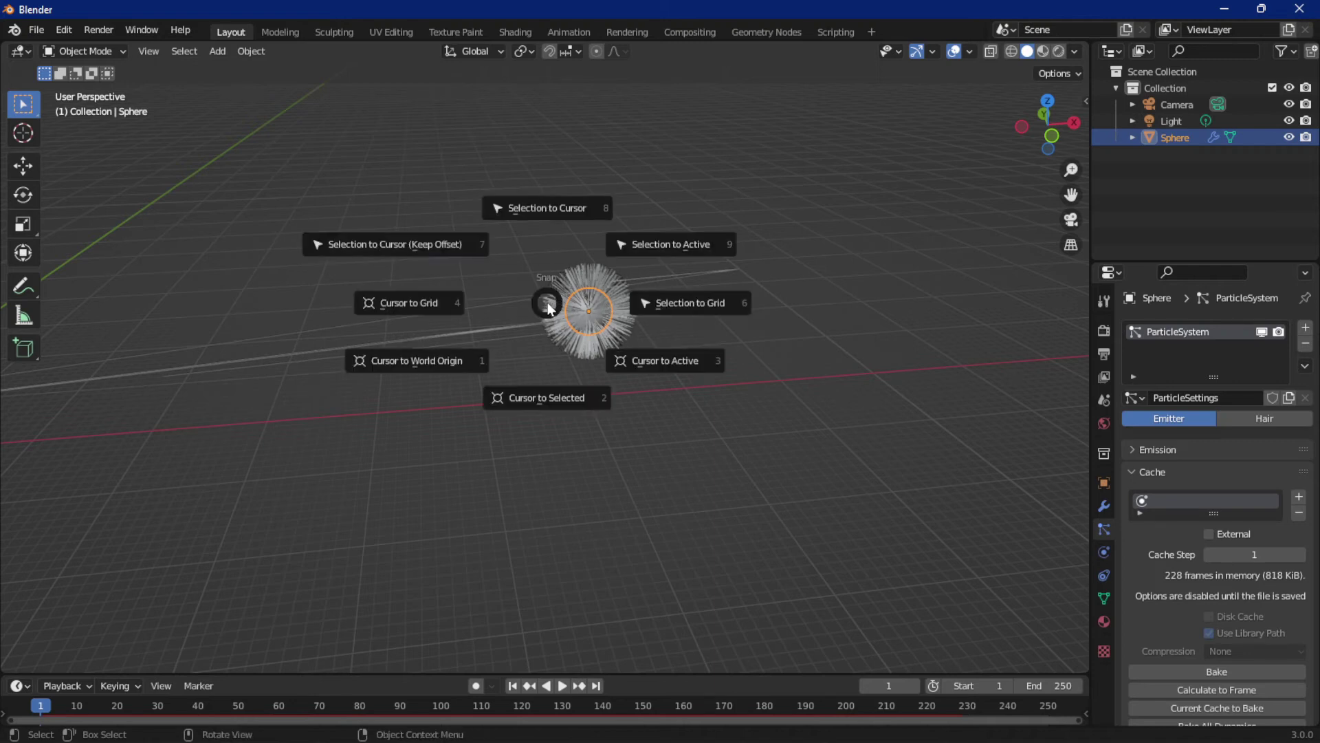
click(554, 414)
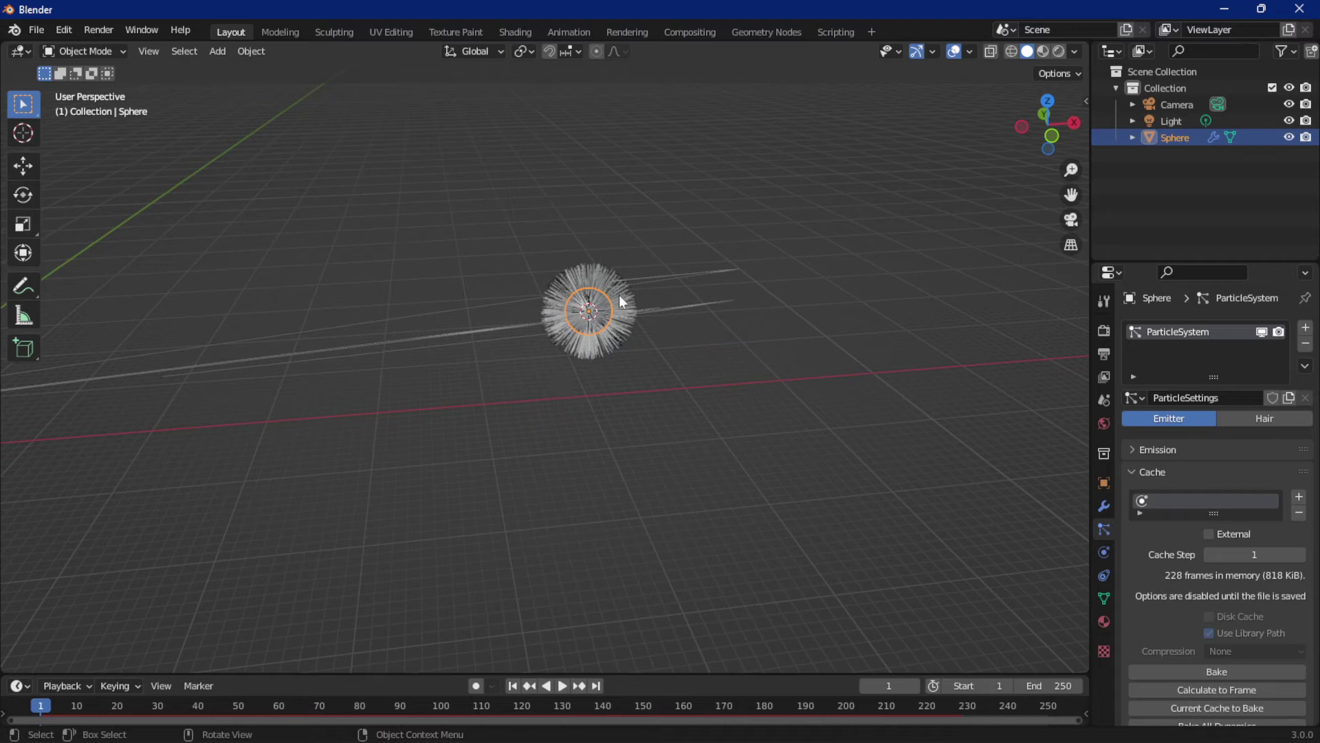
Move the original sphere away from the 3D cursor, and add a UV sphere with its own particle system at the cursor
key(g)
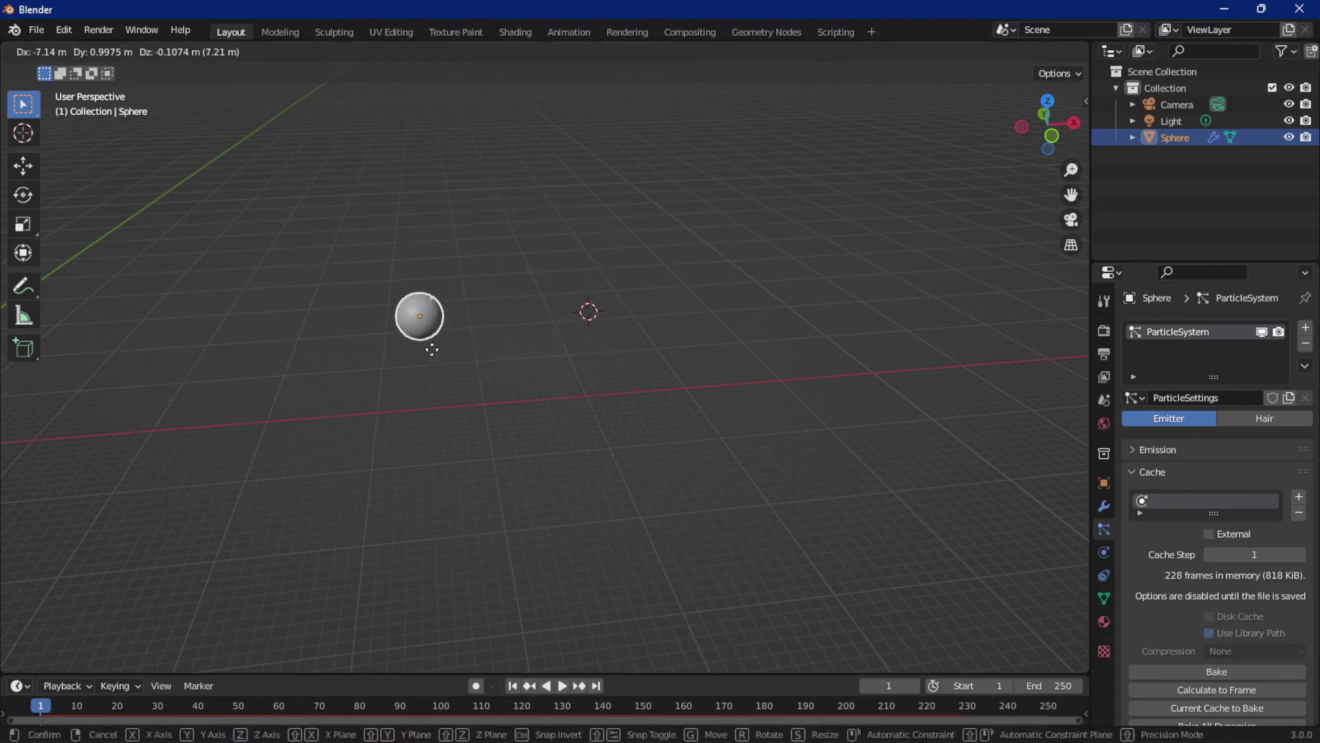
click(380, 324)
click(217, 51)
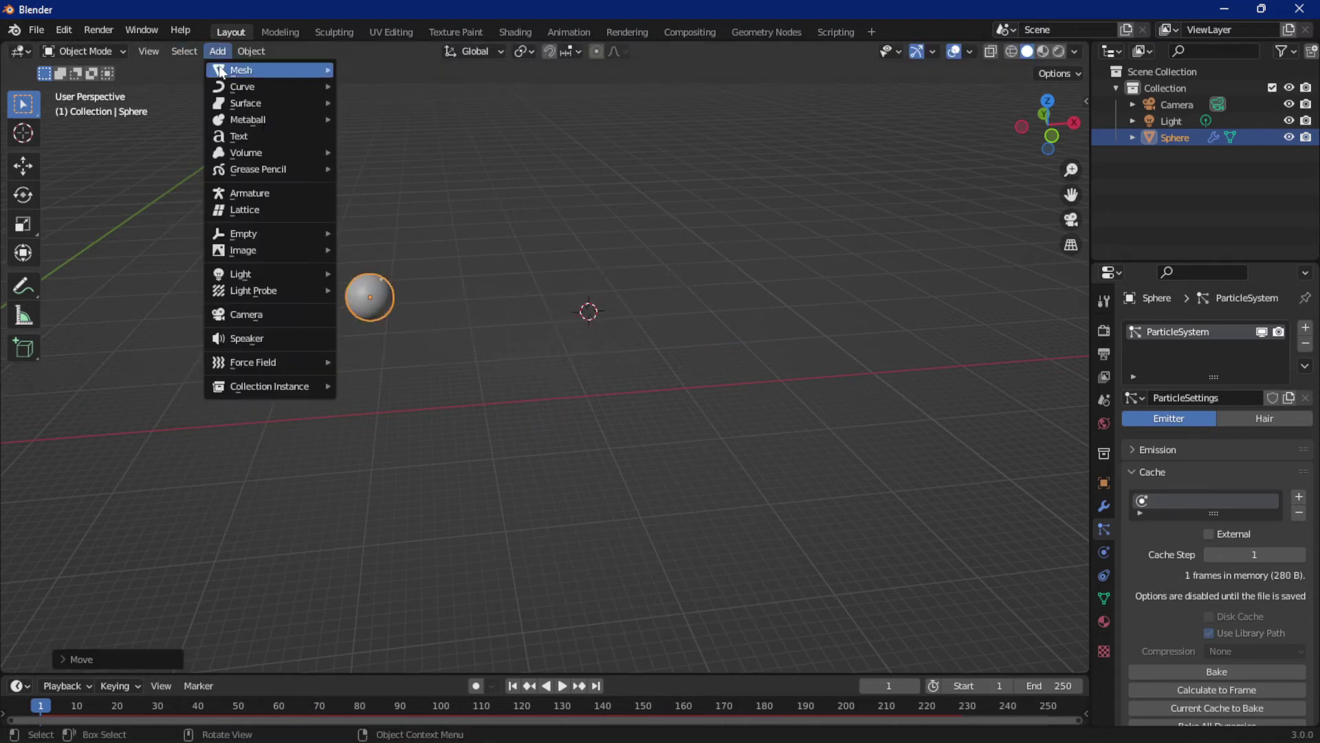
mouse_move(275, 69)
click(389, 125)
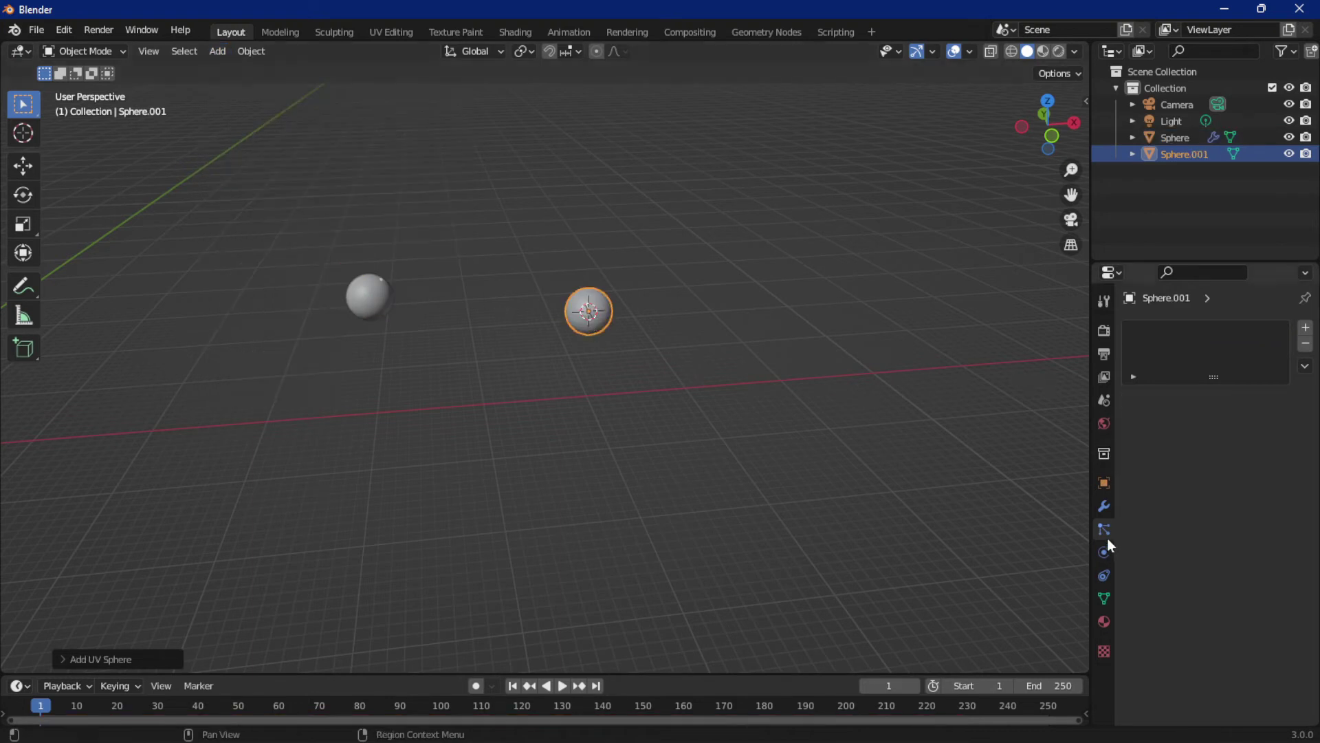
click(1306, 328)
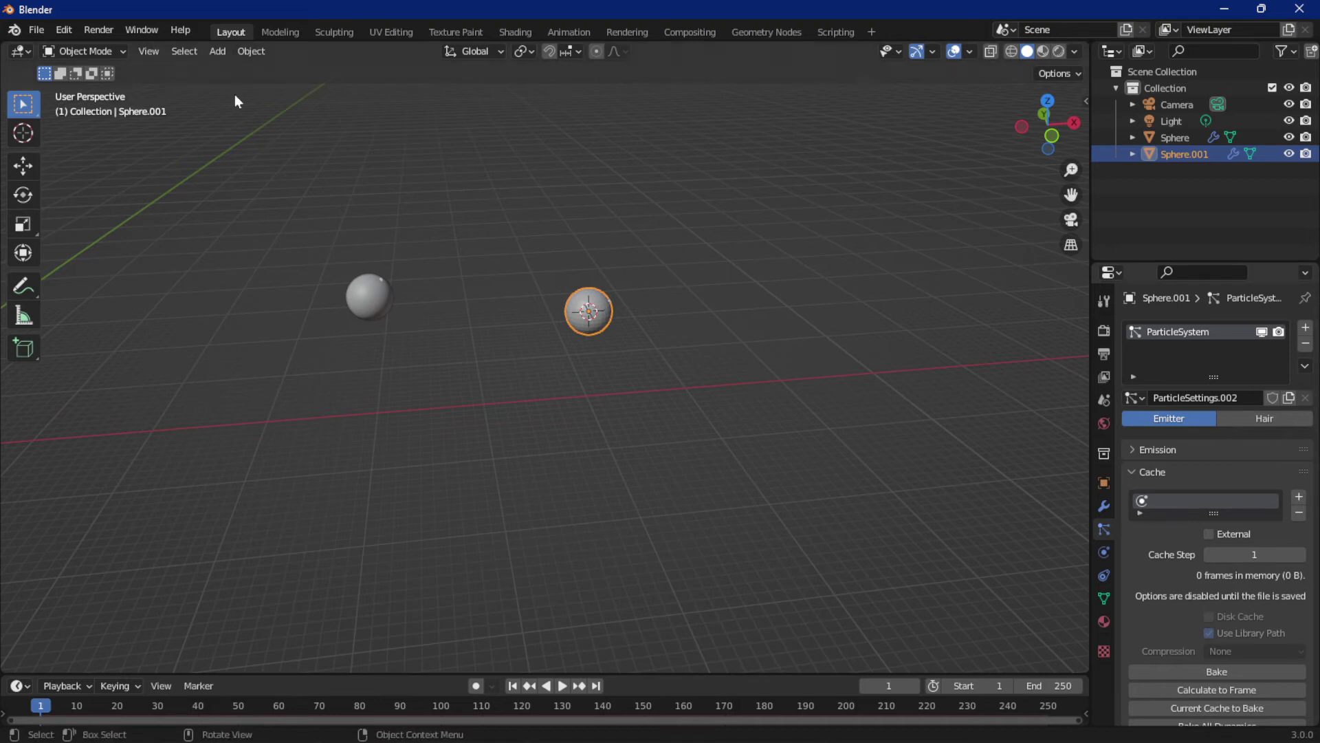
Select the original sphere and bake its particles with the new emitter in the scene
click(369, 284)
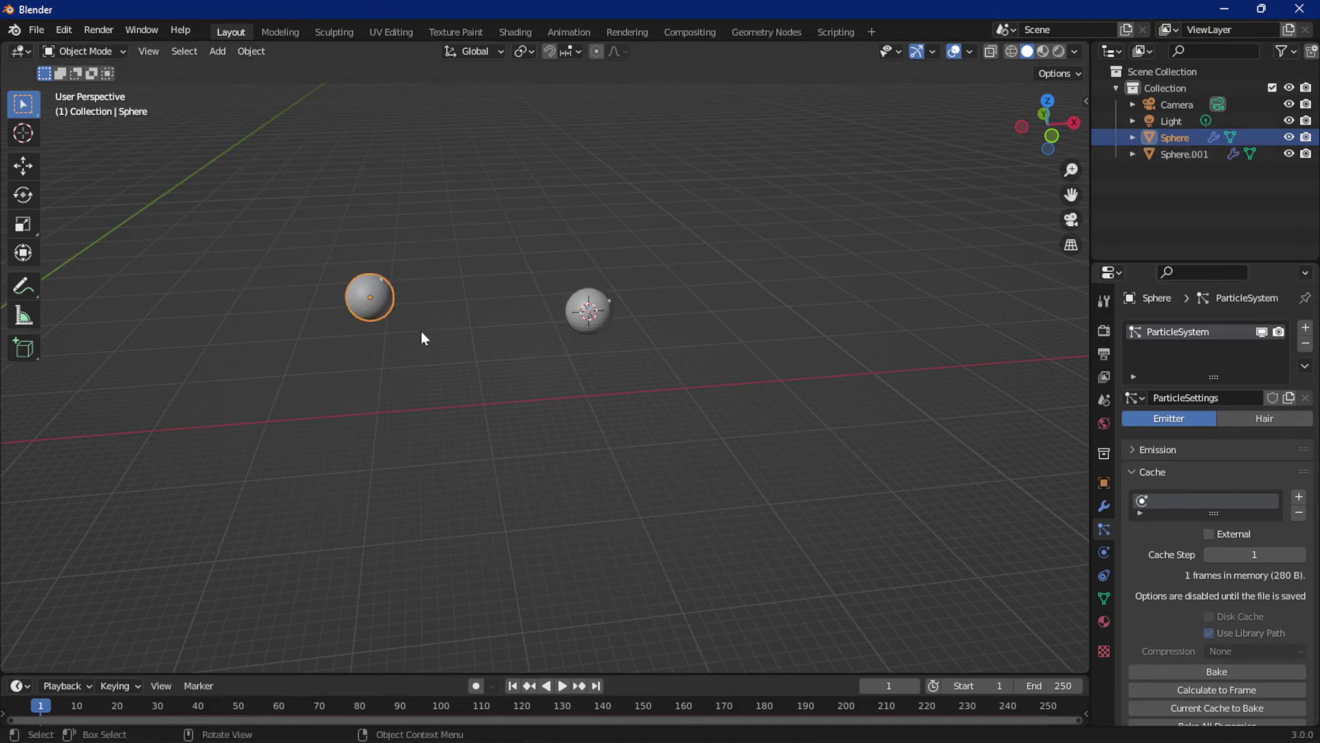
click(1180, 669)
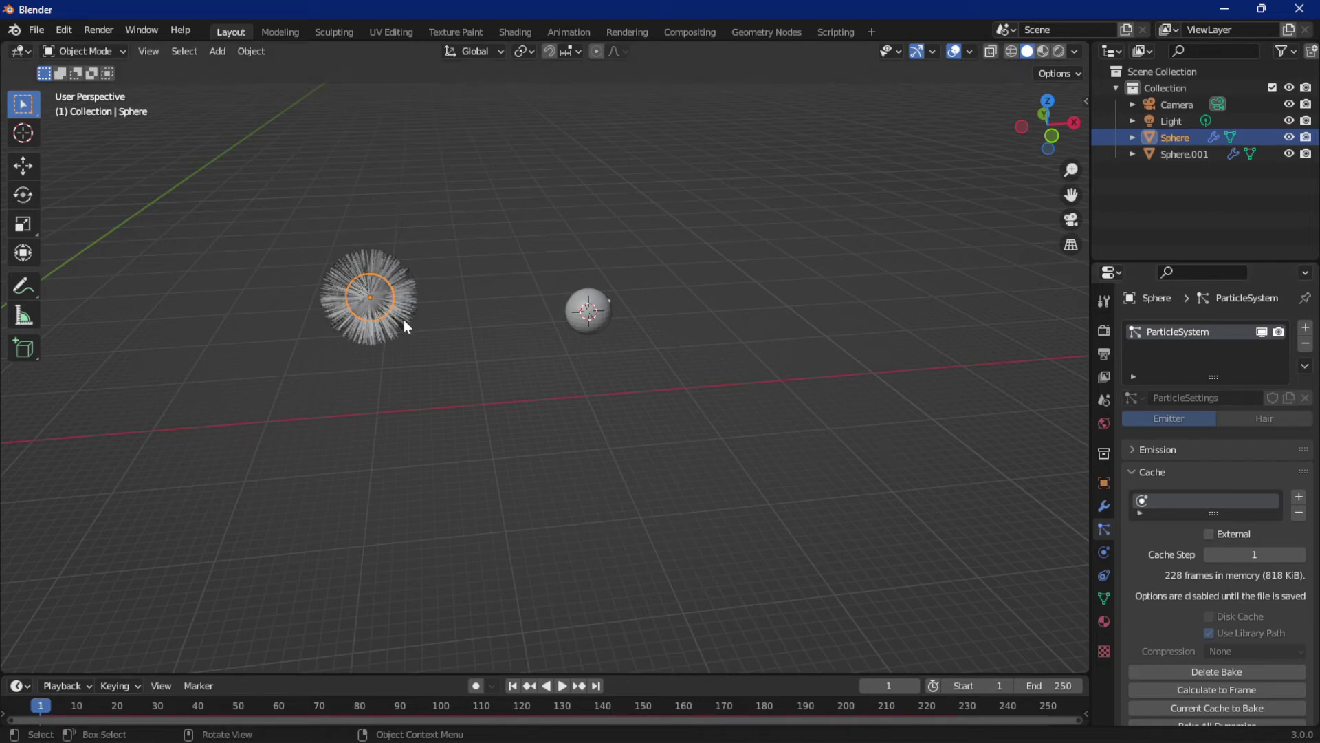
Compare the particle render settings of both spheres and look through the original sphere's cache, physics and render settings
scroll(1187, 490, down, 12)
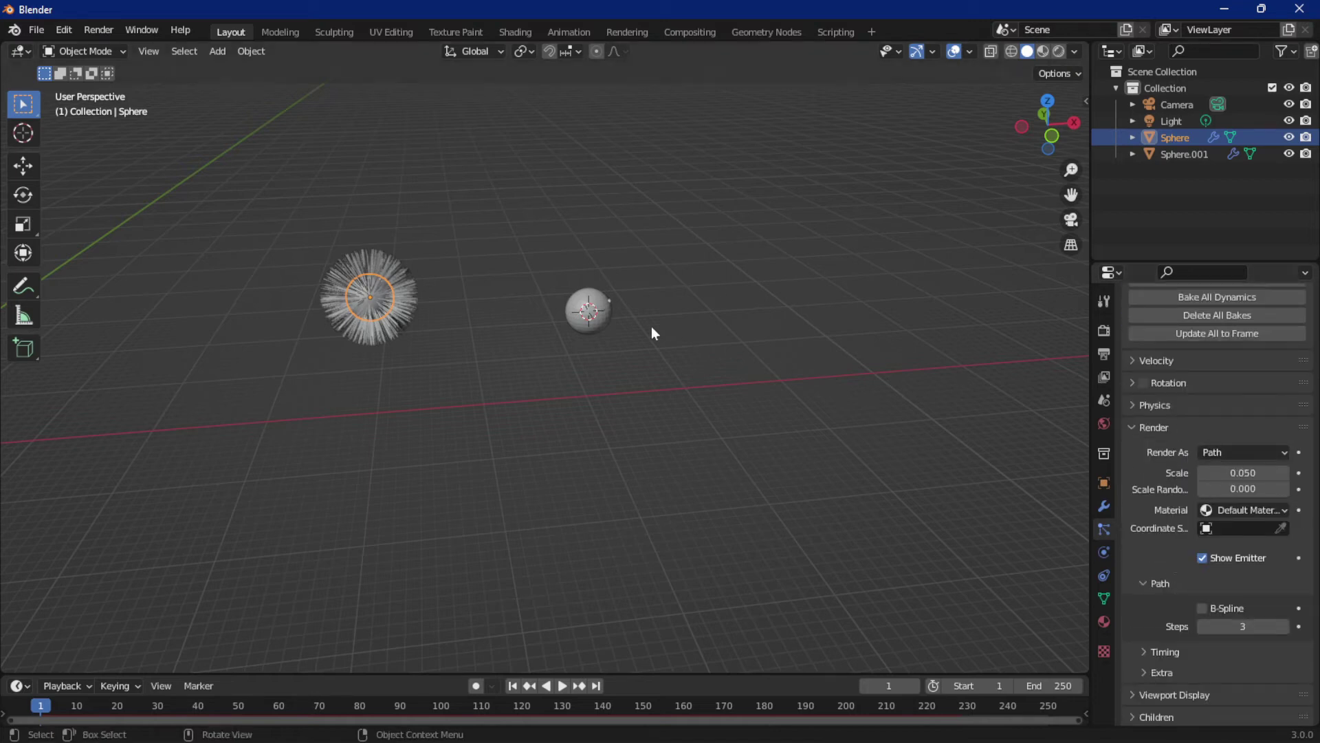
click(601, 313)
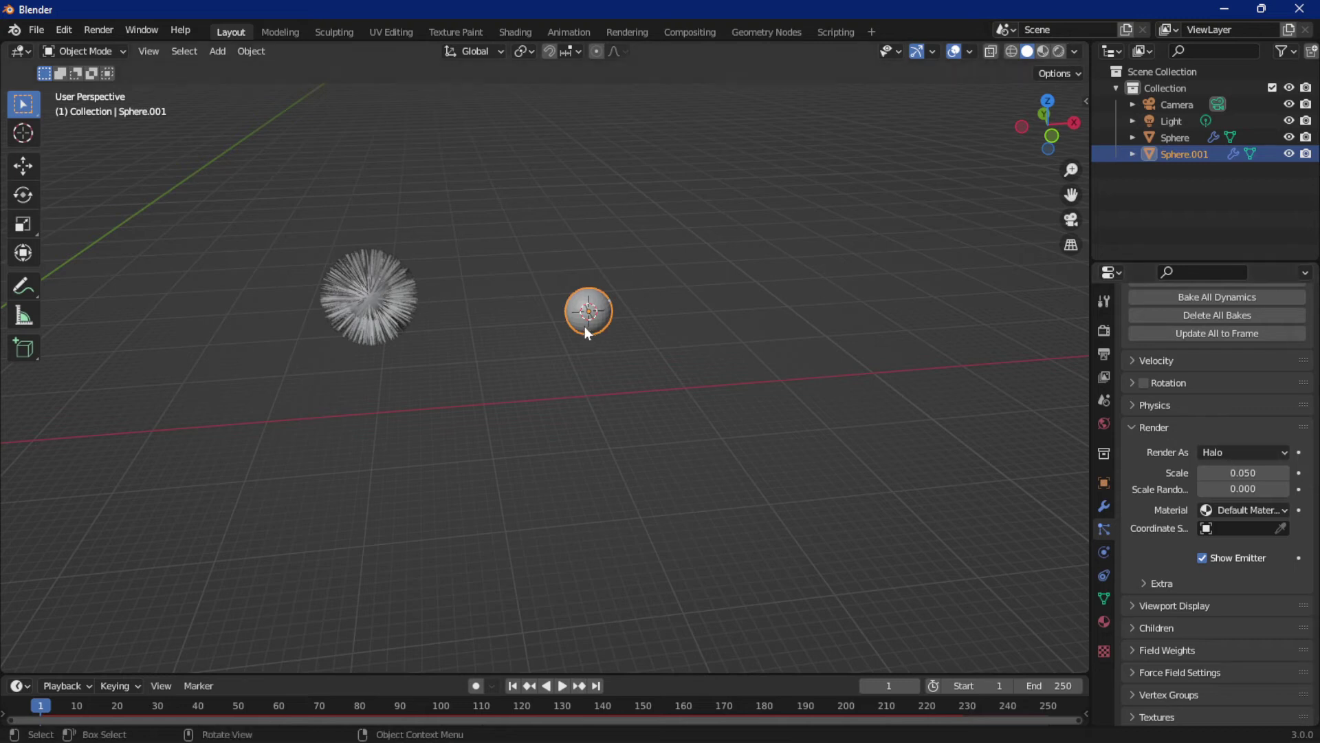
click(376, 278)
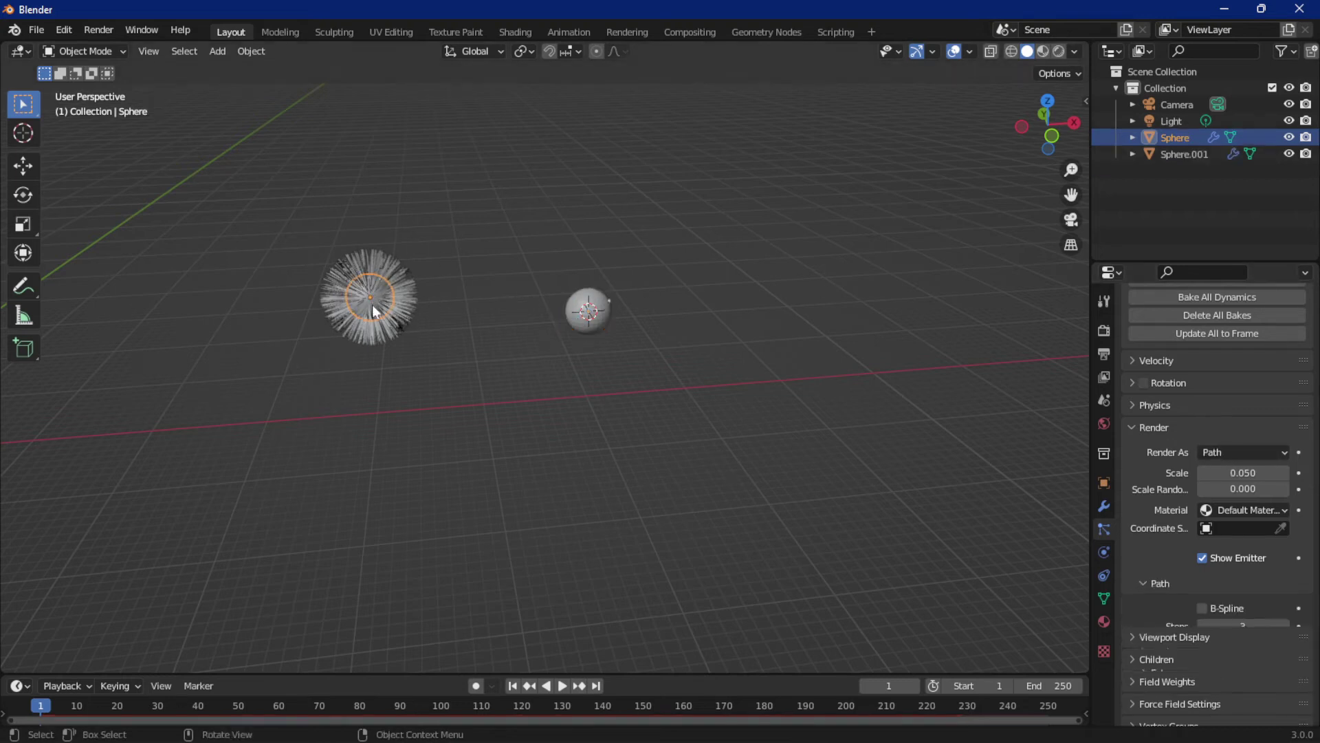
scroll(1186, 443, up, 3)
scroll(1186, 442, up, 7)
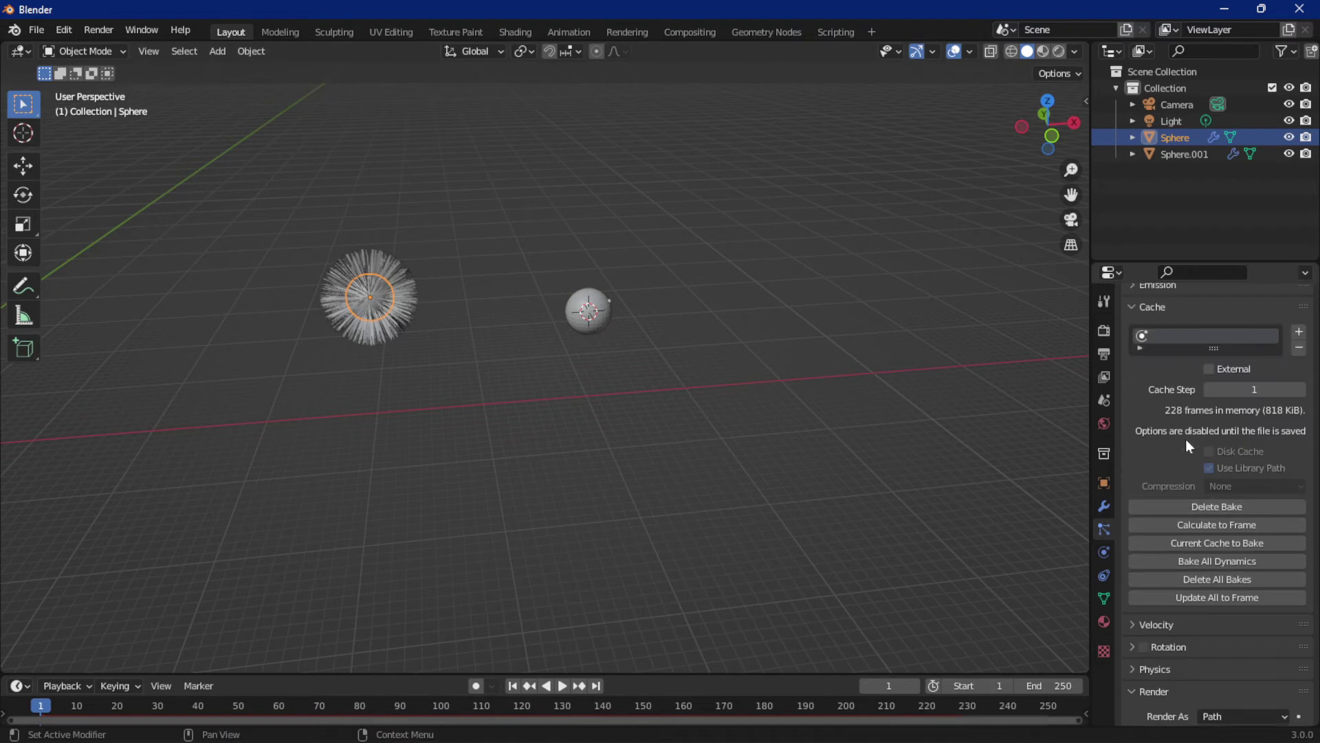
scroll(1192, 543, down, 5)
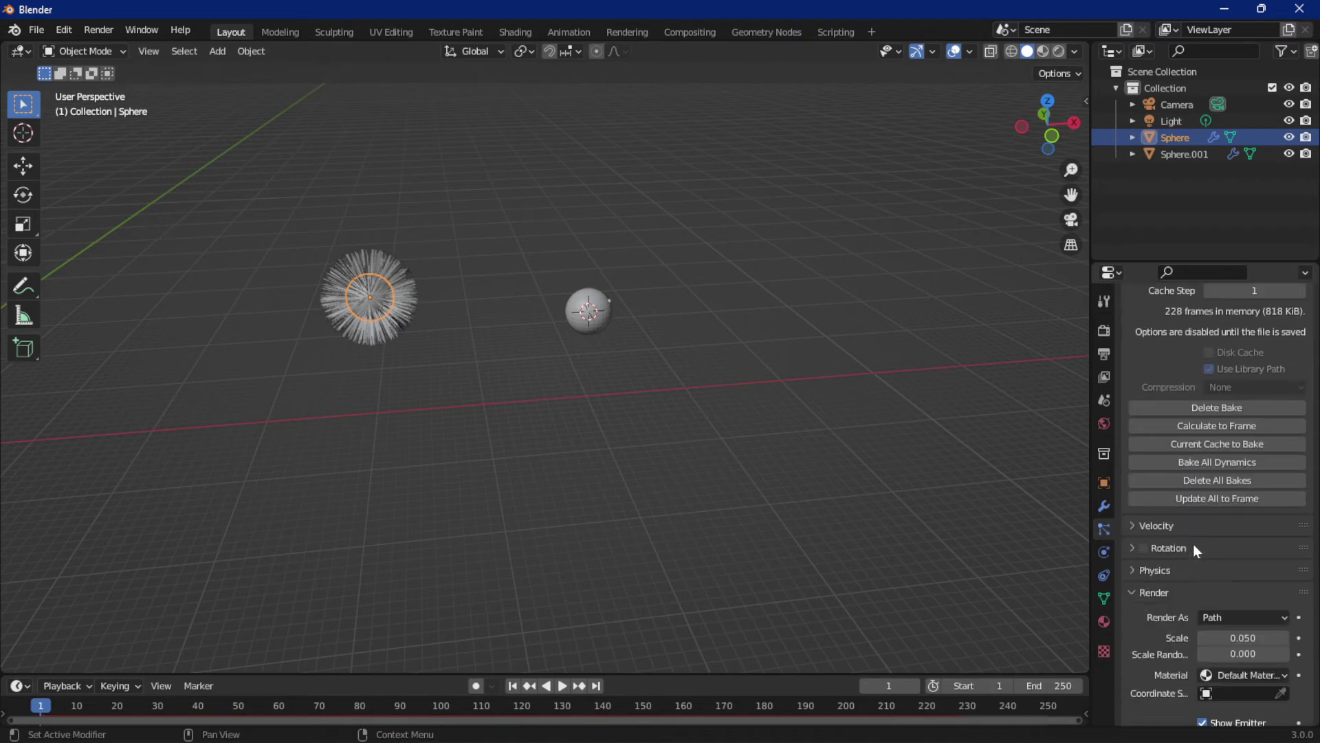
click(1153, 571)
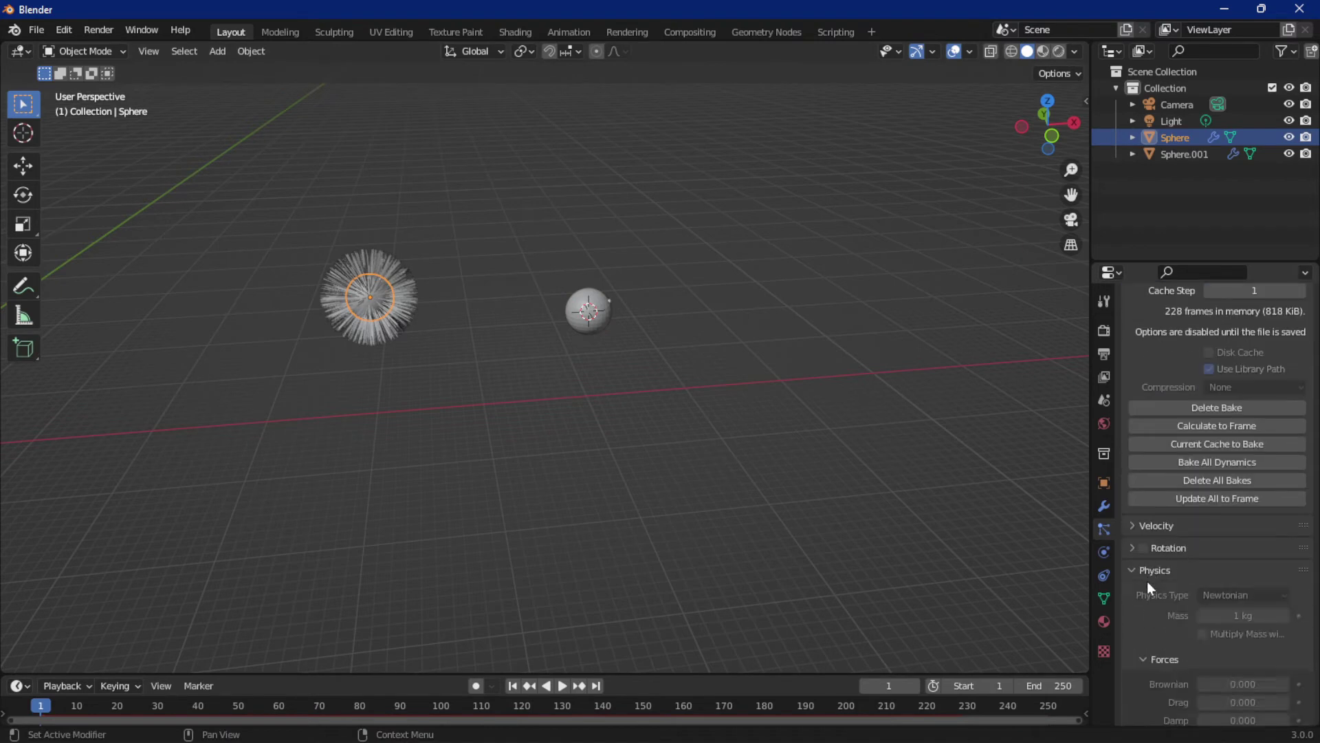
click(1142, 571)
click(1141, 592)
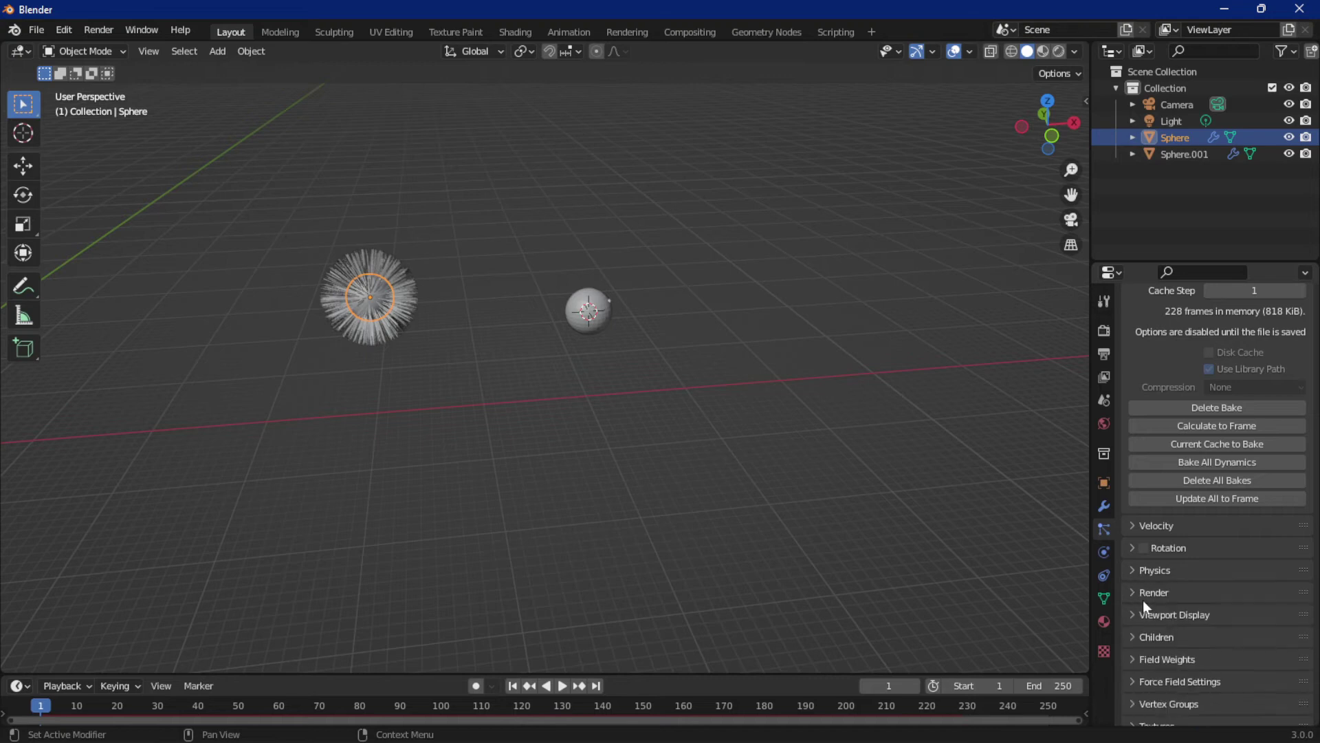
scroll(1167, 372, up, 5)
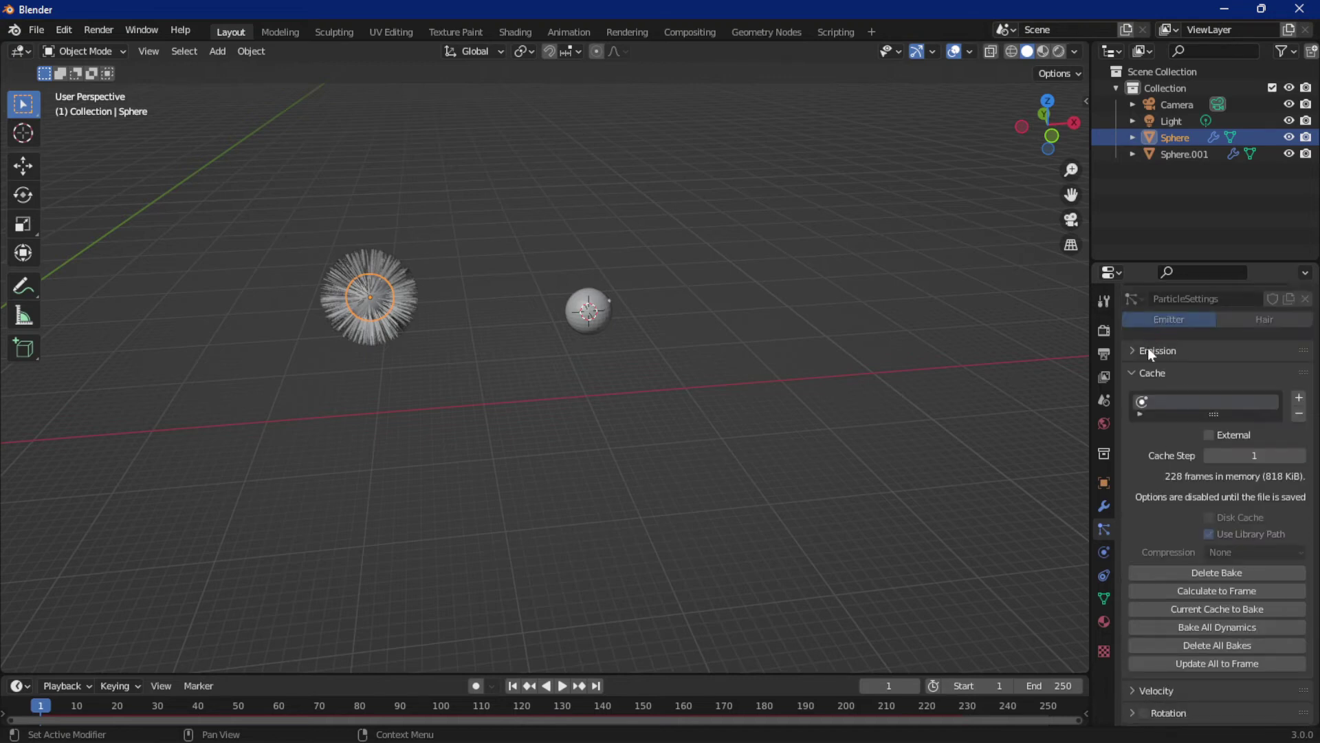
click(1150, 372)
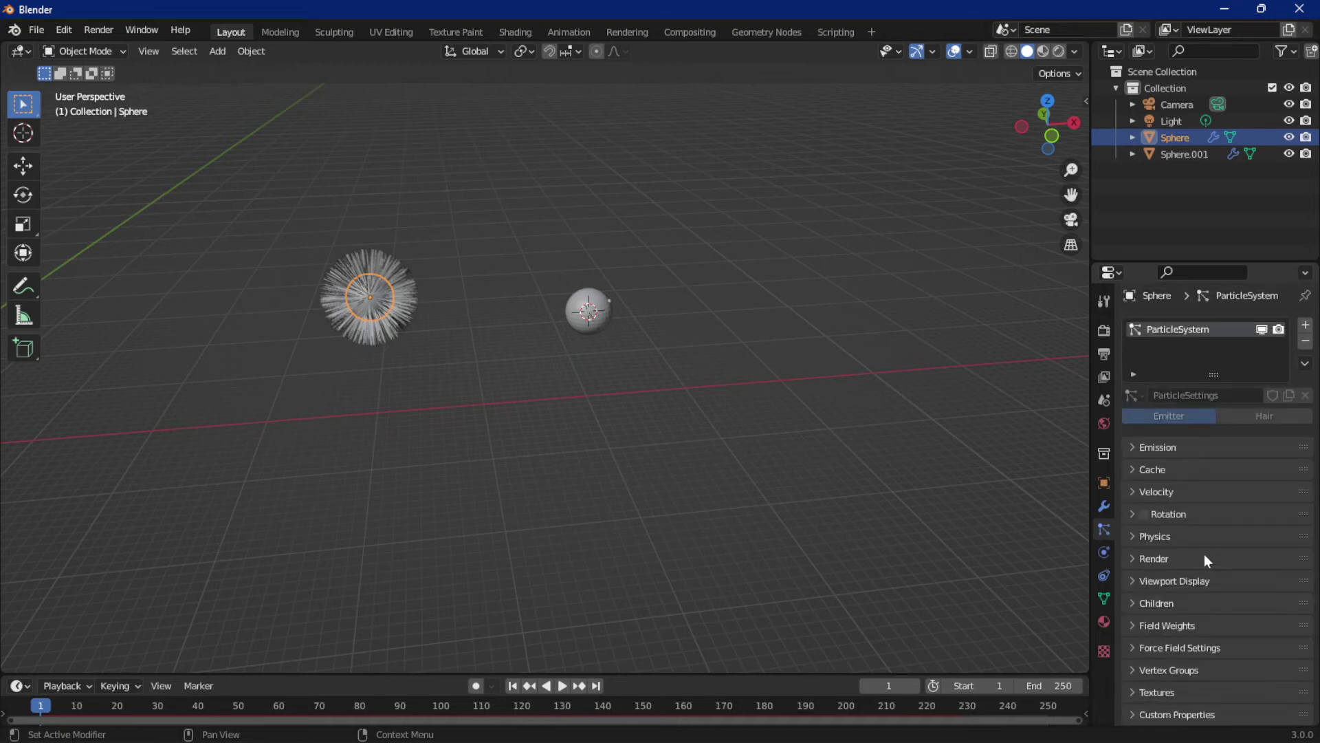
click(1177, 559)
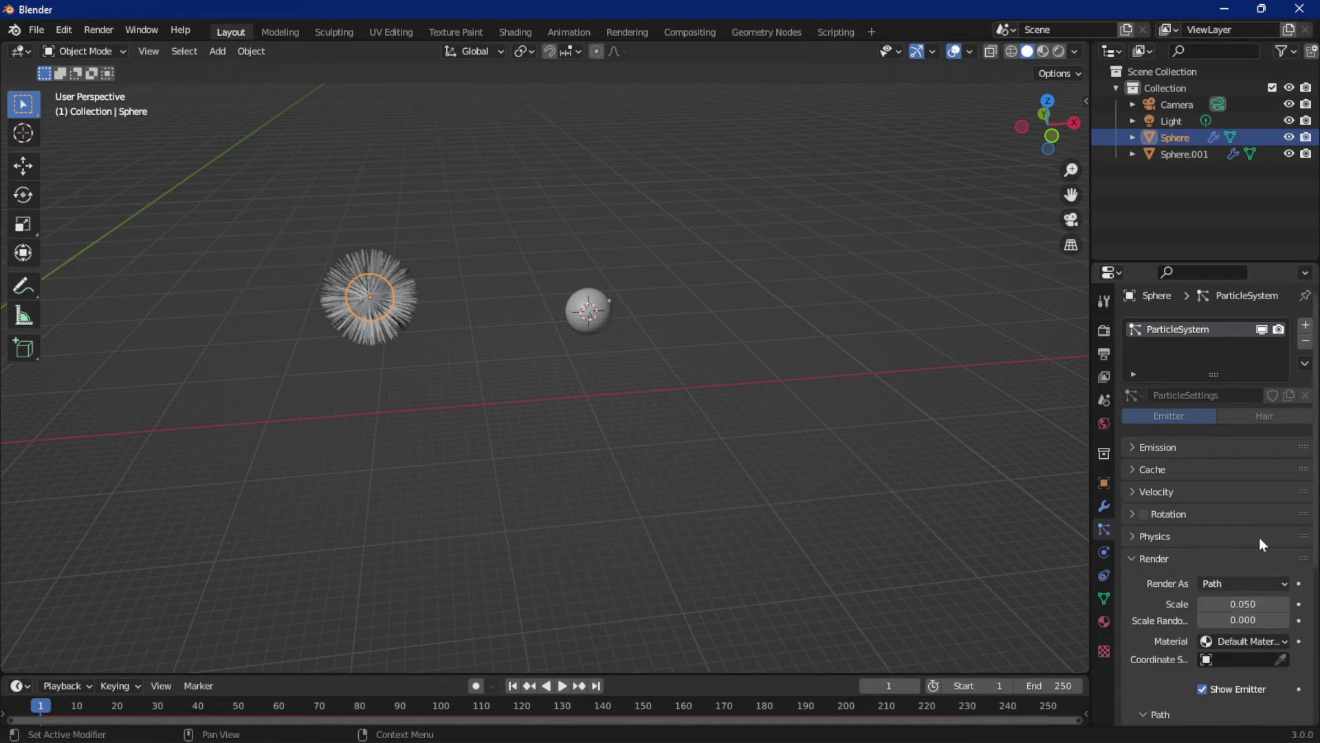
click(1149, 537)
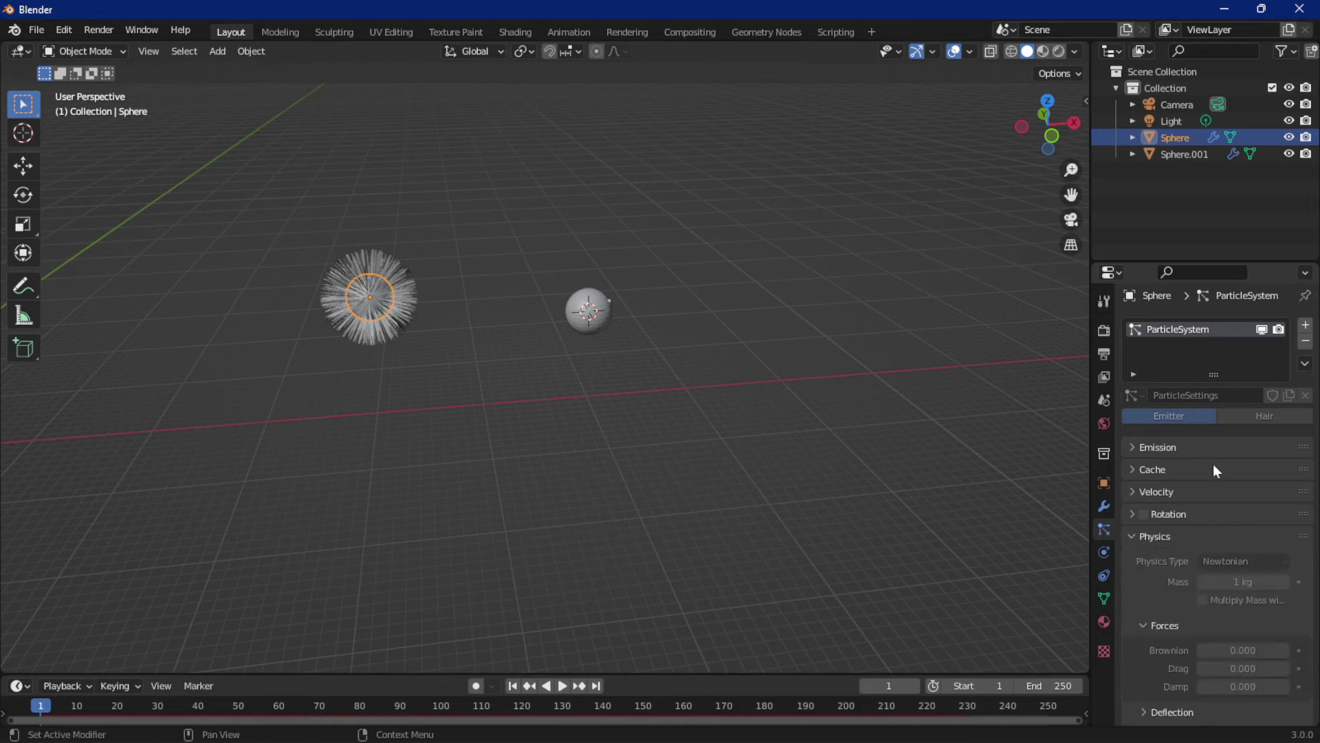
Delete the original sphere's particle bake and set its particle physics type to Keyed
click(1190, 474)
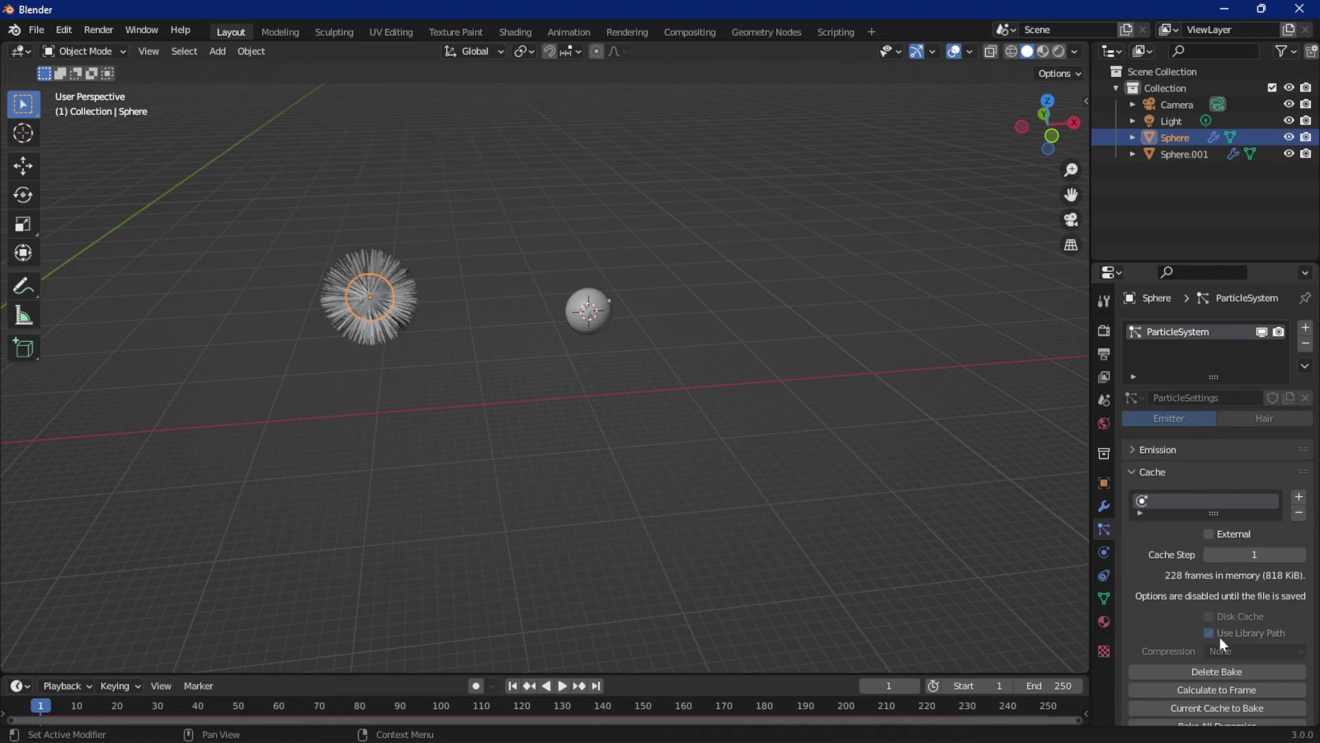
click(1220, 672)
click(1137, 473)
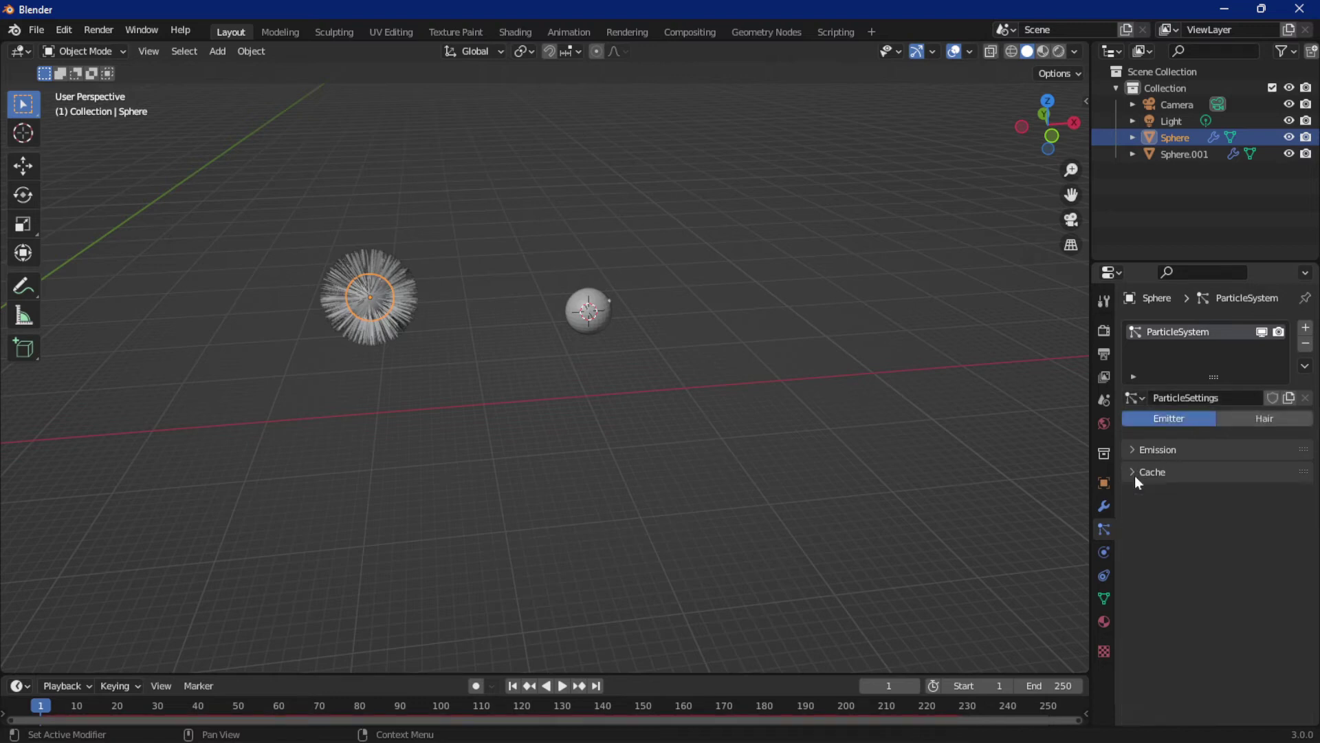
click(1234, 565)
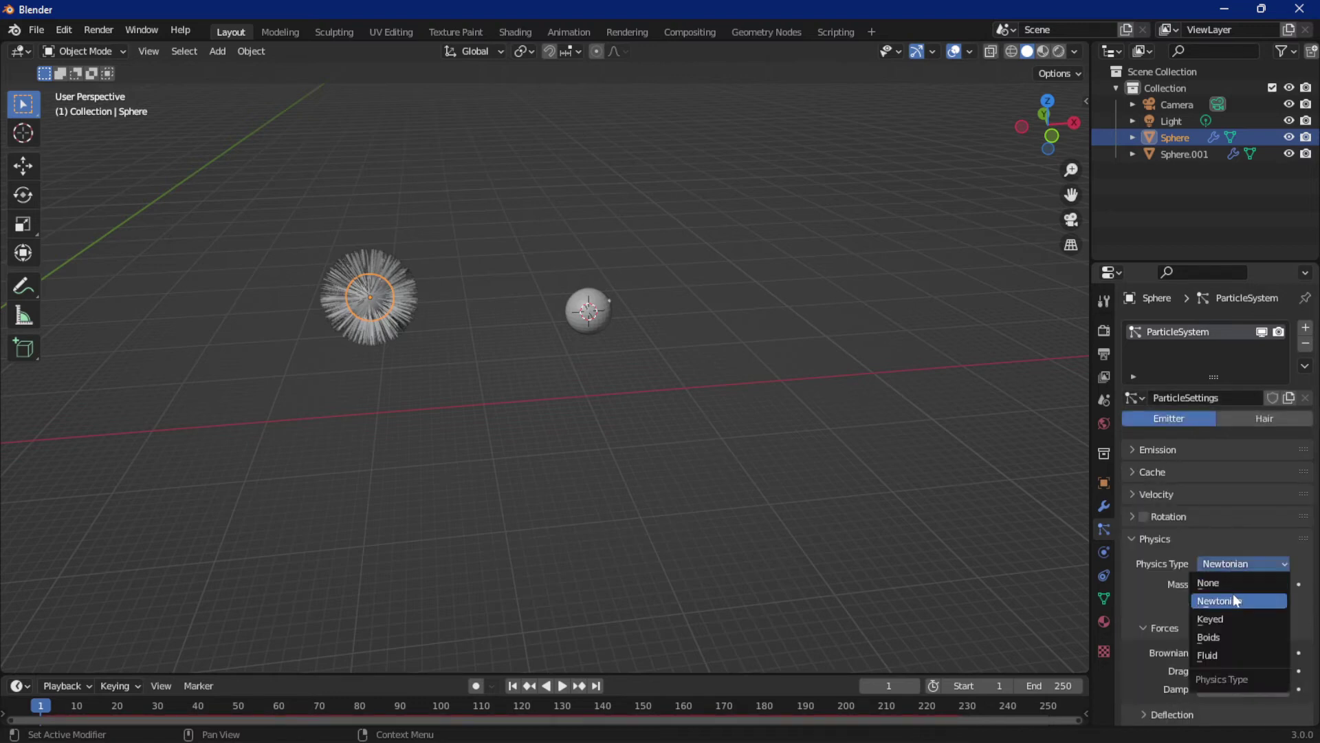
click(1219, 616)
Add Sphere.001's particle system as a keyed target in the original sphere's physics relations, and add a second empty target entry
scroll(1219, 593, down, 5)
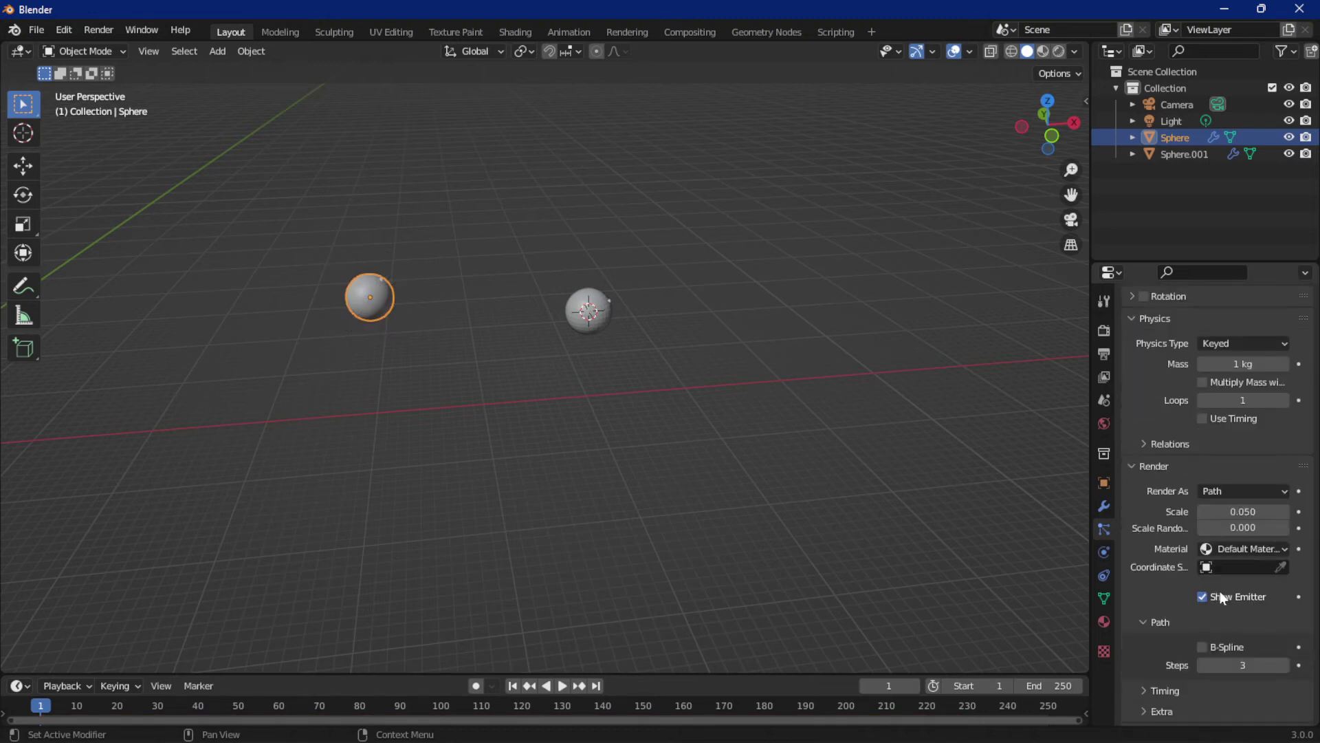
scroll(1220, 580, up, 1)
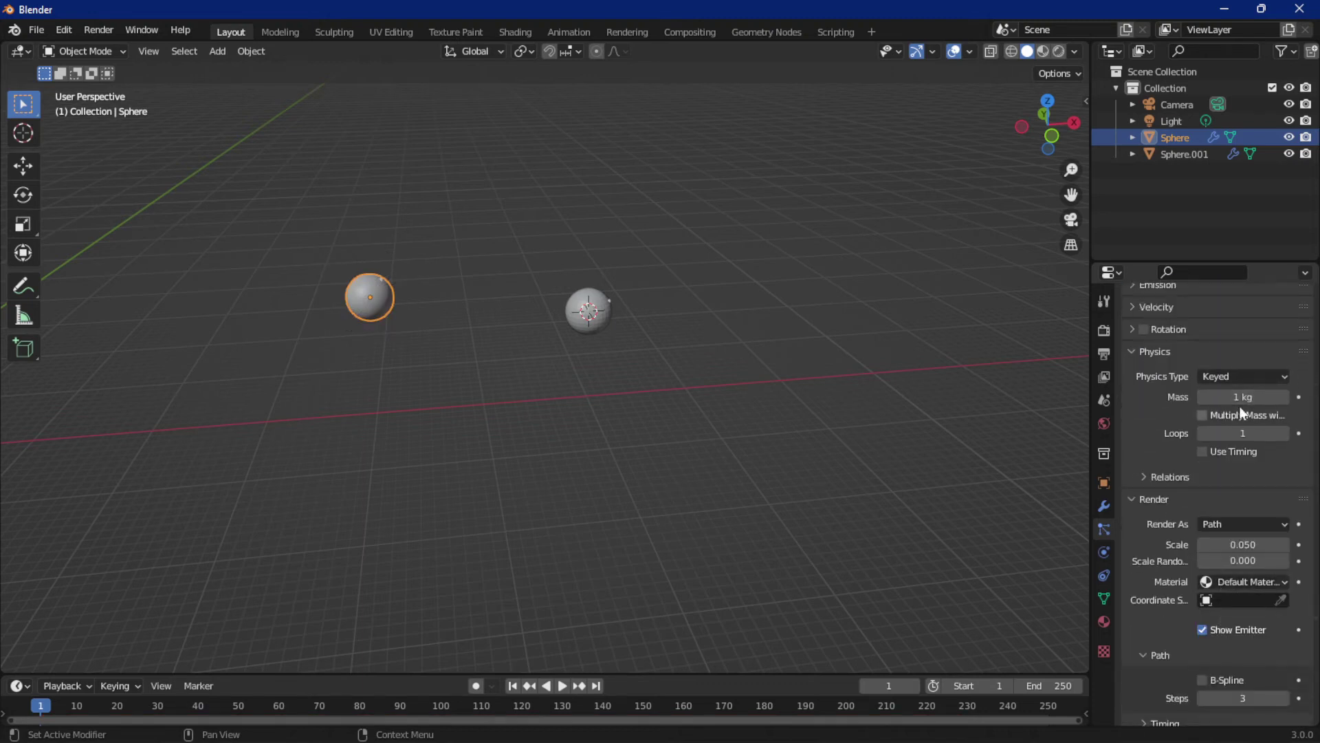
click(1173, 476)
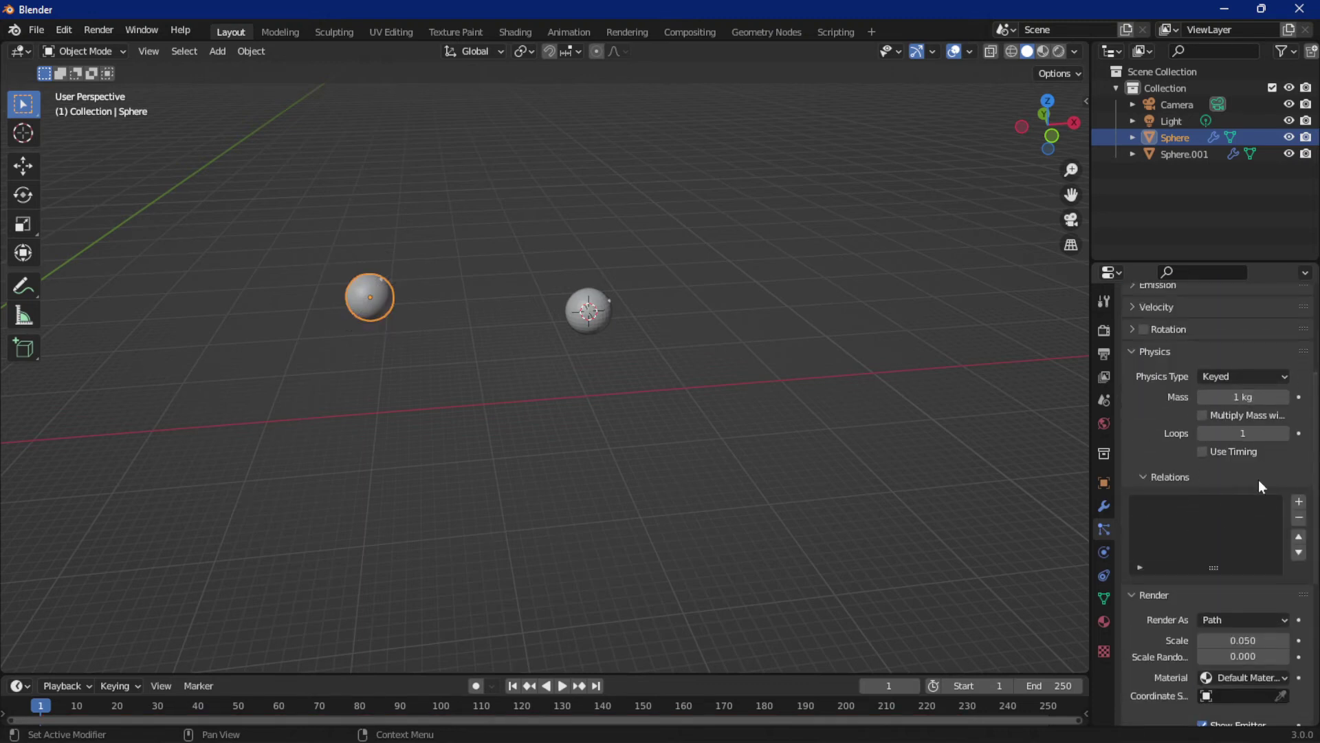
click(1299, 502)
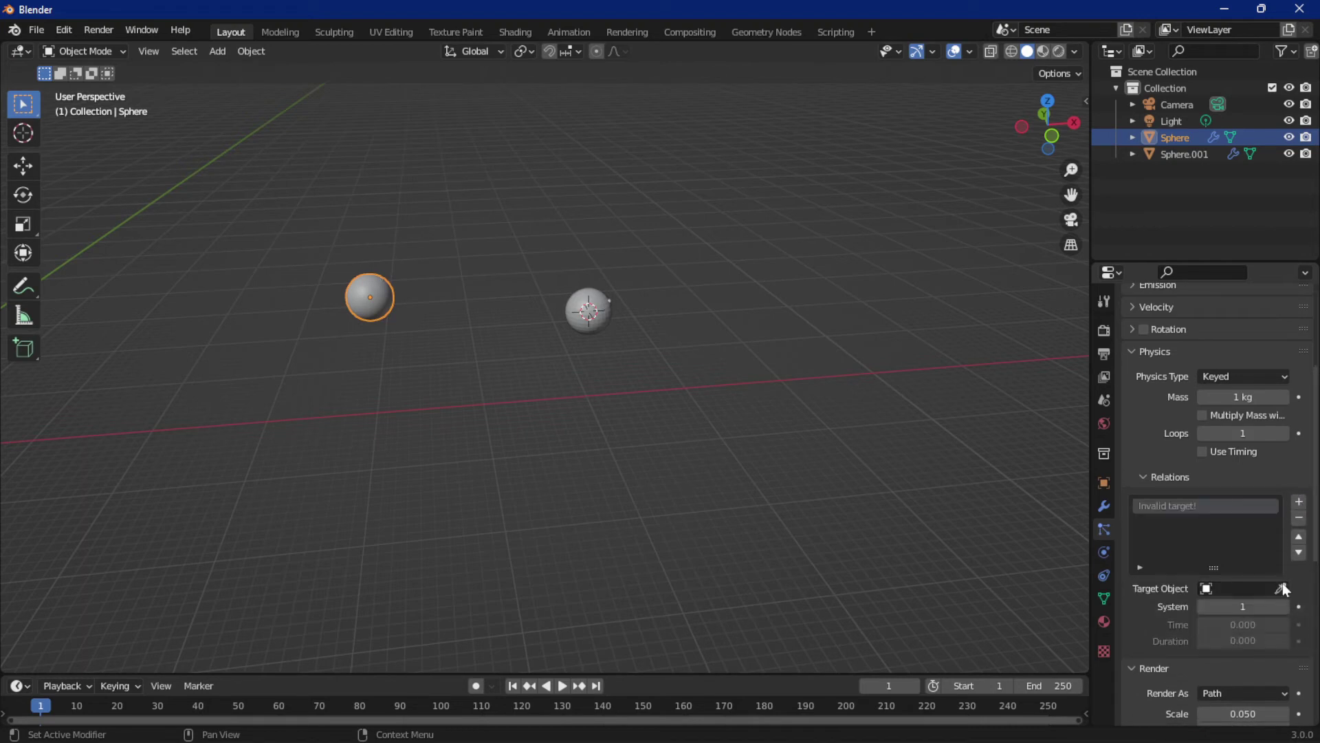
click(1284, 589)
click(589, 315)
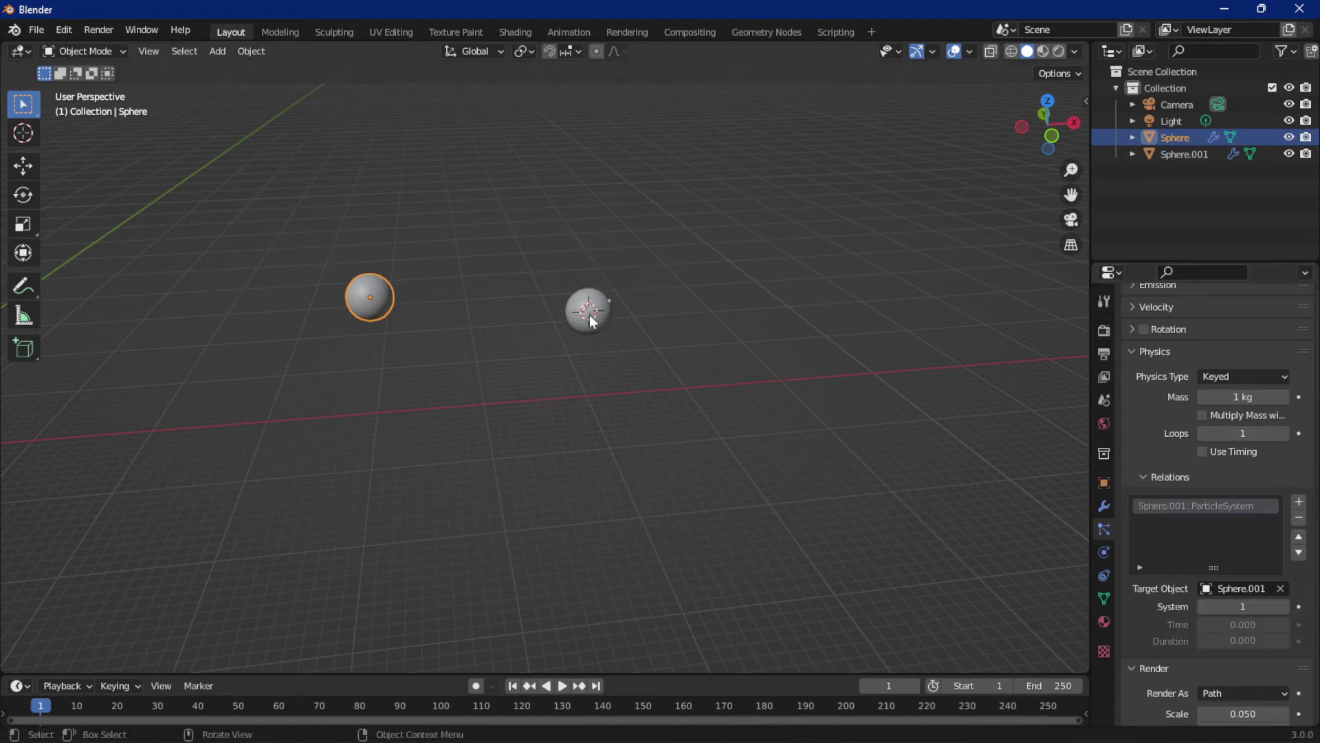
click(1300, 502)
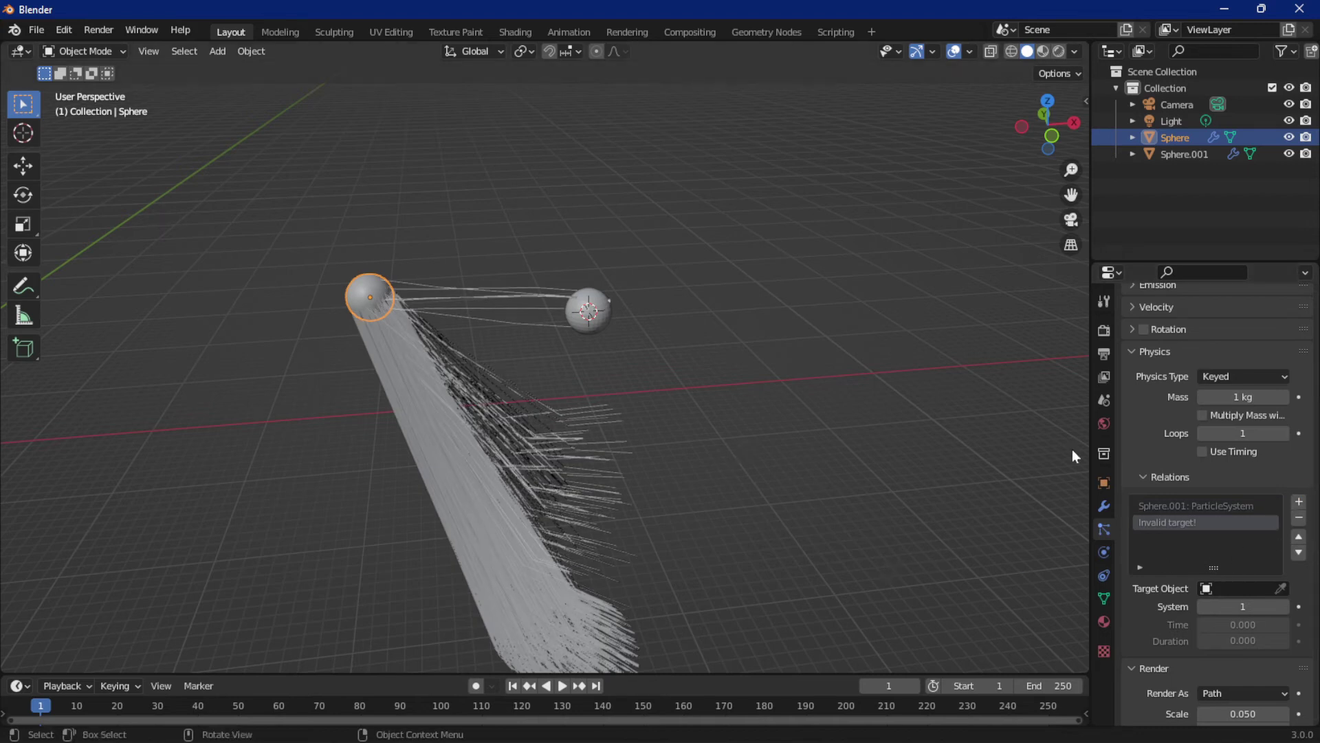
Inspect the keyed particle paths between the two spheres along with the remaining particle settings, and play the animation
scroll(1149, 389, up, 5)
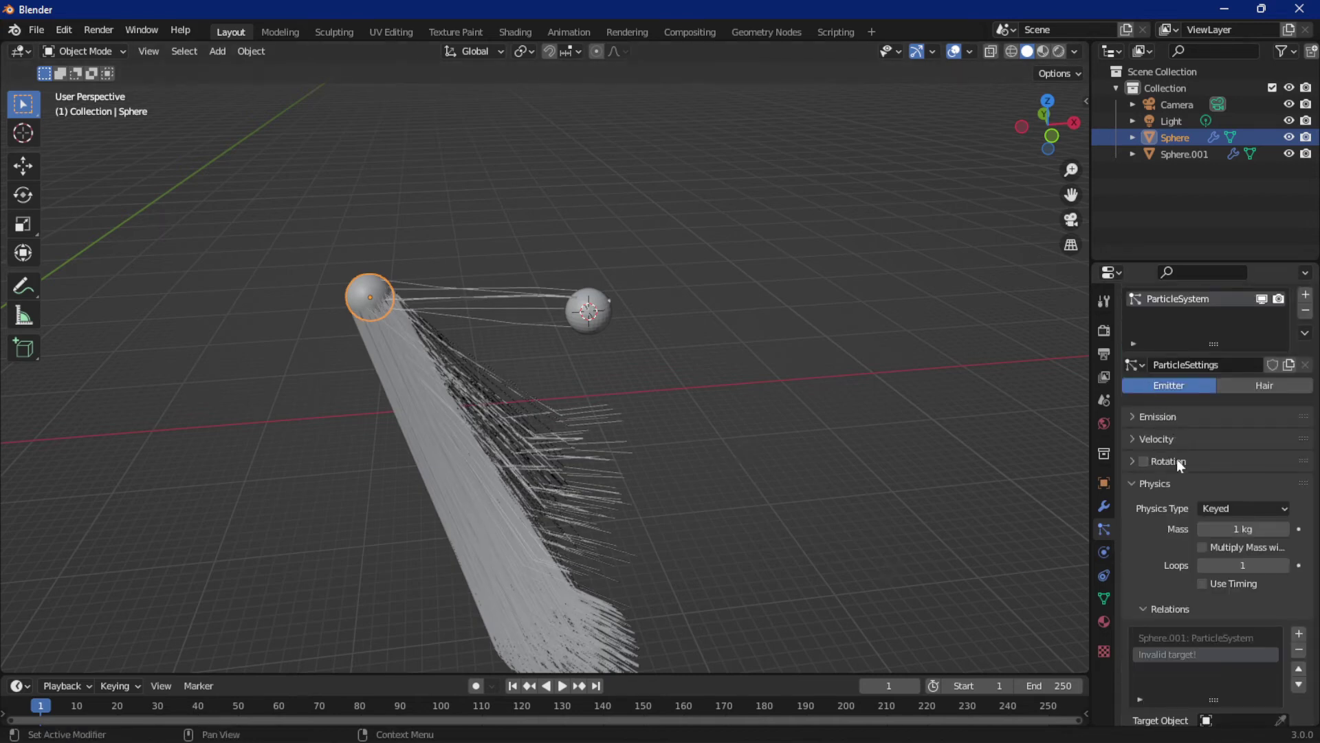
scroll(1218, 529, down, 6)
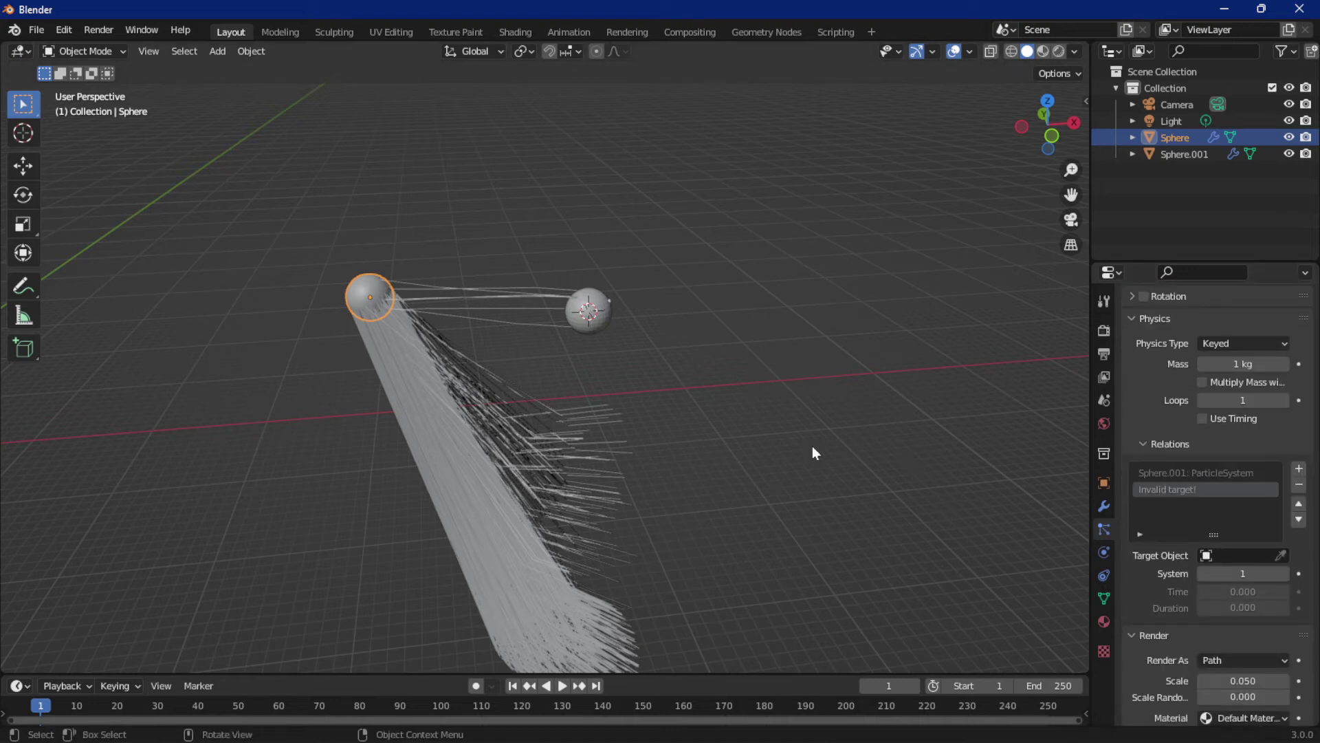
middle_drag(814, 453, 666, 285)
middle_drag(699, 328, 688, 298)
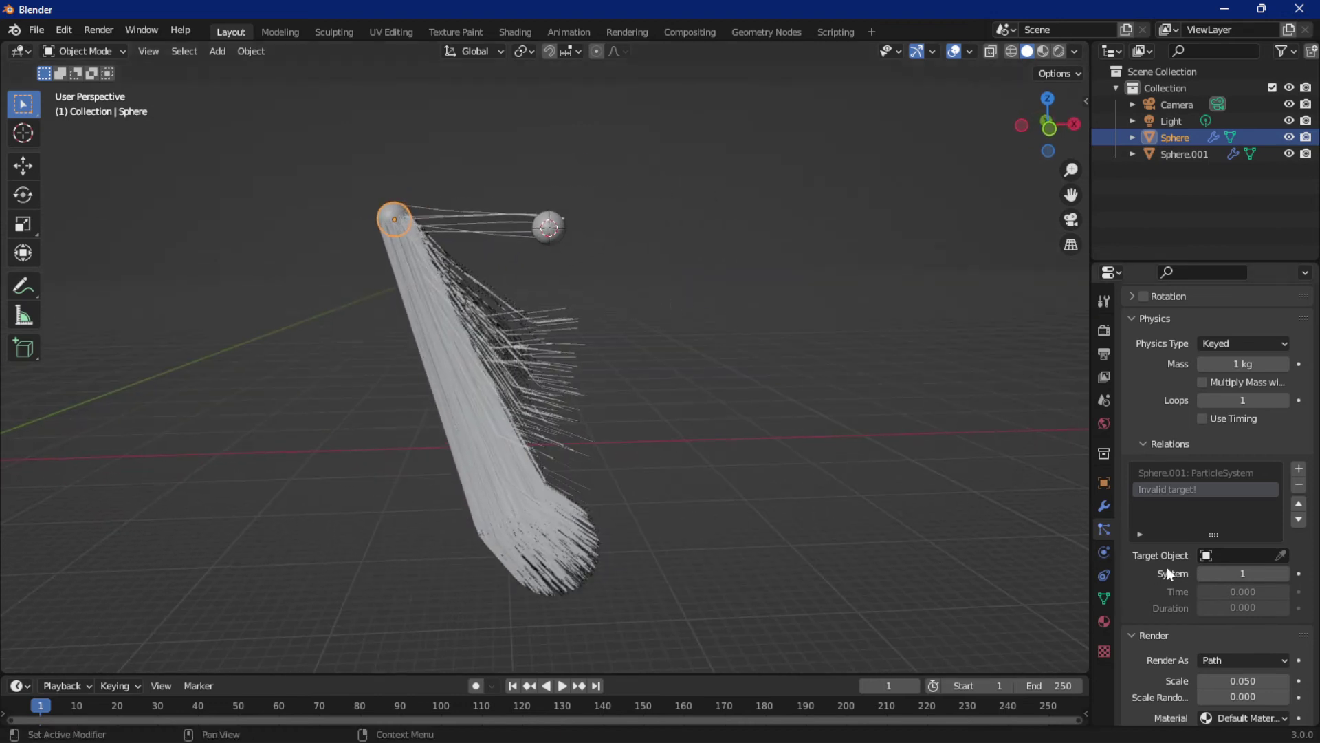
scroll(1212, 544, down, 10)
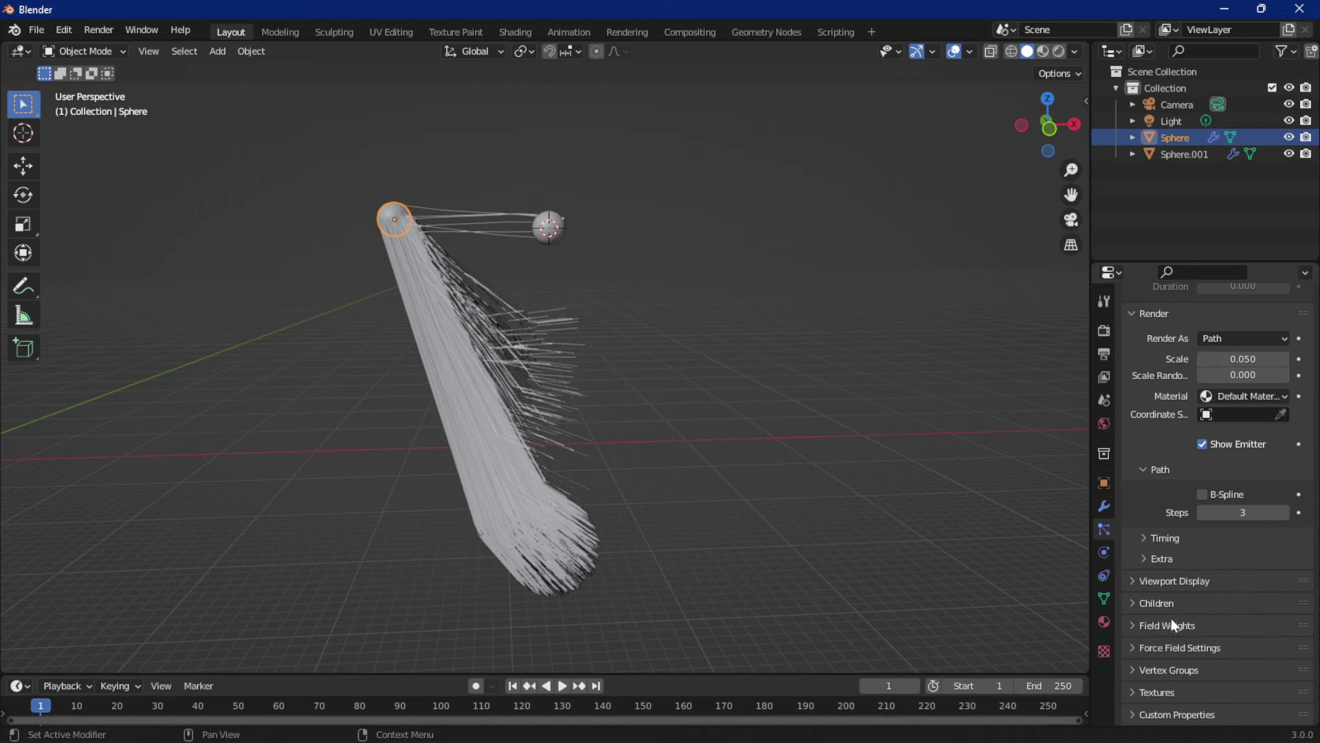
click(1170, 627)
click(1171, 627)
scroll(1183, 609, up, 6)
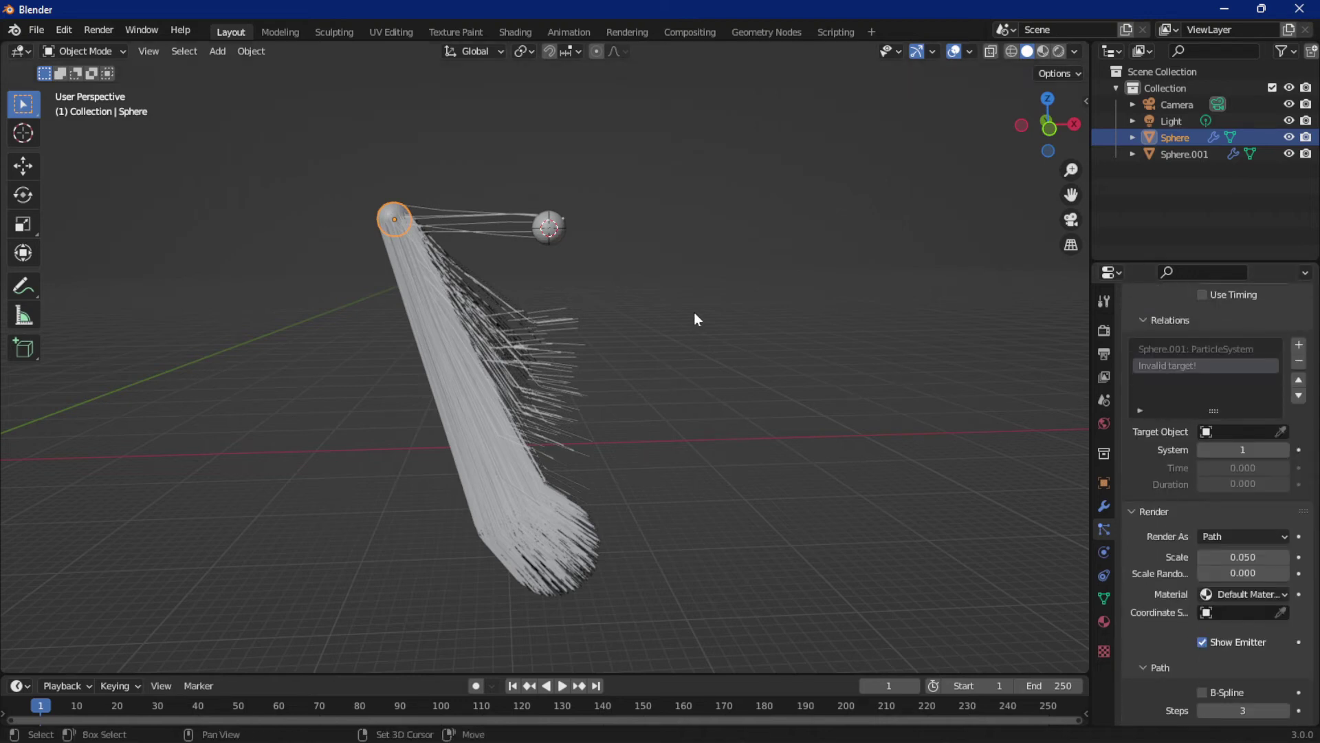
key(space)
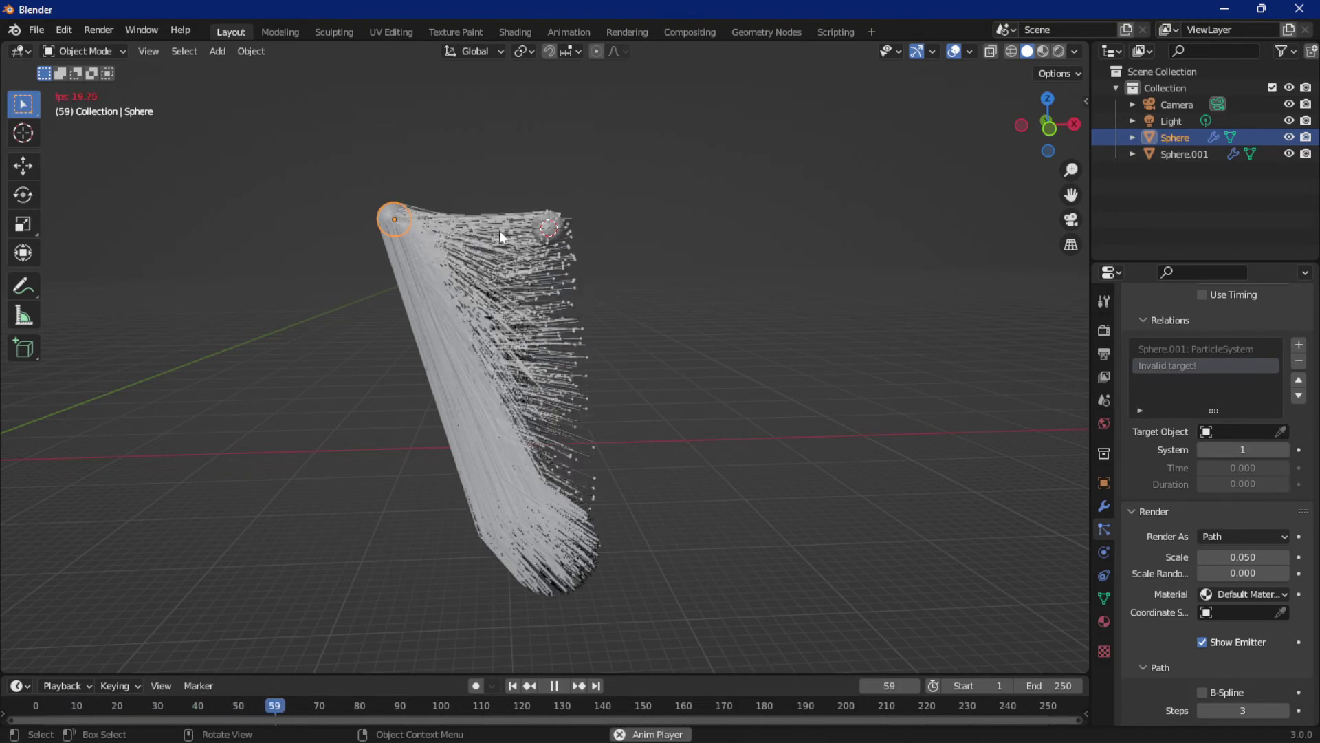
Examine the playing keyed particle animation between the two spheres from several views, stop playback and return to frame 1
scroll(589, 238, up, 3)
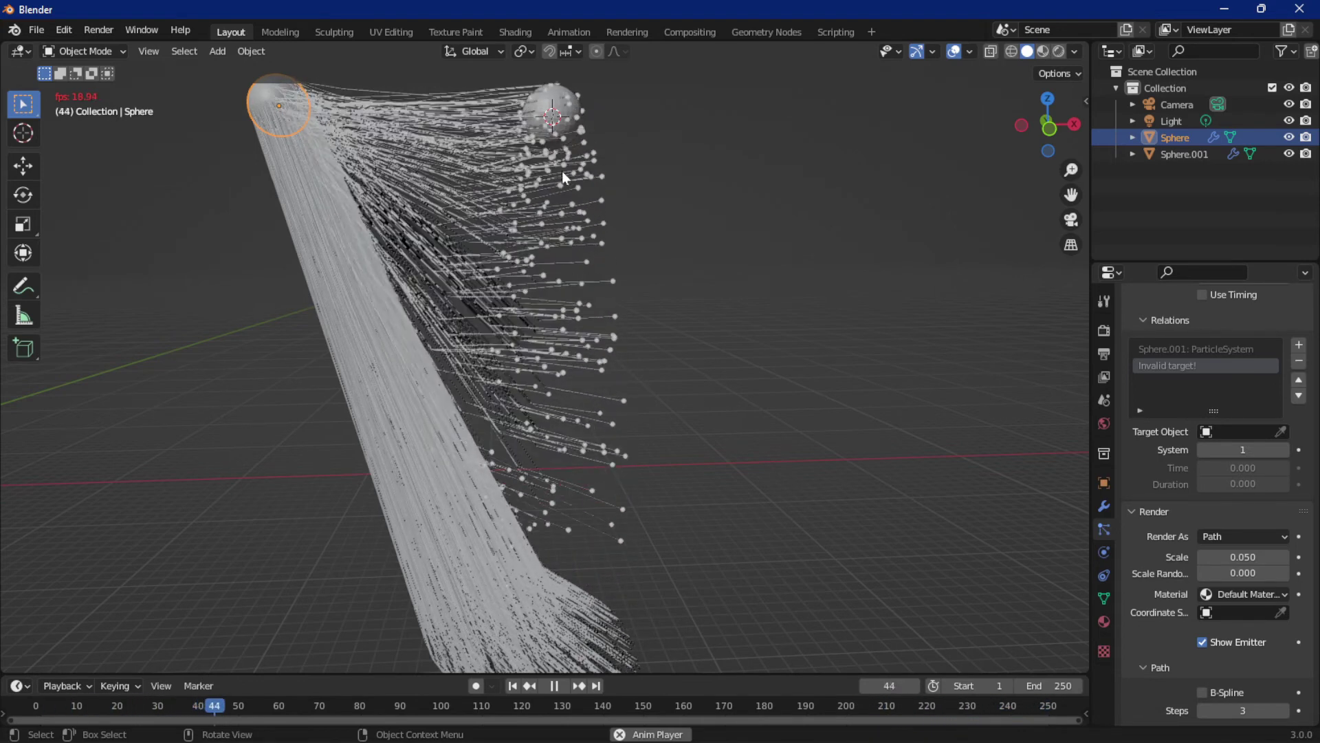
middle_drag(659, 168, 721, 202)
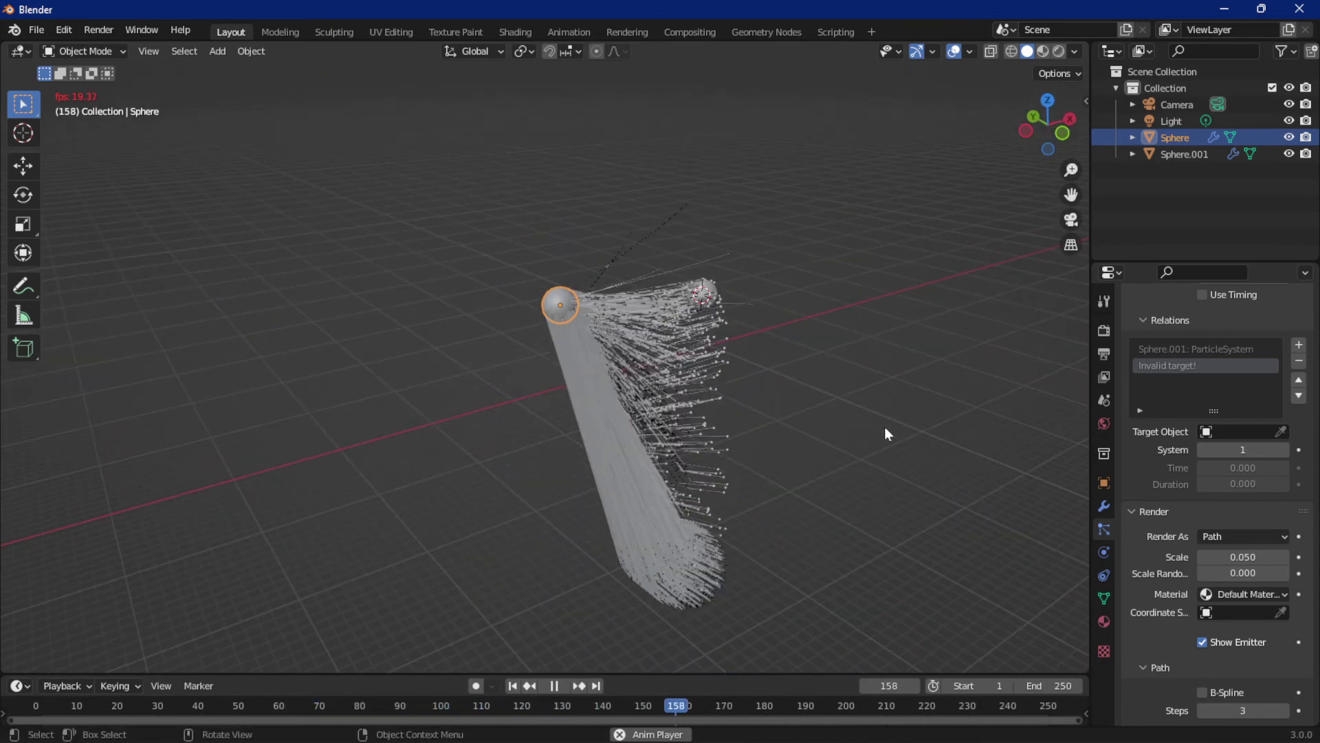
key(space)
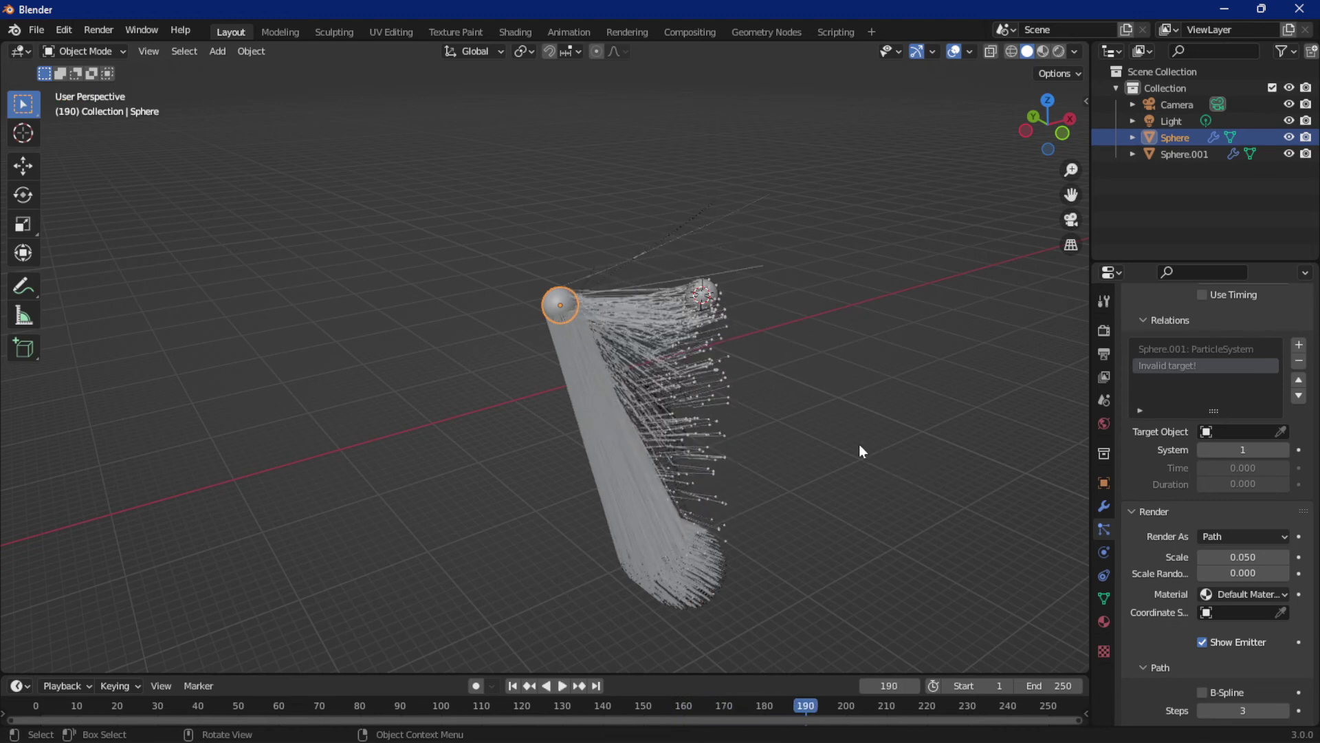
key(shift+Left)
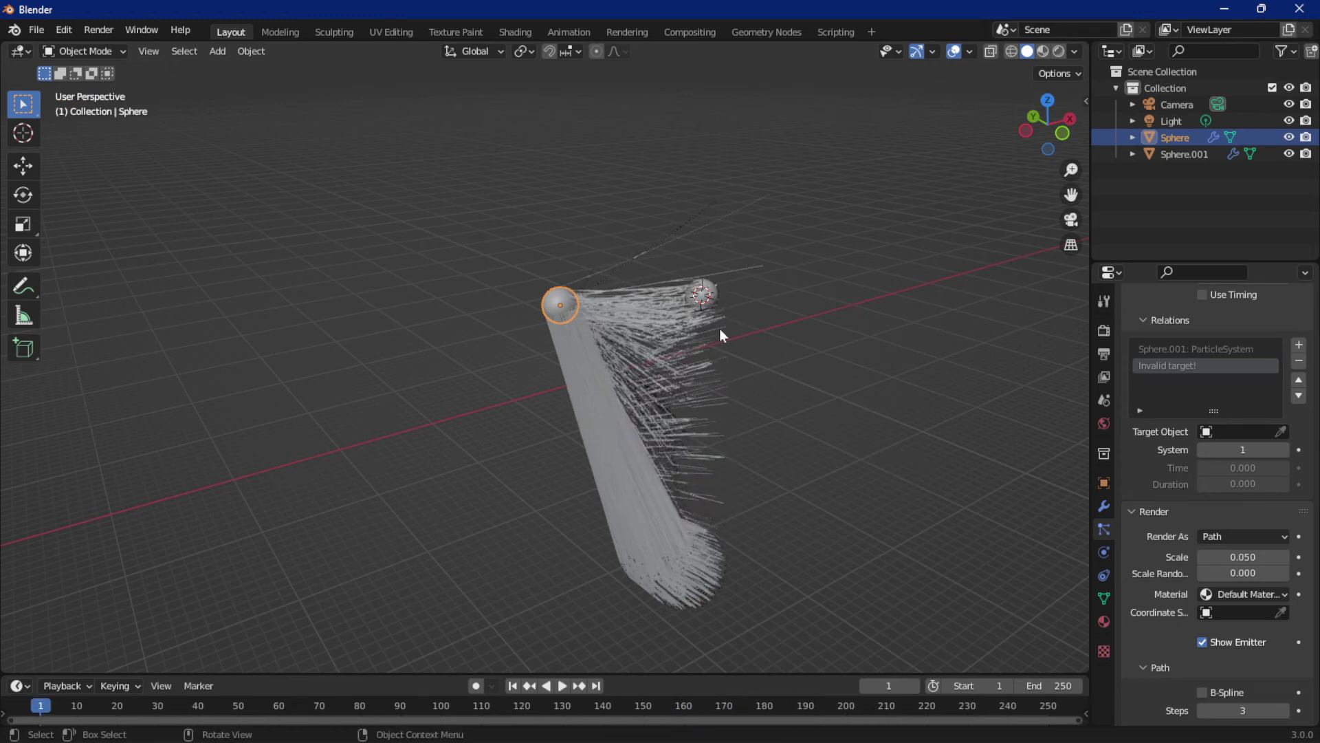
Delete Sphere.001 and set the remaining sphere's particle physics type to Newtonian
click(704, 302)
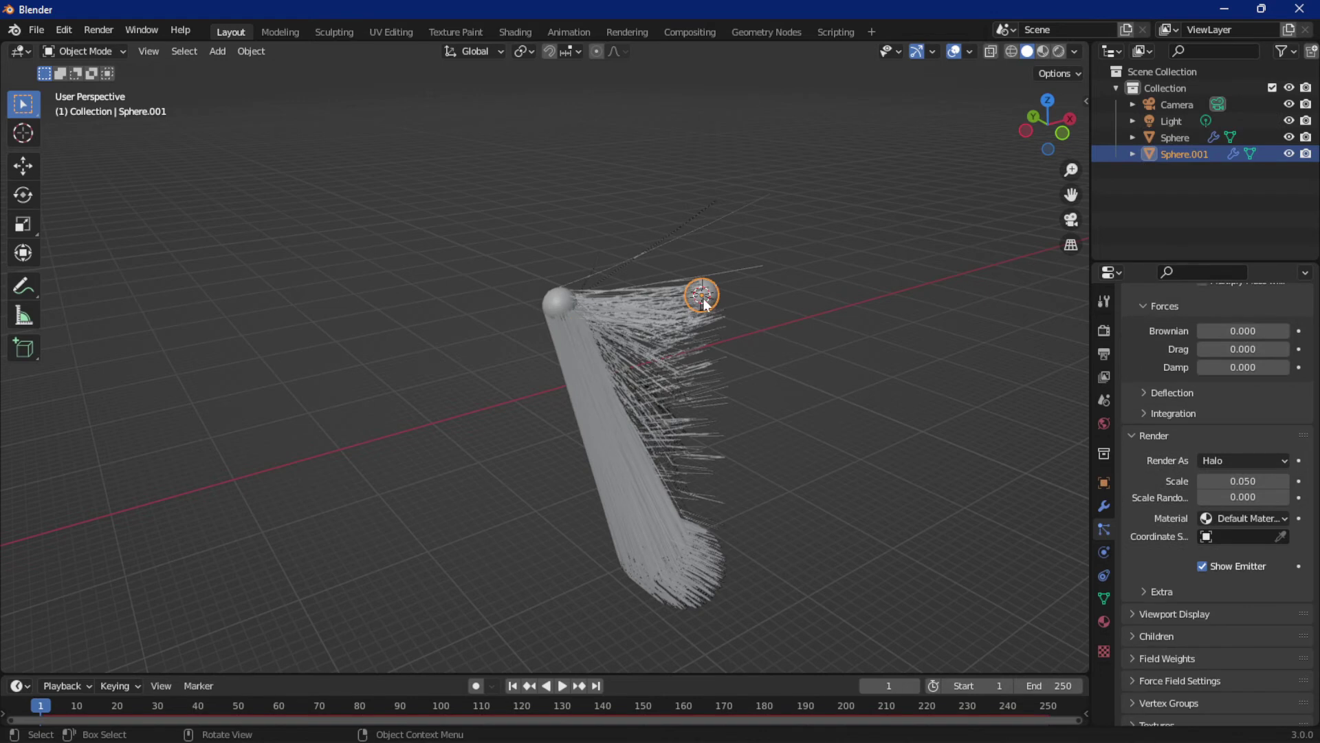
key(Delete)
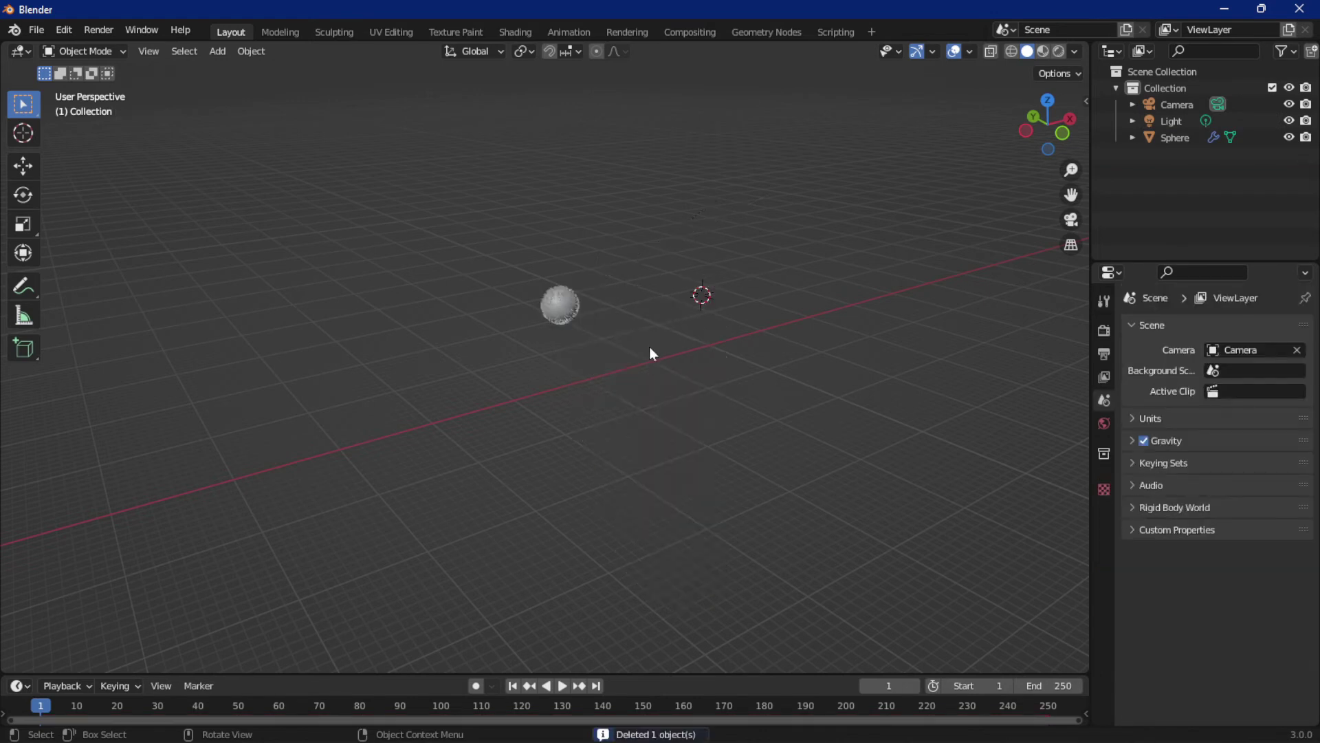
click(563, 310)
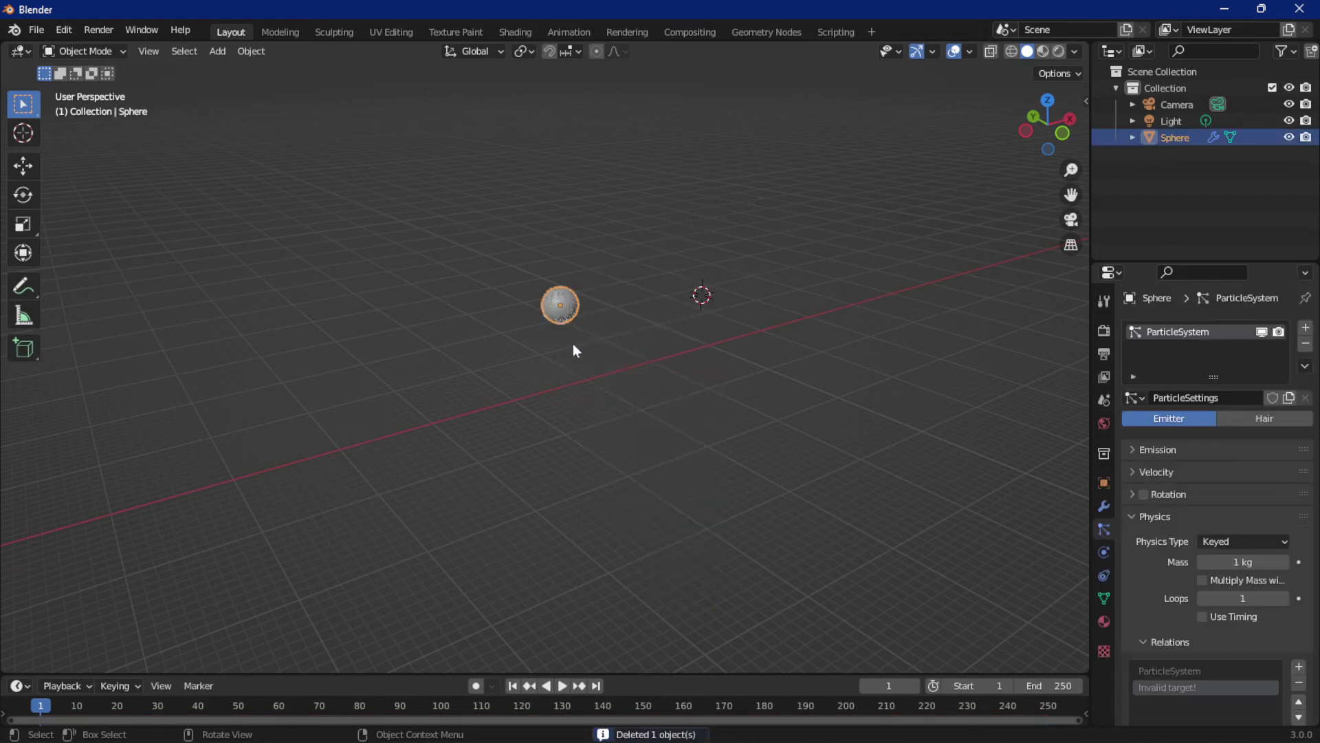
click(1237, 541)
click(1228, 578)
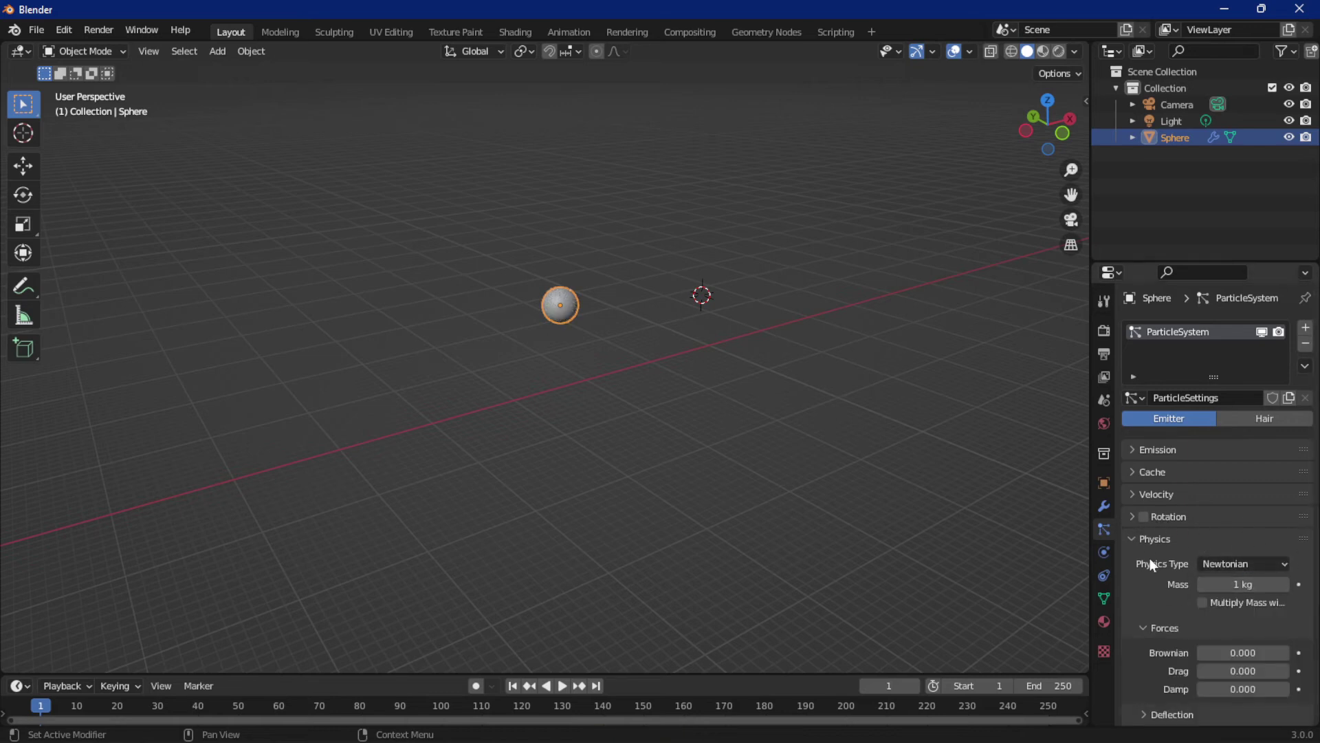
Bake the sphere's particle cache and bring the whole sphere with its straight paths into view
click(1146, 539)
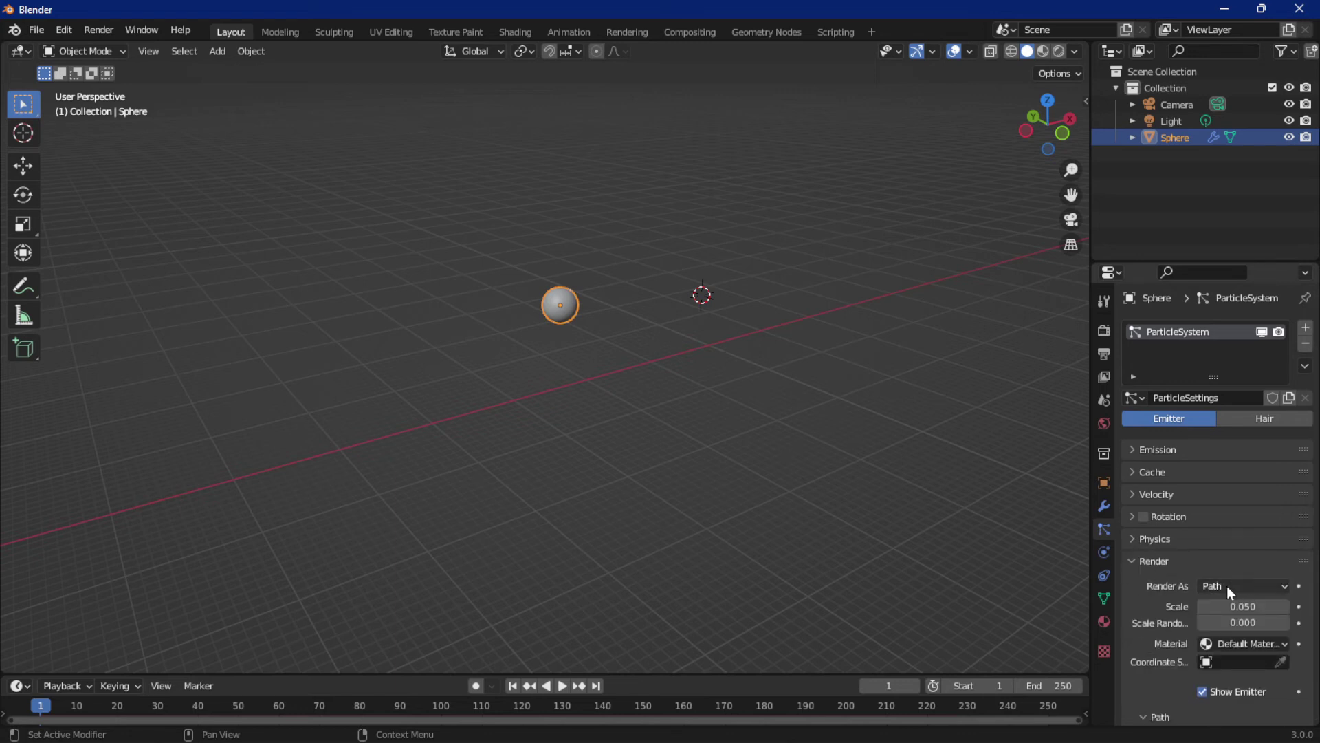
scroll(1231, 633, down, 3)
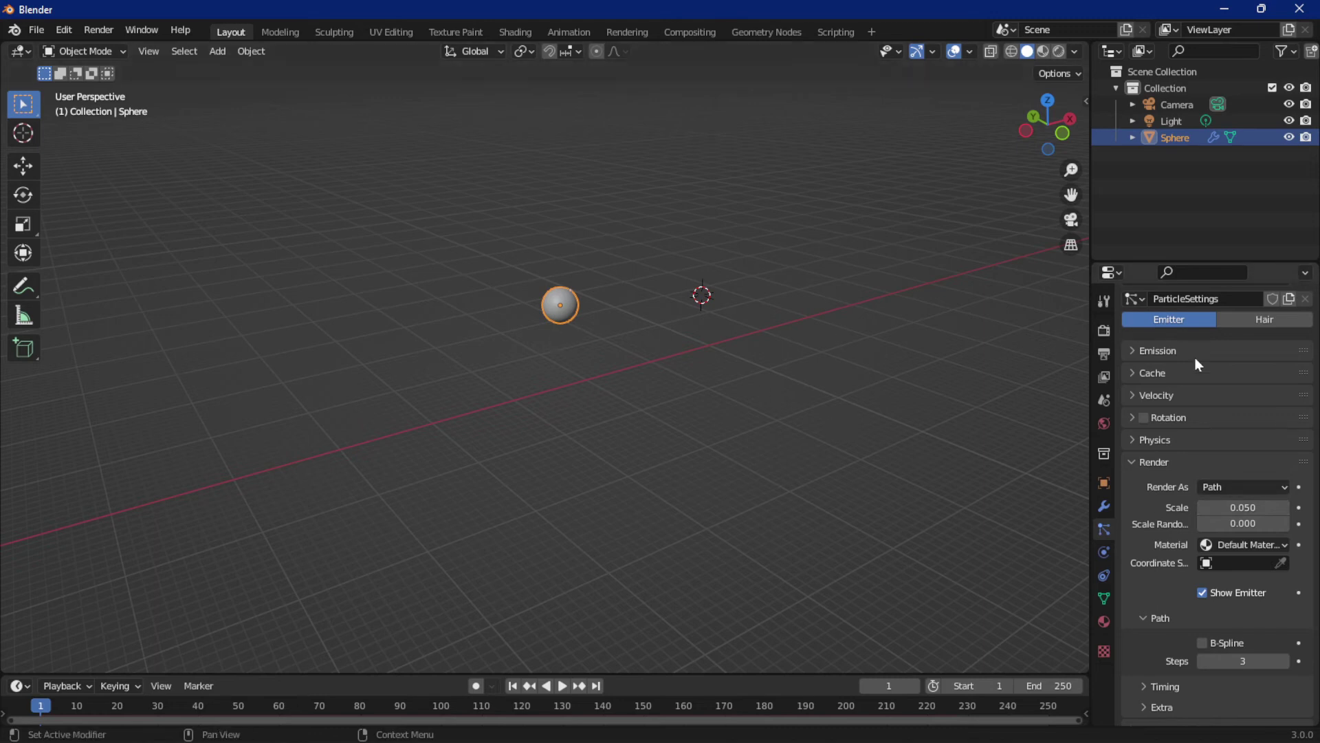
click(1176, 373)
click(1197, 571)
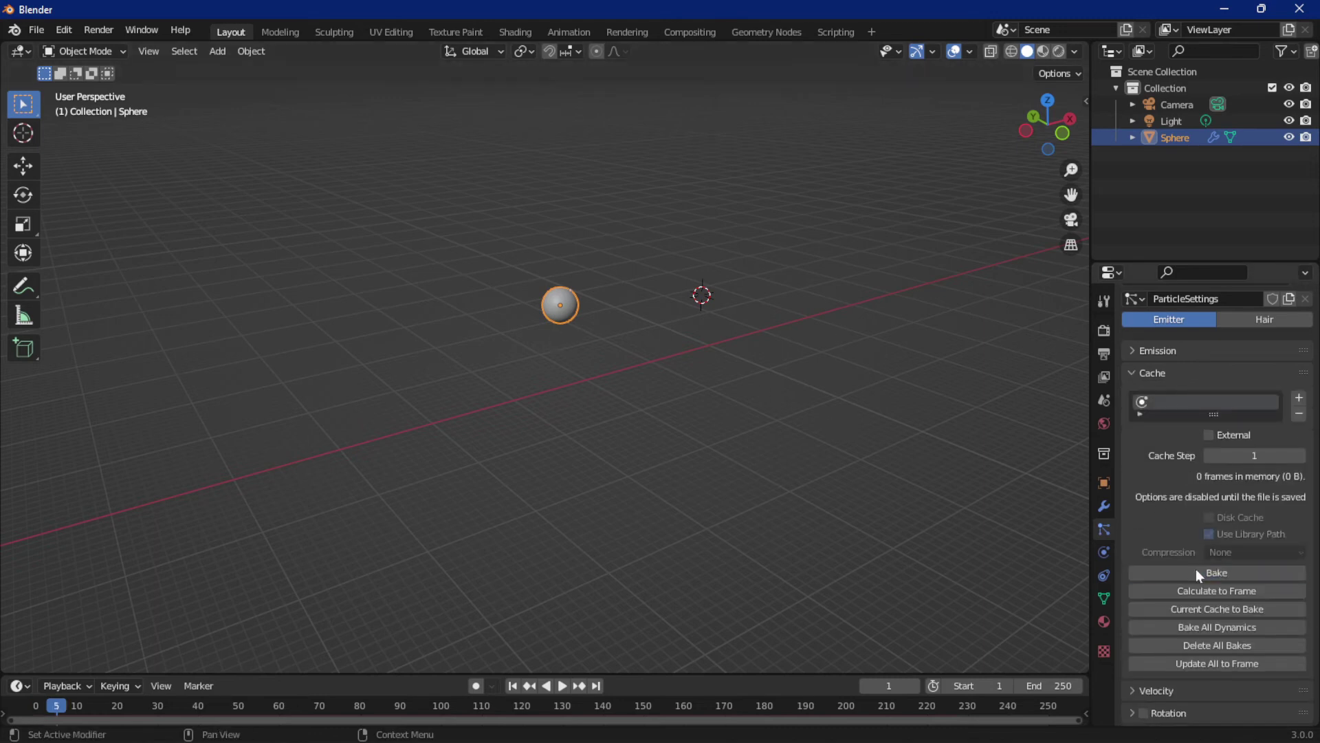
click(1138, 372)
scroll(636, 323, up, 5)
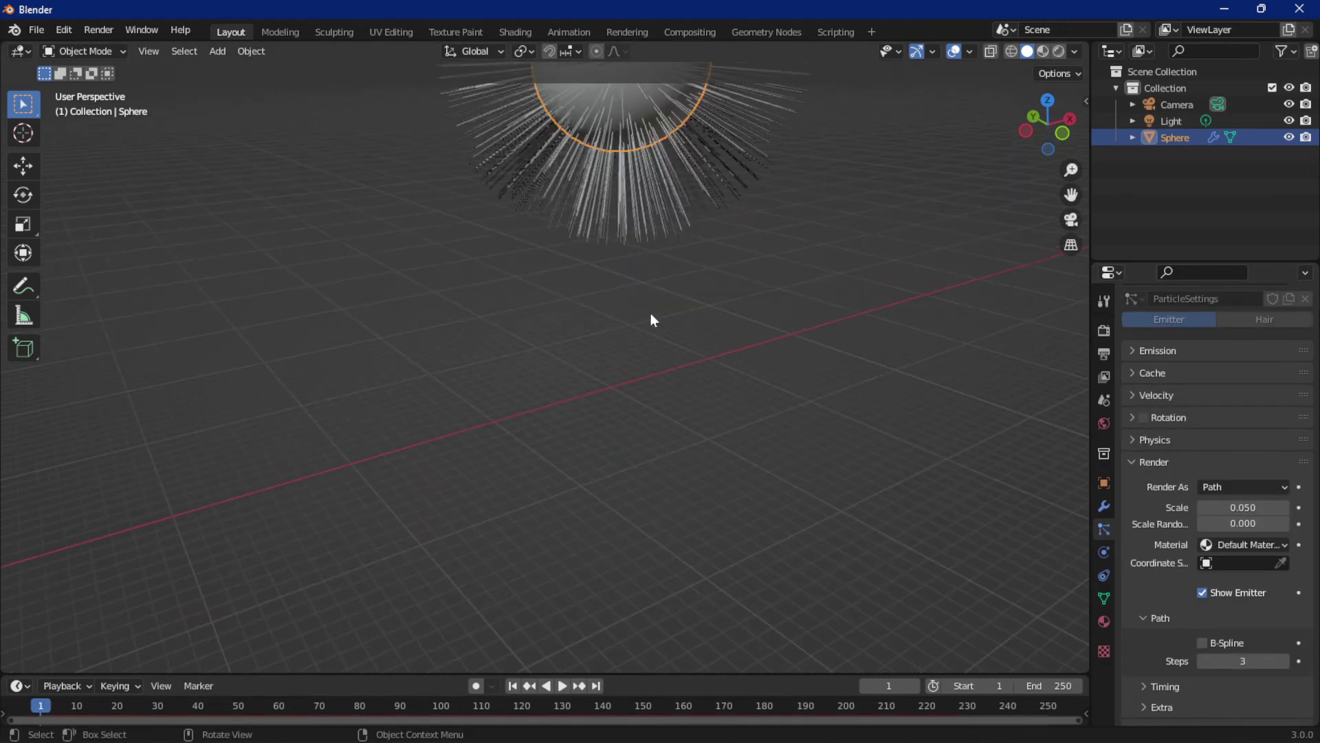
shift+middle_drag(758, 241, 822, 340)
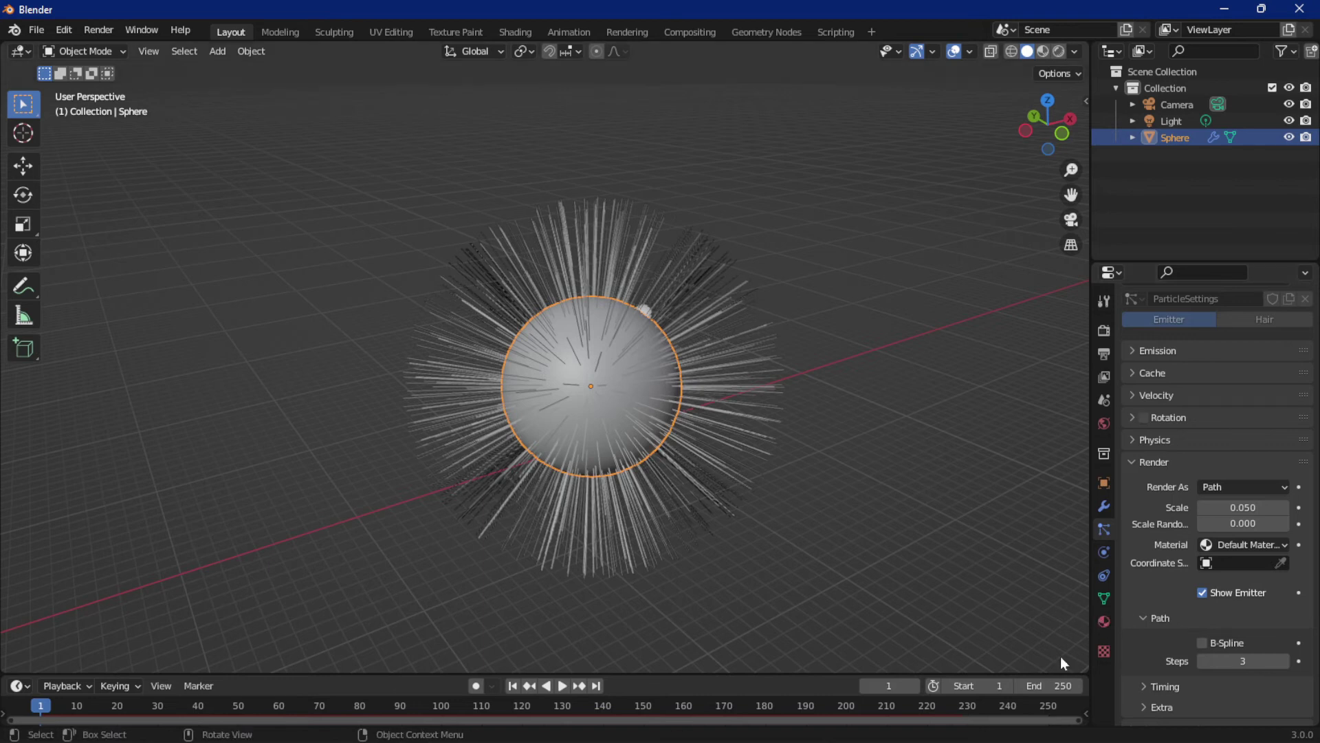
Add a new material to the sphere, keeping its default name, and check the material choices in the particle render settings
click(1106, 622)
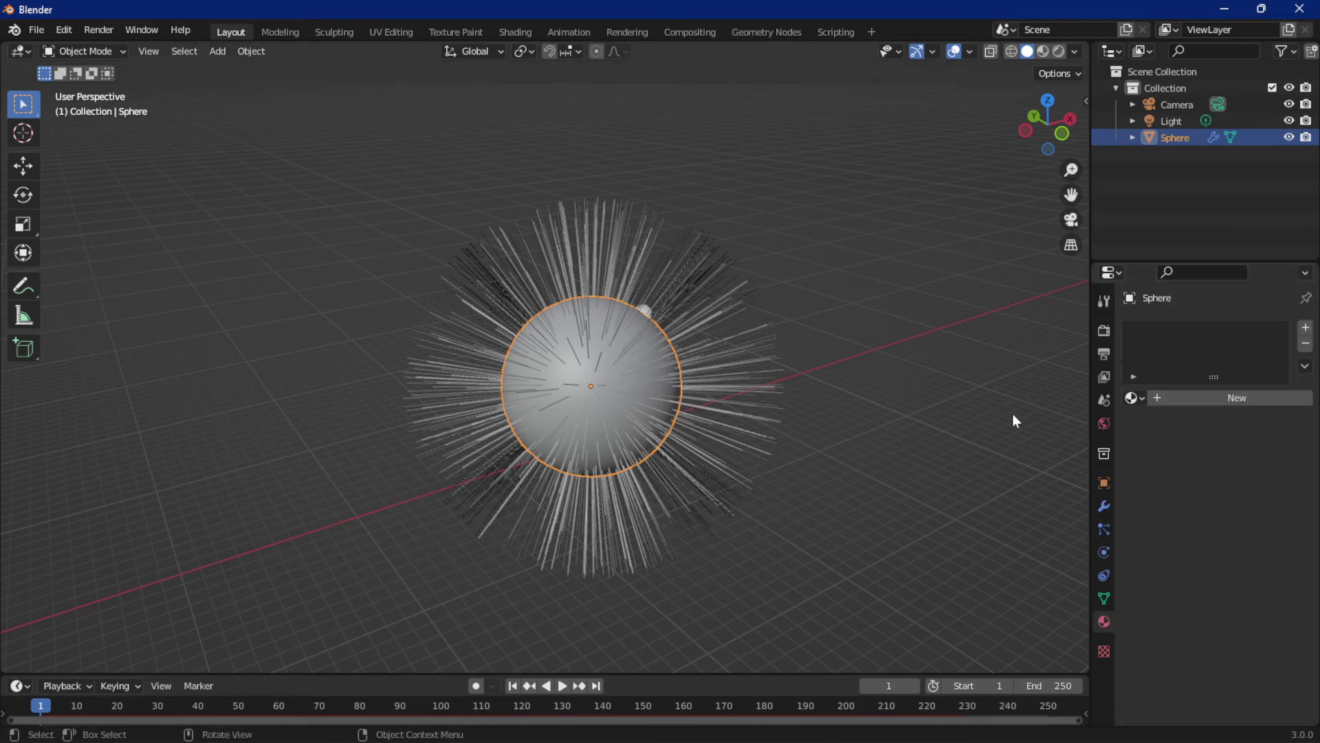
click(1228, 403)
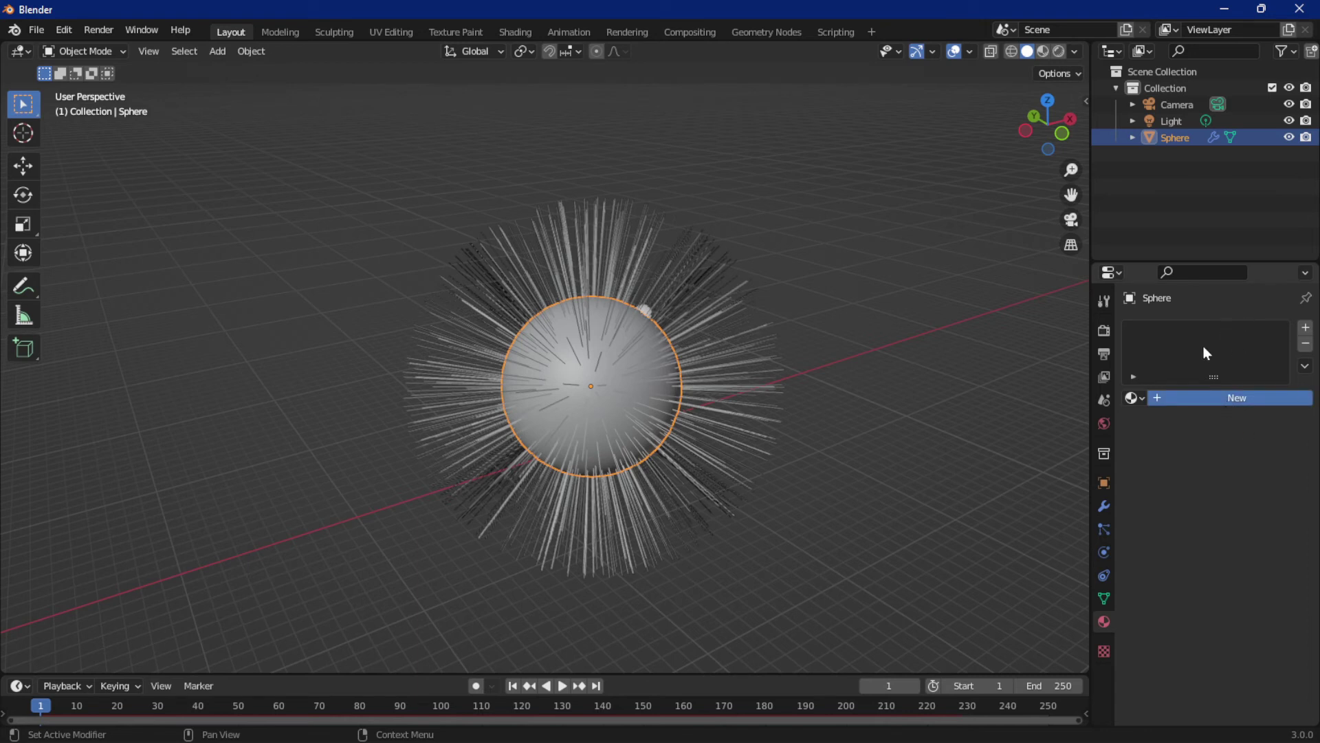
double_click(1216, 398)
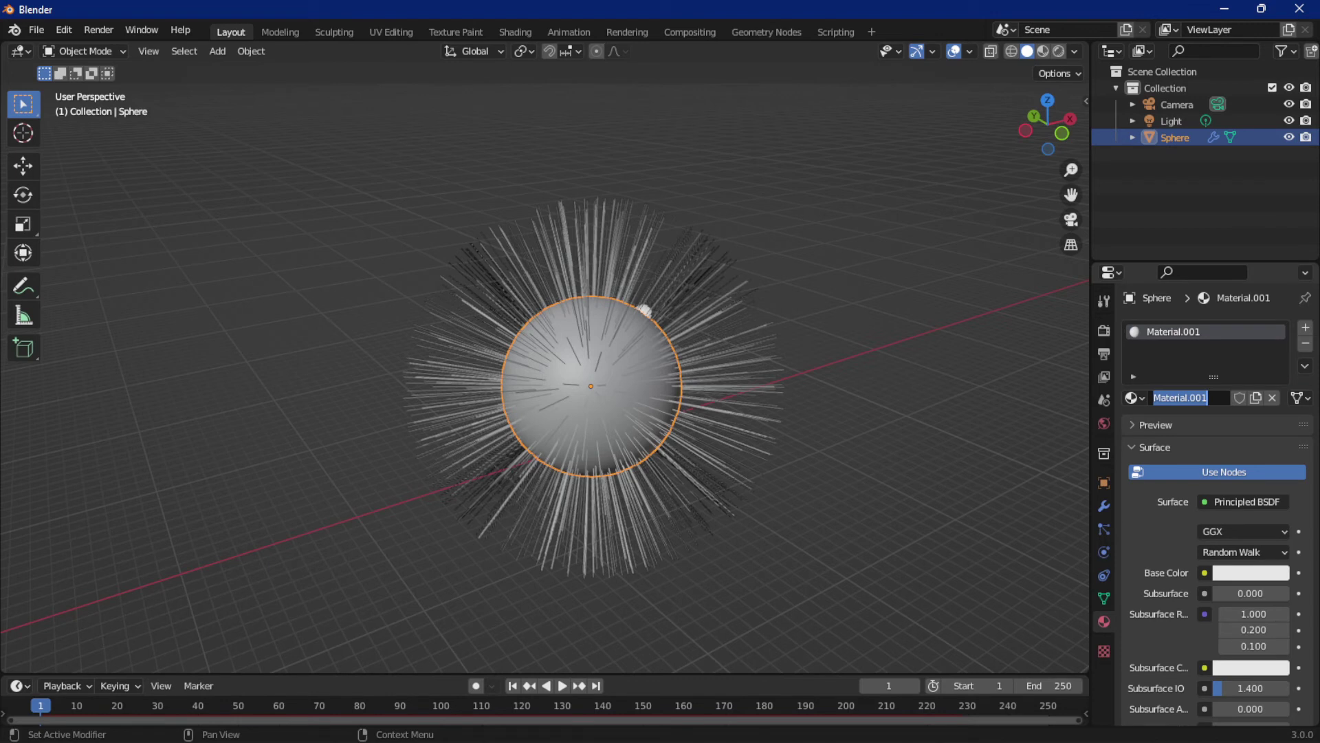
key(Return)
click(1103, 529)
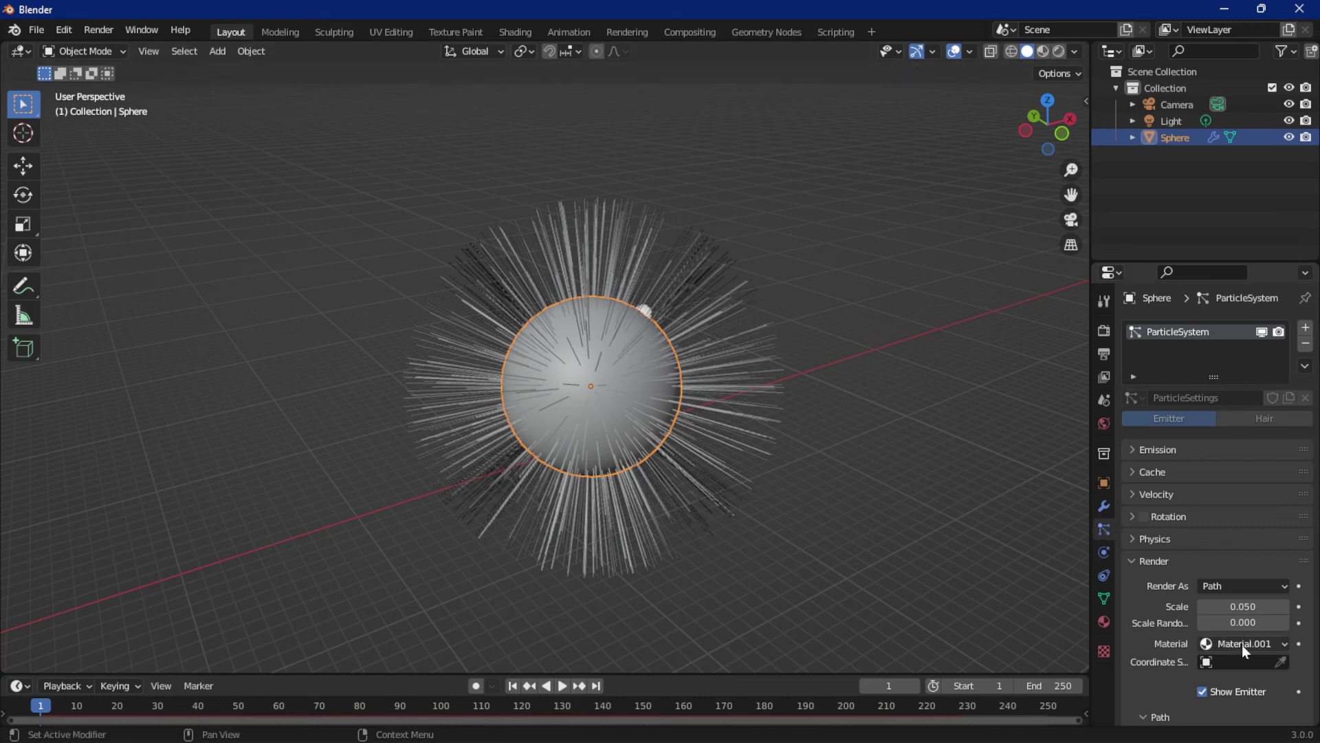
click(1272, 645)
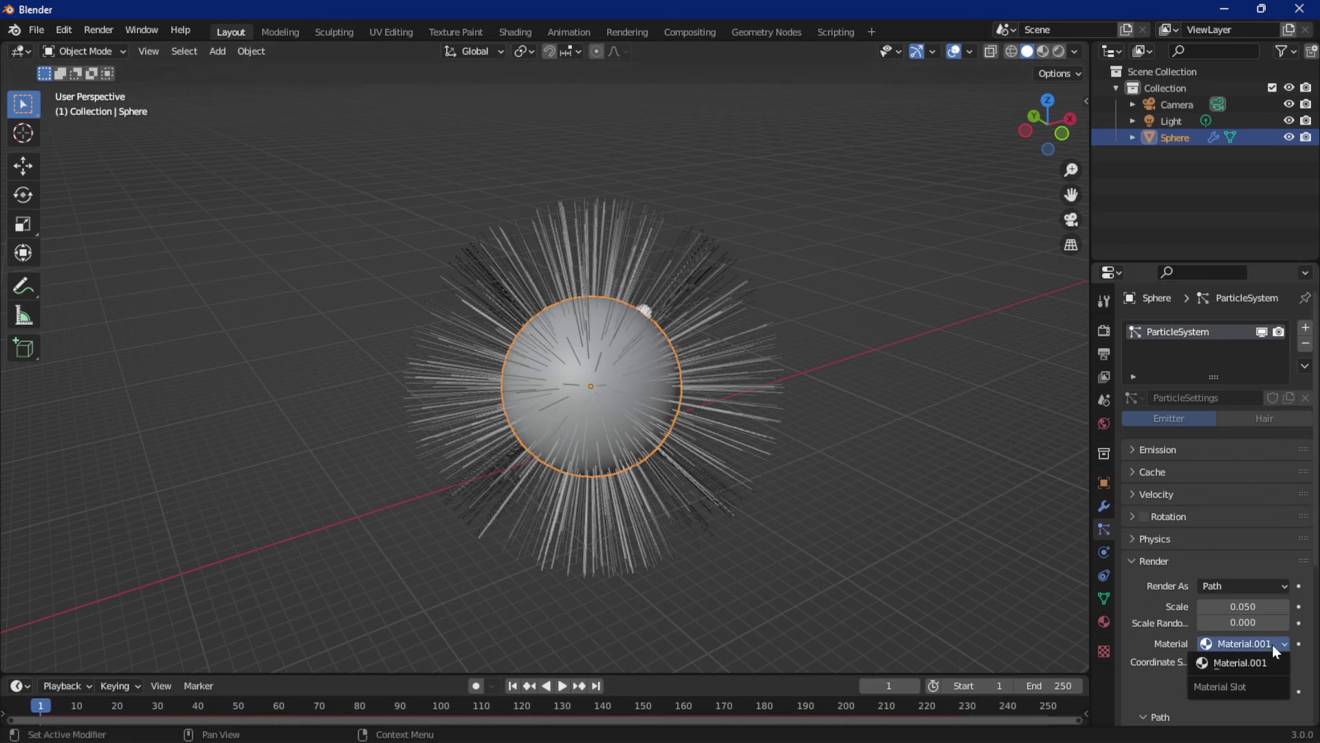
Set the sphere material's base color to a bright yellow-green and display the viewport in Material Preview shading
click(1103, 619)
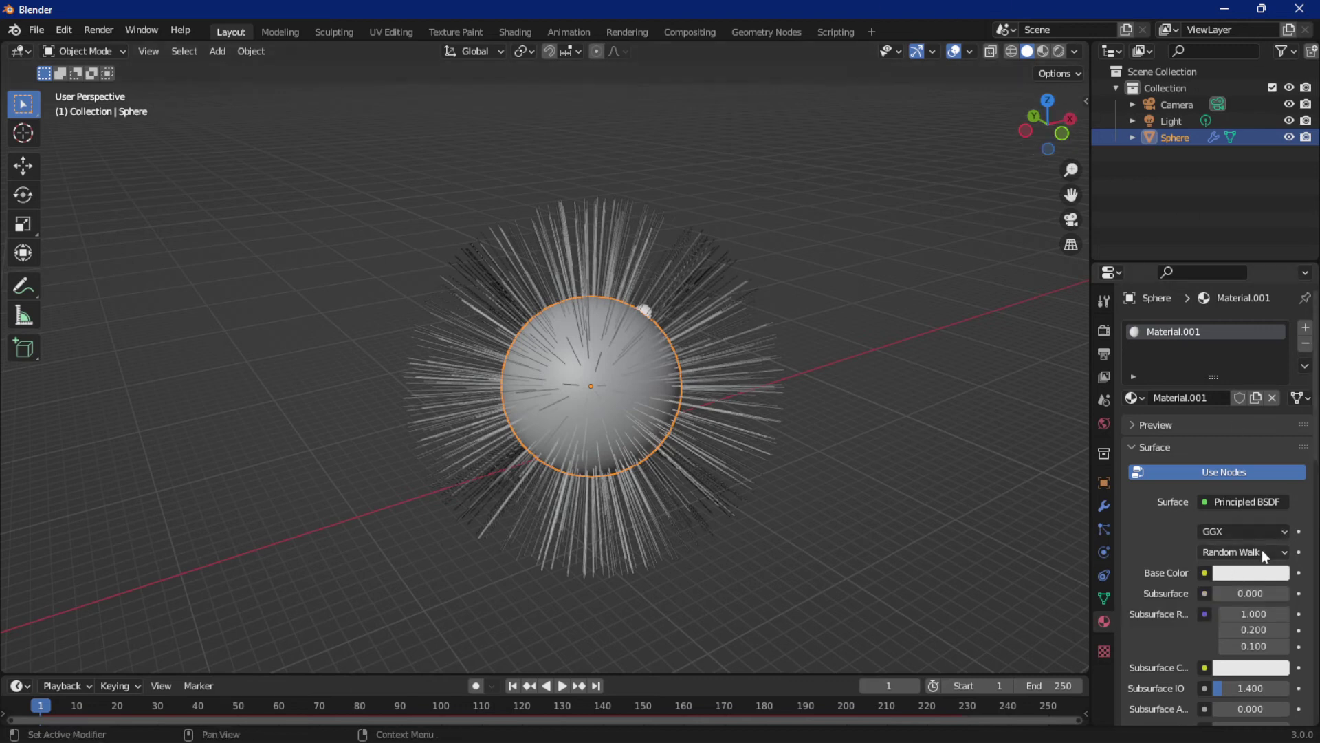
click(1243, 579)
drag(1220, 391, 1172, 405)
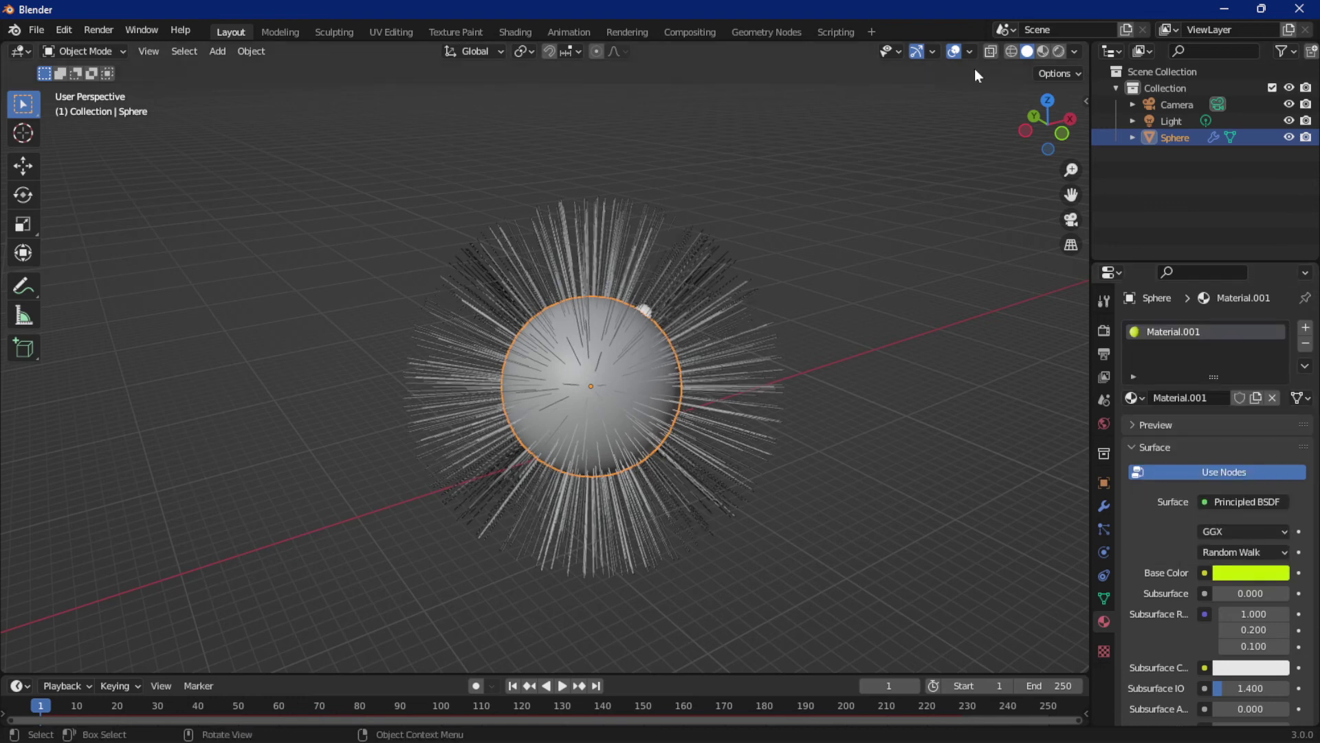
click(1044, 51)
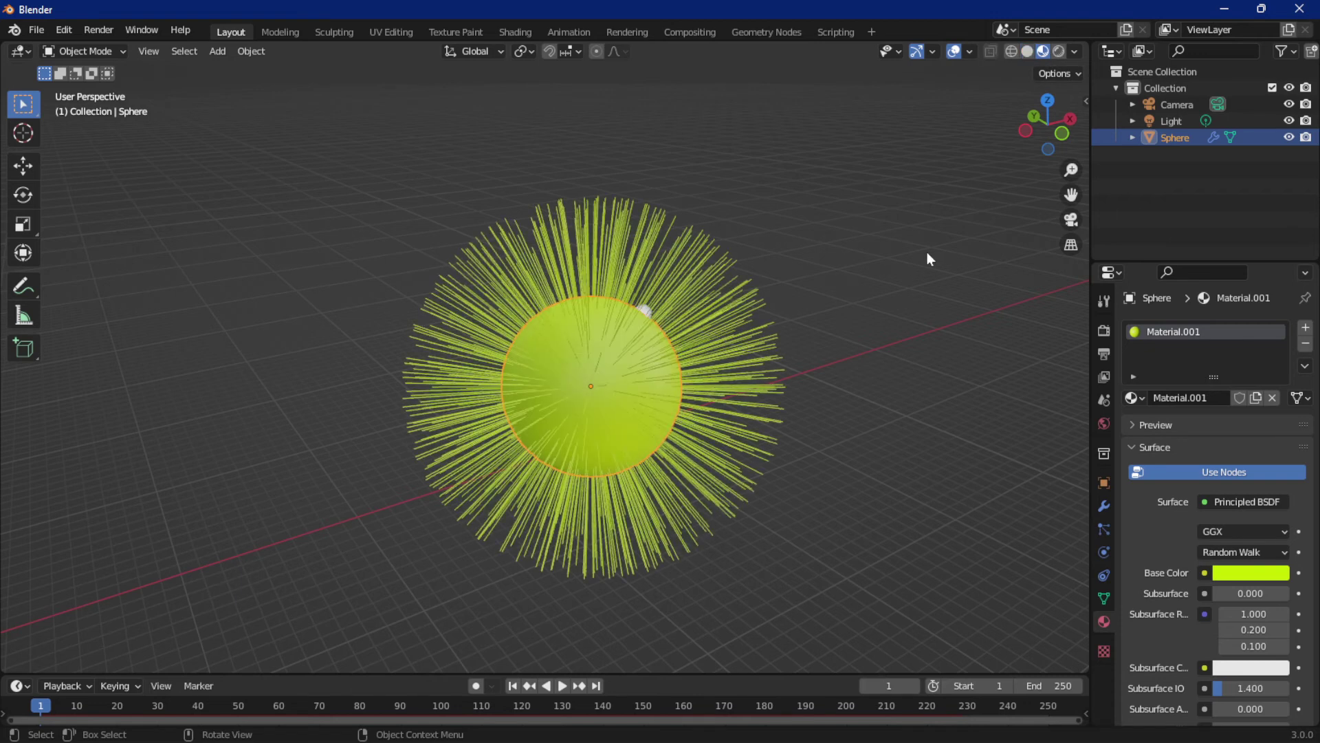
middle_drag(927, 259, 893, 271)
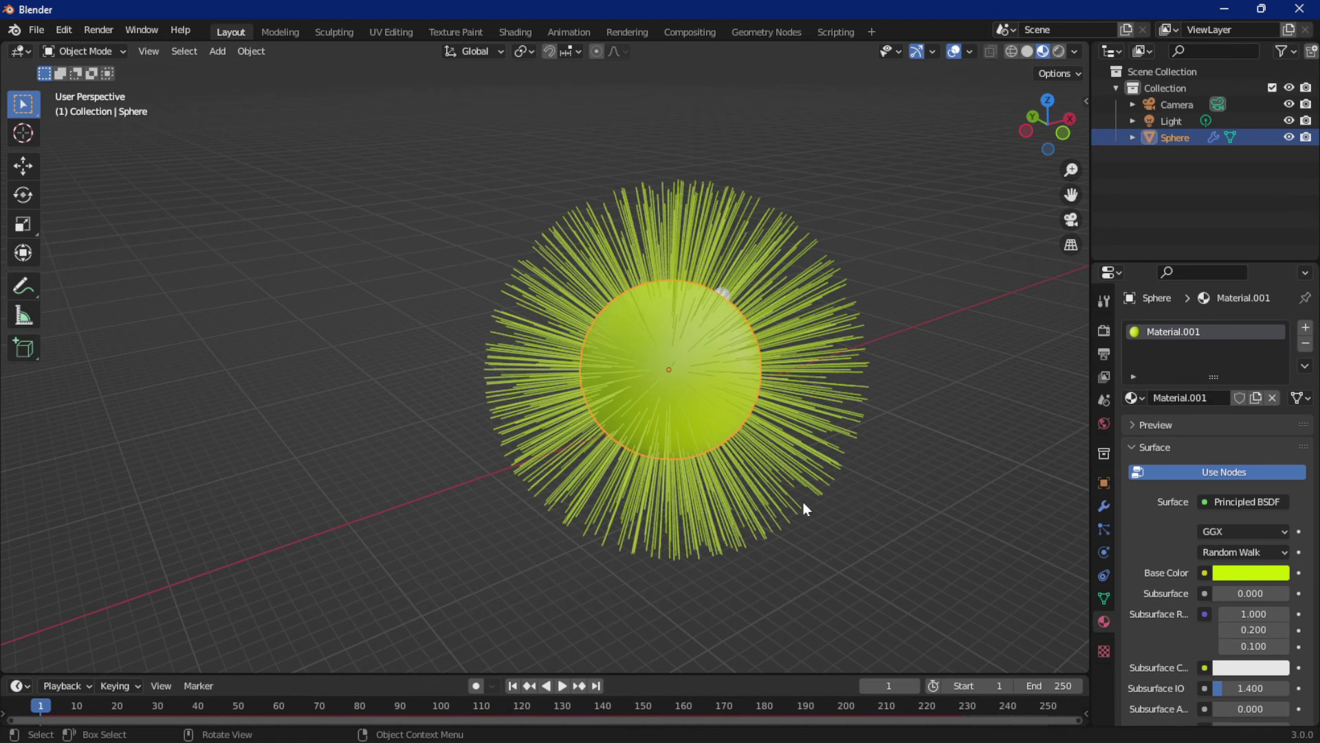
Try the B-Spline option and the step count in the sphere's particle path render settings
click(1104, 529)
scroll(1169, 585, down, 8)
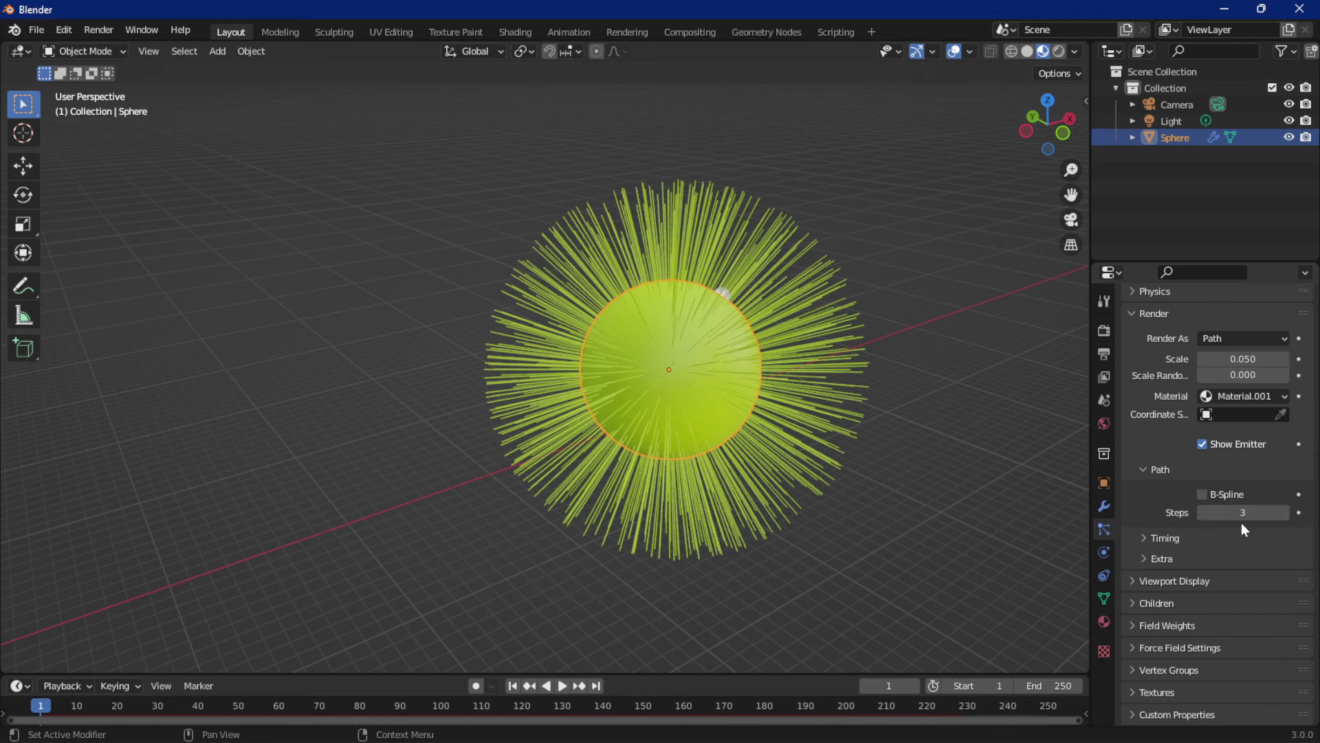
click(1202, 495)
drag(1231, 512, 1248, 512)
click(1156, 468)
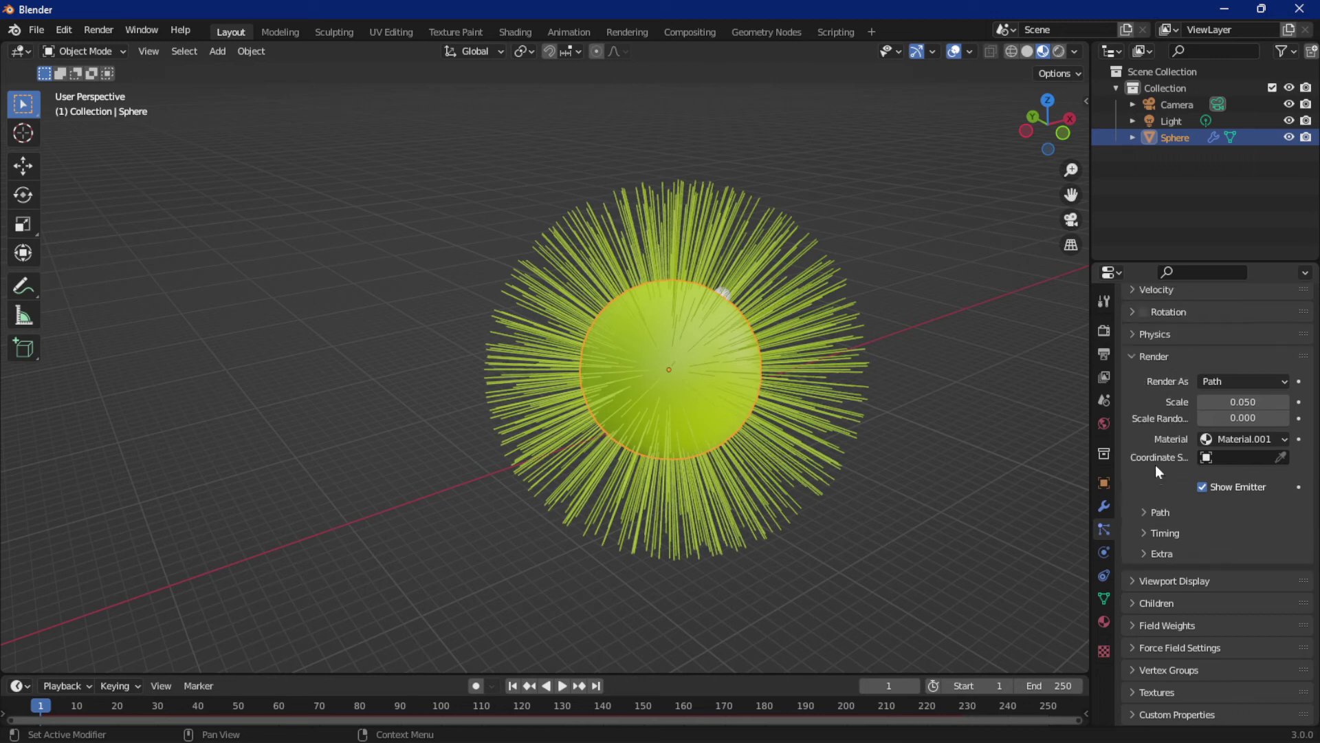
In the path timing settings, try an End value of 0.526, restore it to 1.000 and set Random to 0.982
click(1160, 539)
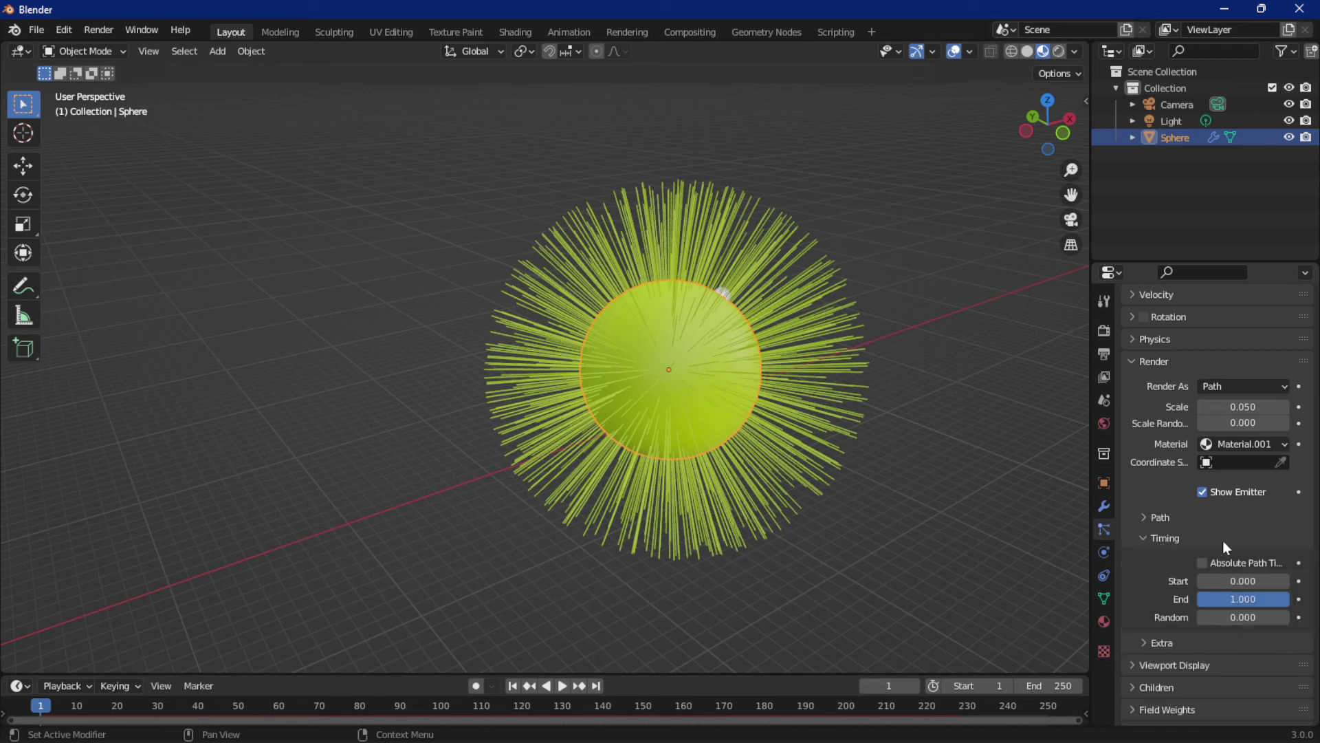
scroll(1231, 533, down, 3)
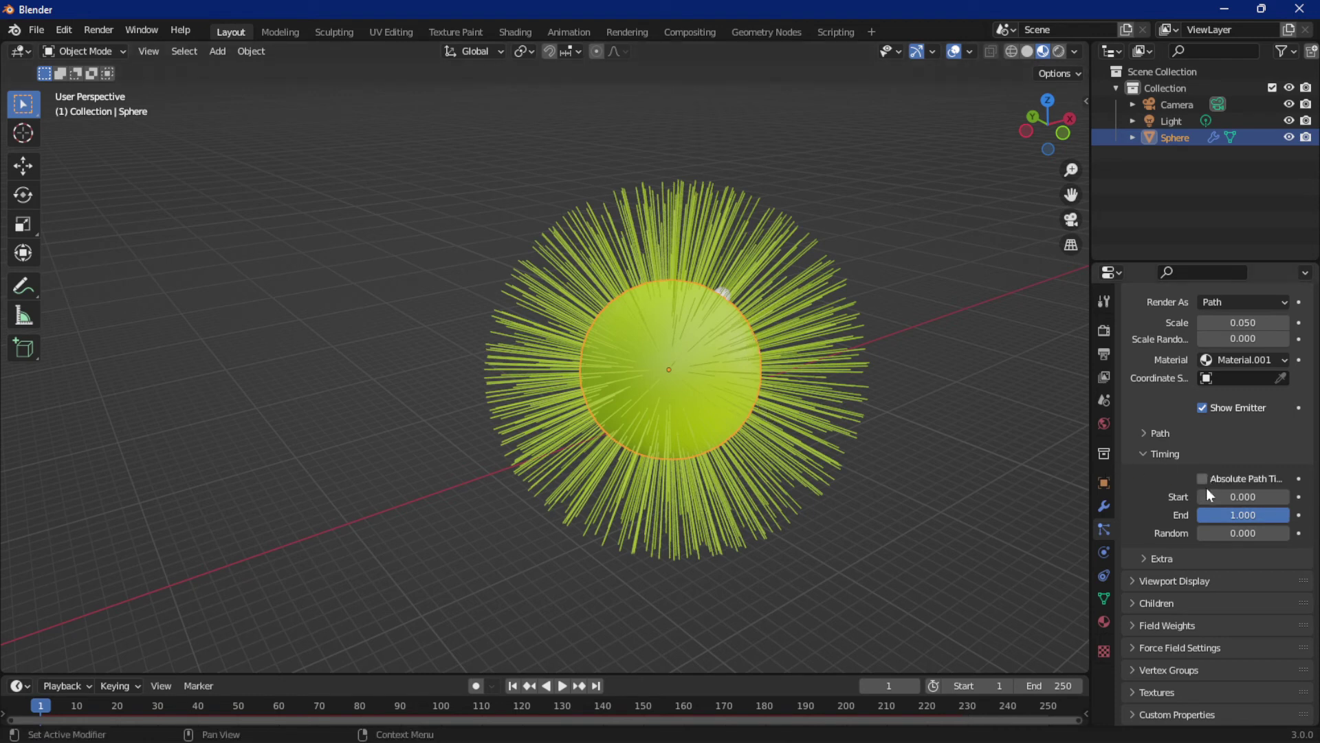
drag(1255, 514, 1215, 514)
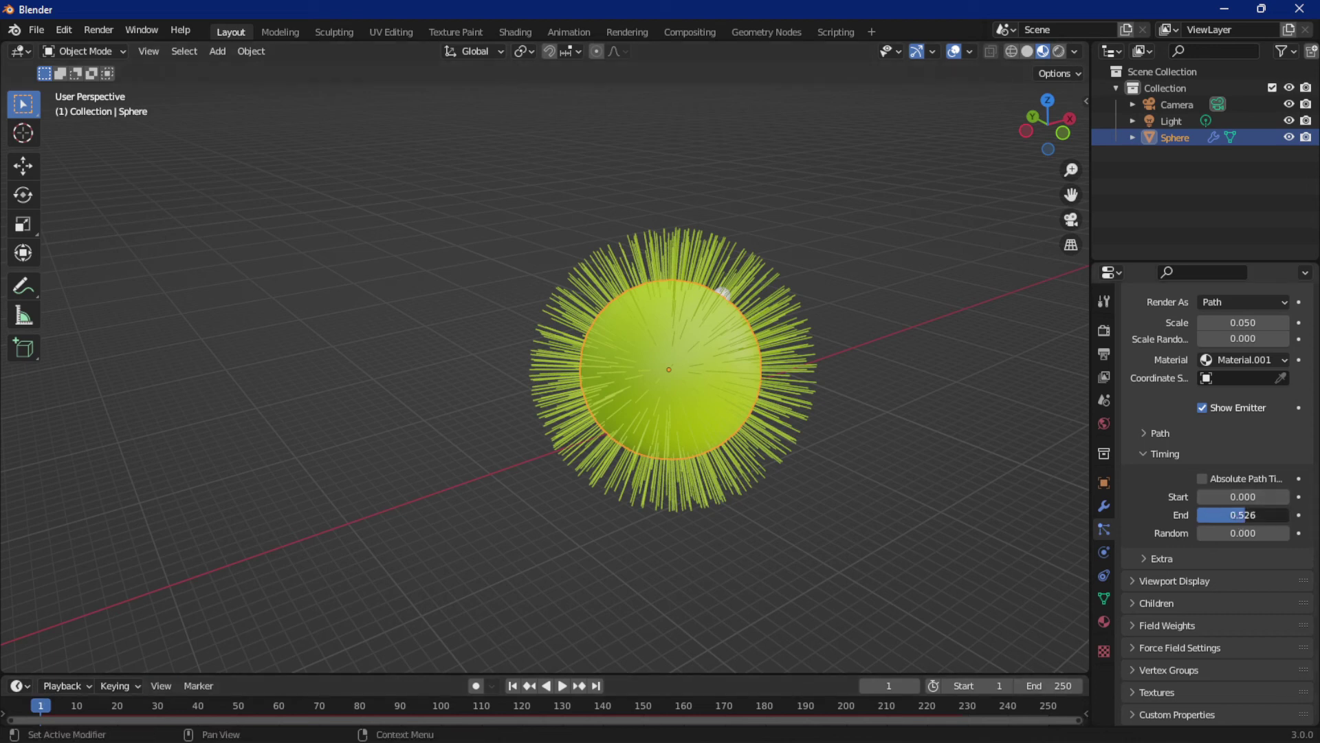
drag(1232, 515, 1287, 515)
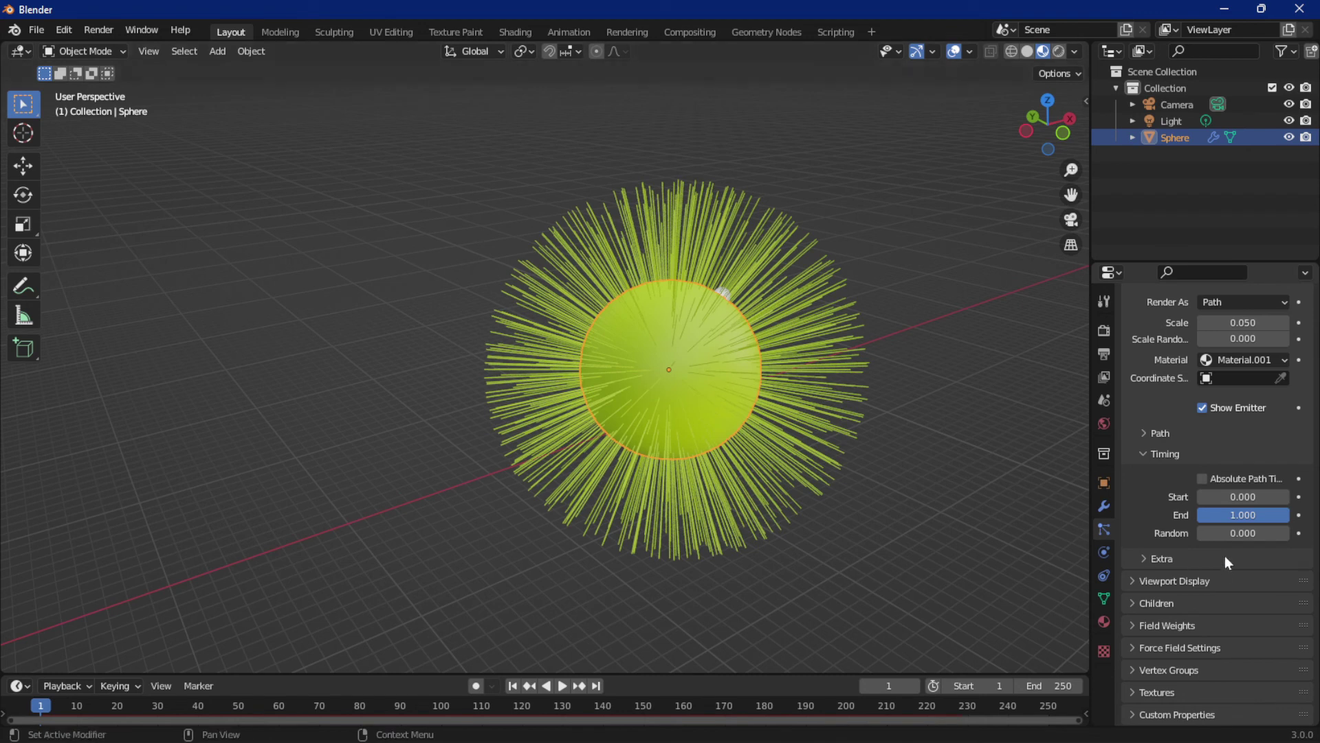
drag(1231, 533, 1210, 514)
drag(1221, 514, 1289, 515)
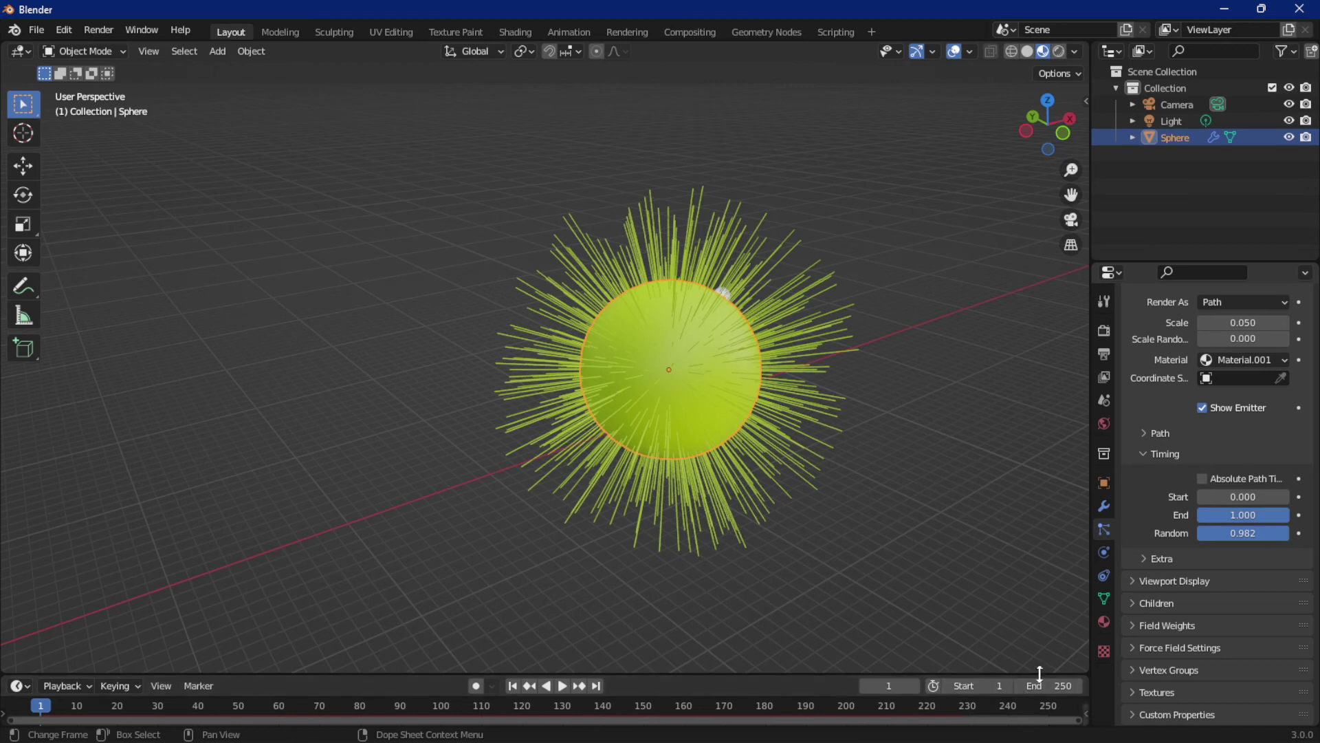
Enable absolute path timing, set the path End to 242.6 and insert a keyframe for it at frame 1
click(1203, 479)
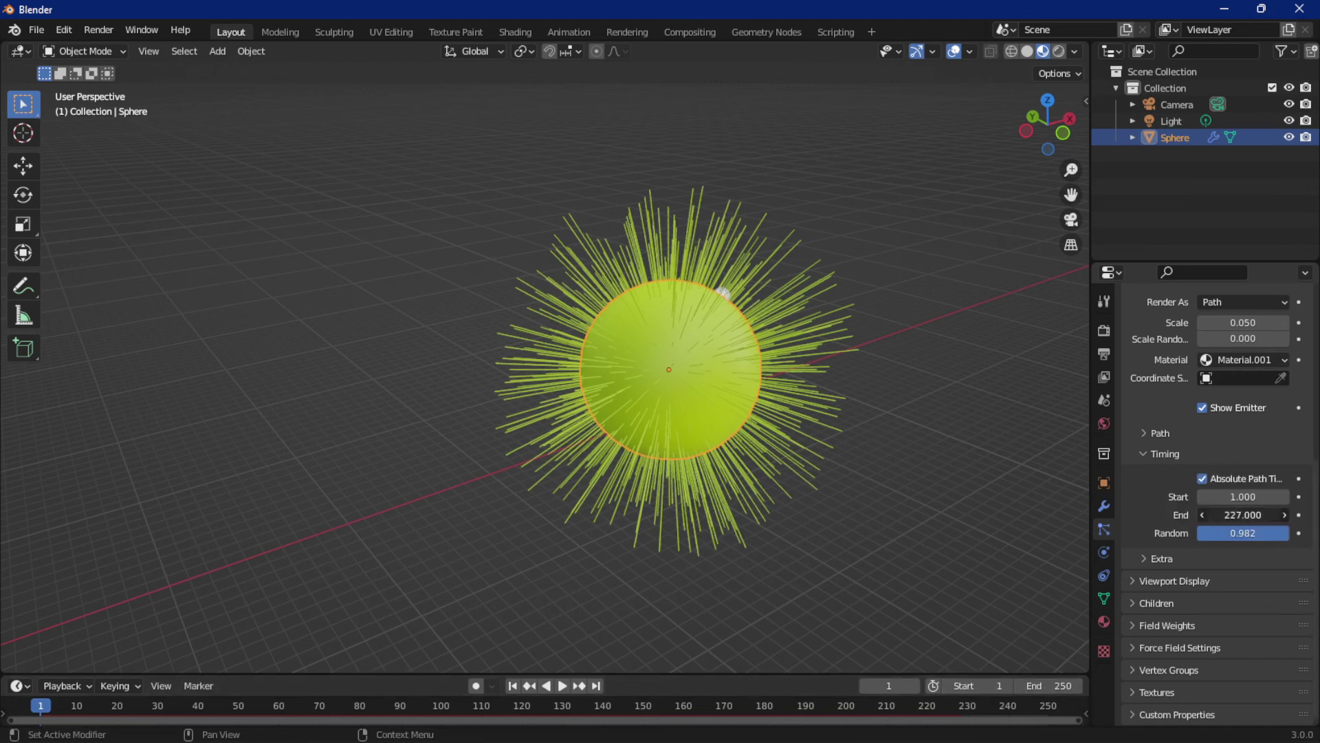
drag(1243, 514, 1273, 514)
drag(1273, 514, 1269, 515)
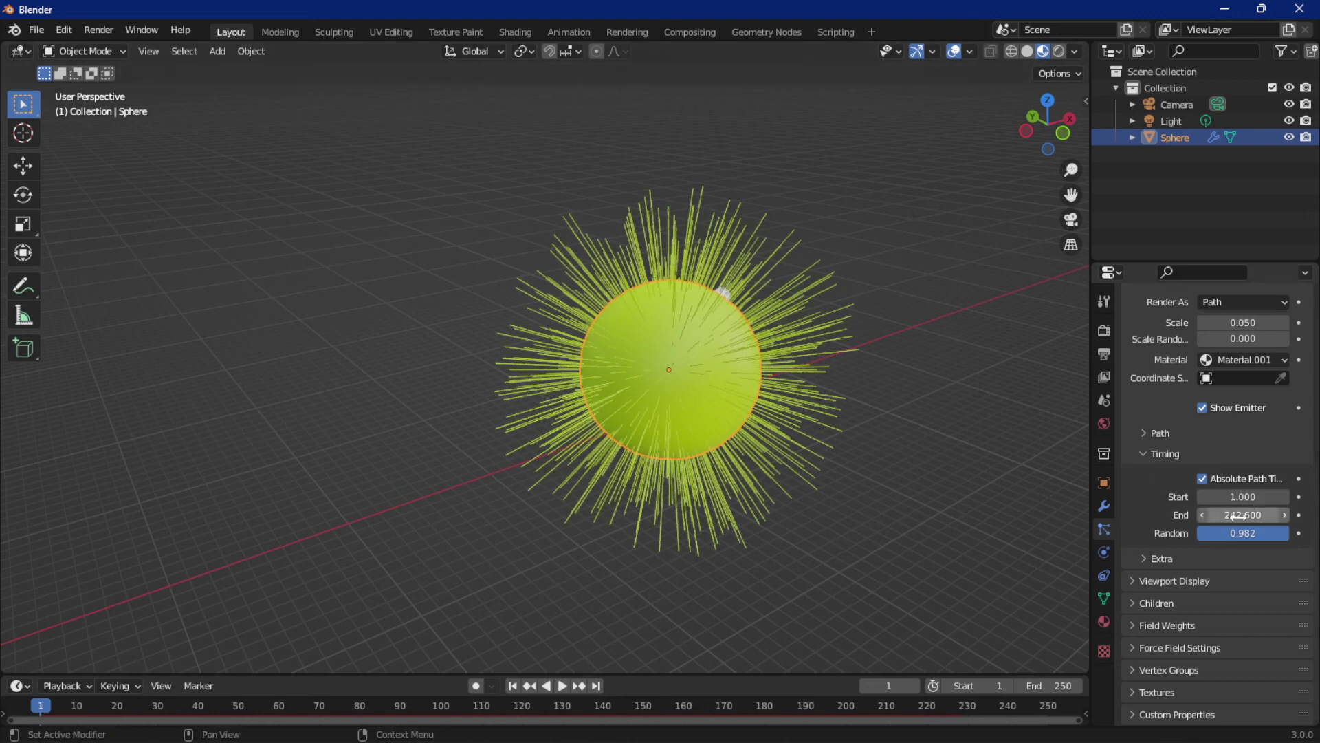
key(i)
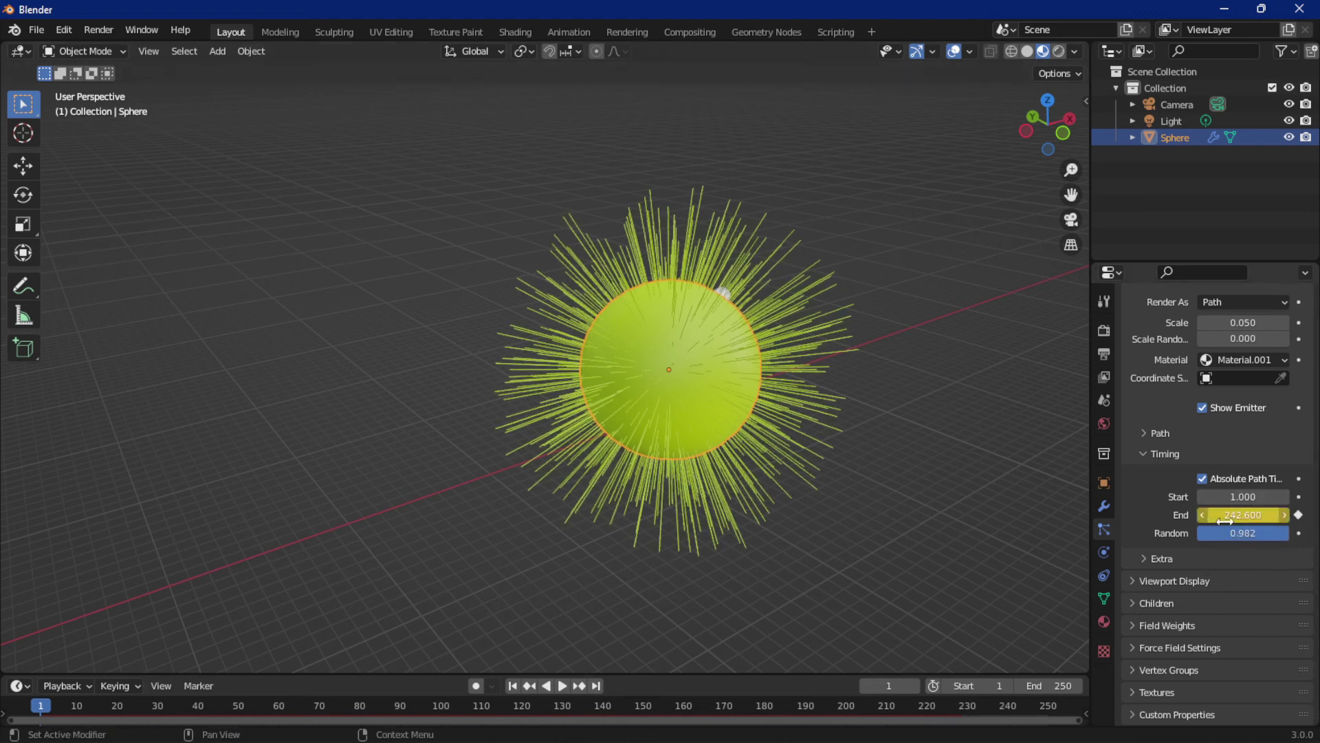
At frame 41, set the path timing End to 30.7 and insert a keyframe for it
click(44, 688)
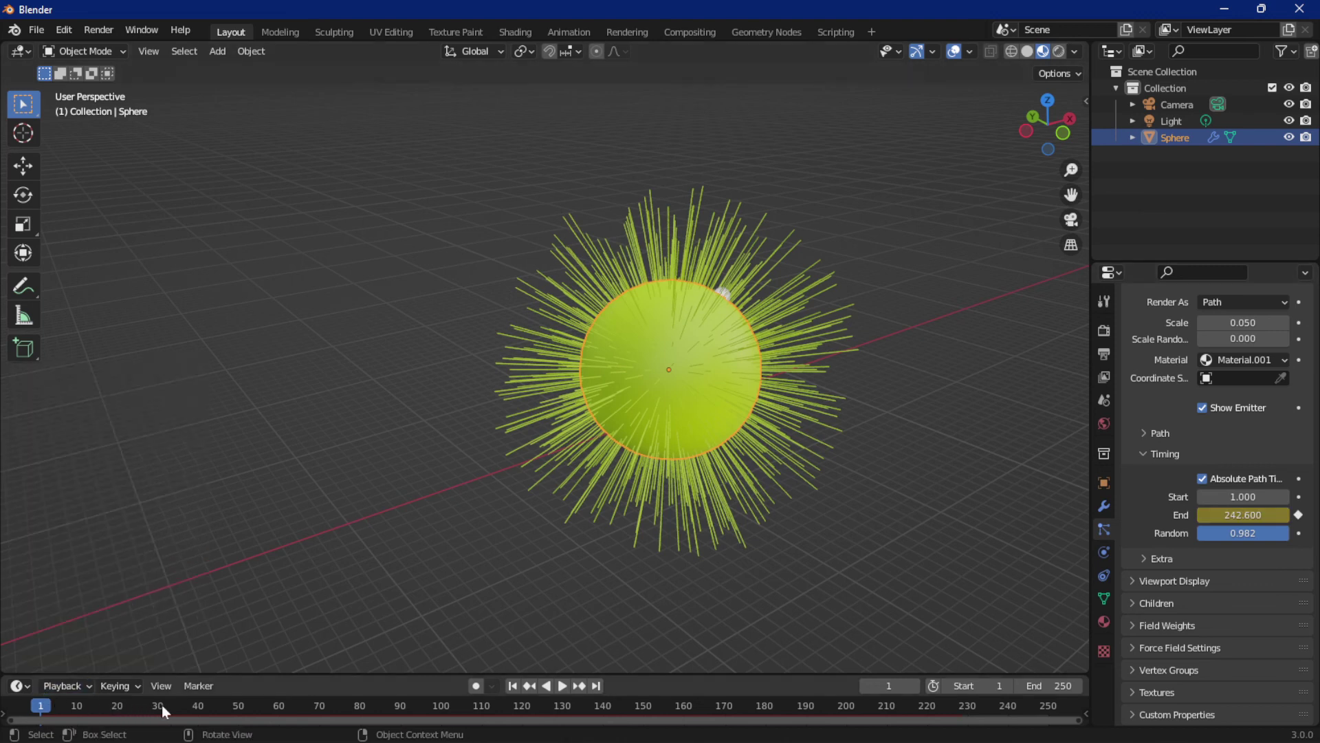
click(190, 708)
click(201, 710)
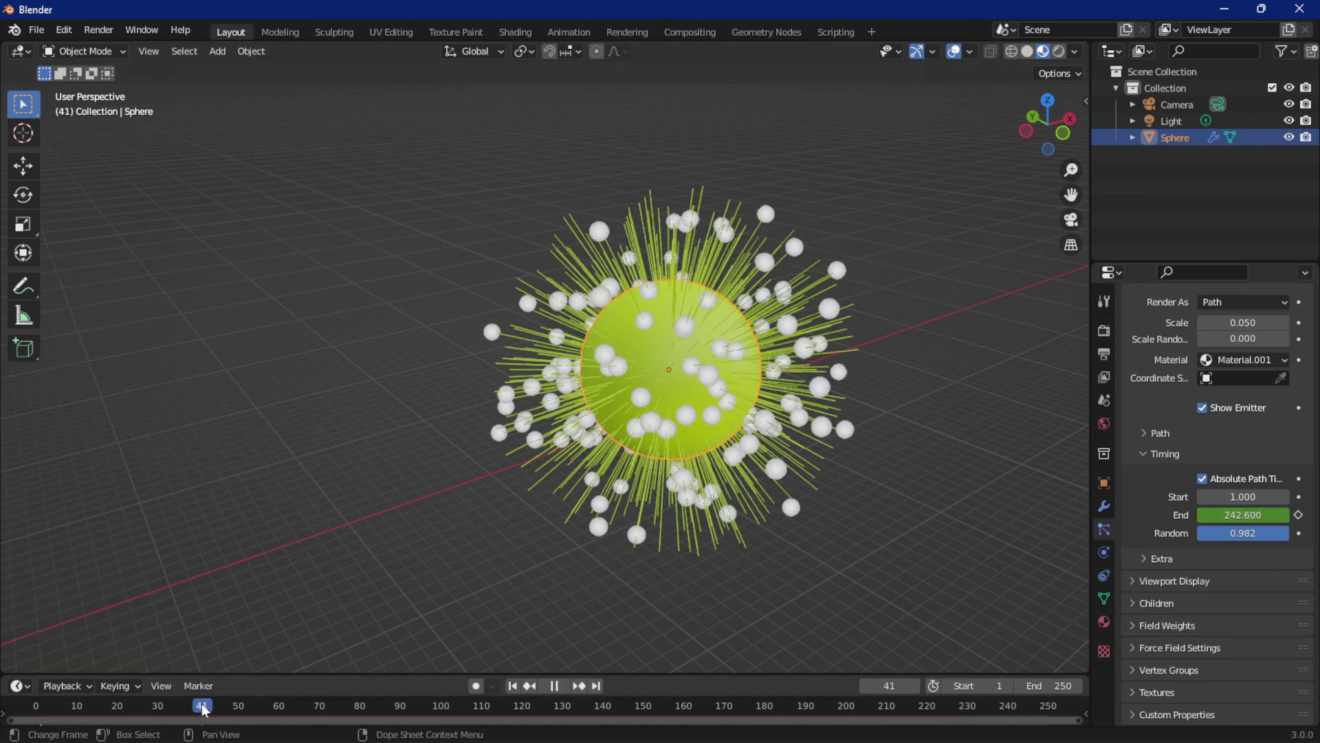
mouse_move(1243, 514)
mouse_down()
mouse_move(1193, 514)
mouse_move(1248, 514)
mouse_up()
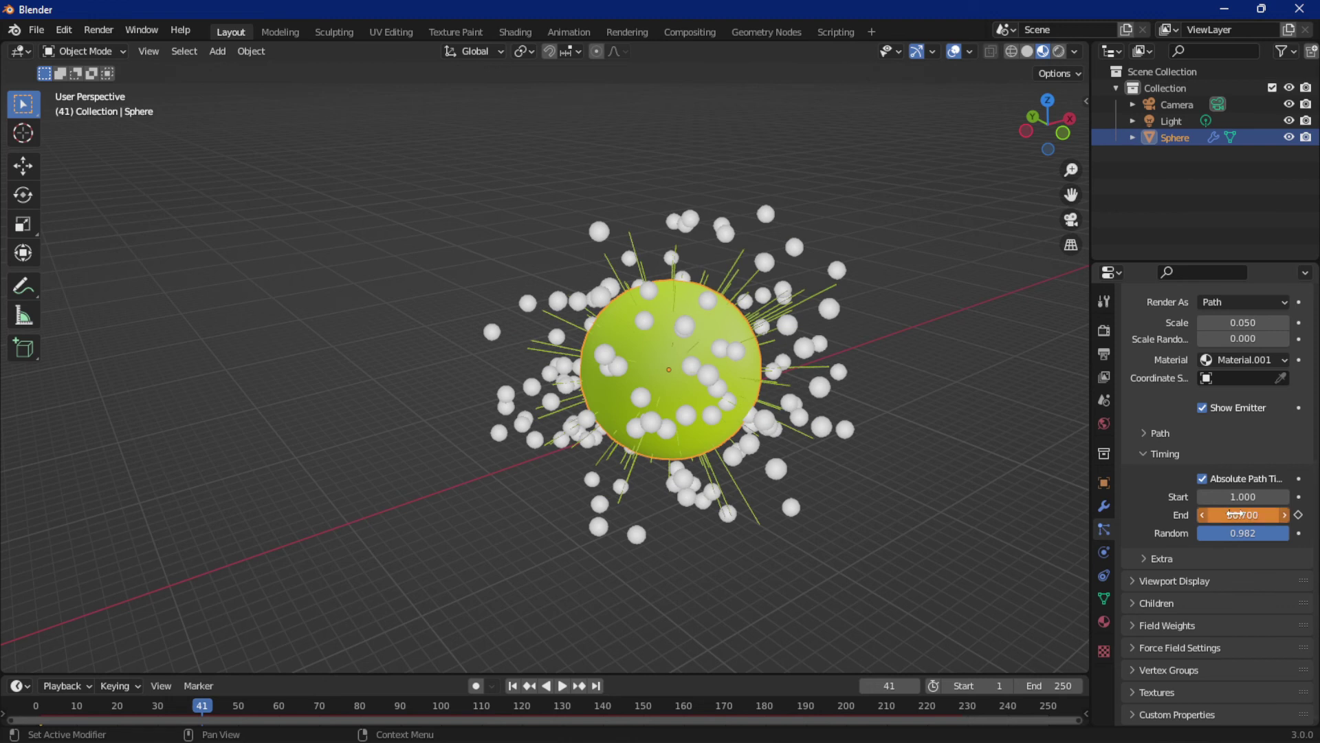
key(i)
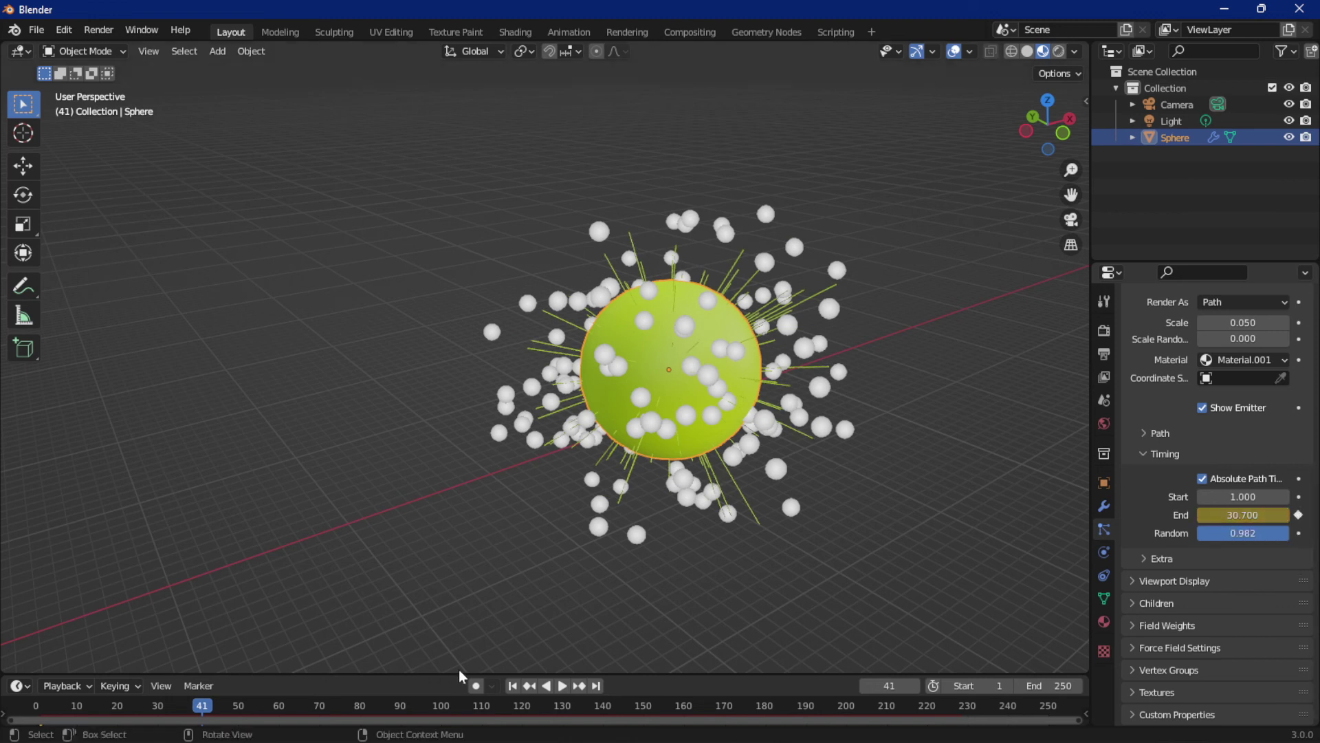
Play the path End animation twice from the first frame to check the result, and return to frame 1
click(513, 685)
key(space)
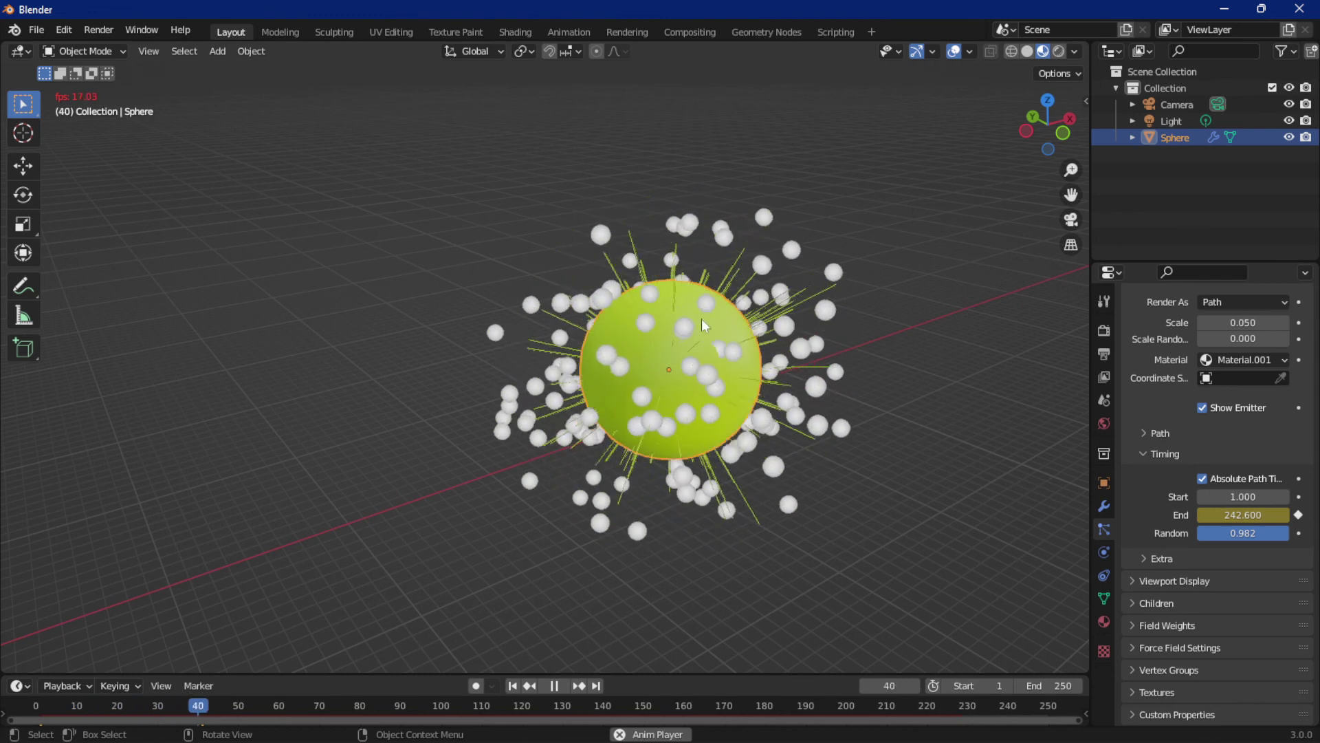
key(space)
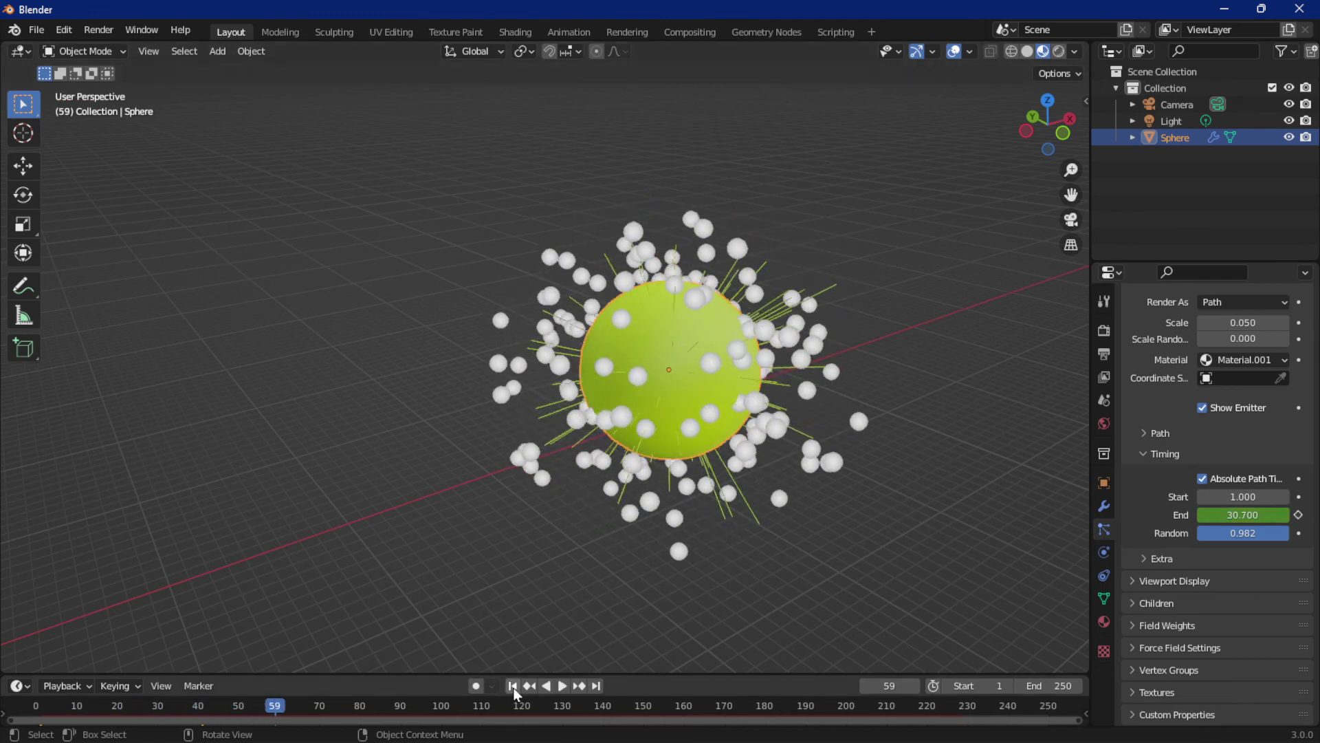
click(513, 686)
key(space)
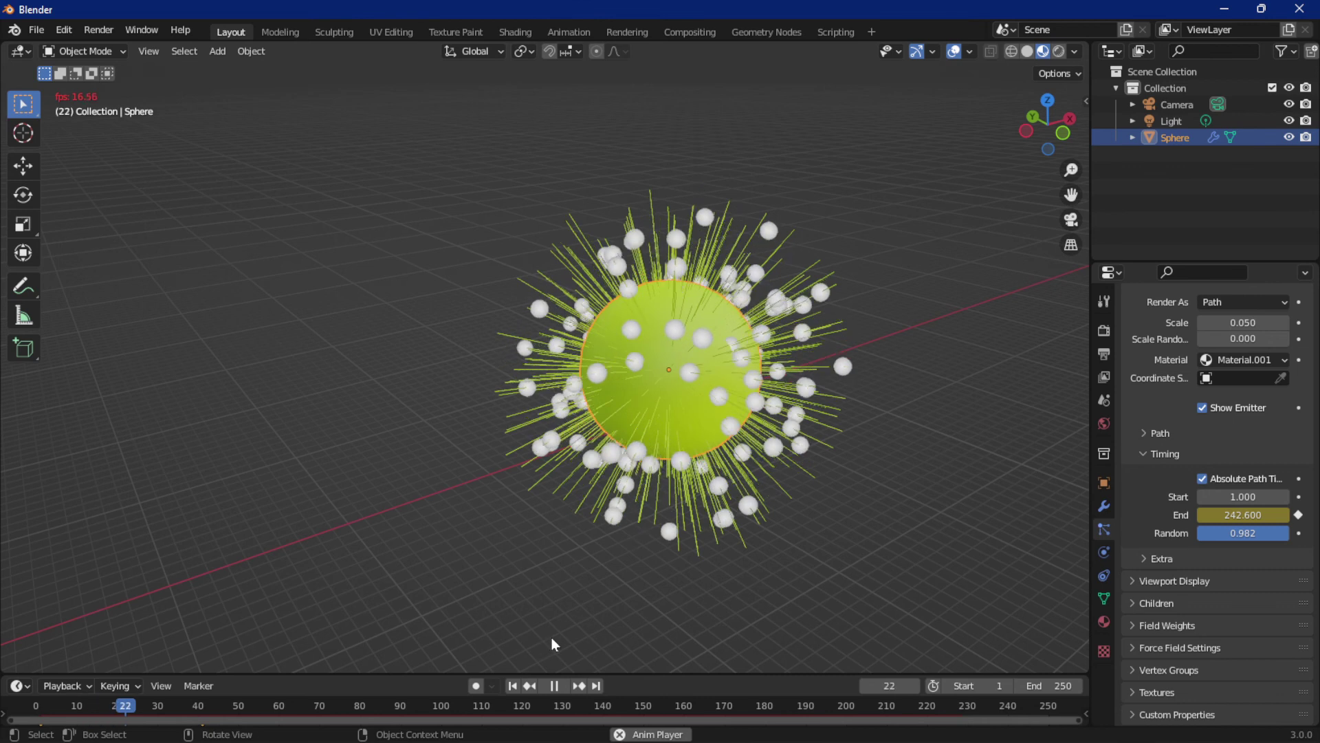
key(space)
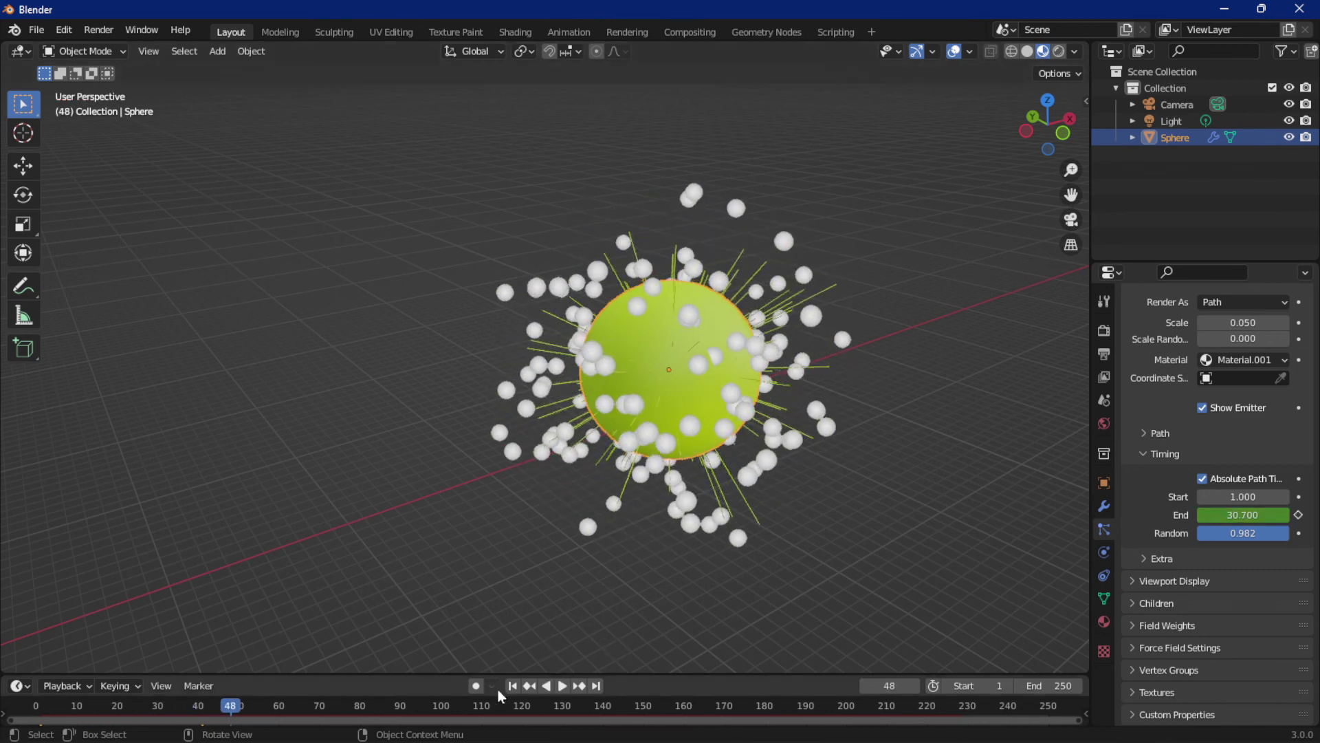
click(513, 686)
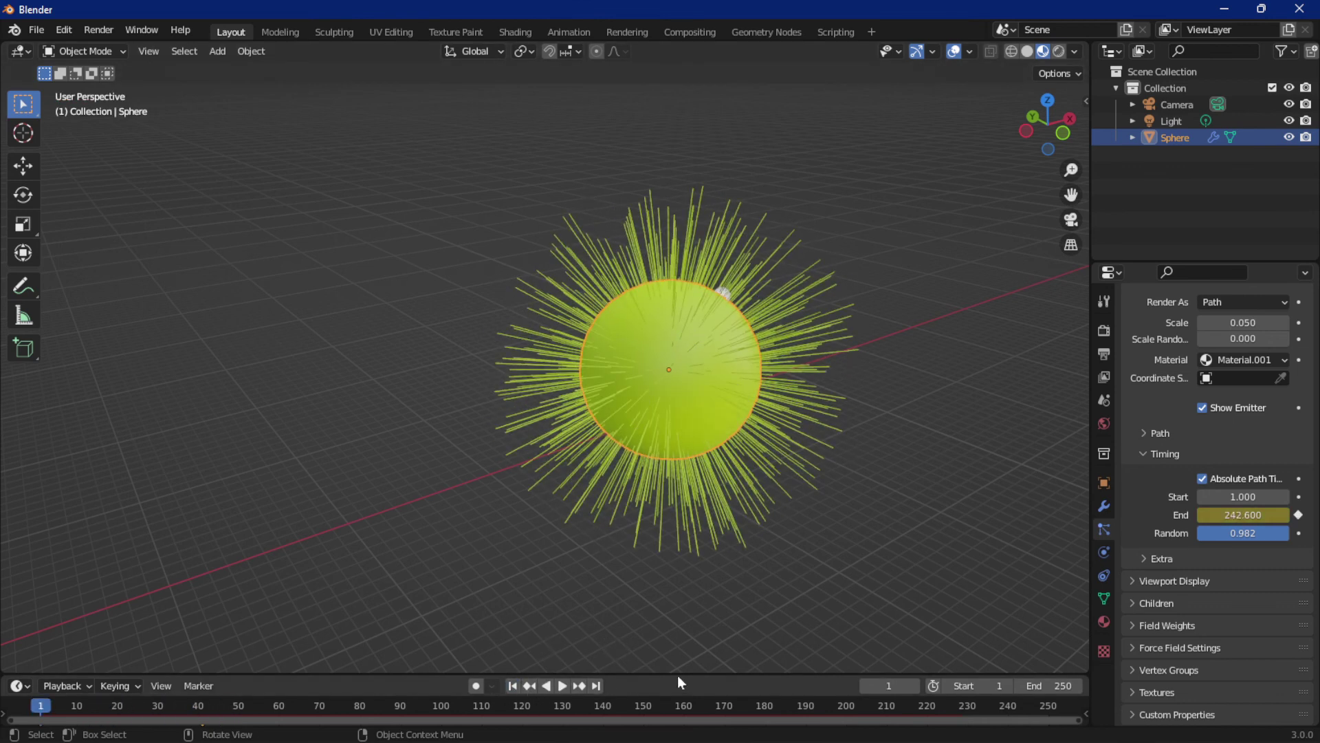
Remove the path End keyframes at frames 1 and 41, and set End to 294.8 at frame 1
click(1300, 515)
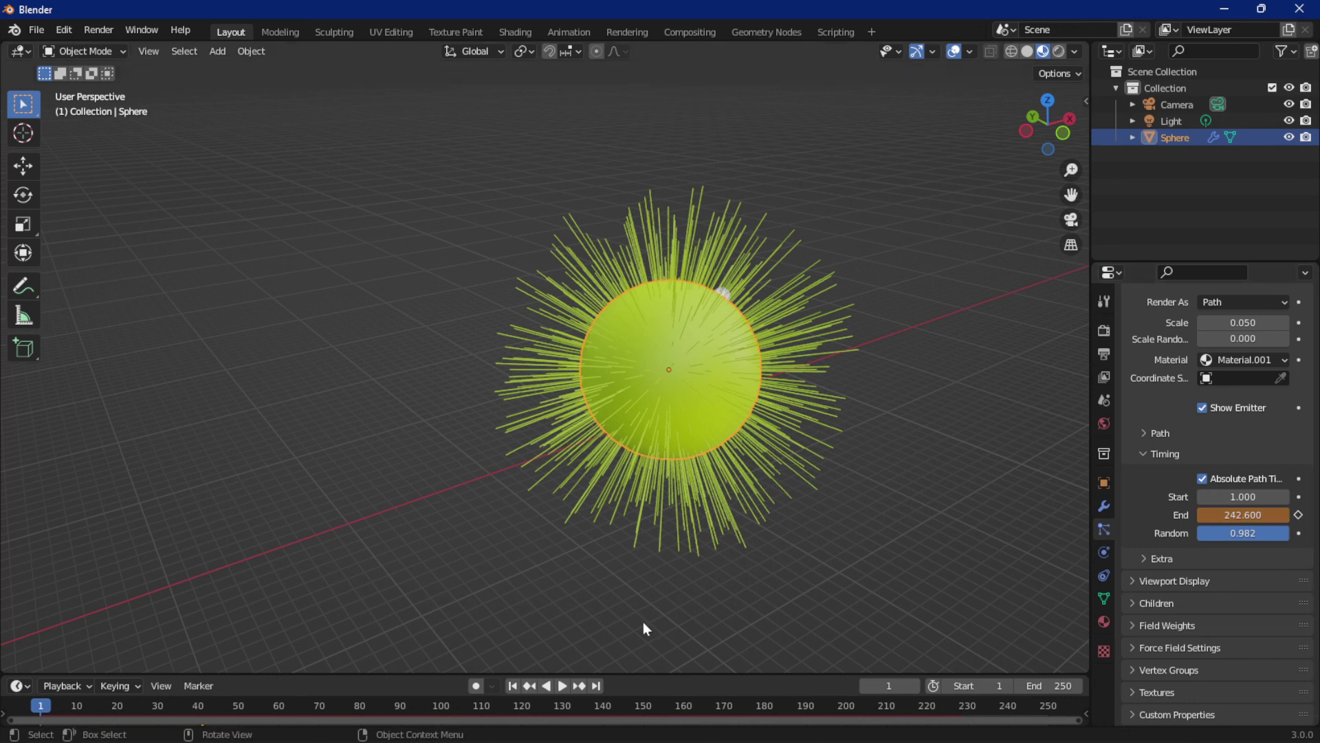
drag(660, 674, 654, 612)
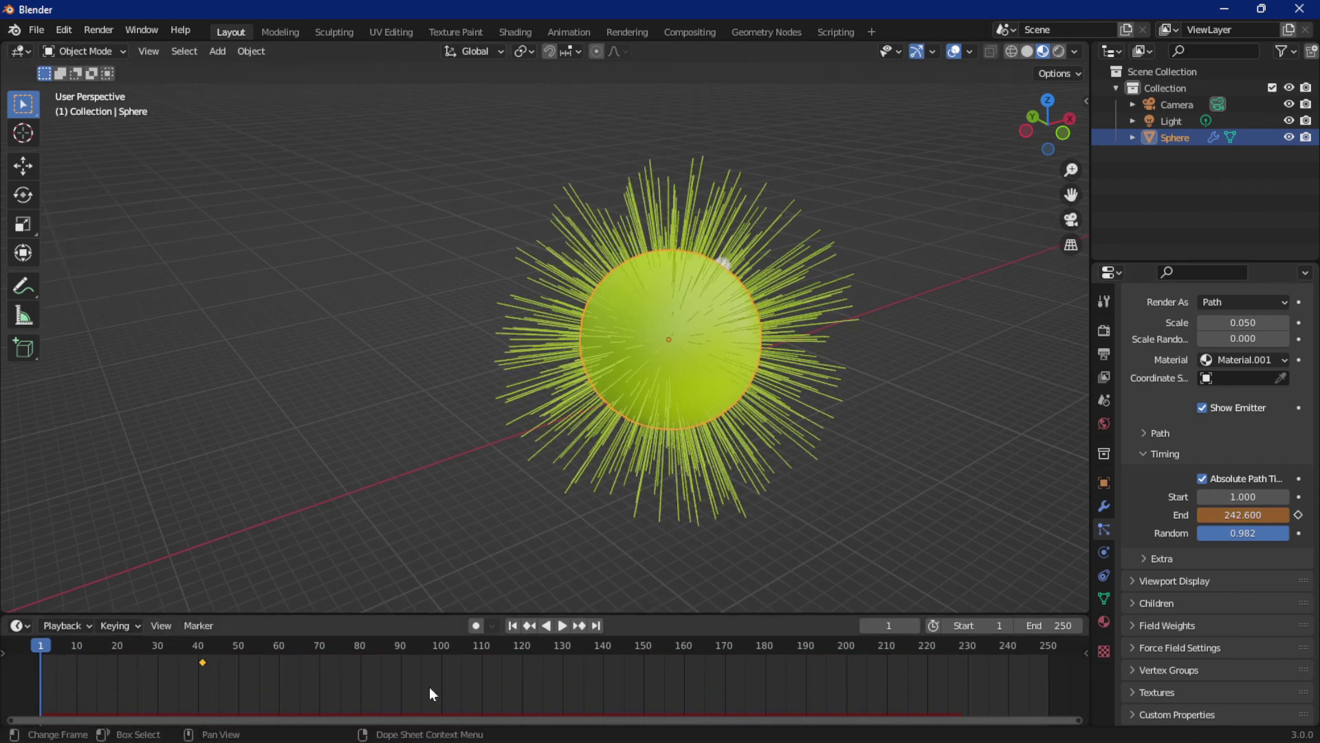
click(579, 625)
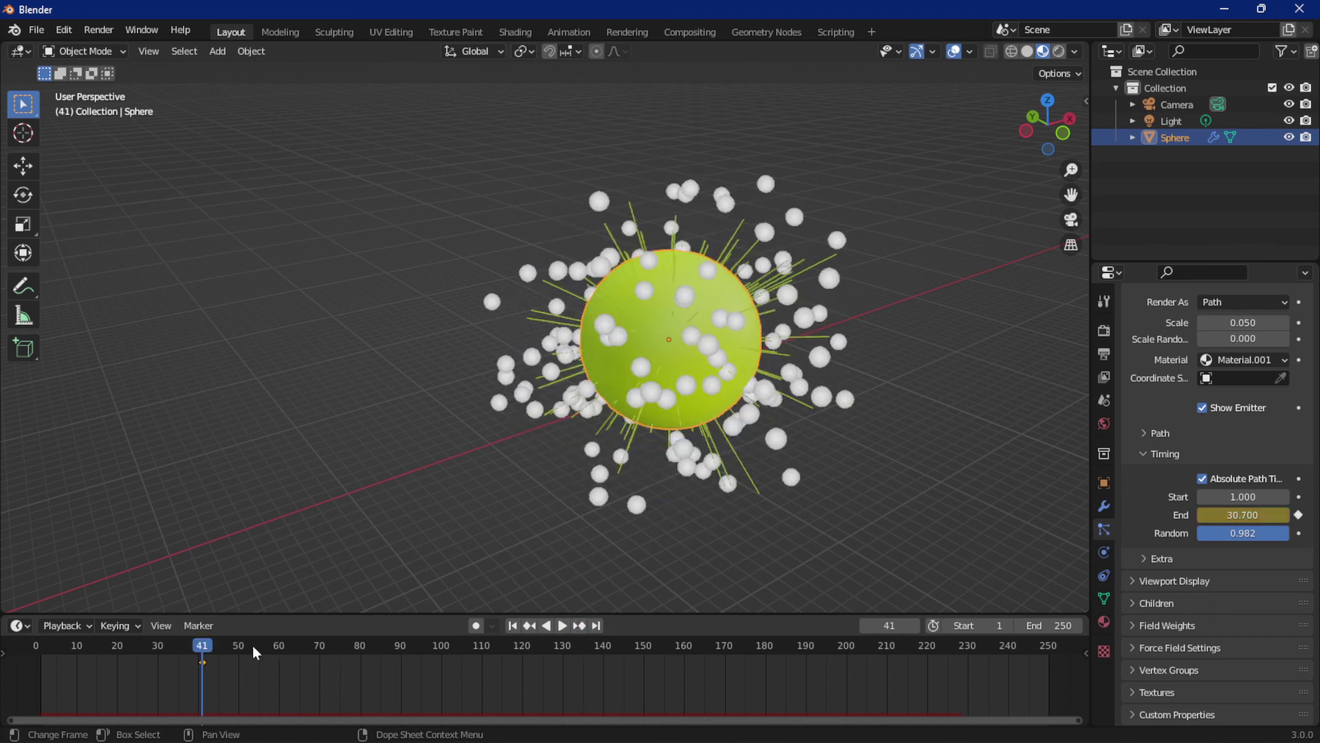
click(1298, 515)
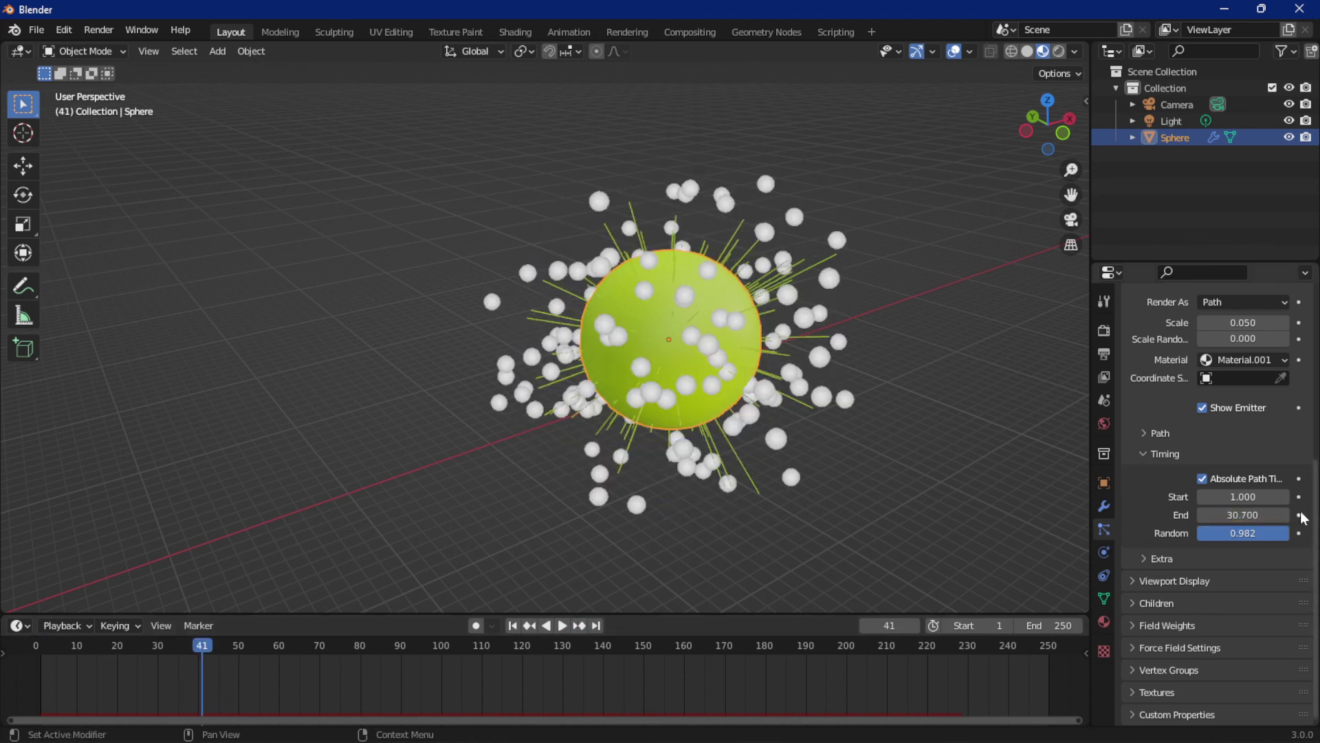
click(513, 625)
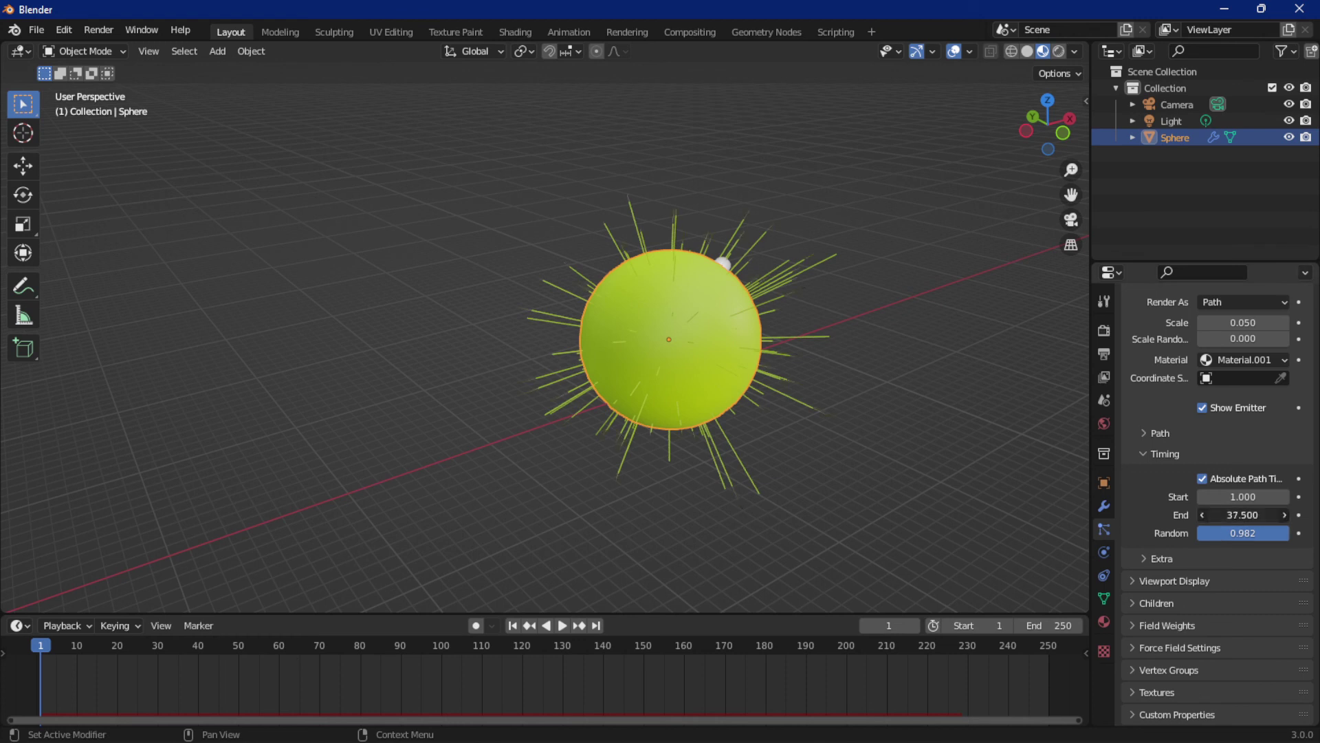
drag(1243, 515, 1315, 514)
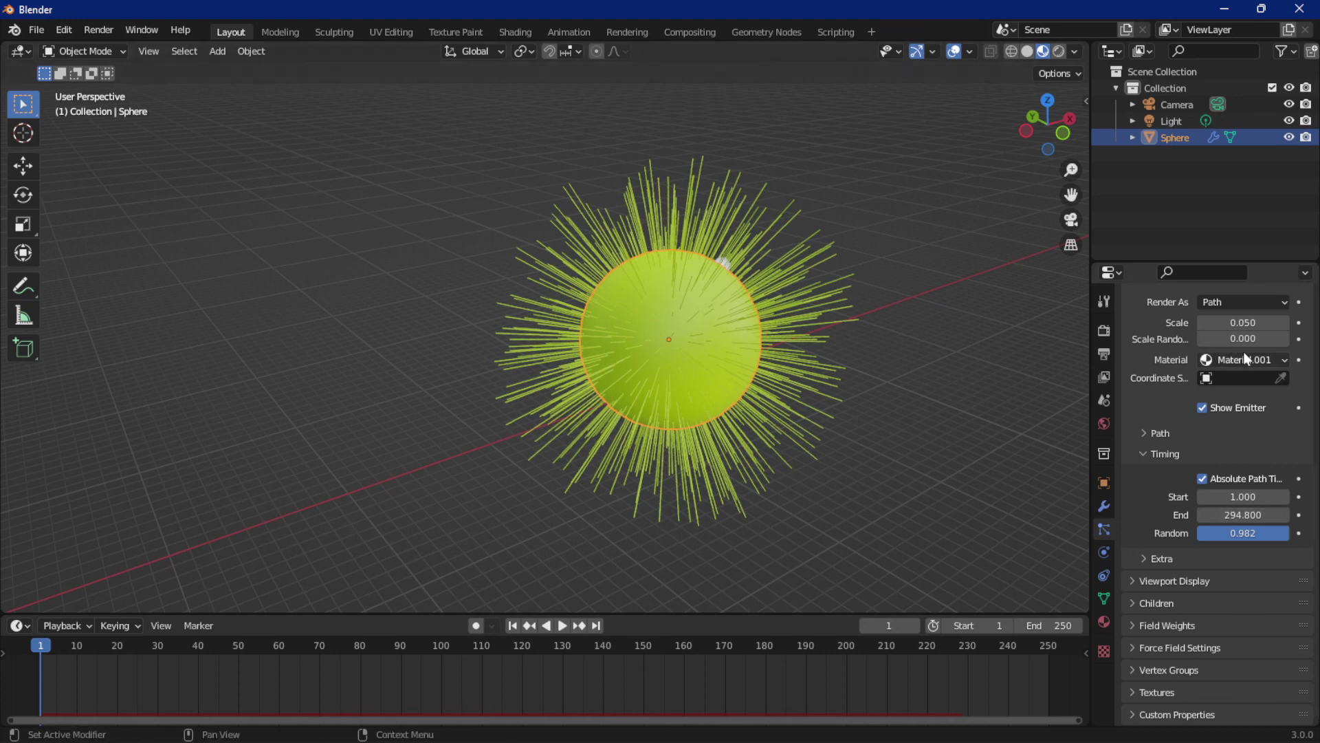
Enable rendering of unborn particles in the Extra render settings and play the animation to preview it
click(1249, 304)
click(1159, 557)
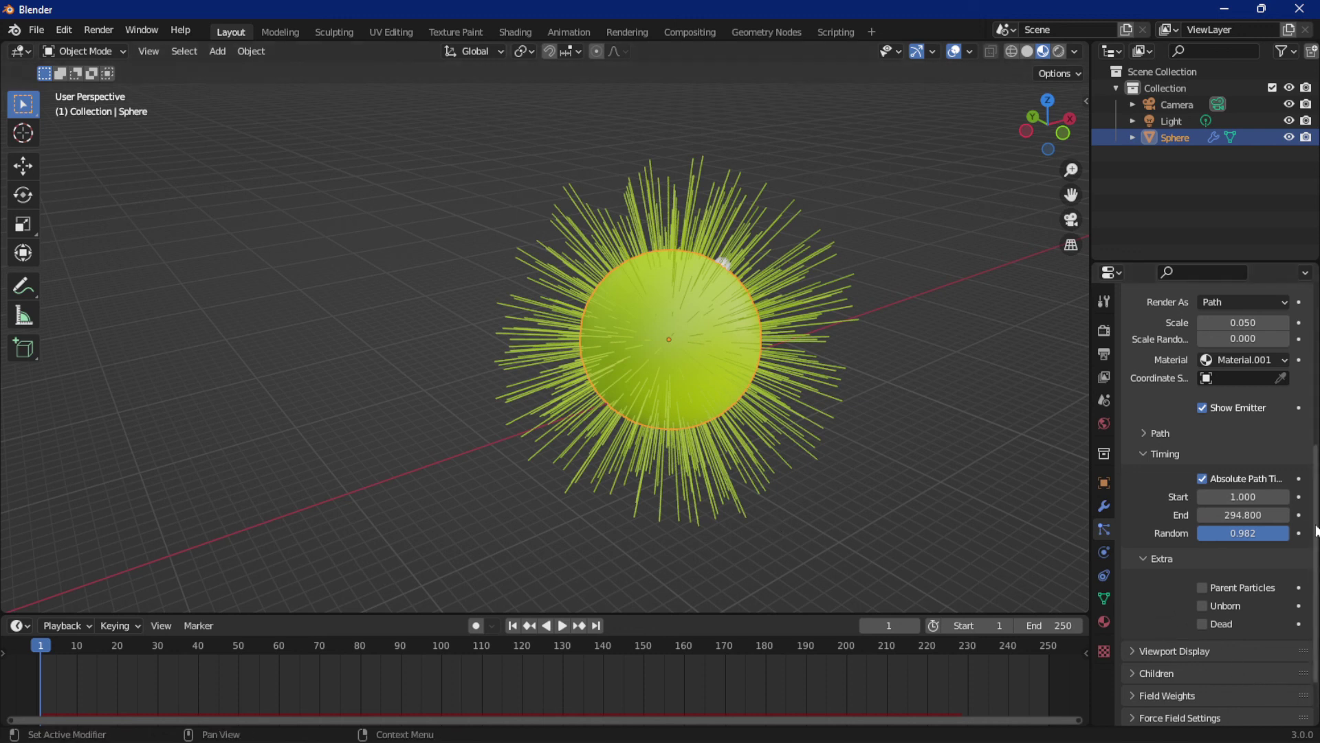
click(1202, 605)
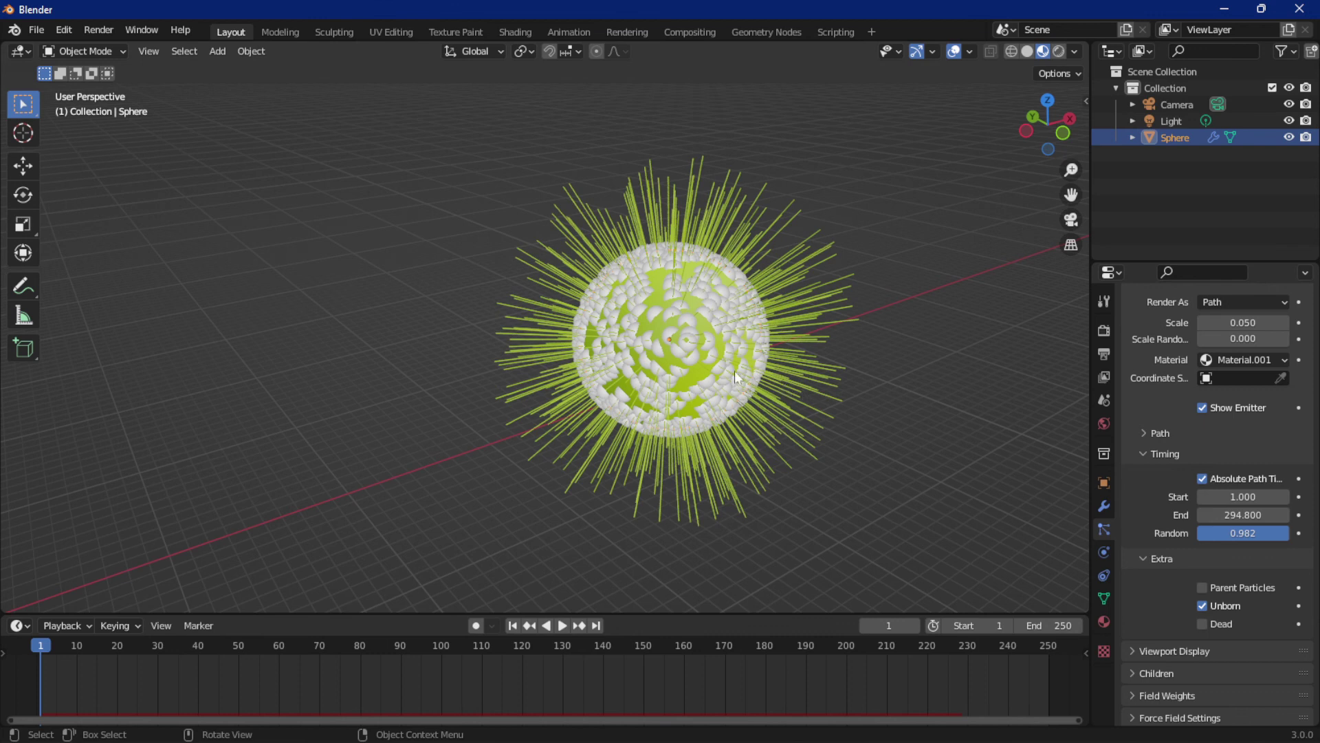
key(space)
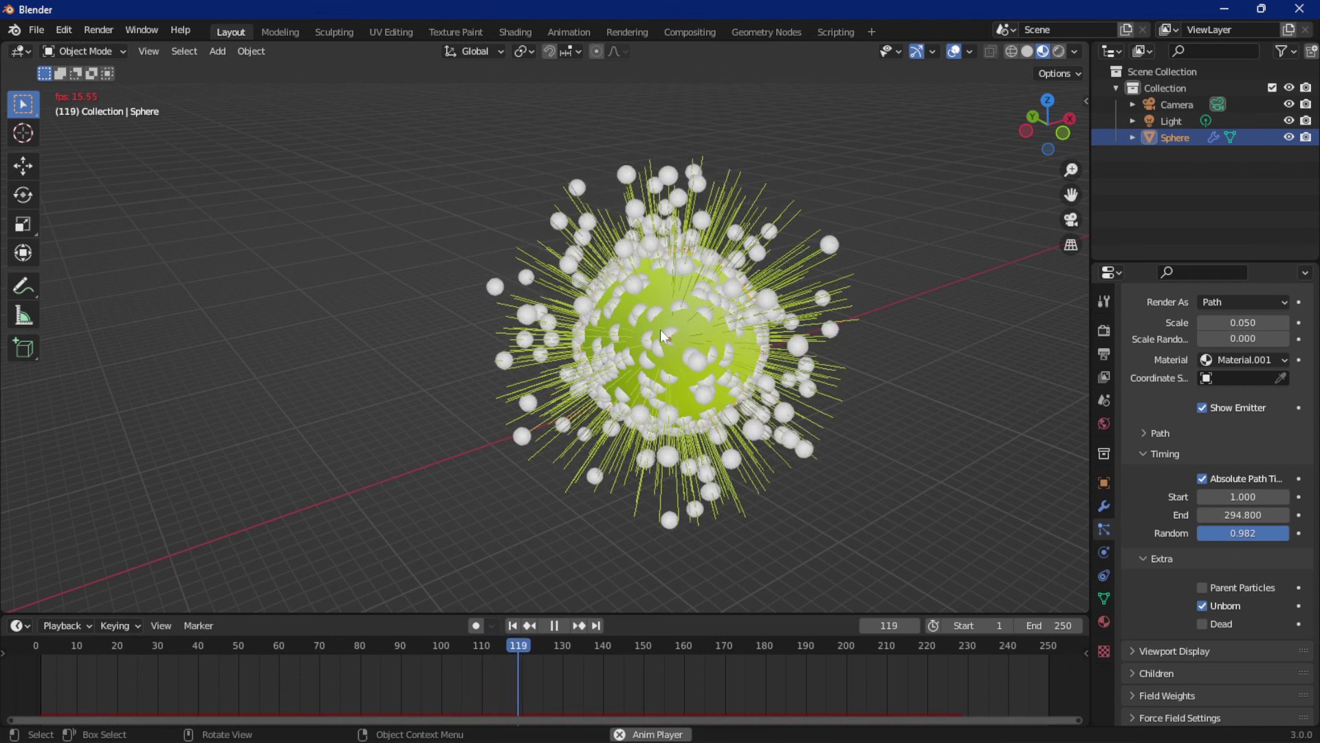
key(space)
Enable rendering of dead particles and play the animation from the first frame to frame 140
key(shift+Left)
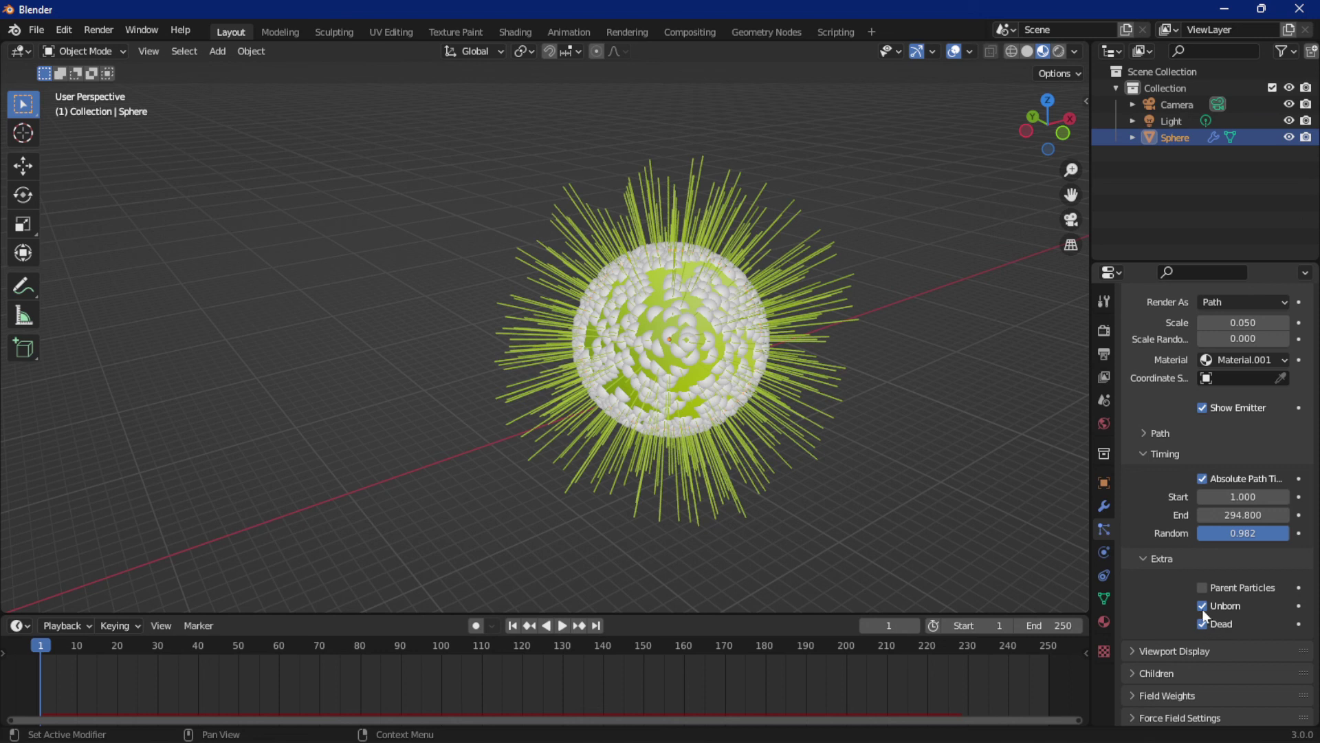
key(space)
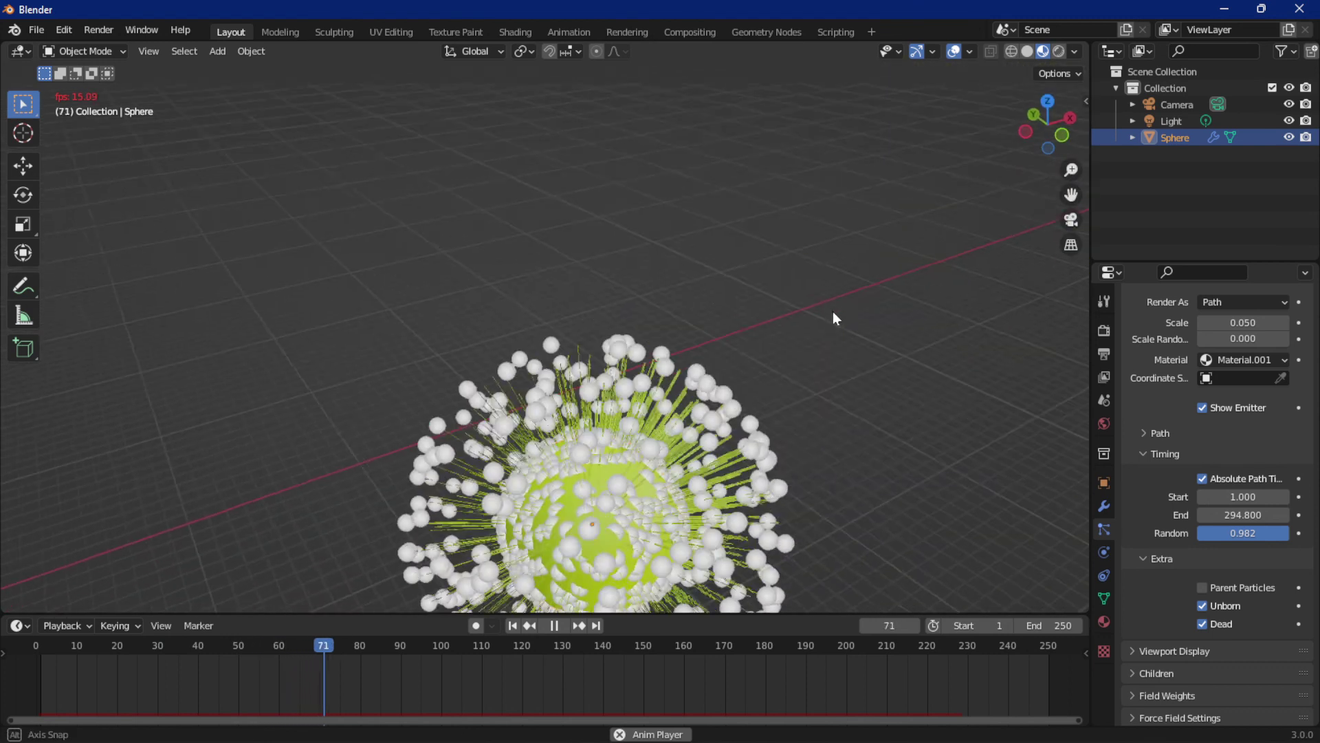
mouse_move(822, 322)
middle_down()
mouse_move(794, 317)
mouse_move(832, 311)
mouse_move(820, 319)
middle_up()
scroll(827, 313, up, 7)
key(space)
scroll(824, 323, down, 3)
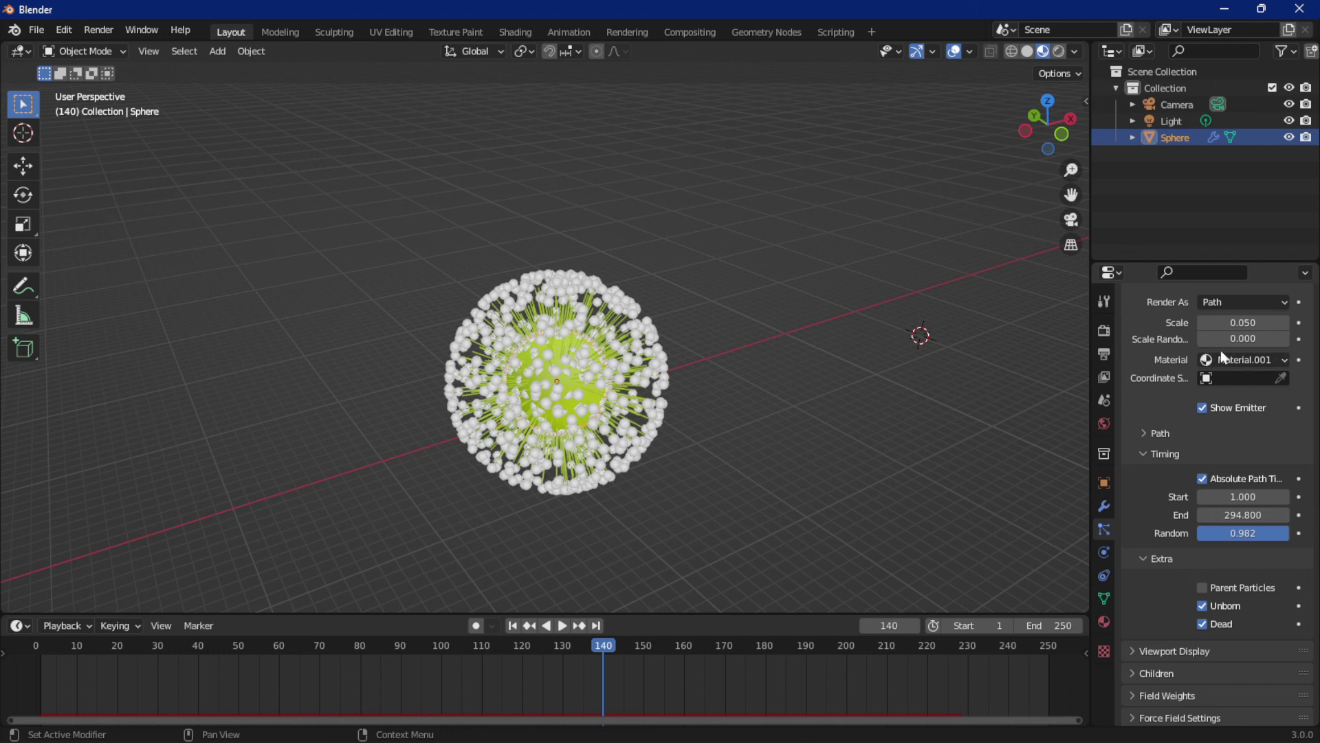
Open the Render As choices for the sphere's particles
click(1230, 303)
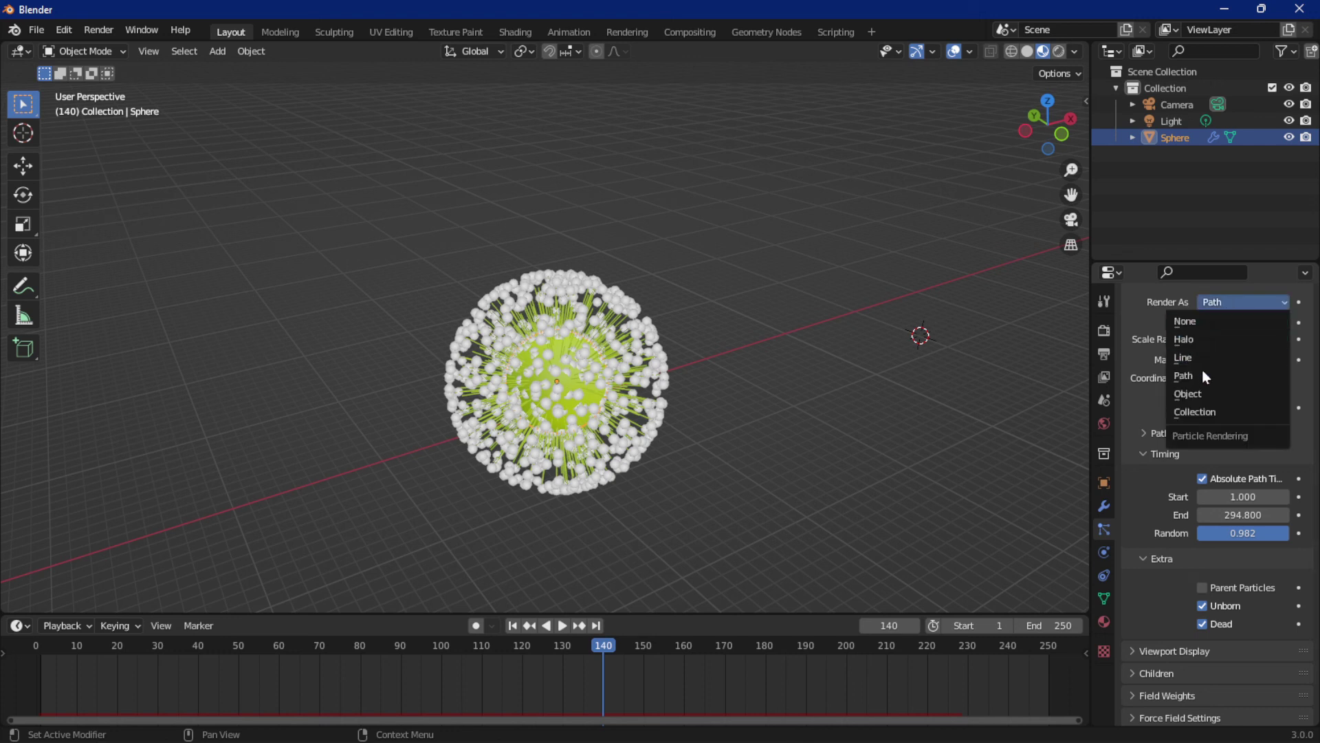